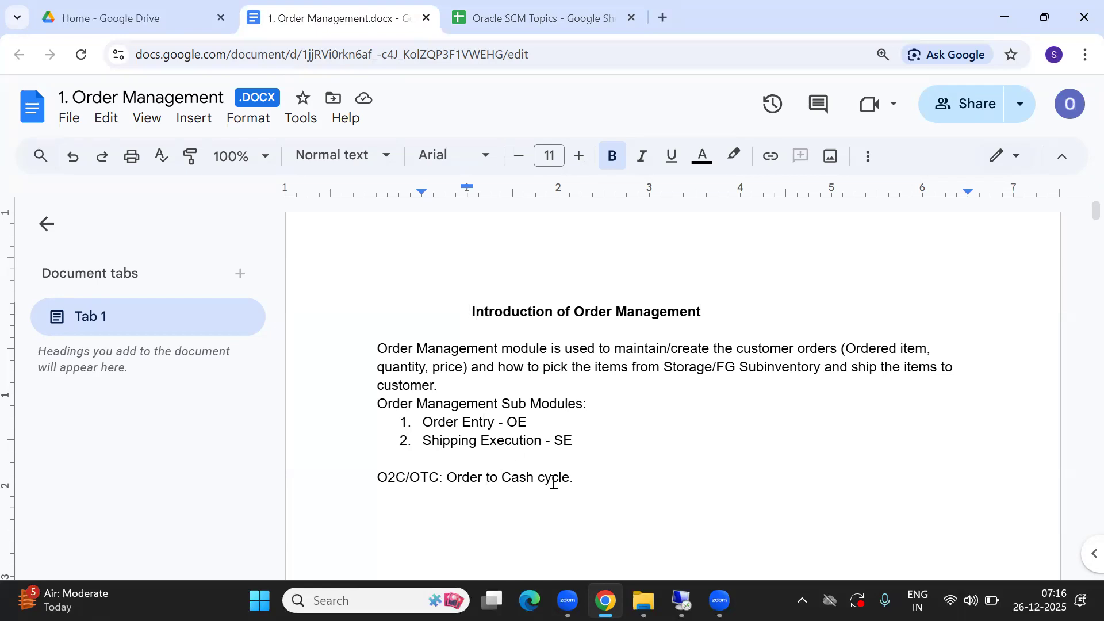
- Search the document for 'back to' to jump to the Back to Back Sales Order heading
key("ctrl+f")
type("back")
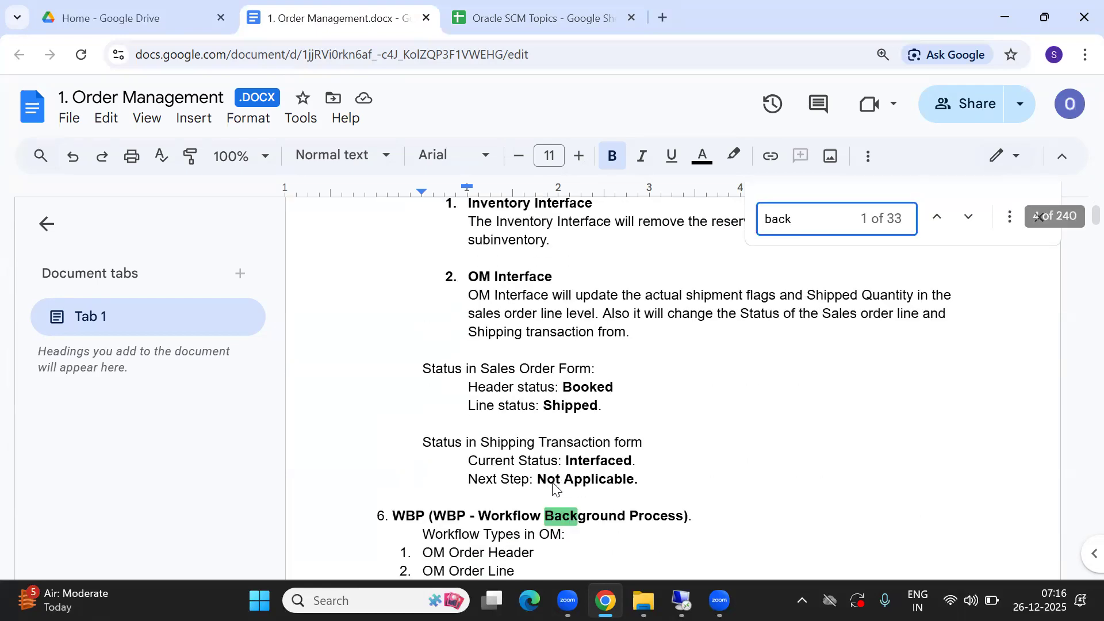
type(" to")
key("Return")
key("Return")
key("Return")
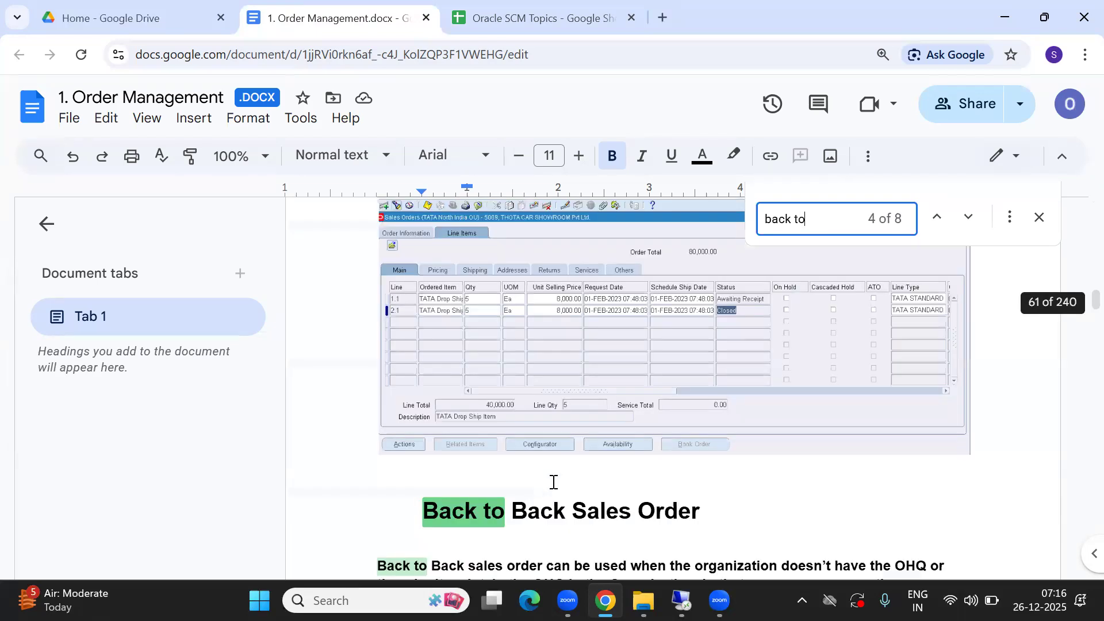
- Bring the Back-to-Back SO Flow for Buy Item diagram into view and close the search bar
left_click(550, 516)
key("Down")
key("Down")
key("Down")
key("Down")
key("Down")
key("Down")
key("Down")
key("Down")
key("Down")
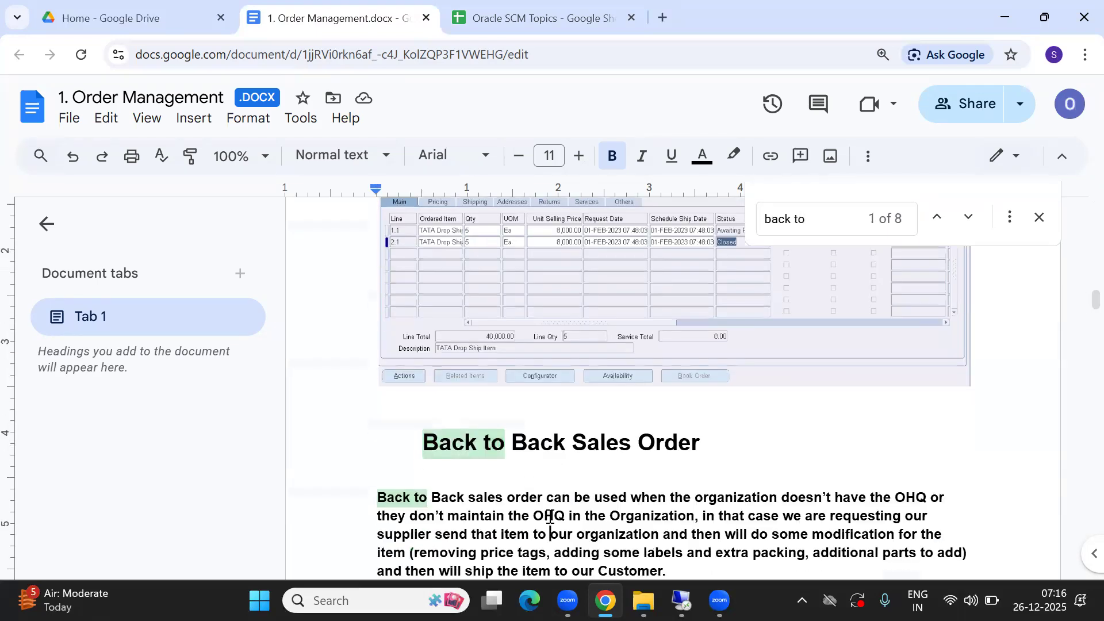
key("Up")
key("Up")
key("Up")
key("Up")
key("Up")
key("Up")
key("Up")
key("Up")
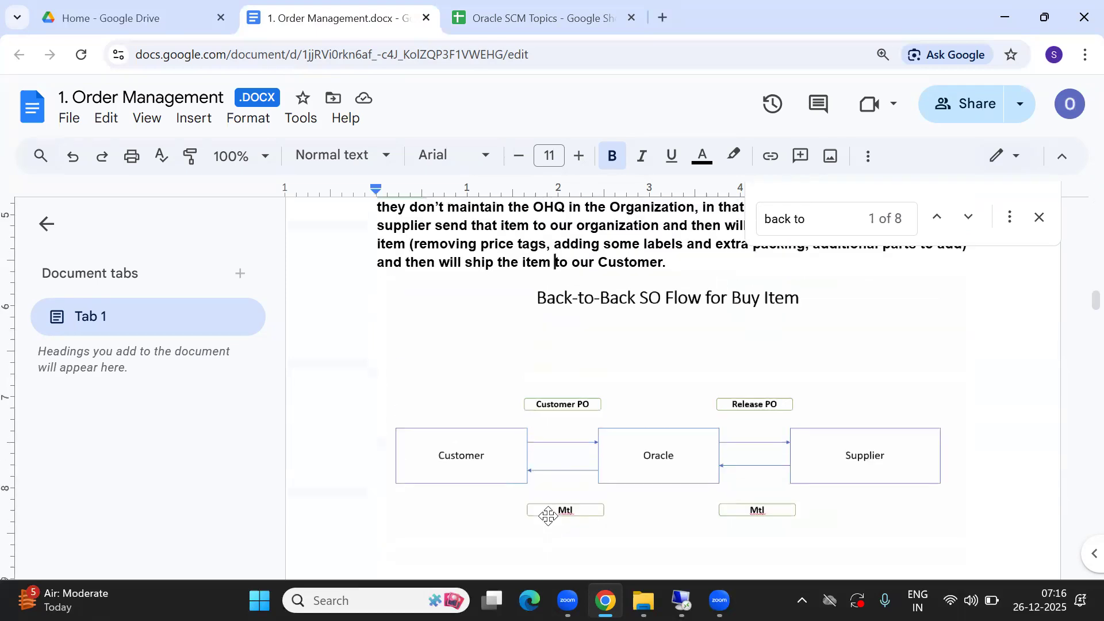
key("Down")
key("Down")
key("Down")
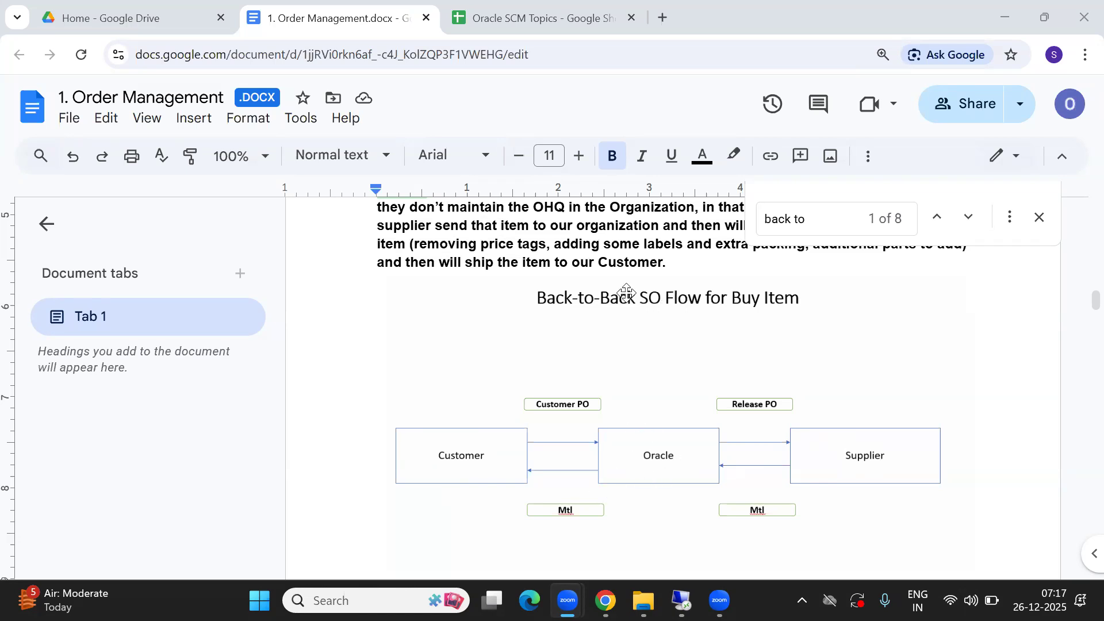
left_click(604, 252)
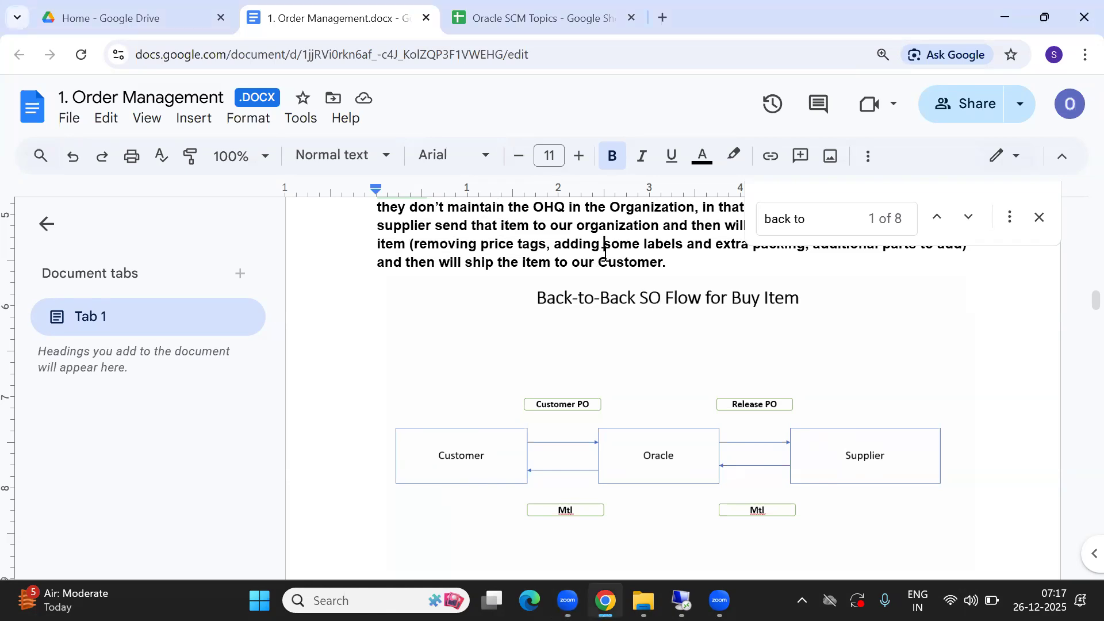
left_click(1038, 217)
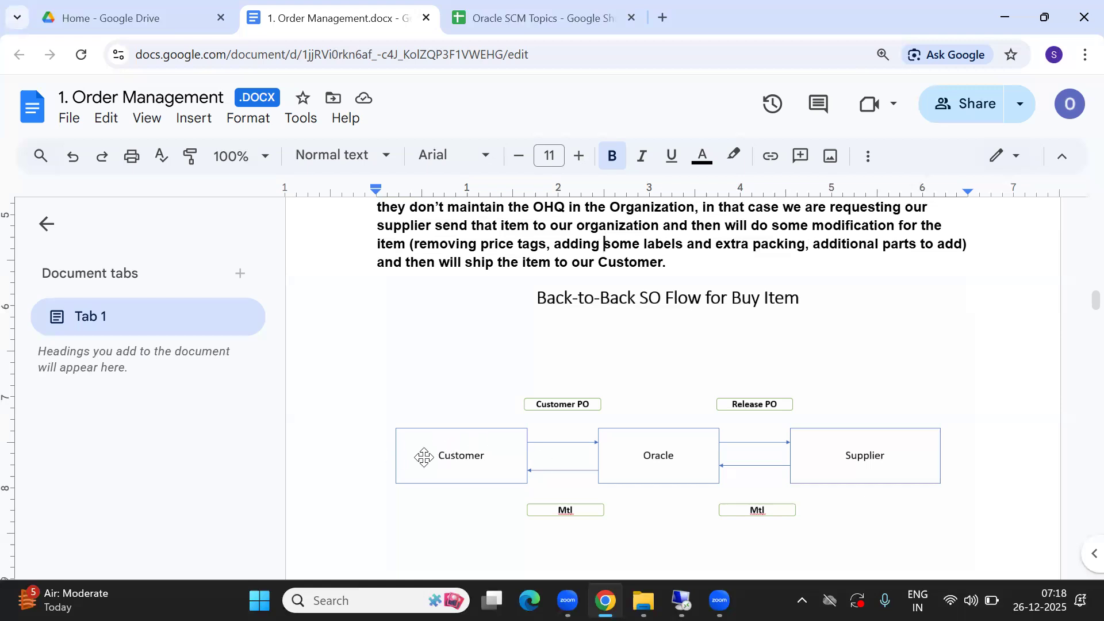
- Page down to the Setup Required section, then return to the remote Oracle session
left_click(516, 233)
key("Up")
key("Up")
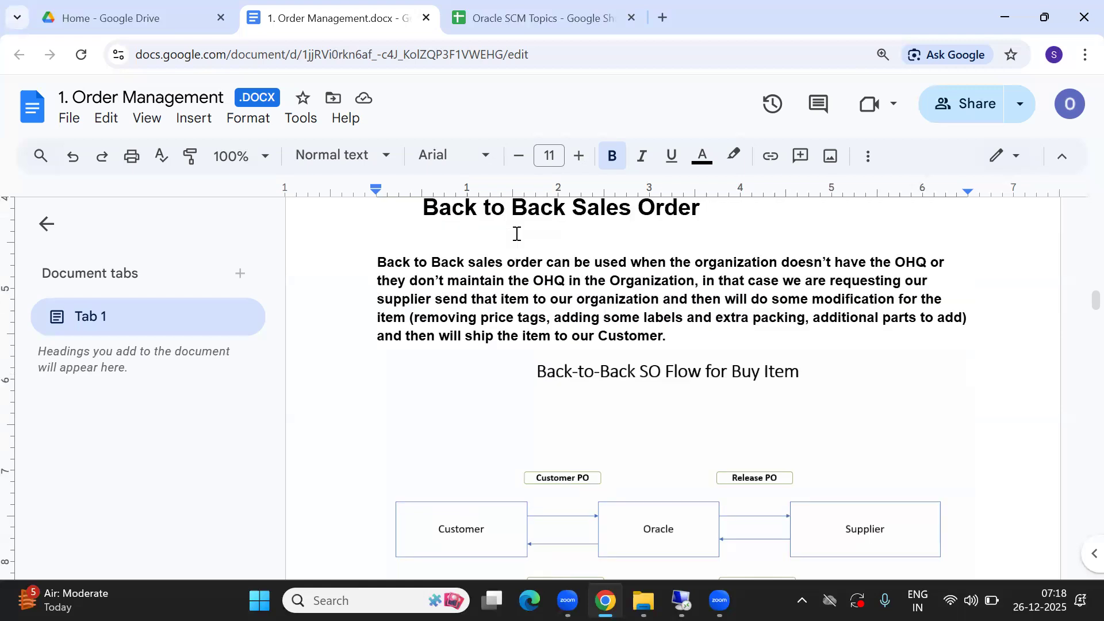
key("Down")
key("Down")
key("Down")
key("Down")
key("Page_Down")
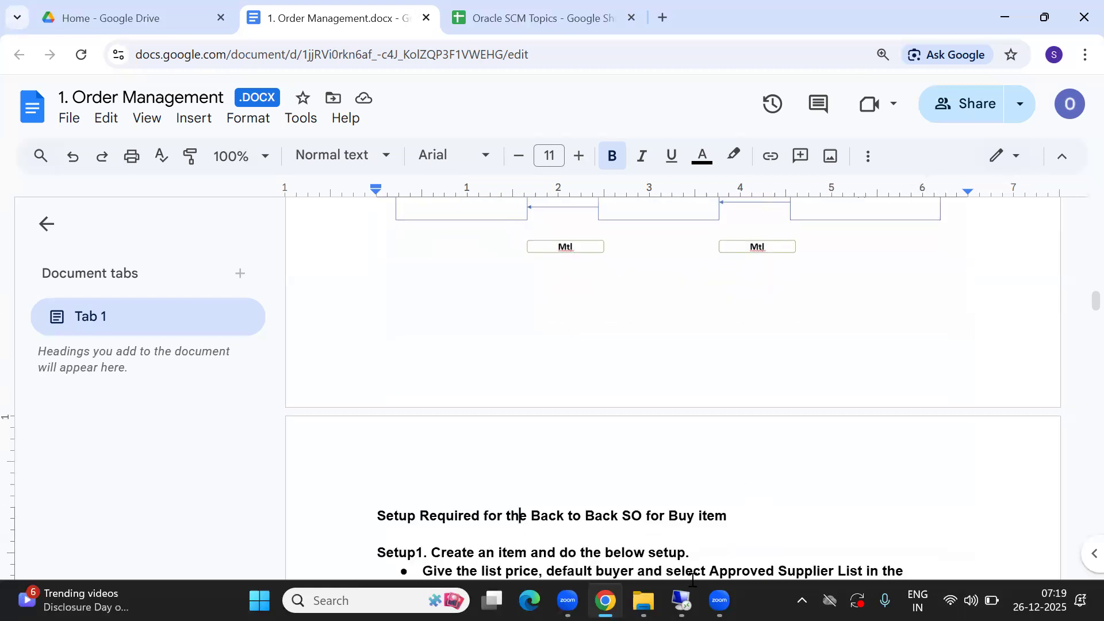
left_click(682, 601)
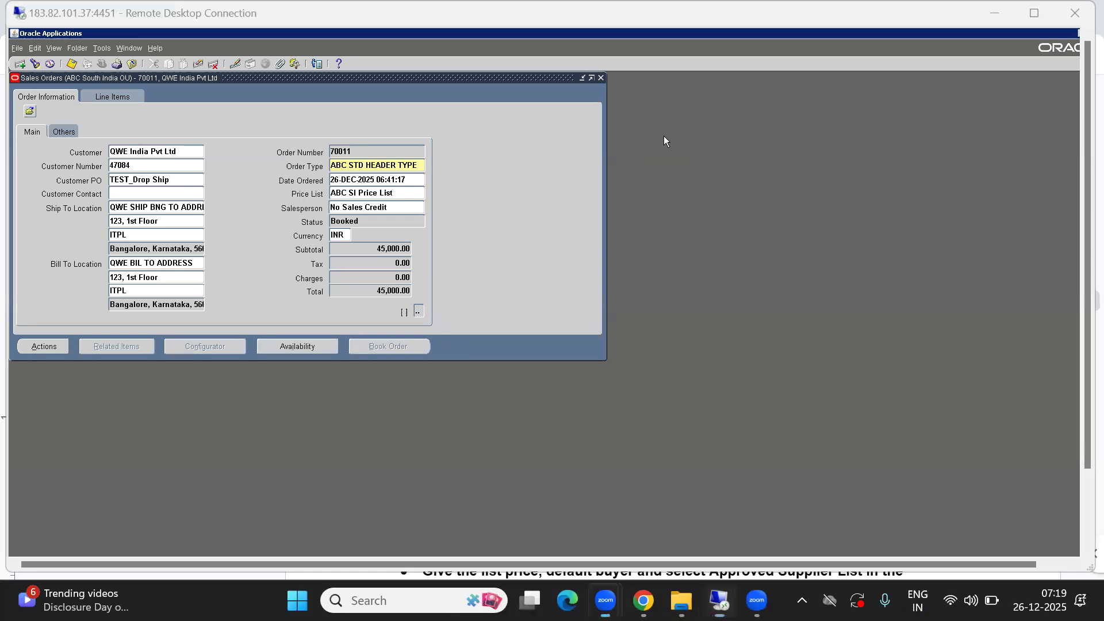
- Close the open Sales Orders, Order Organizer and Requests windows
left_click(426, 129)
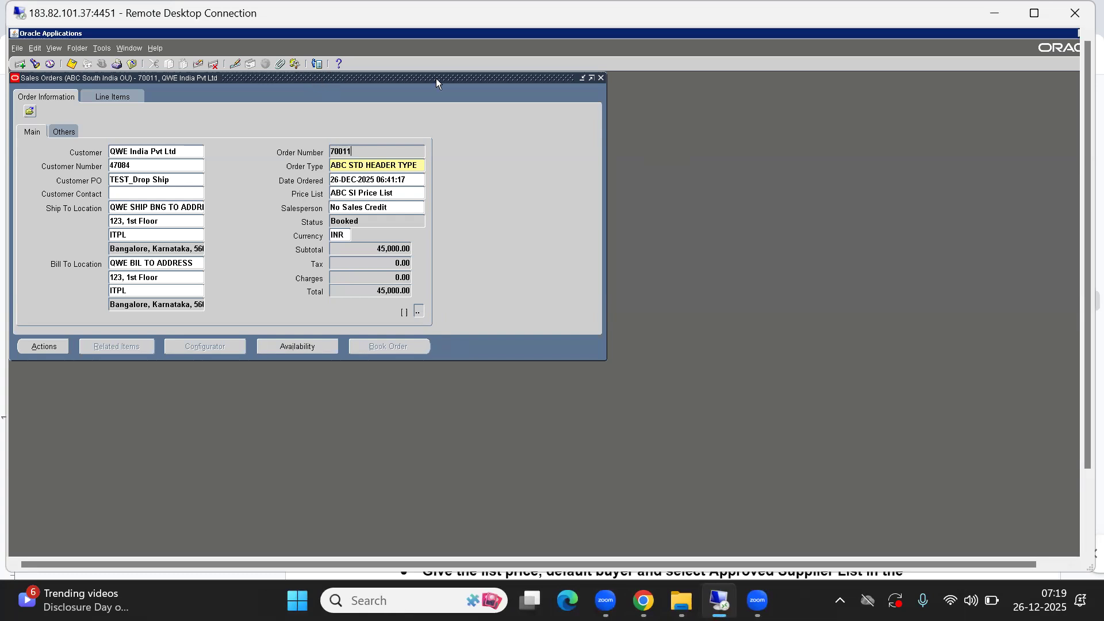
left_click(602, 77)
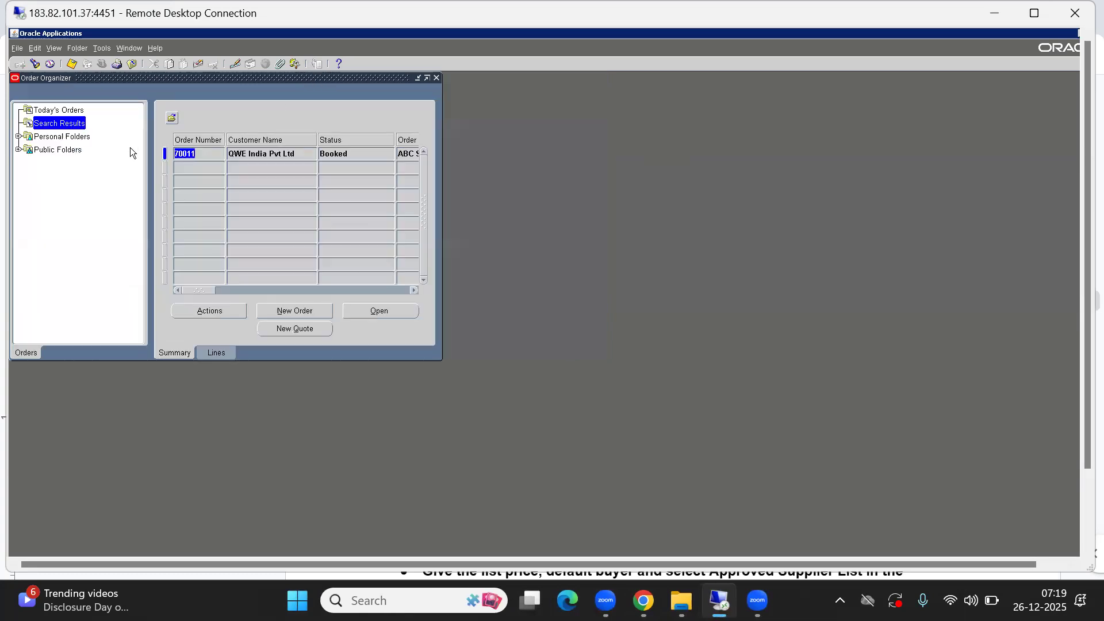
left_click(437, 78)
key("alt+f")
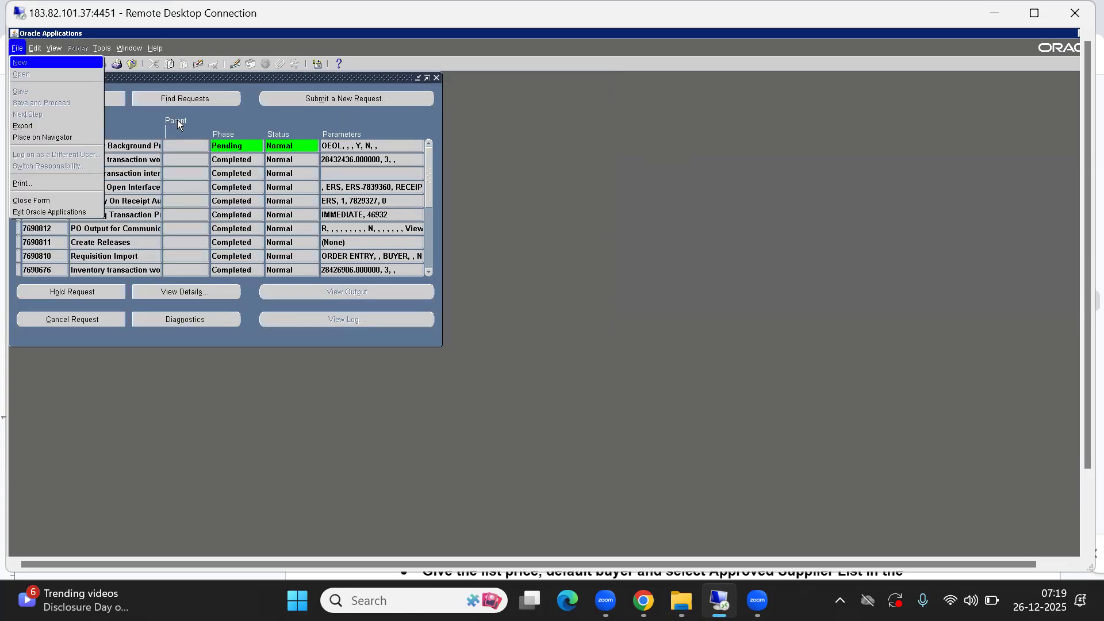
key("c")
- Switch to ABC SI Inventory Responsibility and open Items > Master Items for ABC Item Master Organization
left_click(101, 64)
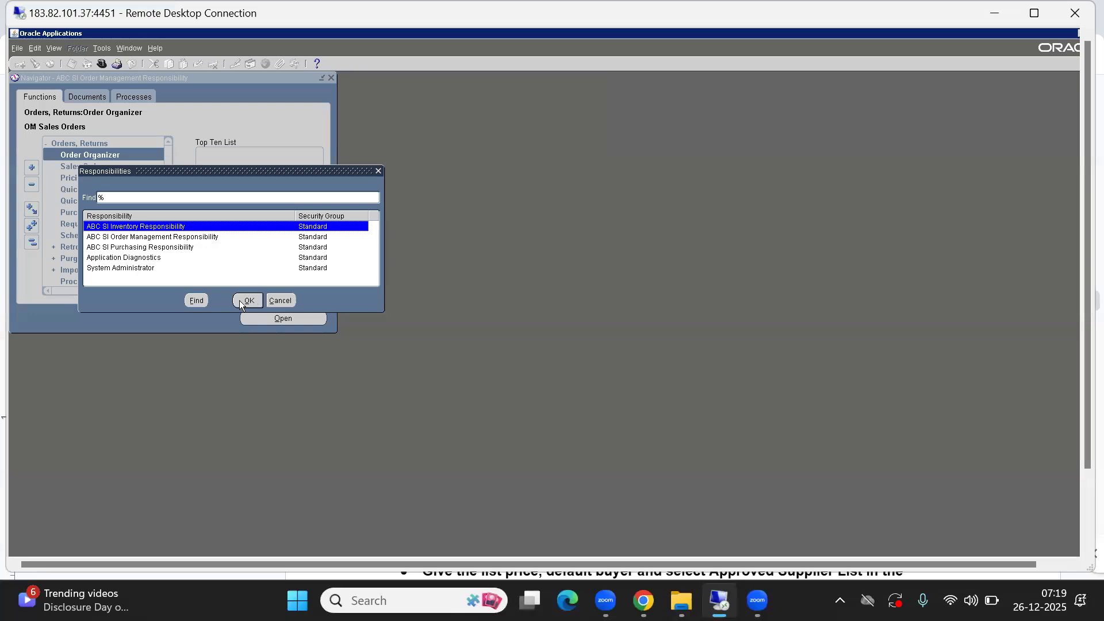
left_click(246, 300)
key("Down")
key("Down")
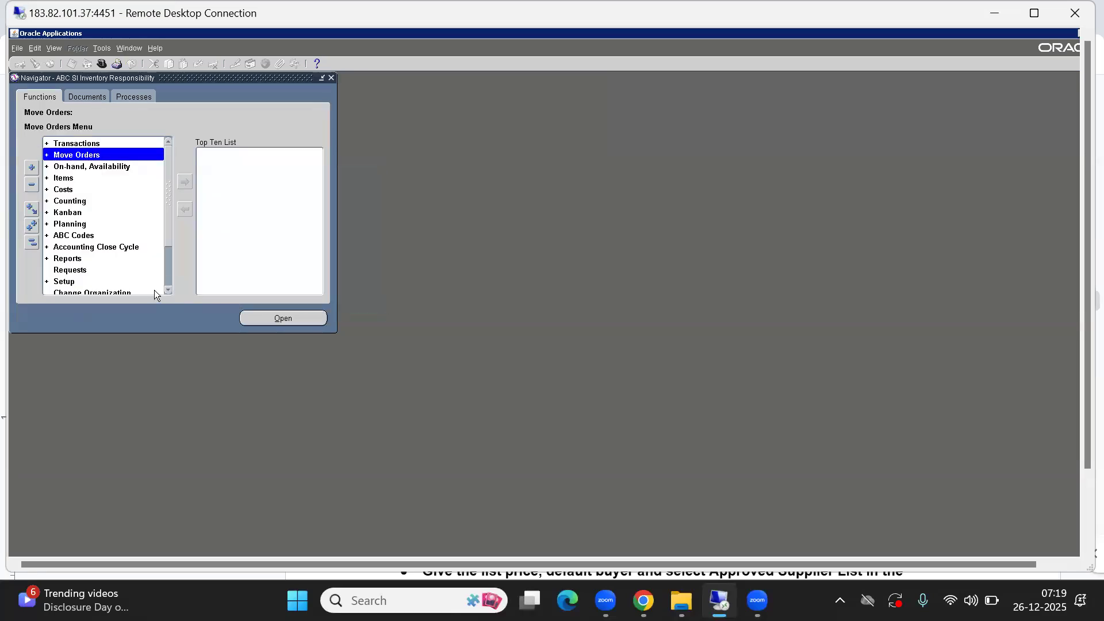
key("Return")
key("Down")
key("Return")
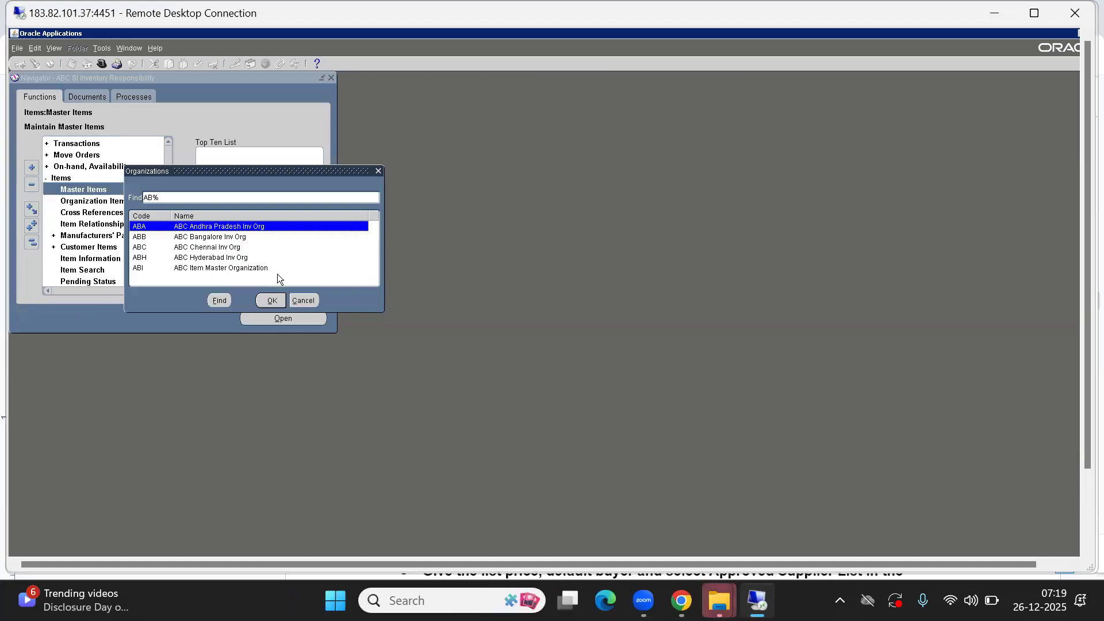
double_click(206, 237)
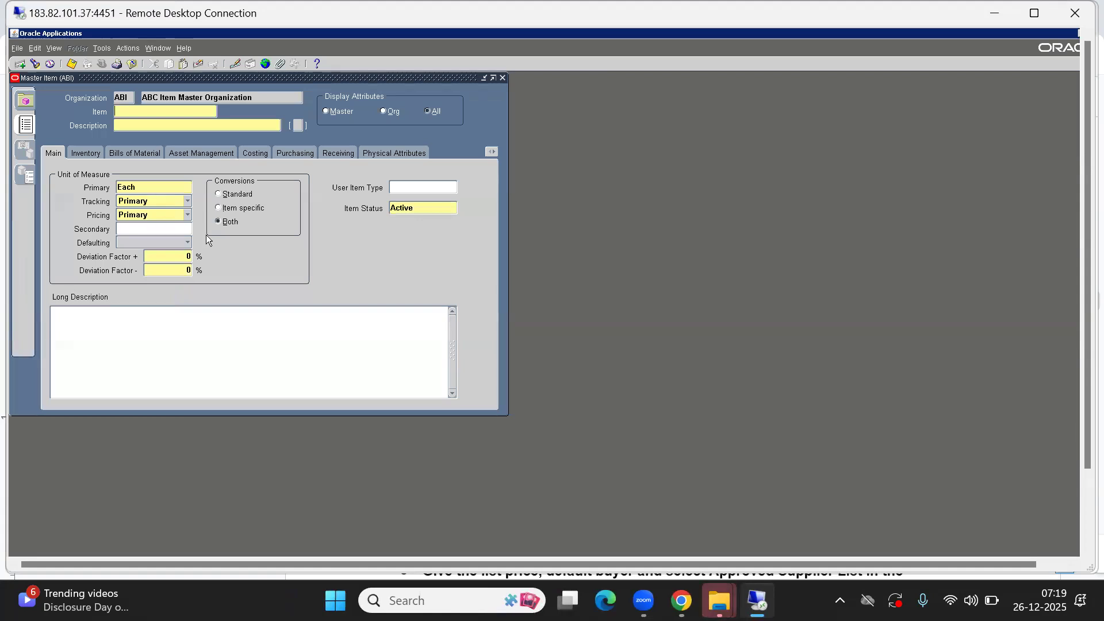
- Enter item ABCC0999 with the description 'Back to Back SO - Buy item'
type("ABCC0")
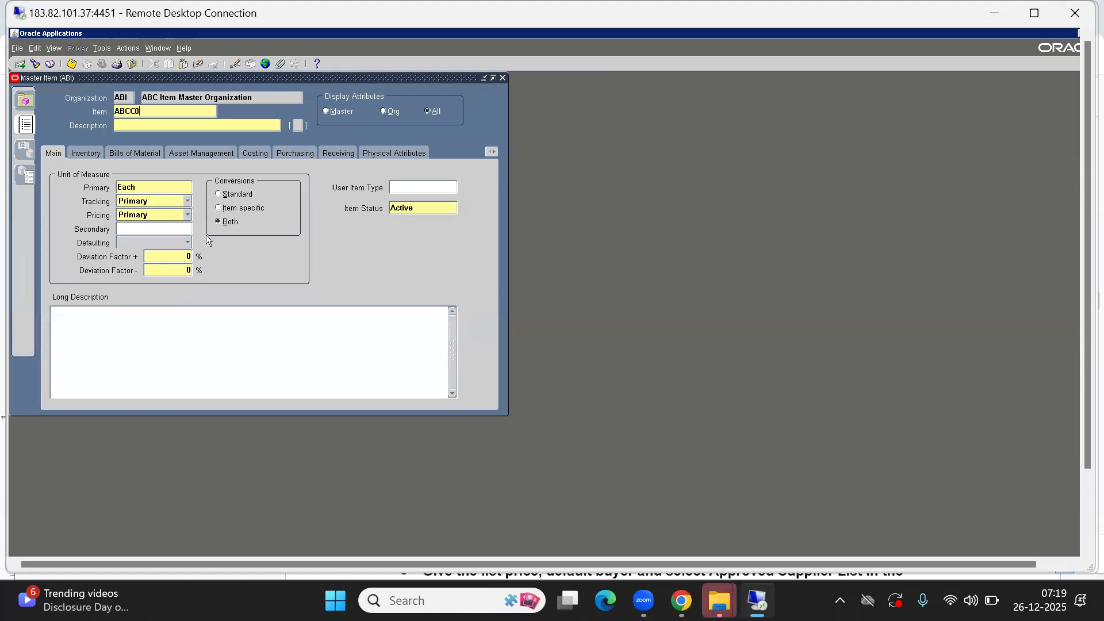
type("999")
key("Tab")
type("D")
key("BackSpace")
type("back to Back ")
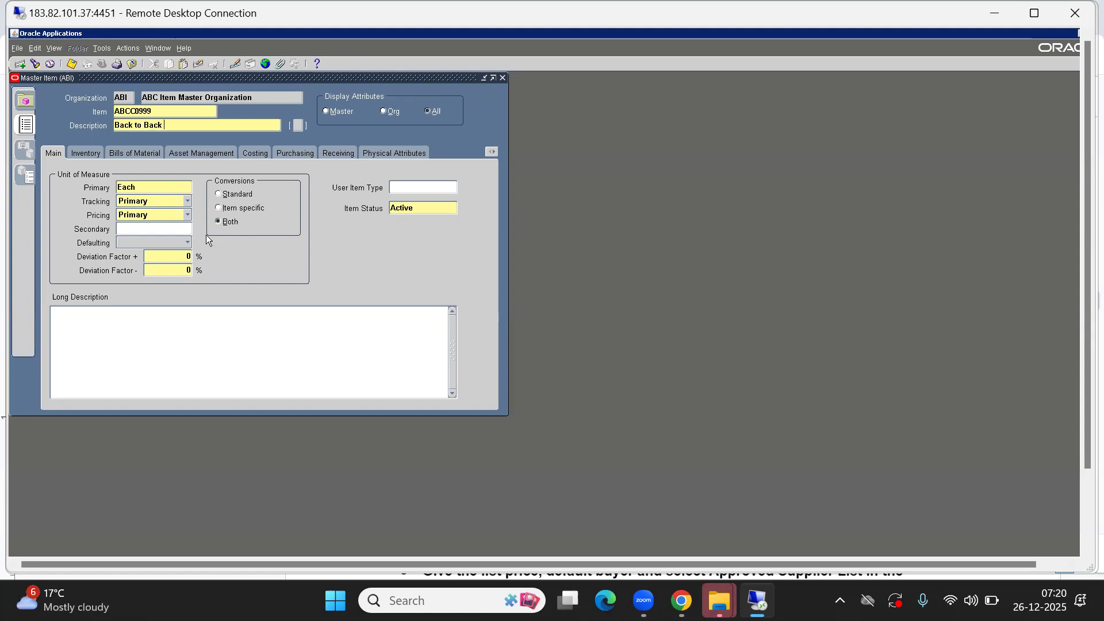
type("SO - Buy iTEM")
key("BackSpace")
key("BackSpace")
key("BackSpace")
type("tem")
key("Tab")
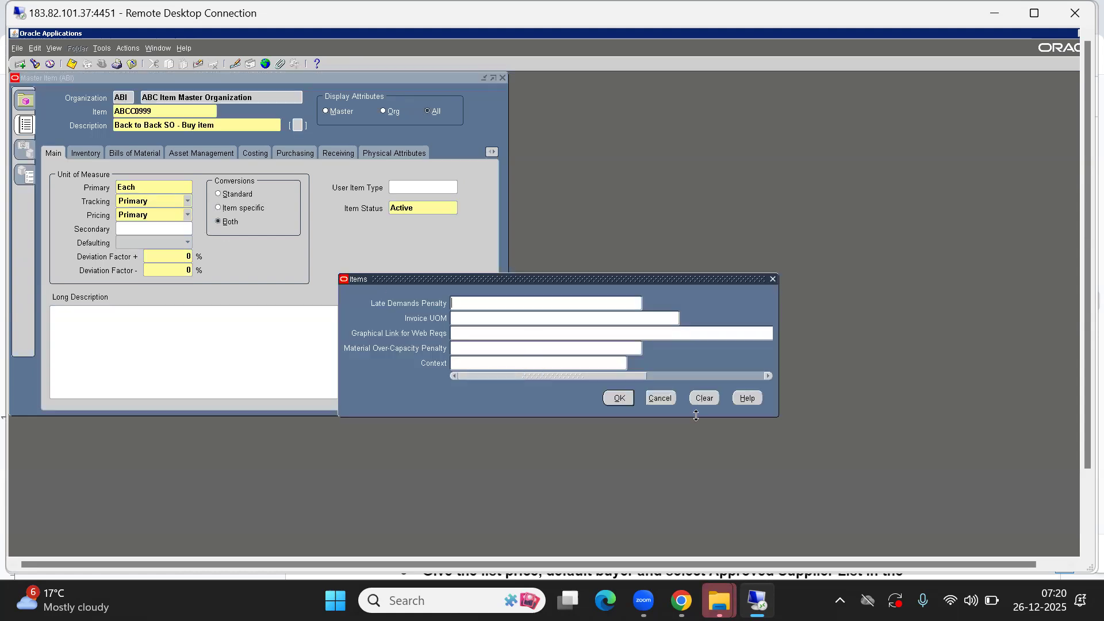
- Dismiss the flexfield and apply the Purchased Item template via Copy From
left_click(661, 398)
left_click(105, 51)
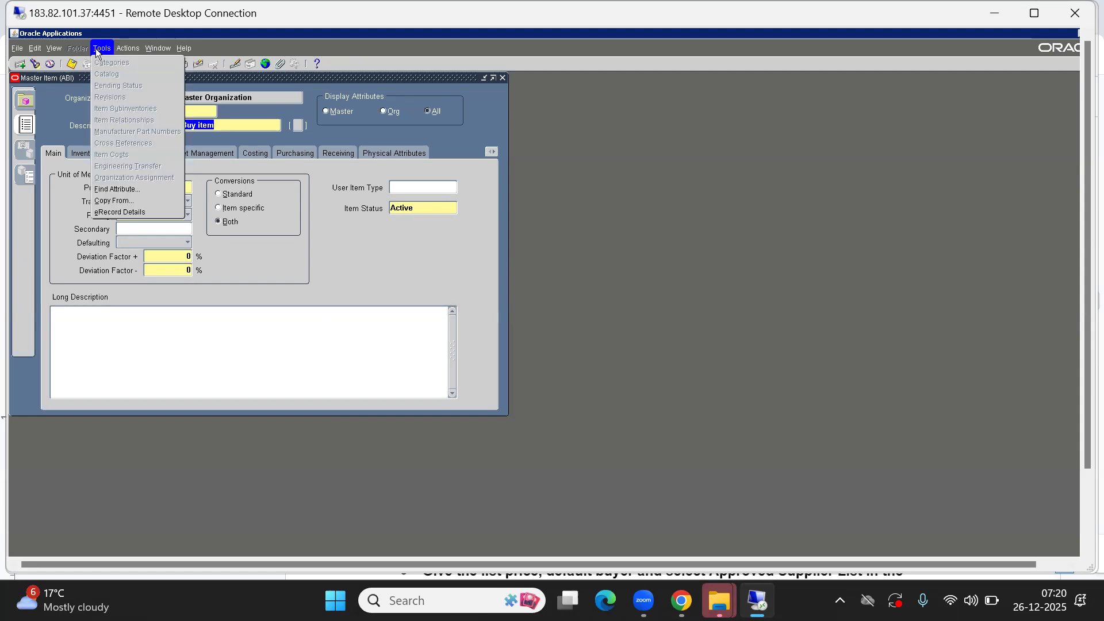
left_click(110, 200)
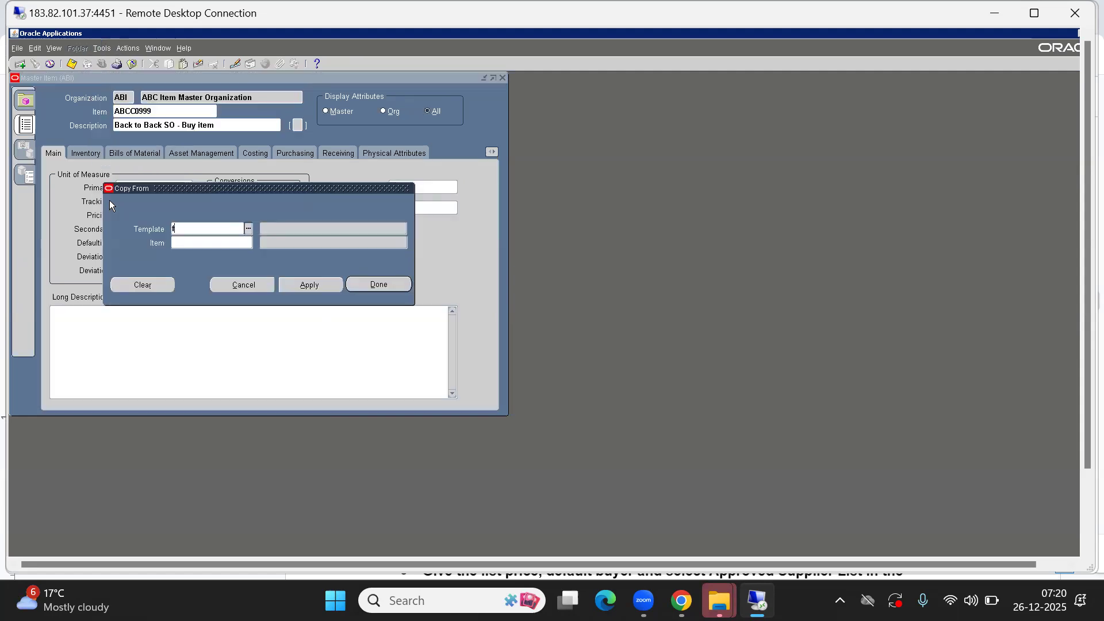
type("pu")
key("Tab")
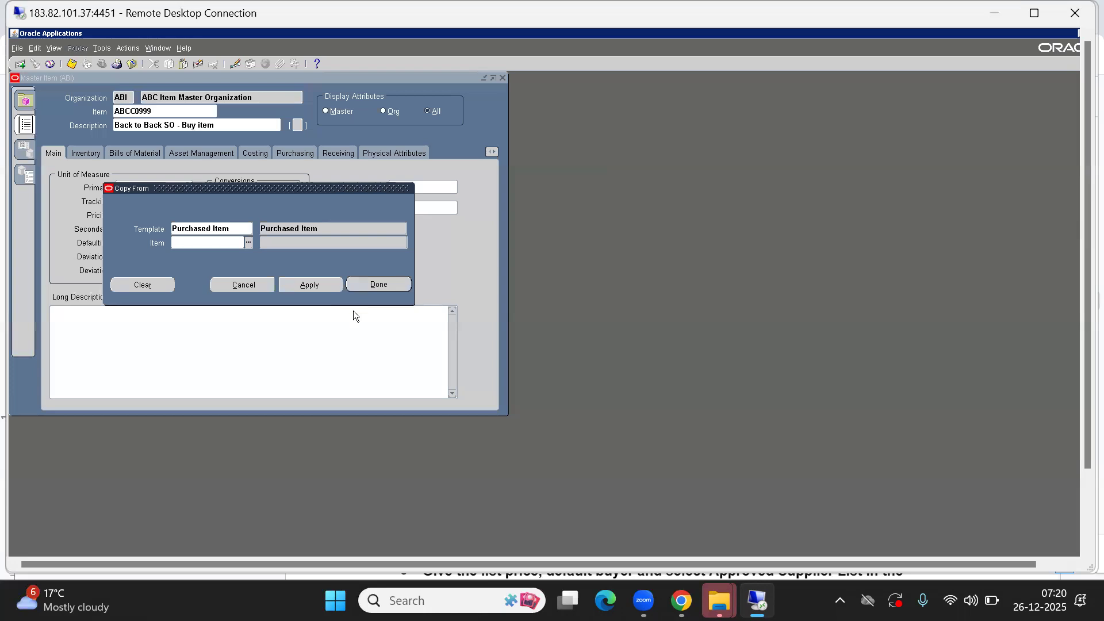
left_click(373, 284)
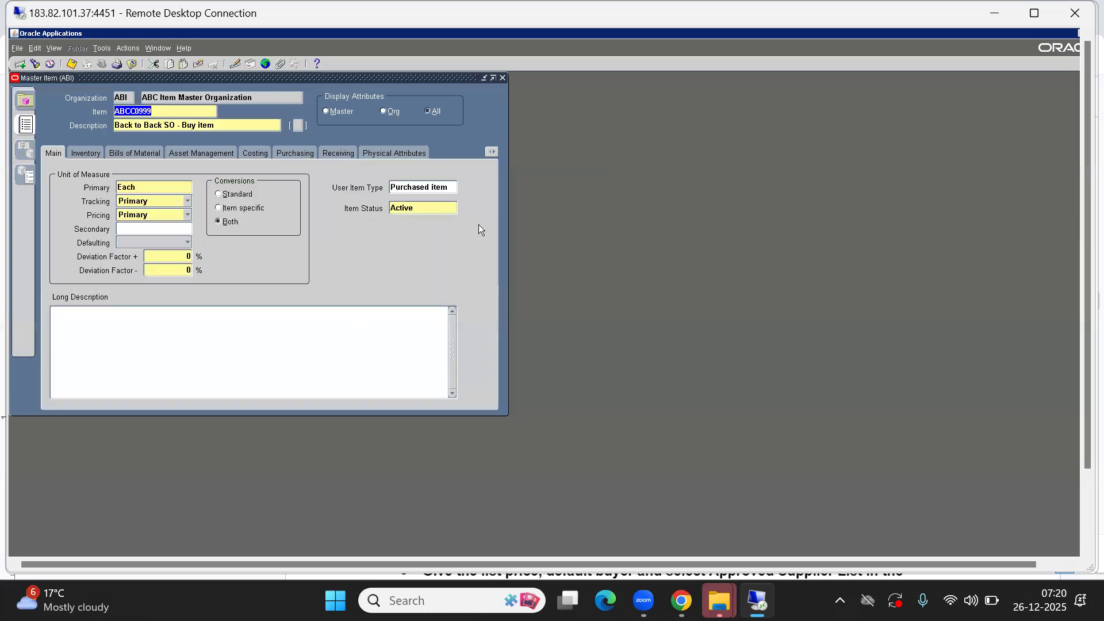
left_click(493, 152)
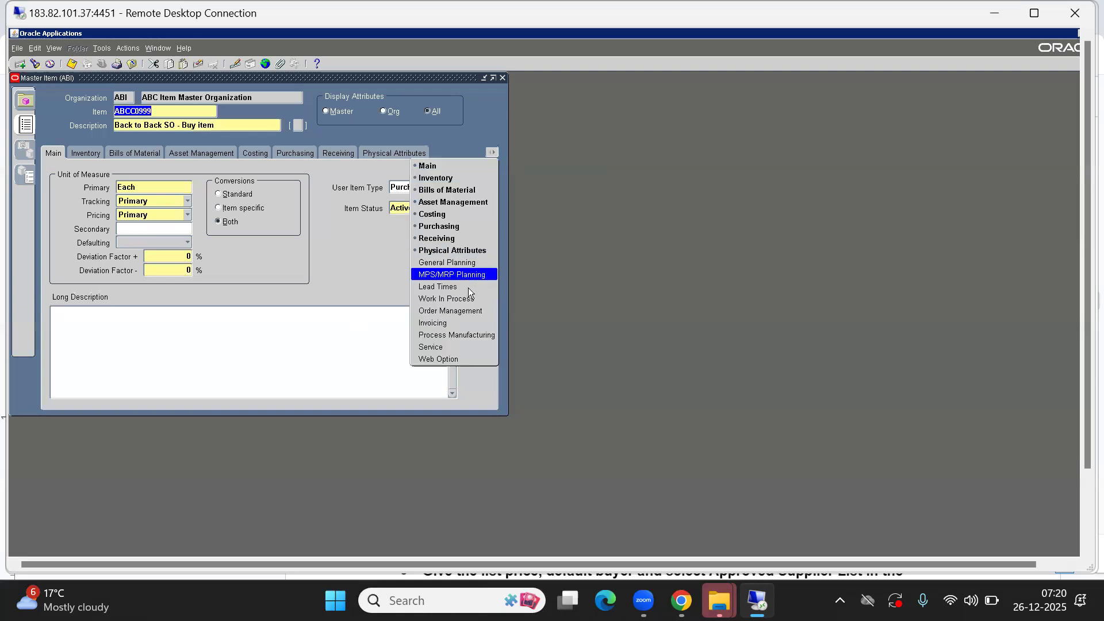
- Tick Assemble to Order in Order Management and set the General Planning source type to Supplier
left_click(441, 311)
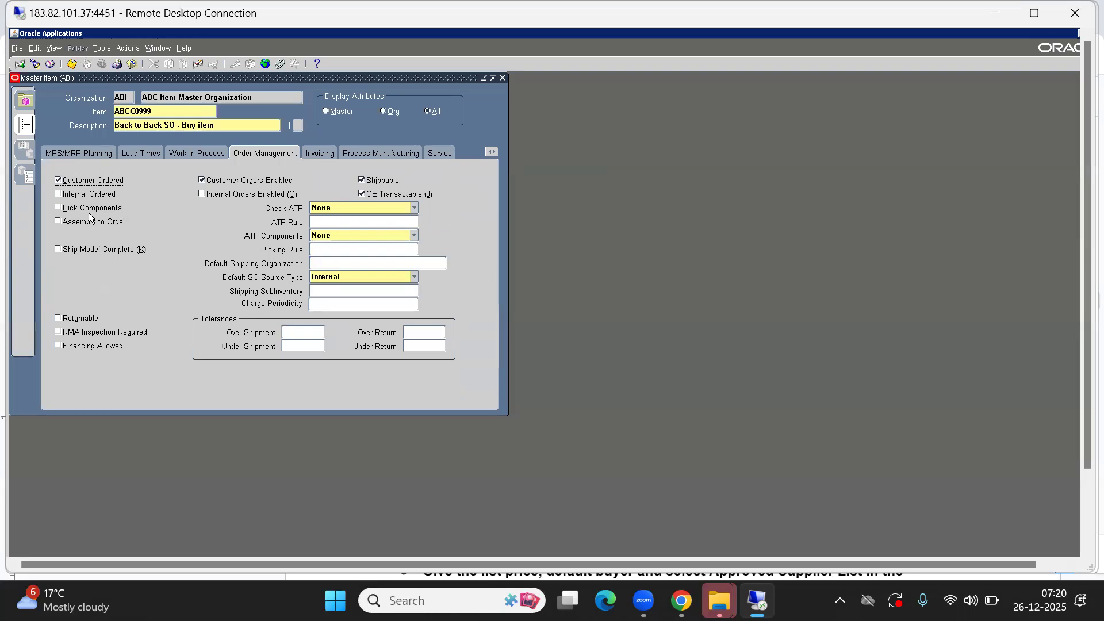
left_click(72, 223)
left_click(495, 152)
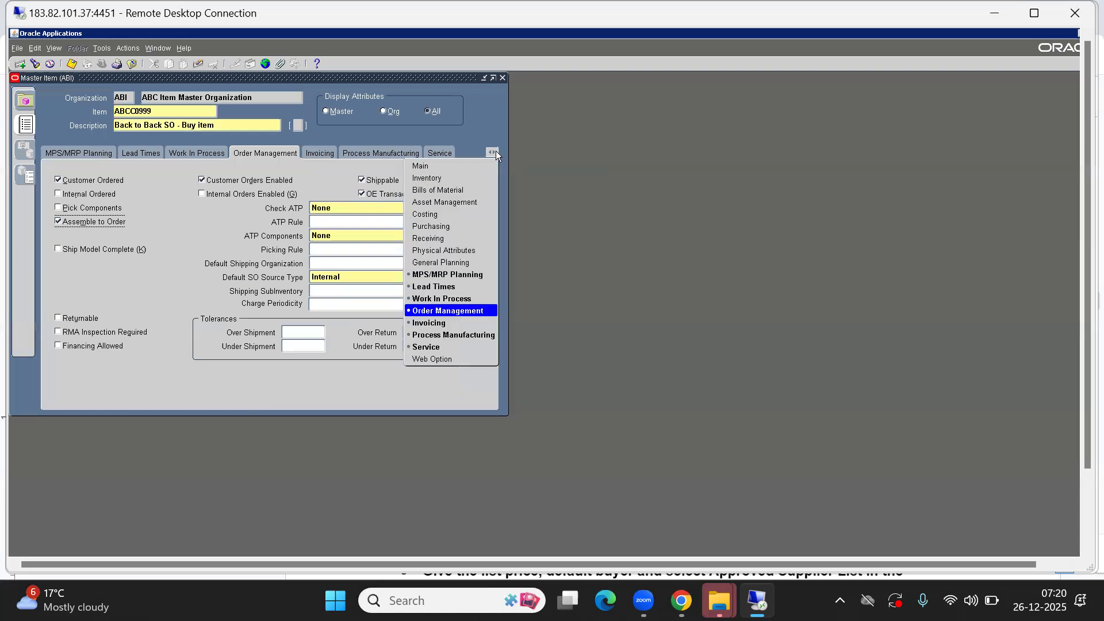
left_click(433, 263)
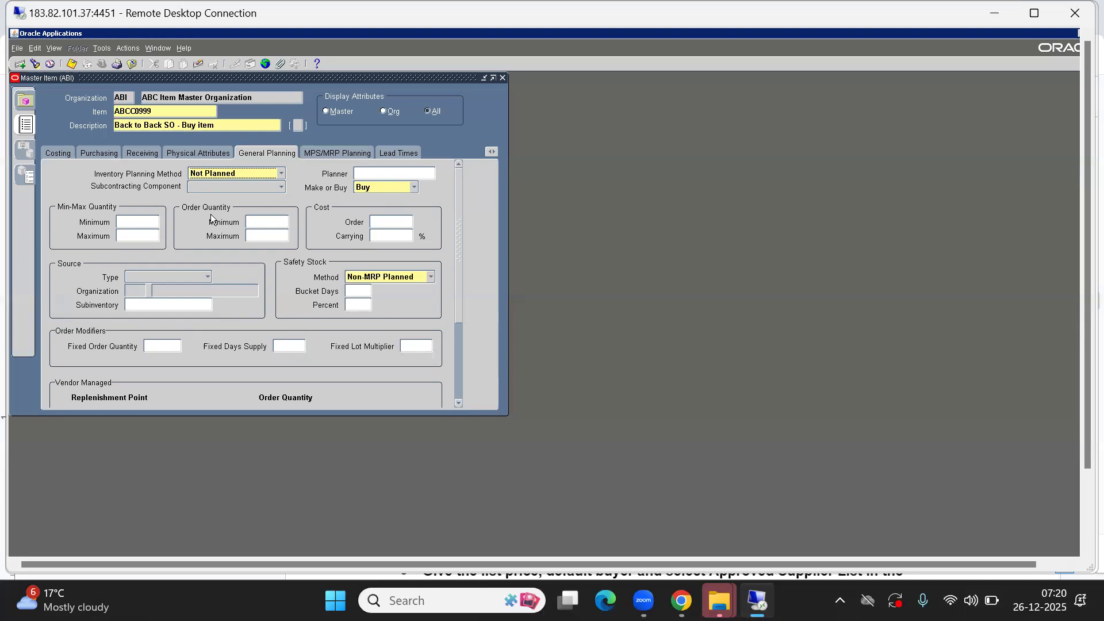
left_click(147, 280)
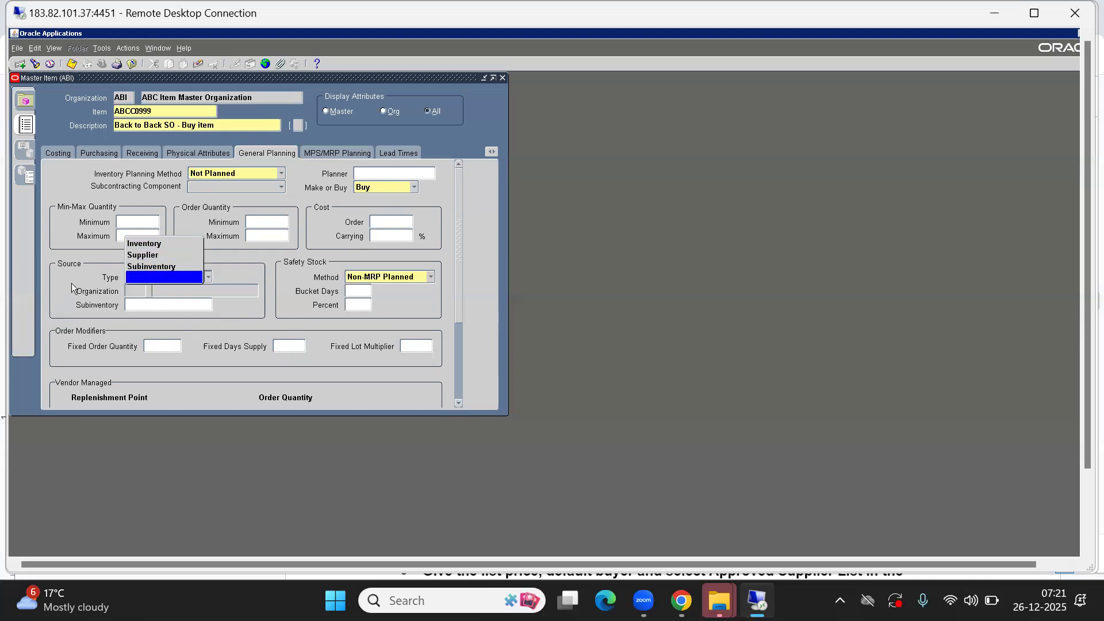
left_click(142, 257)
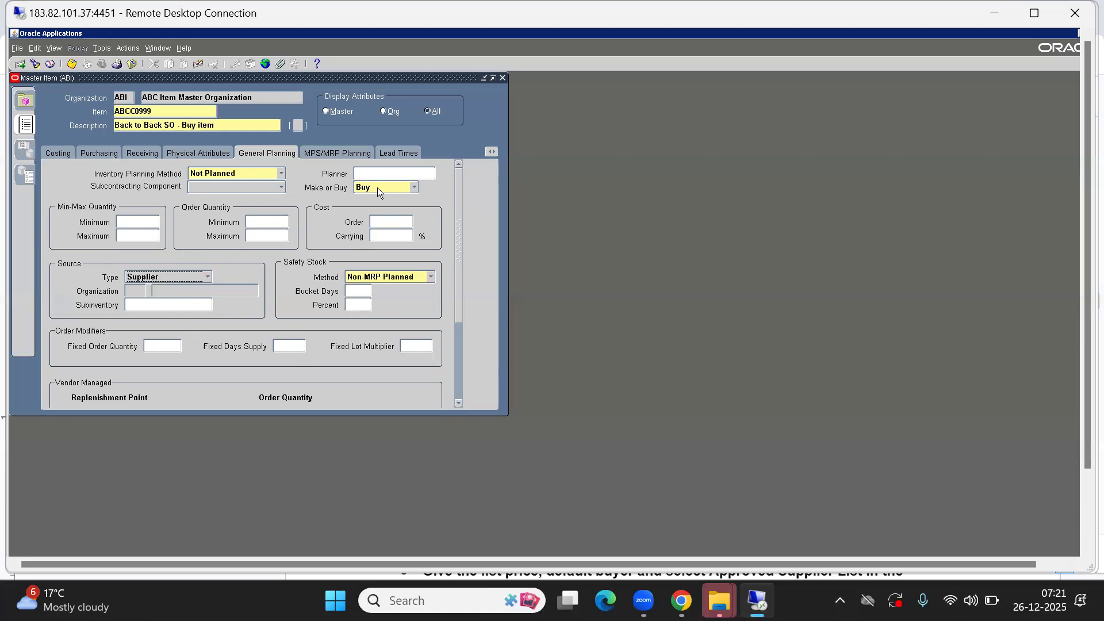
left_click(94, 155)
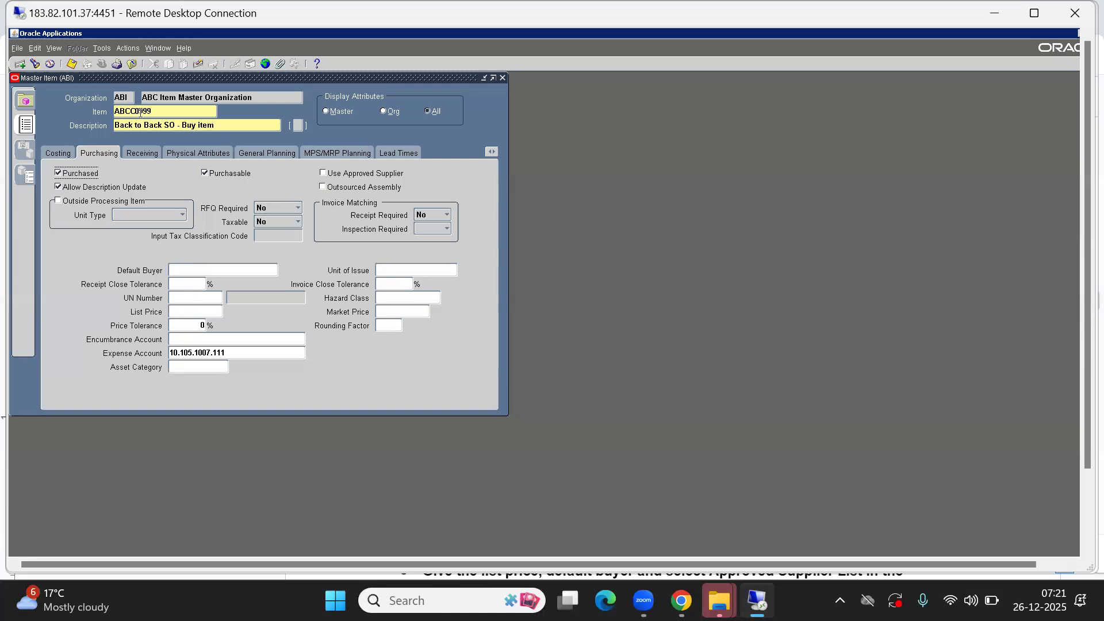
- Prefix the description with 'RAM -', set List Price 6000, and save the item
left_click(125, 125)
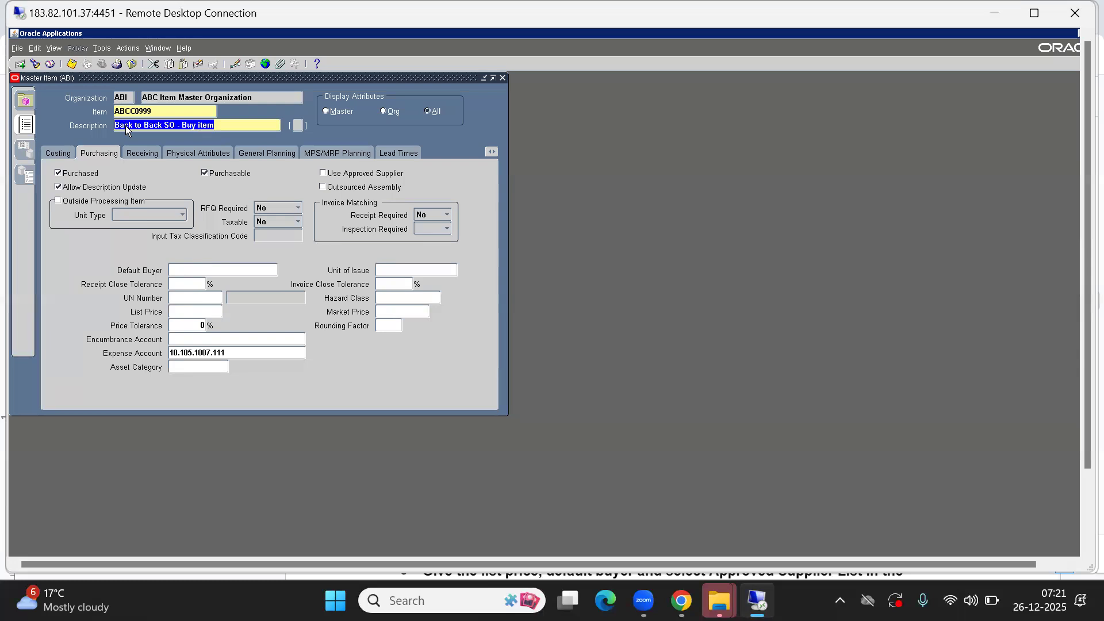
key("Left")
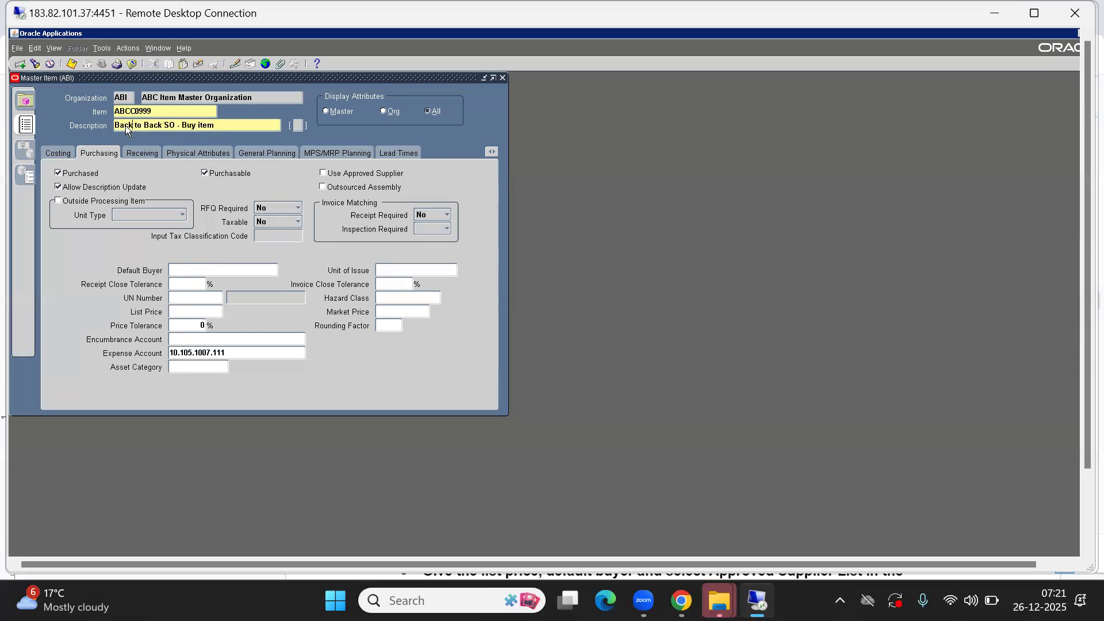
type("RAM -")
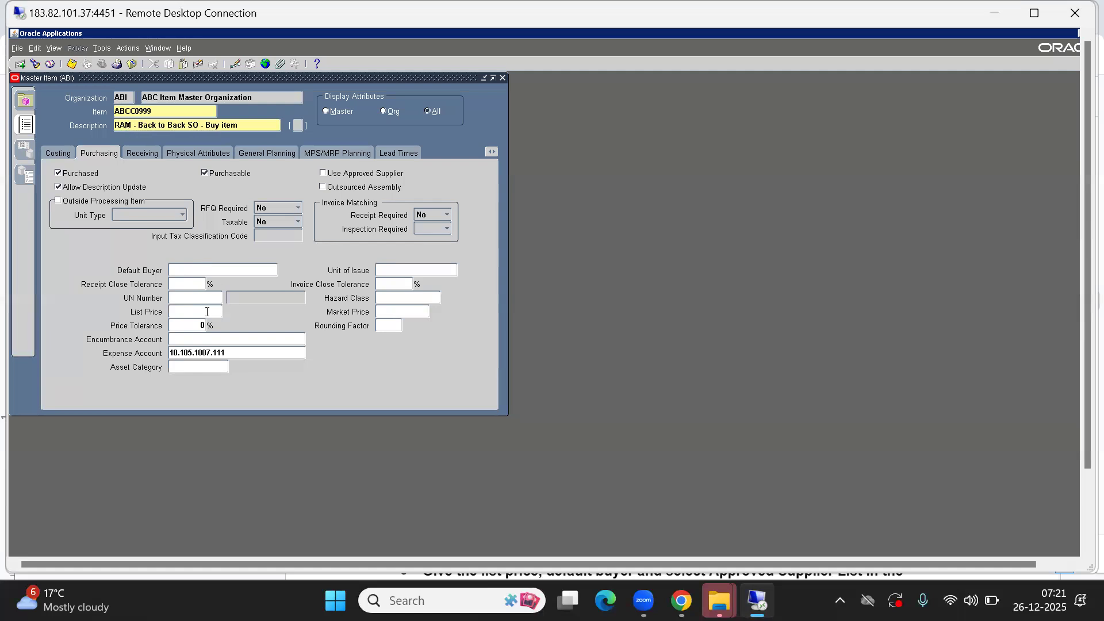
left_click(194, 313)
type("6000")
key("Tab")
left_click(70, 64)
- Assign the second buyer in the list as the item's default buyer
left_click(176, 268)
key("ctrl+l")
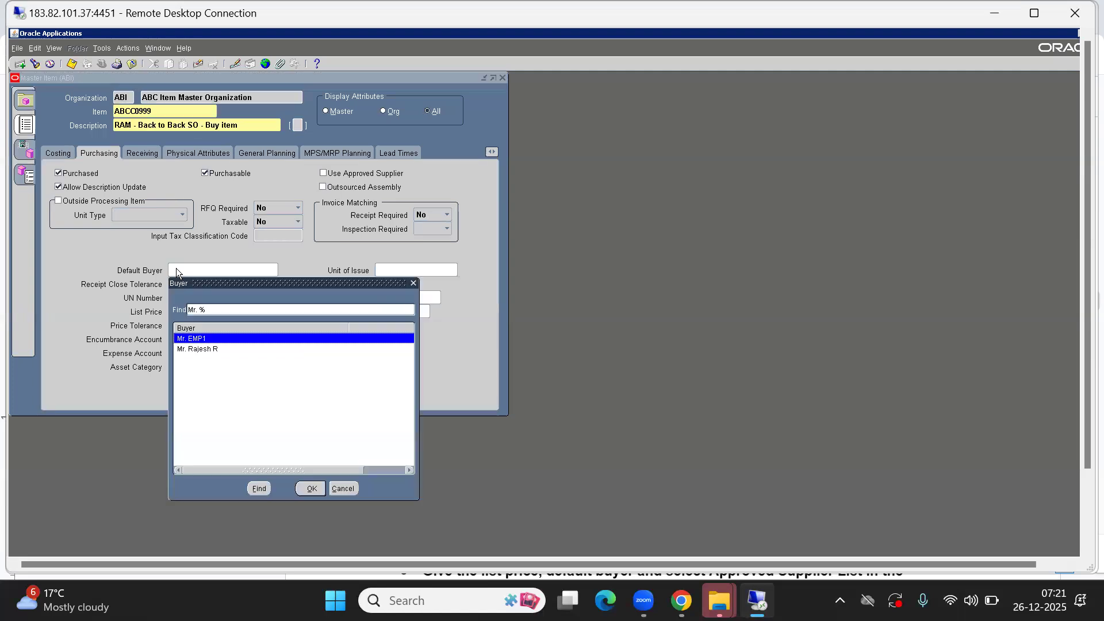
key("Down")
key("Return")
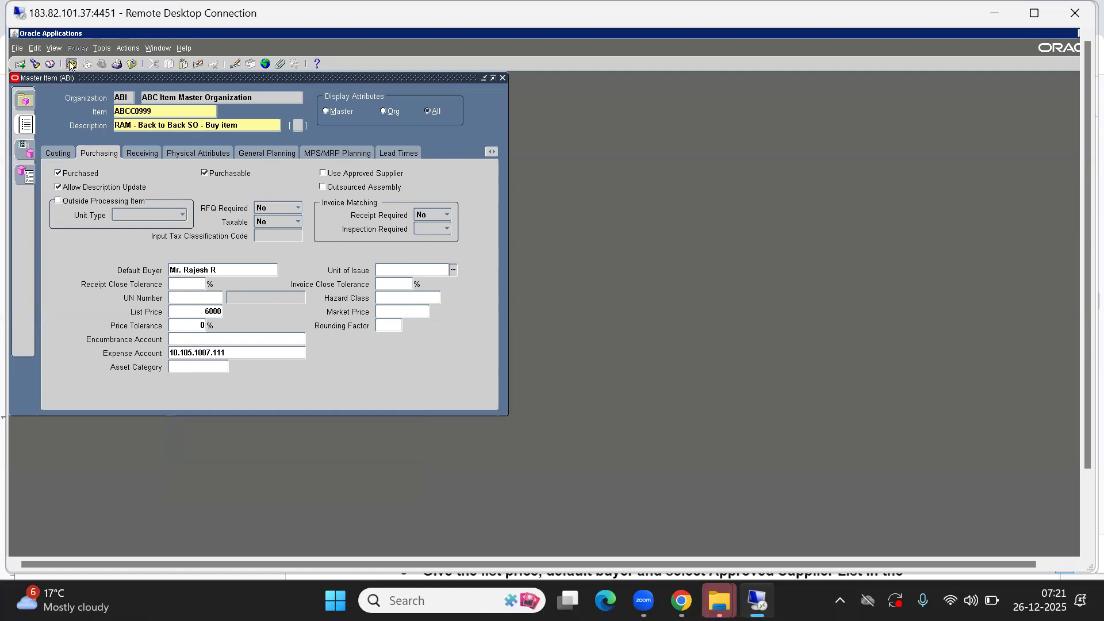
left_click(492, 151)
left_click(450, 311)
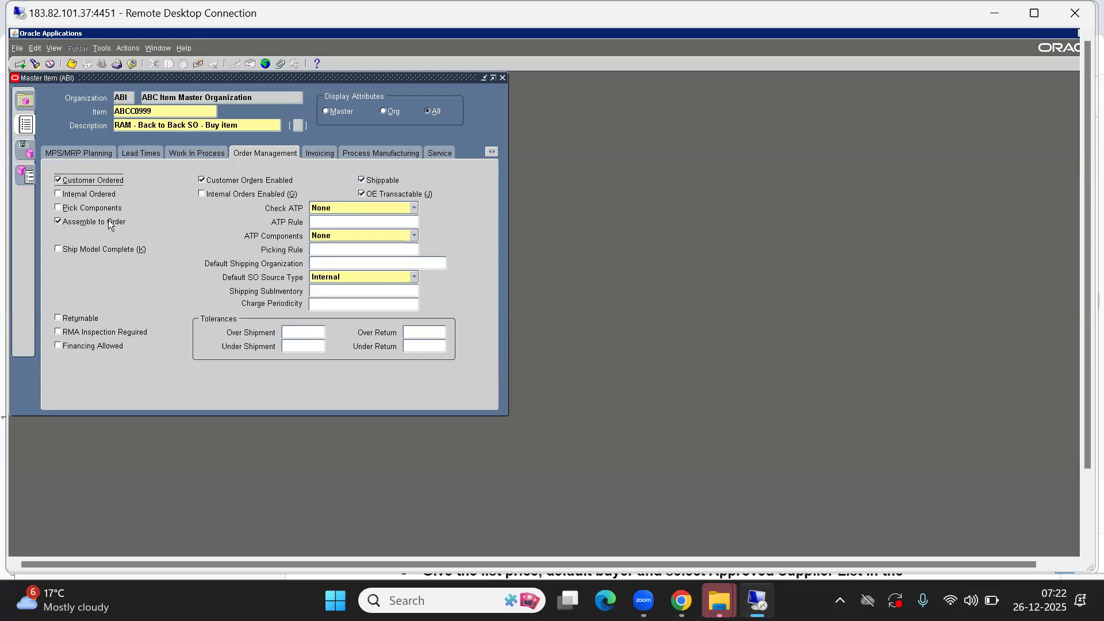
- On the General Planning attributes, confirm Make or Buy remains set to Buy
left_click(492, 151)
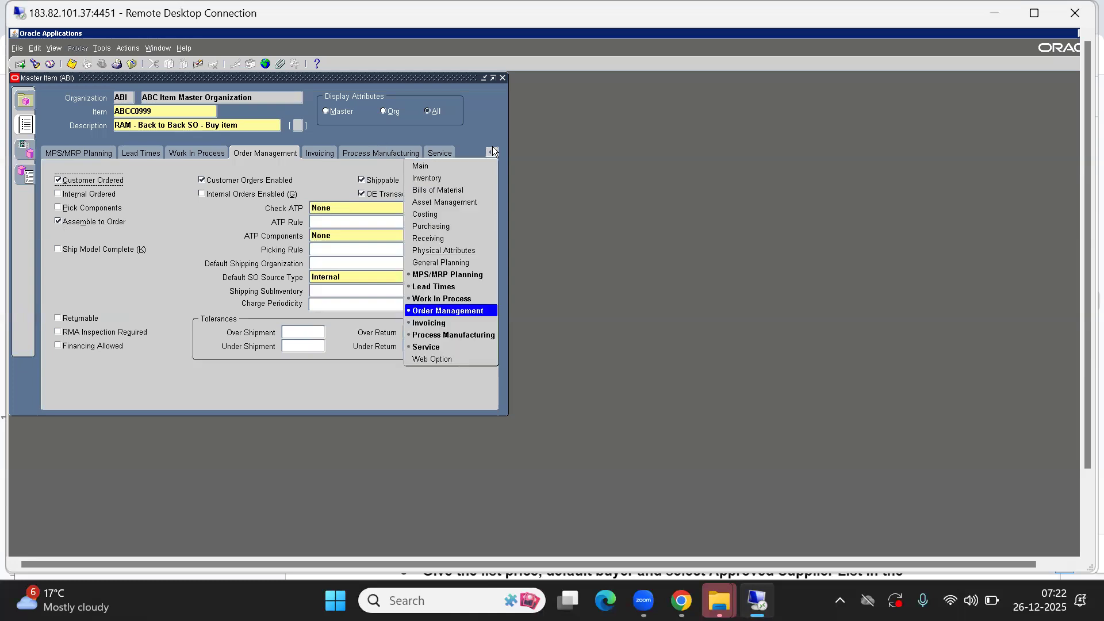
left_click(443, 256)
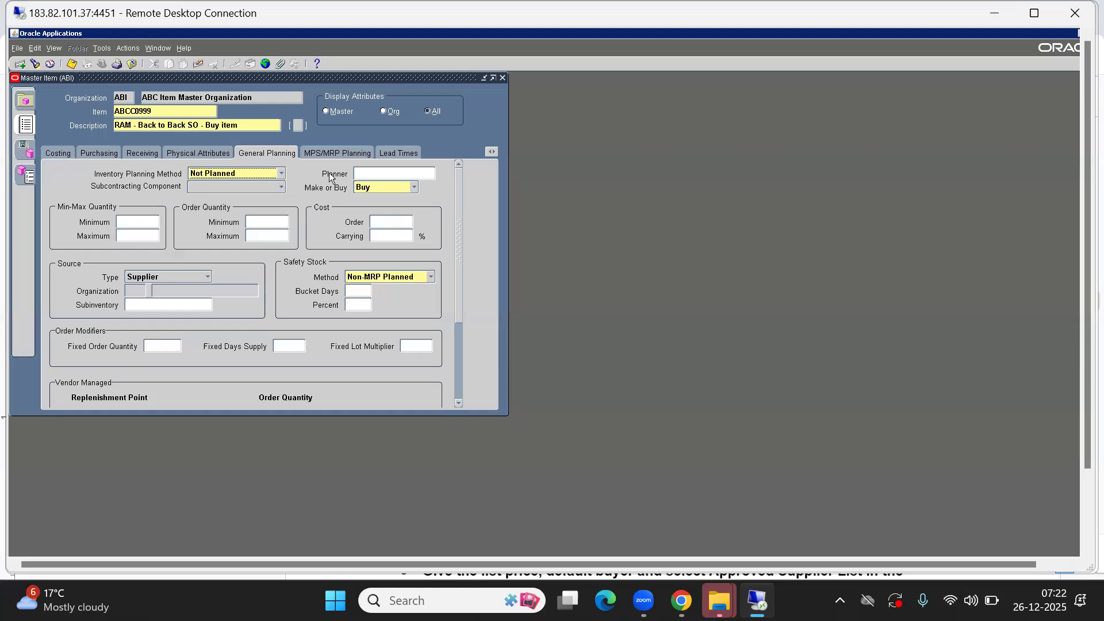
left_click(389, 188)
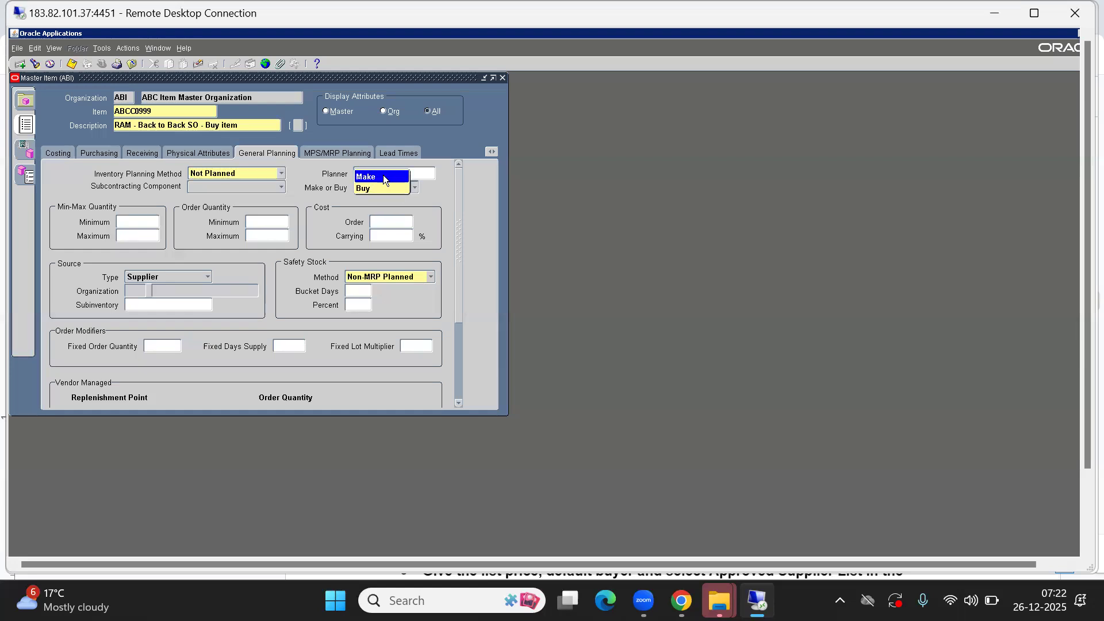
left_click(325, 228)
left_click(292, 203)
left_click(384, 187)
left_click(374, 189)
- Assign ABCC0999 to ABC Bangalore Inv Org (ABB) and open its Org Attributes
left_click(102, 49)
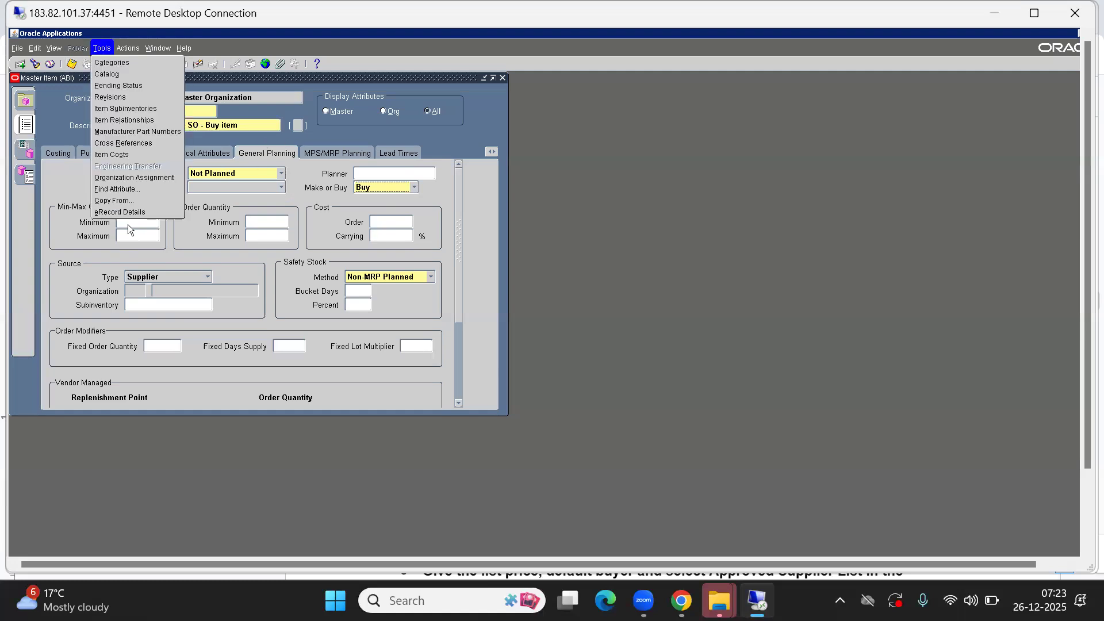
left_click(111, 178)
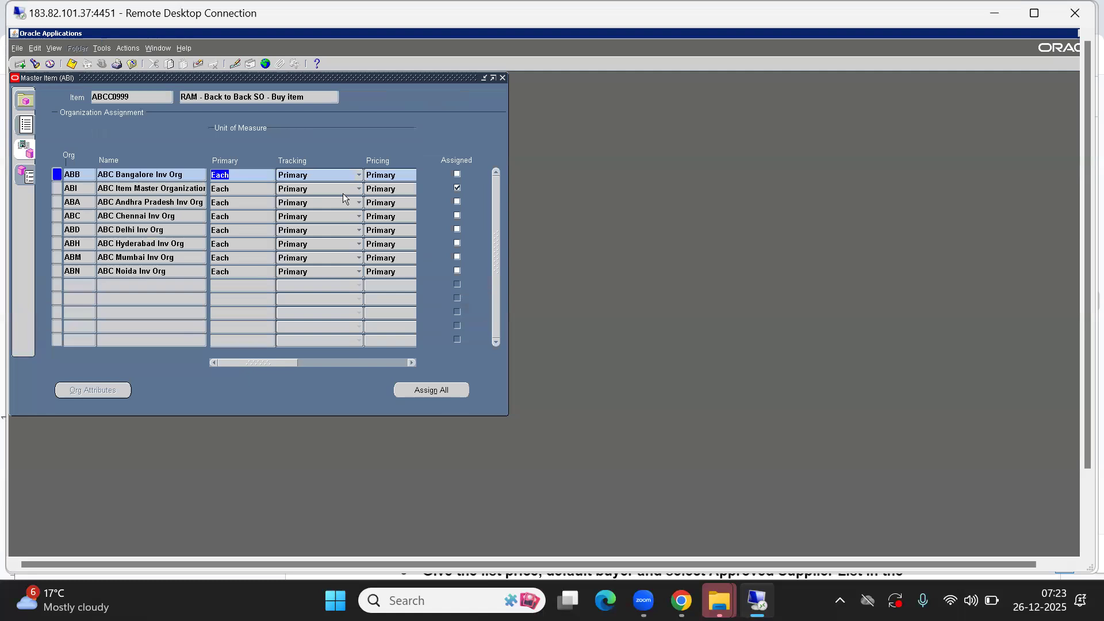
left_click(457, 174)
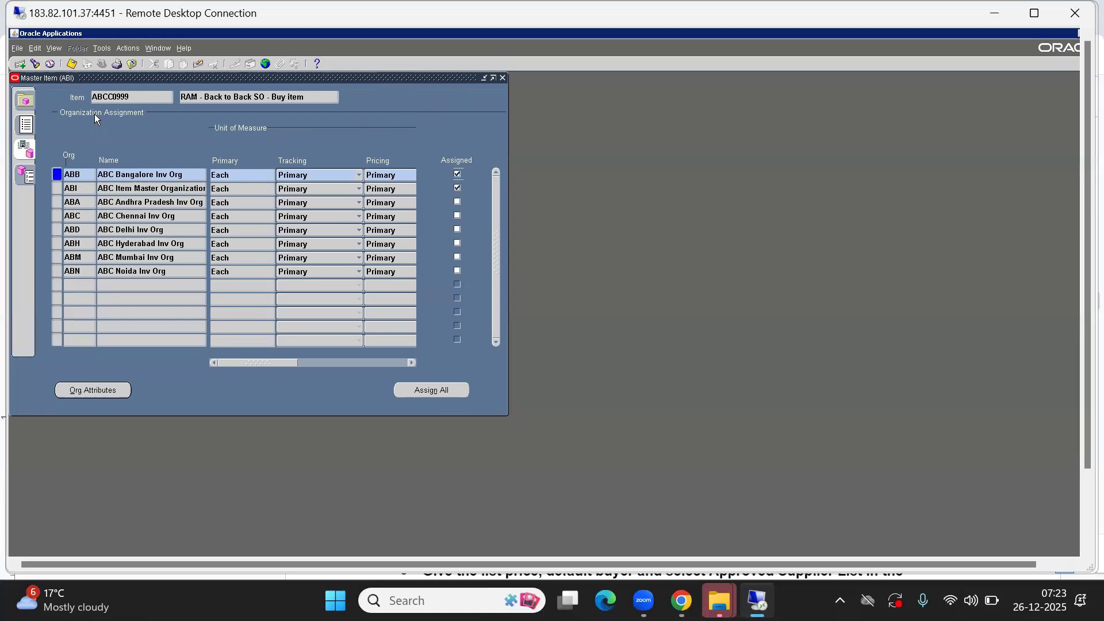
left_click(72, 389)
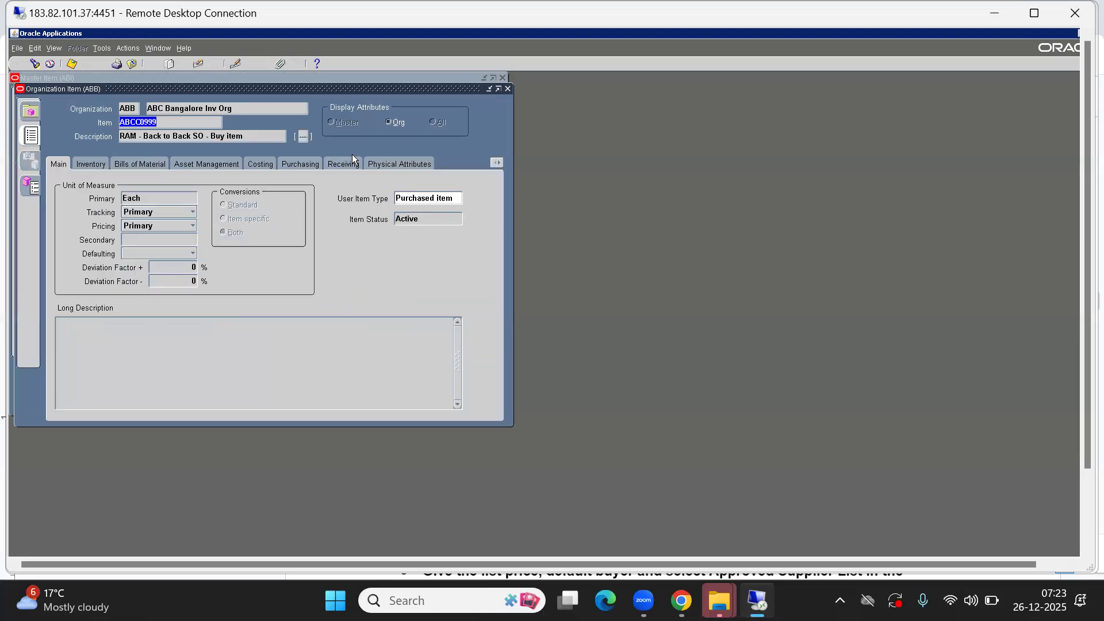
- Check the Bangalore org's Order Management, General Planning and Purchasing attributes, then close the form
left_click(499, 161)
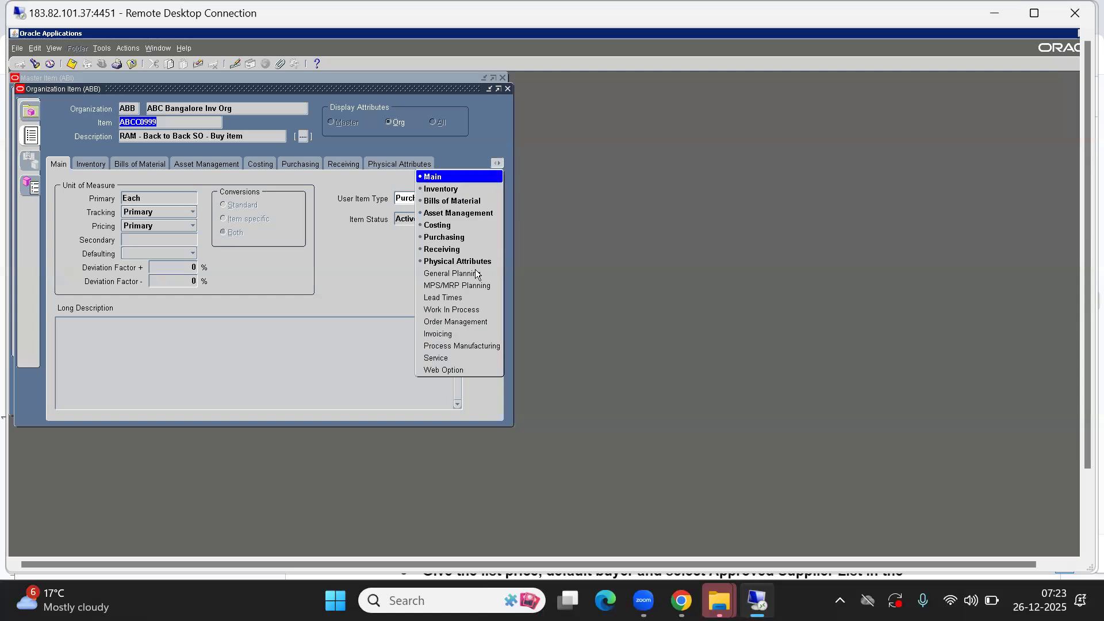
left_click(451, 322)
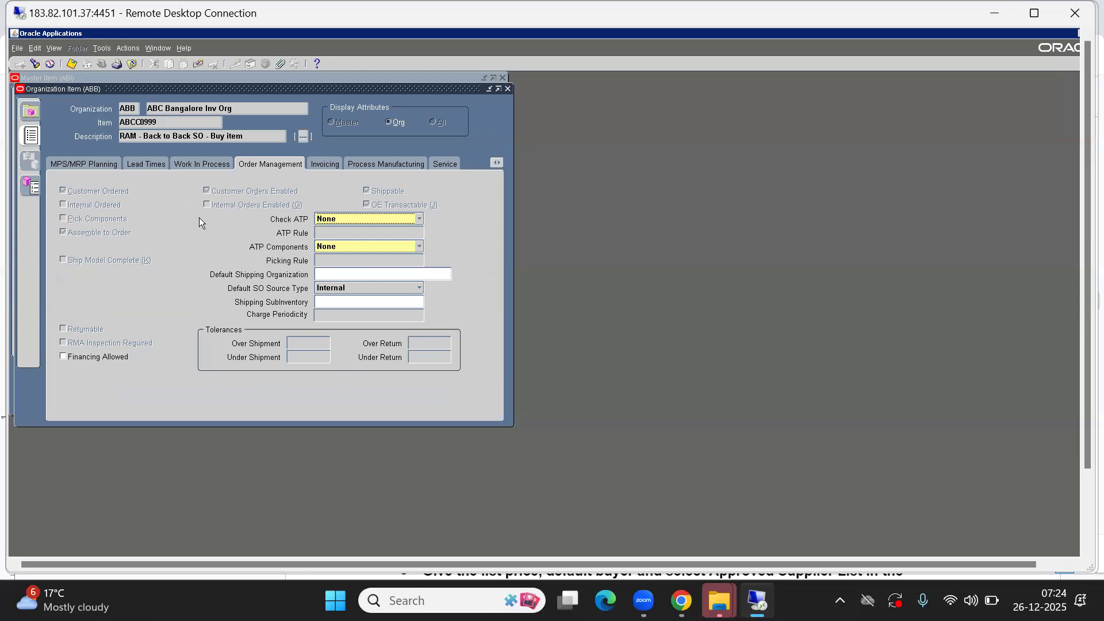
left_click(495, 162)
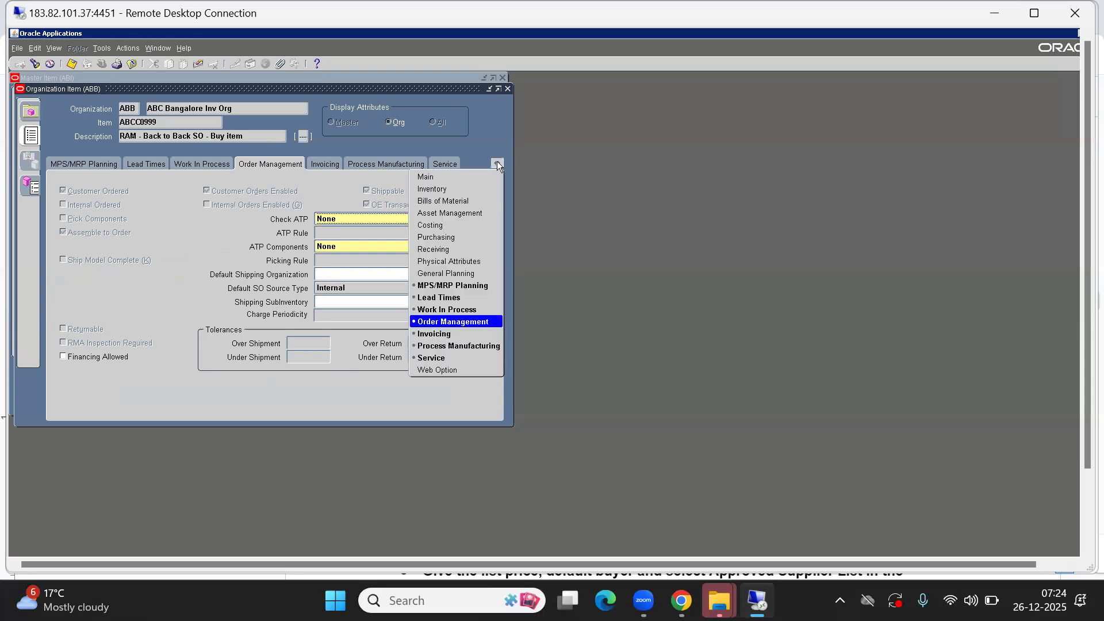
left_click(435, 272)
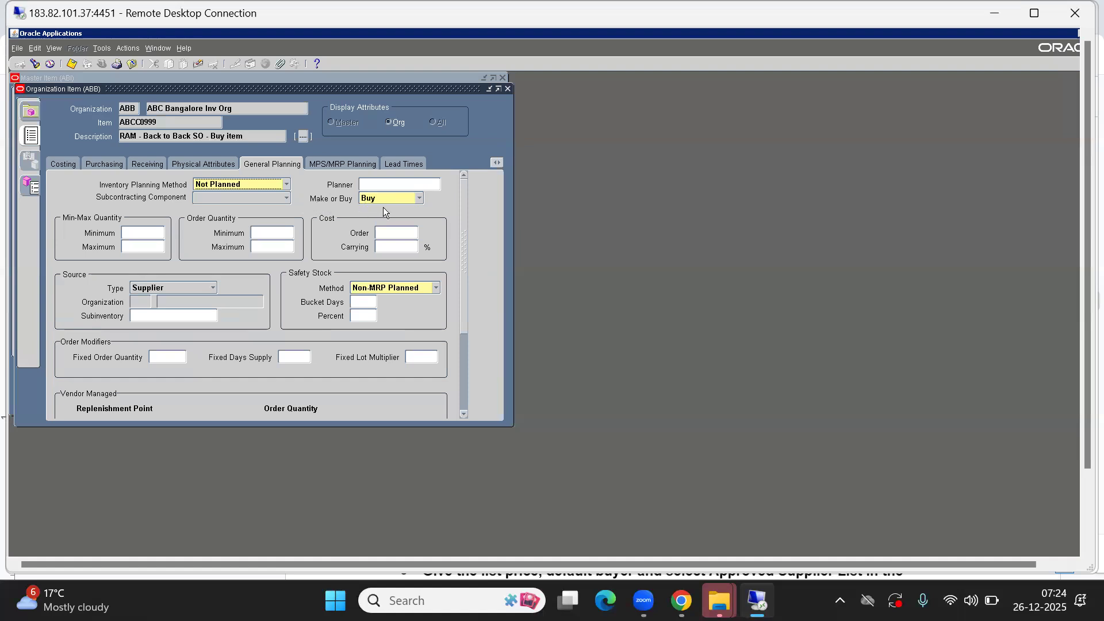
left_click(493, 162)
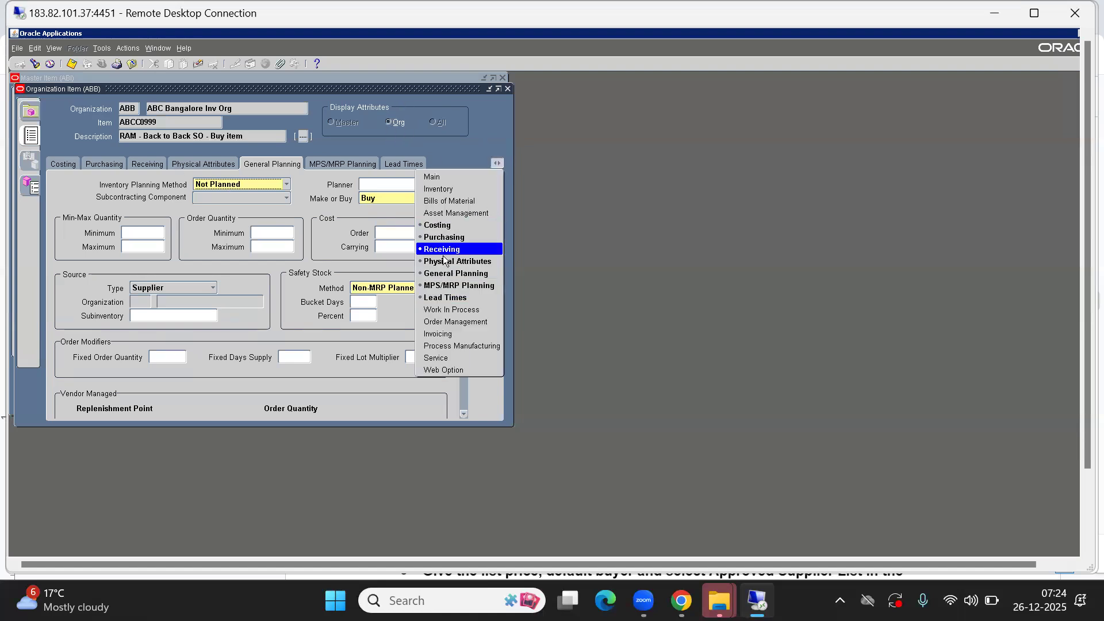
left_click(433, 238)
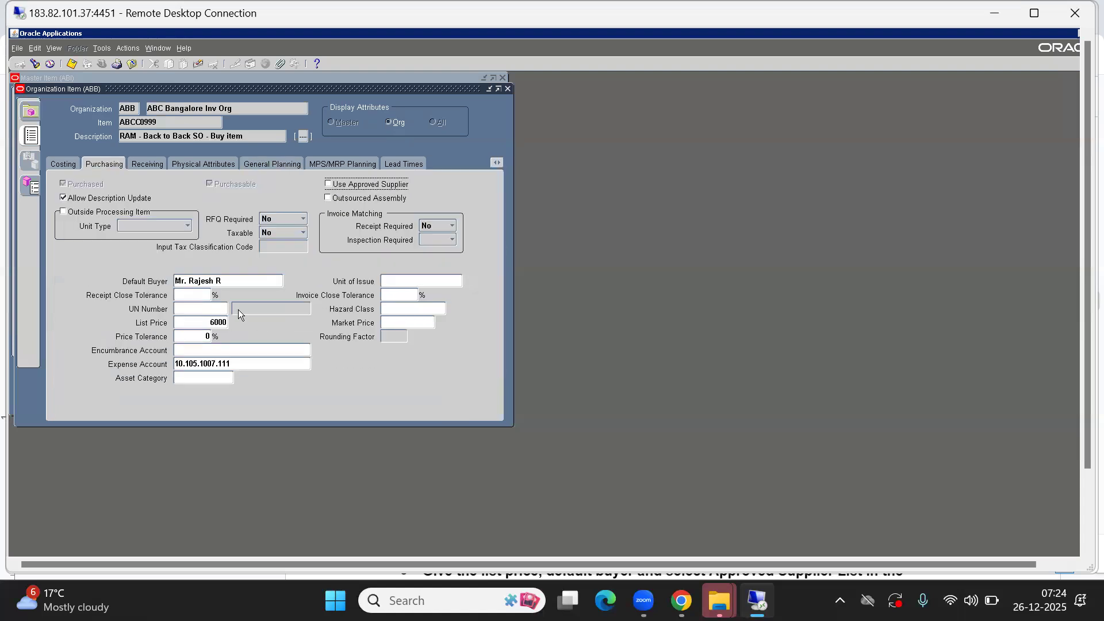
left_click(508, 90)
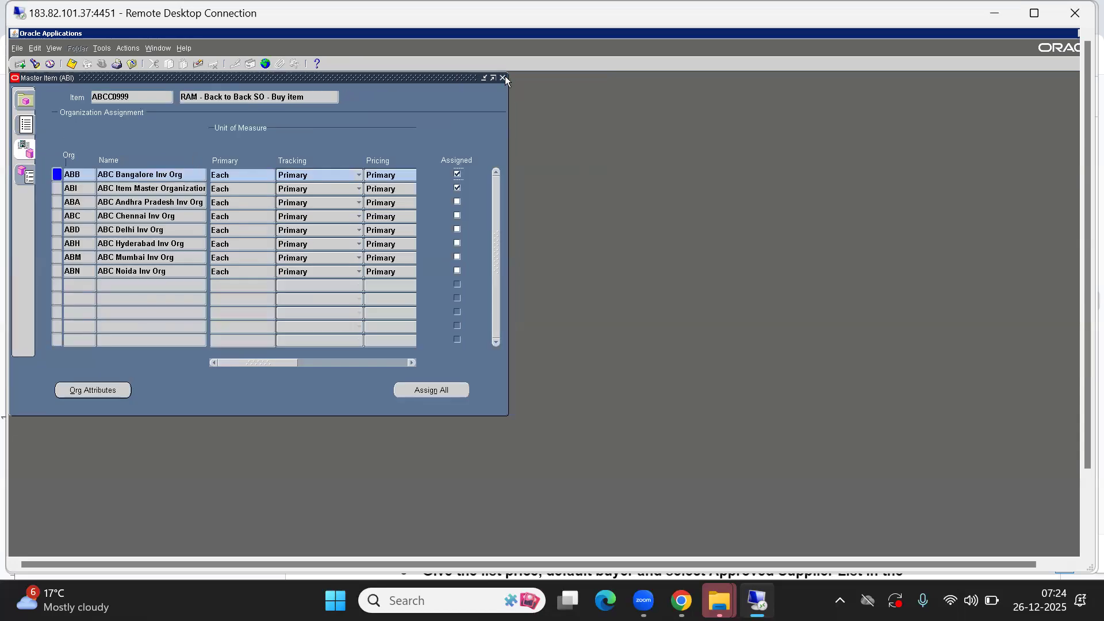
- Close Master Item, switch to ABC SI Order Management Responsibility and open Orders, Returns > Sales Orders
left_click(504, 79)
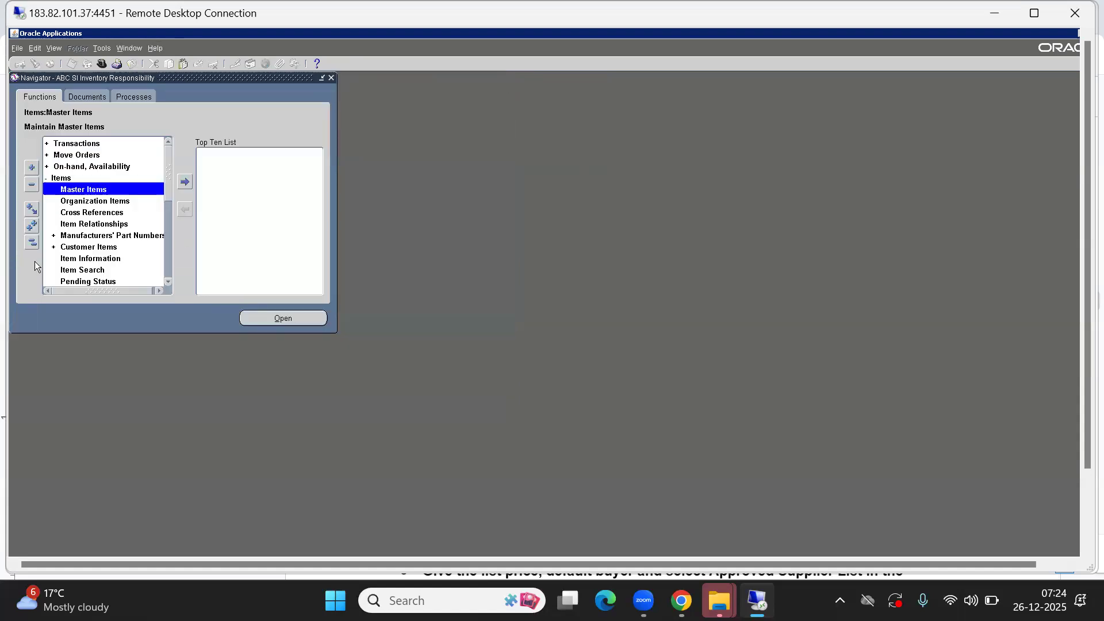
left_click(32, 242)
left_click(101, 64)
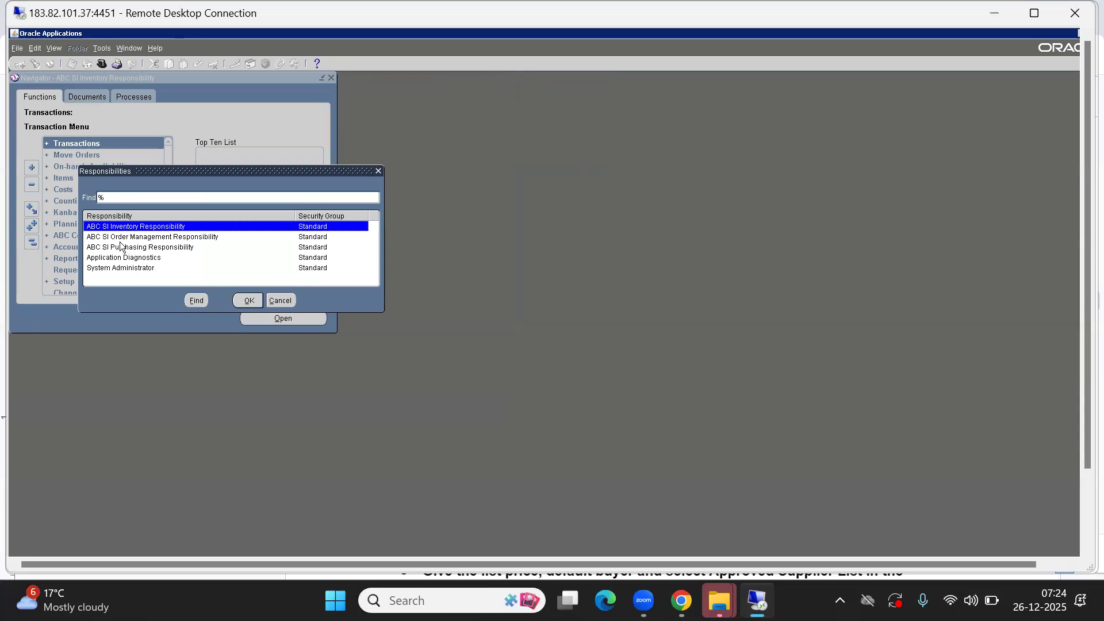
double_click(128, 237)
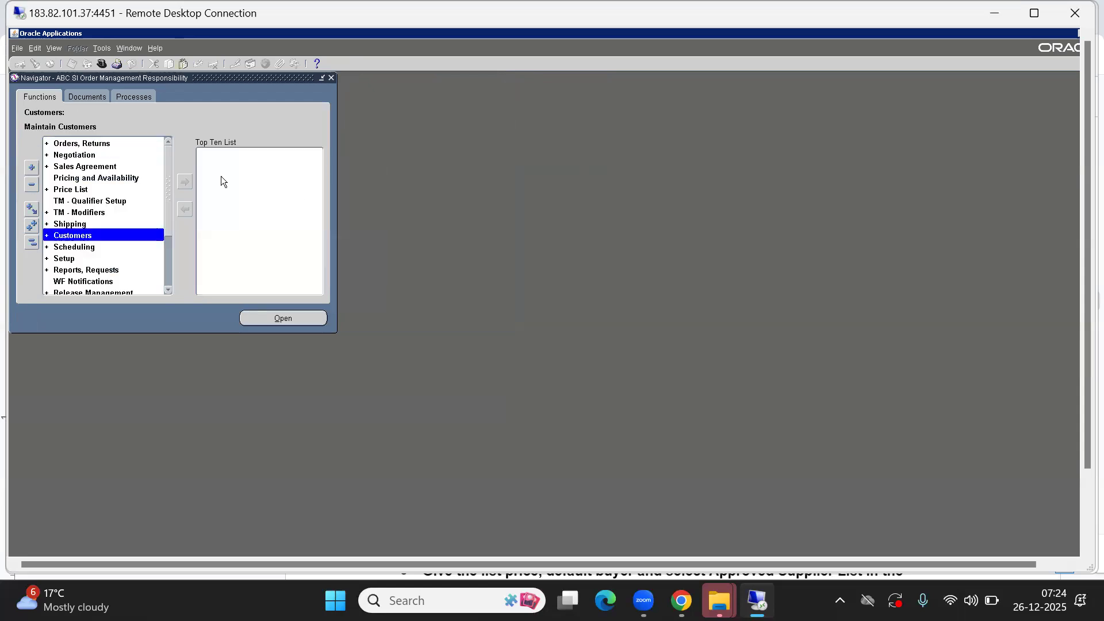
double_click(70, 144)
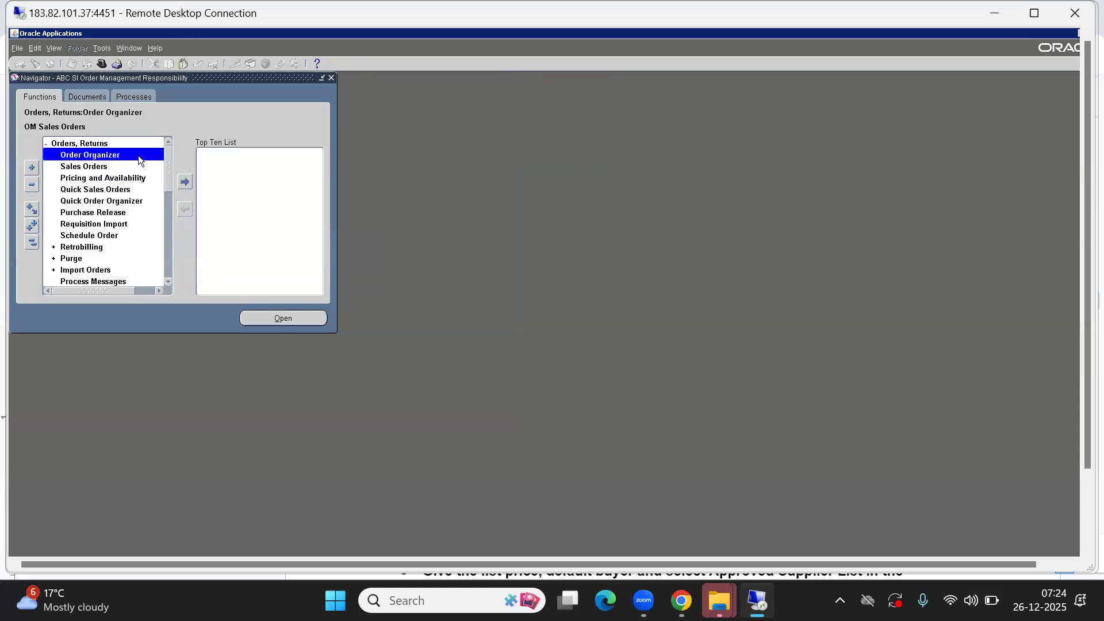
key("Down")
key("Return")
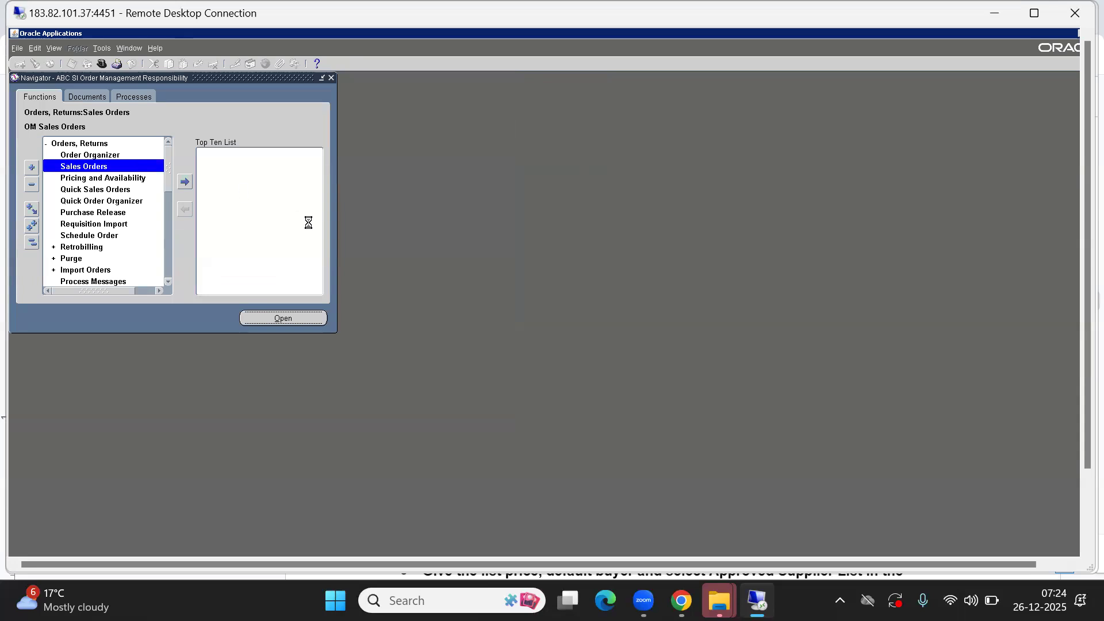
- Enter customer QWE India Pvt Ltd and customer PO 'Test back to back 1234'
type("Q")
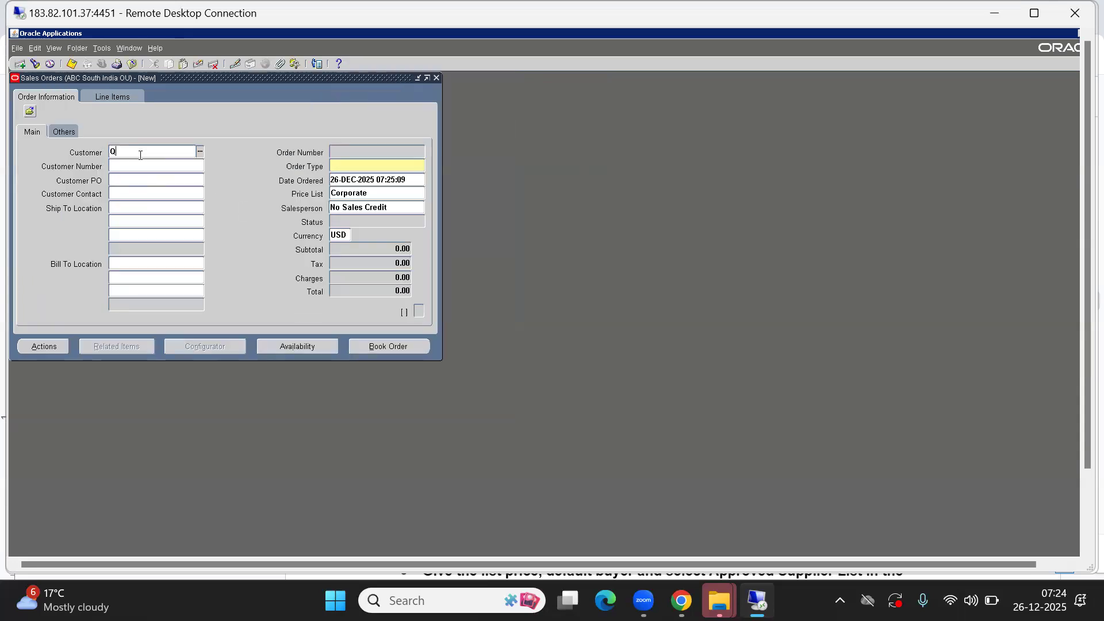
type("WE")
key("Tab")
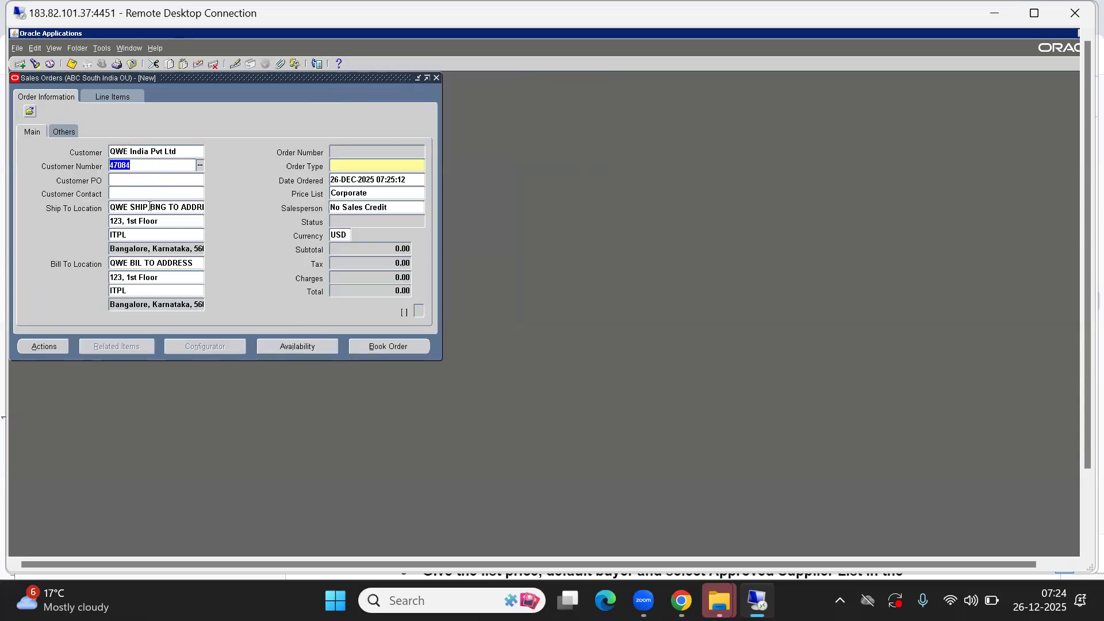
left_click(127, 178)
type("Test back to back bac")
key("BackSpace")
key("BackSpace")
key("BackSpace")
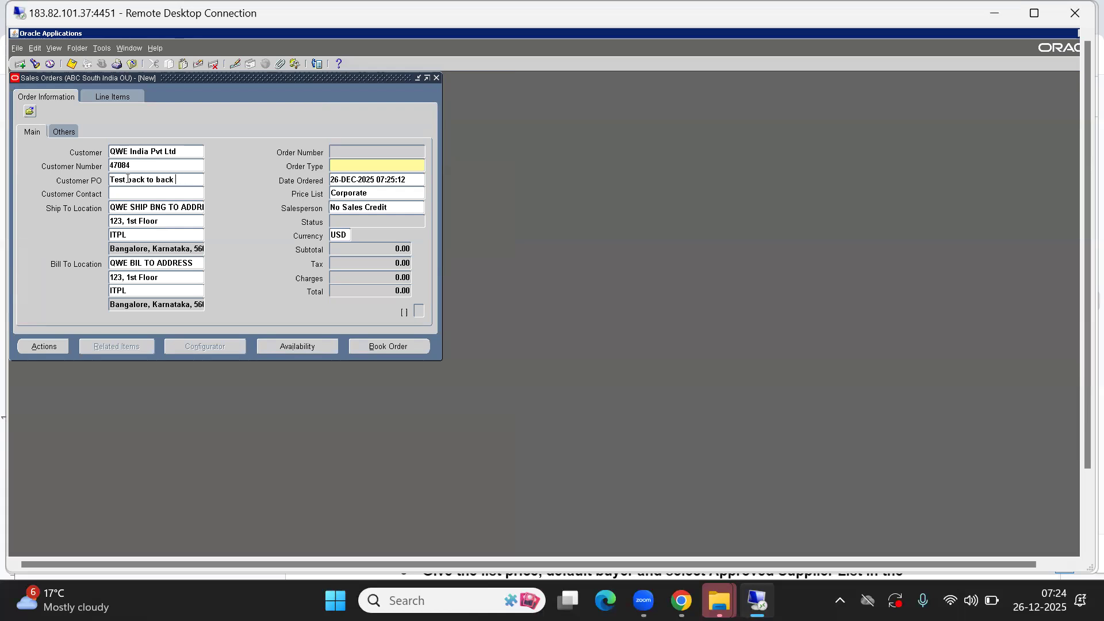
type("1234")
key("Tab")
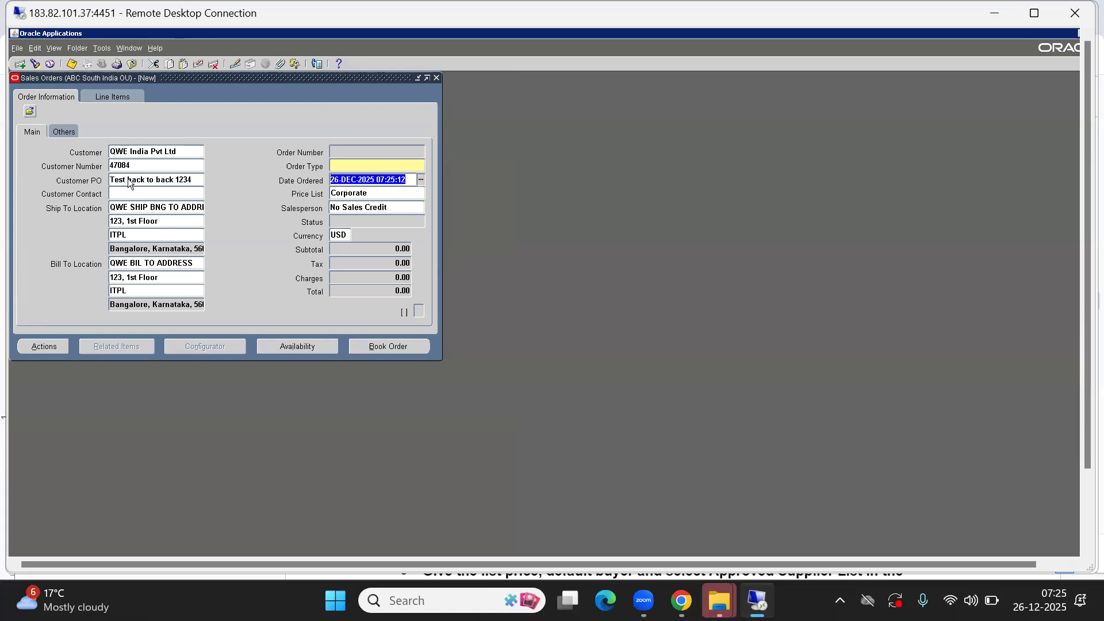
- Set order type ABC STD HEADER TYPE so ABC SI Price List and INR default in
left_click(355, 164)
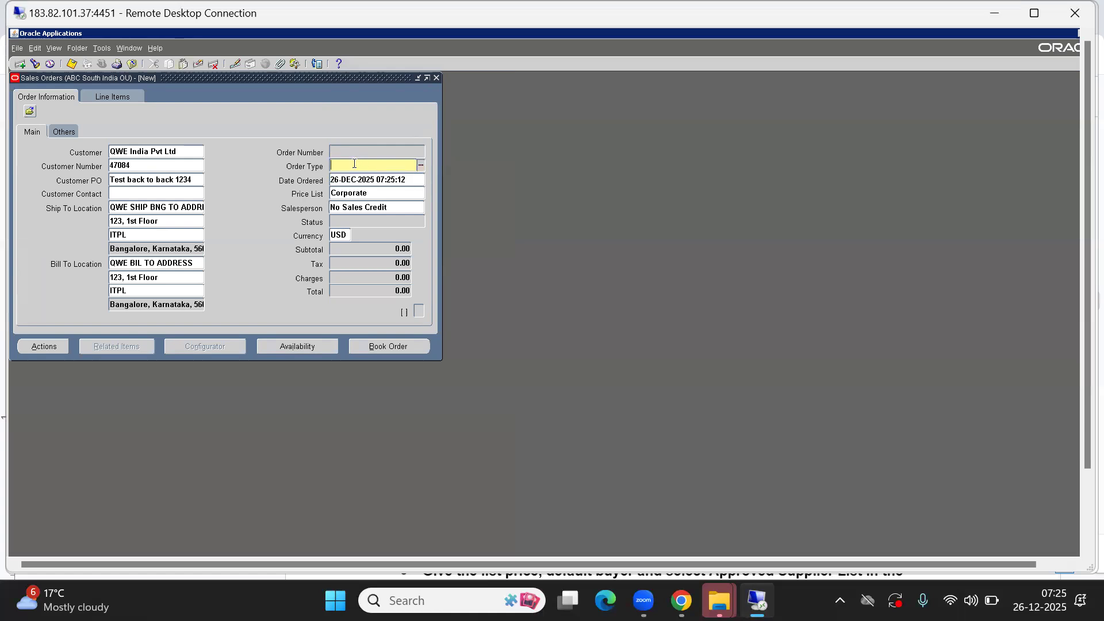
key("Down")
key("Return")
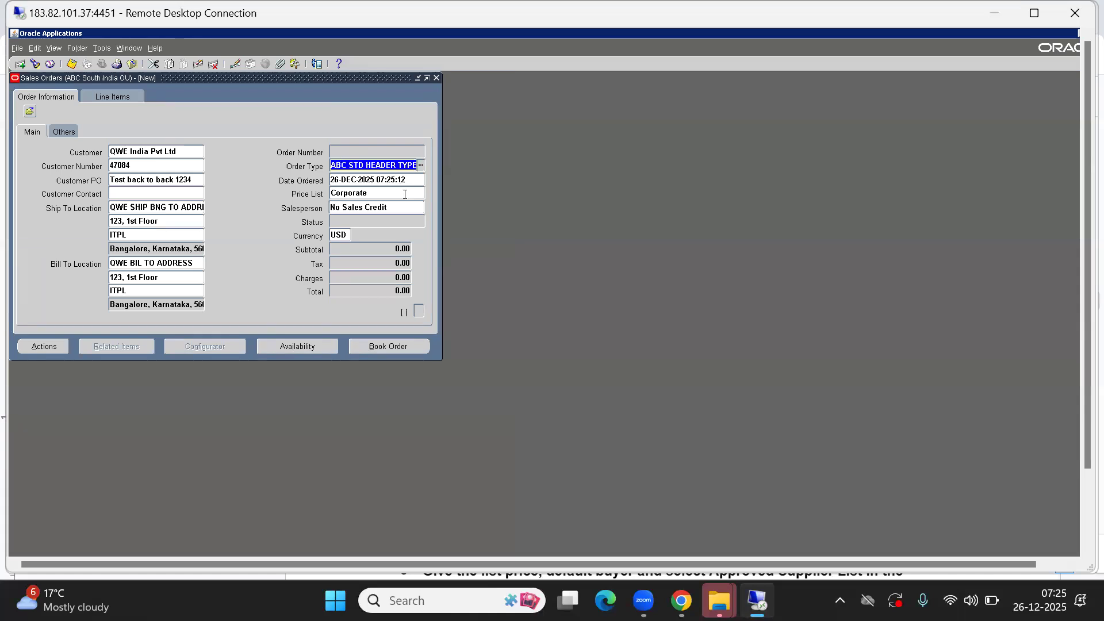
key("Tab")
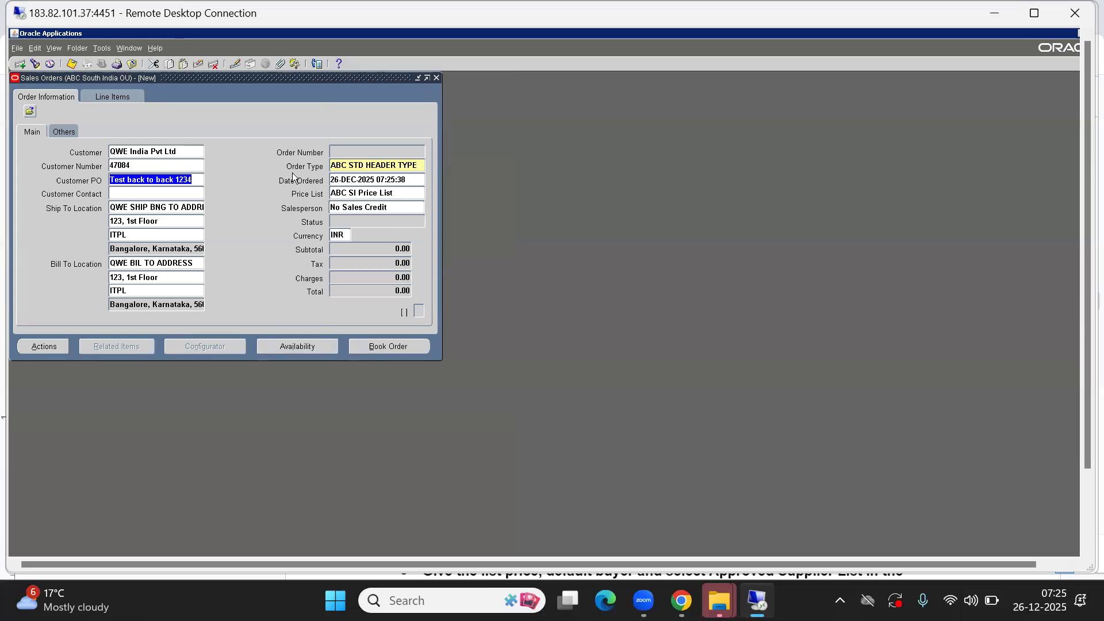
left_click(65, 132)
- Enter item ABCC0999 (%999) with quantity 10 on order line 1.1
left_click(134, 95)
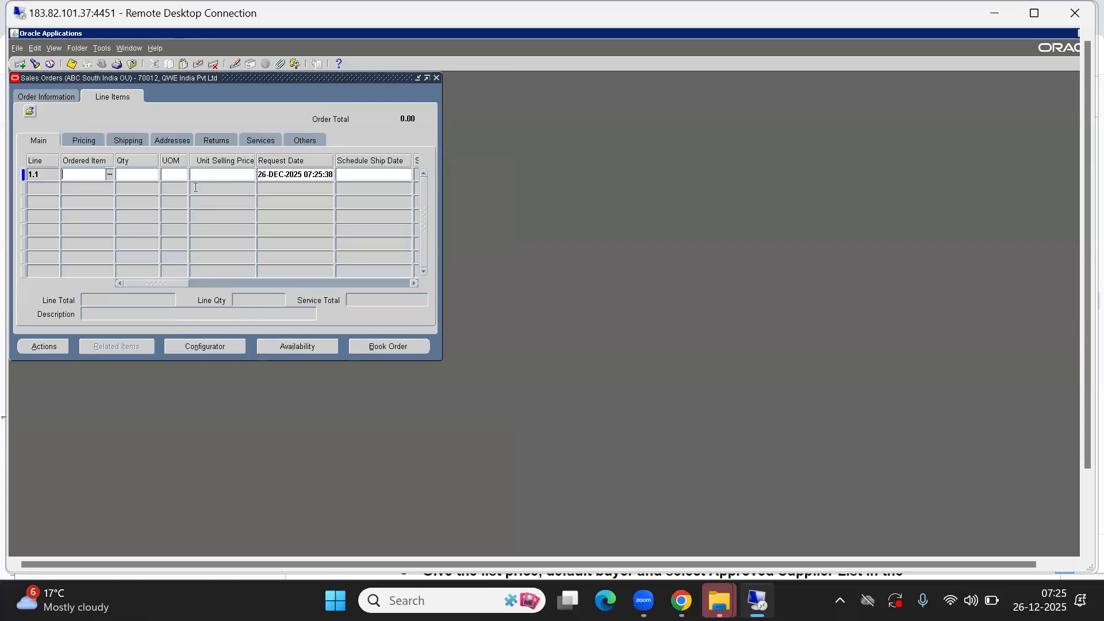
type("%999")
key("Tab")
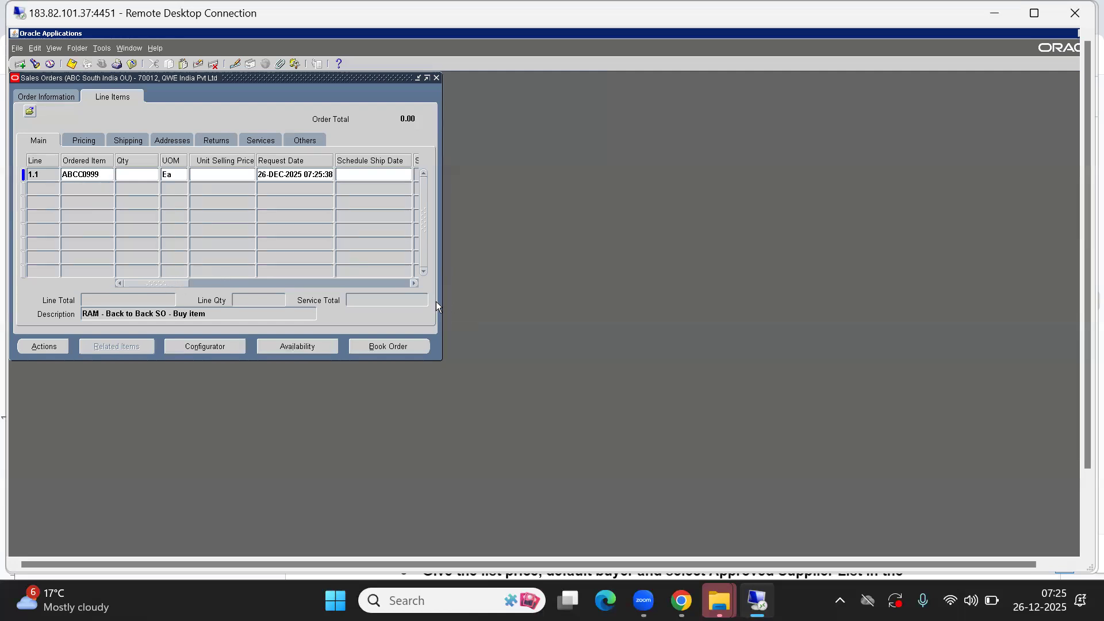
left_click_drag(440, 302, 697, 306)
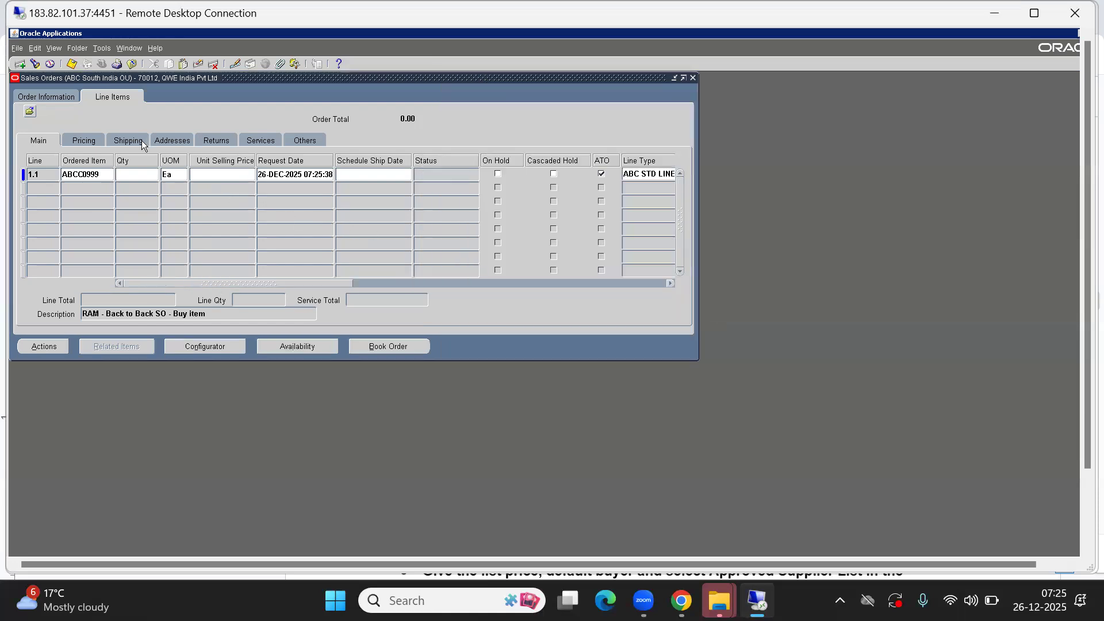
type("10")
key("Tab")
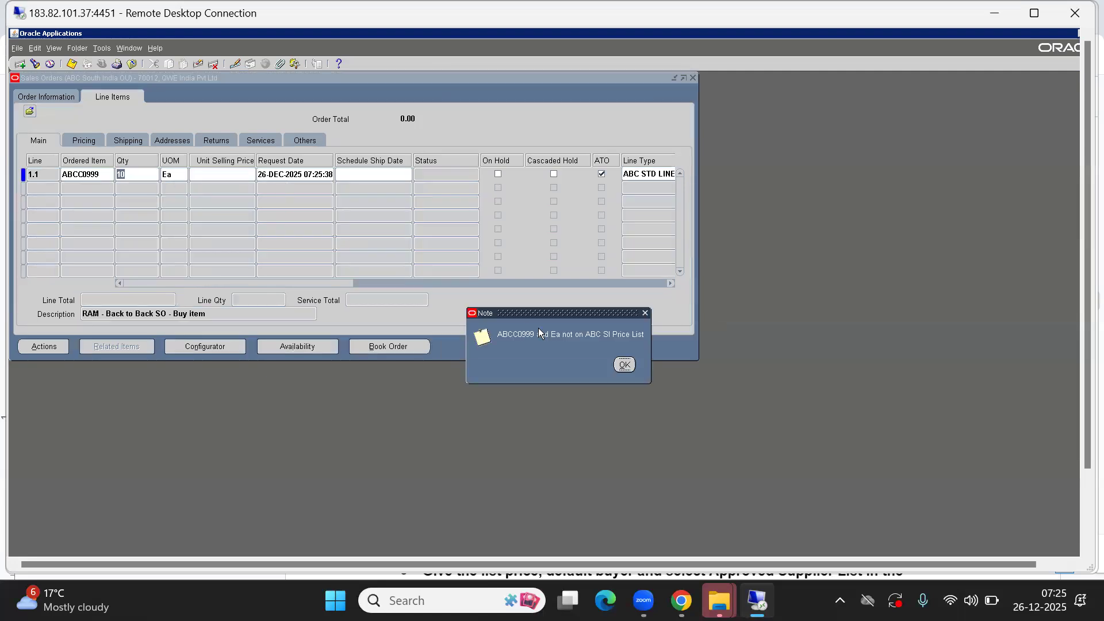
- Dismiss the price list warning, clear line 1.1, and move the order window aside
left_click(630, 366)
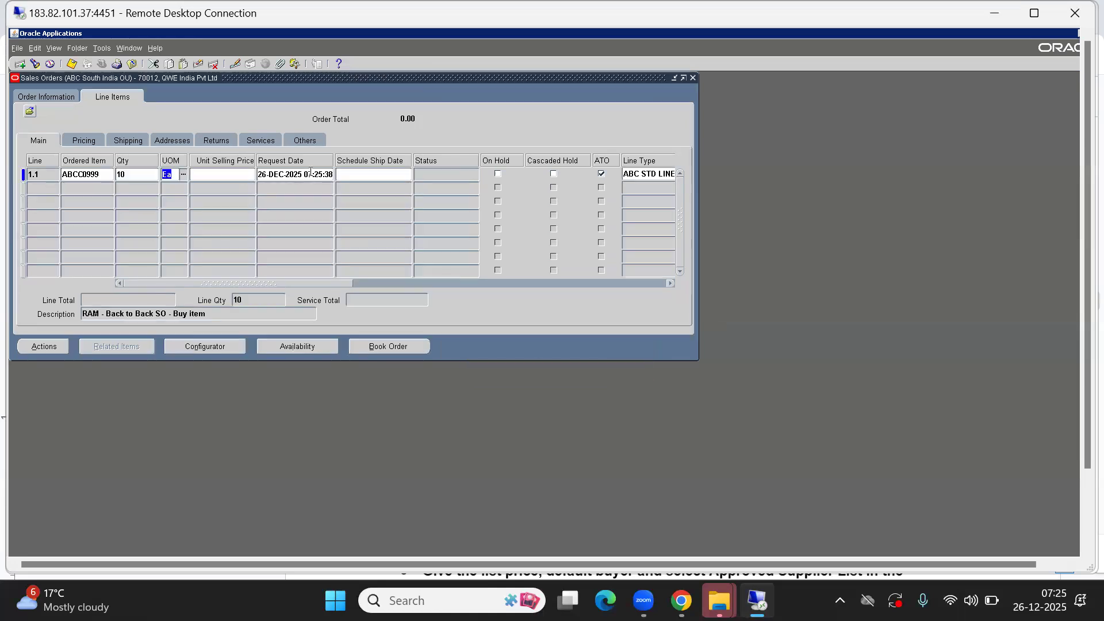
left_click(198, 63)
left_click_drag(80, 80, 328, 160)
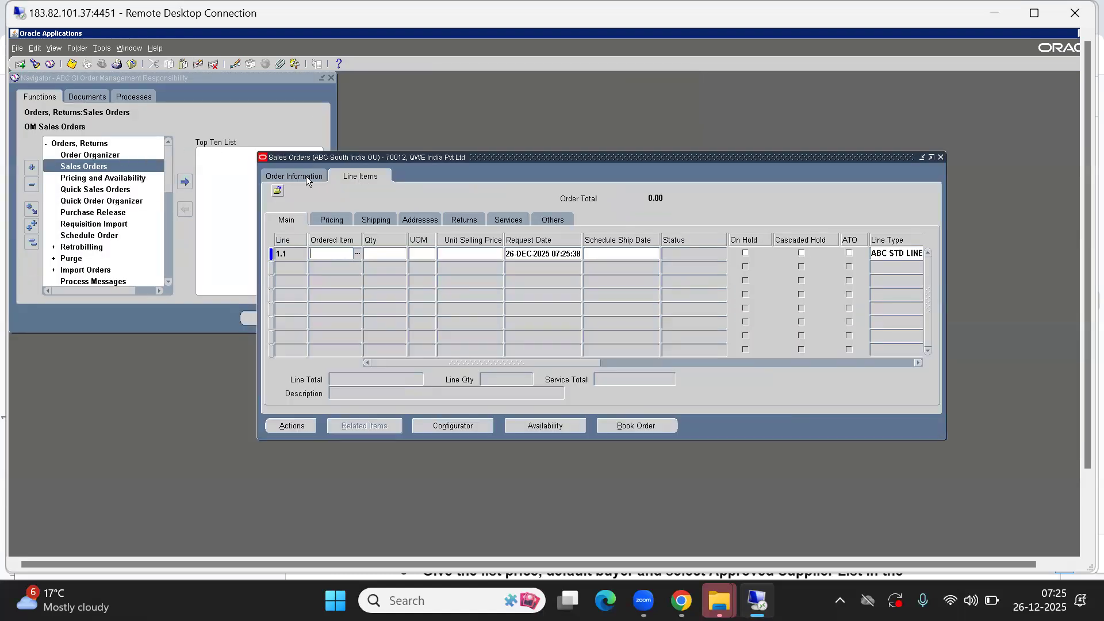
- Open Price List Setup from the Navigator and query the price list 'ABC %'
left_click(155, 119)
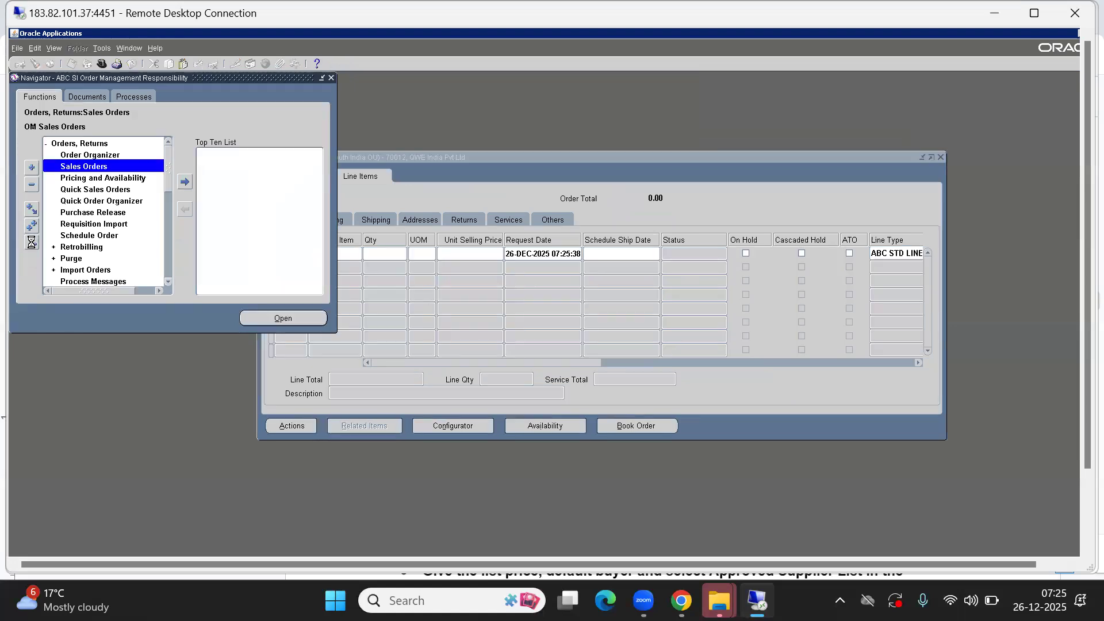
left_click(32, 244)
type("p")
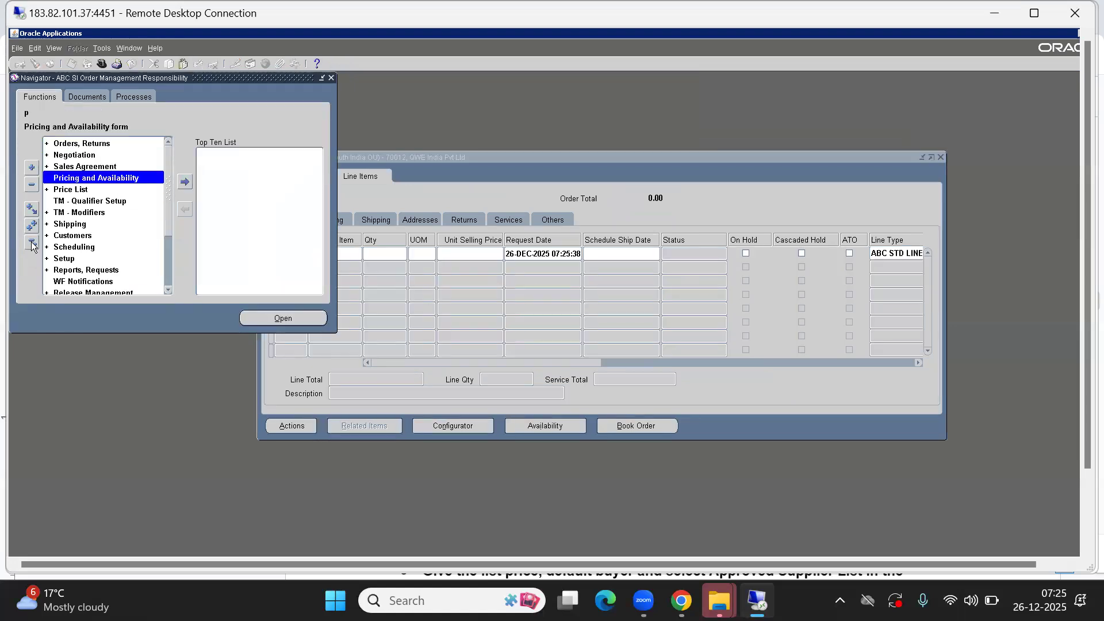
key("Down")
key("Return")
key("Return")
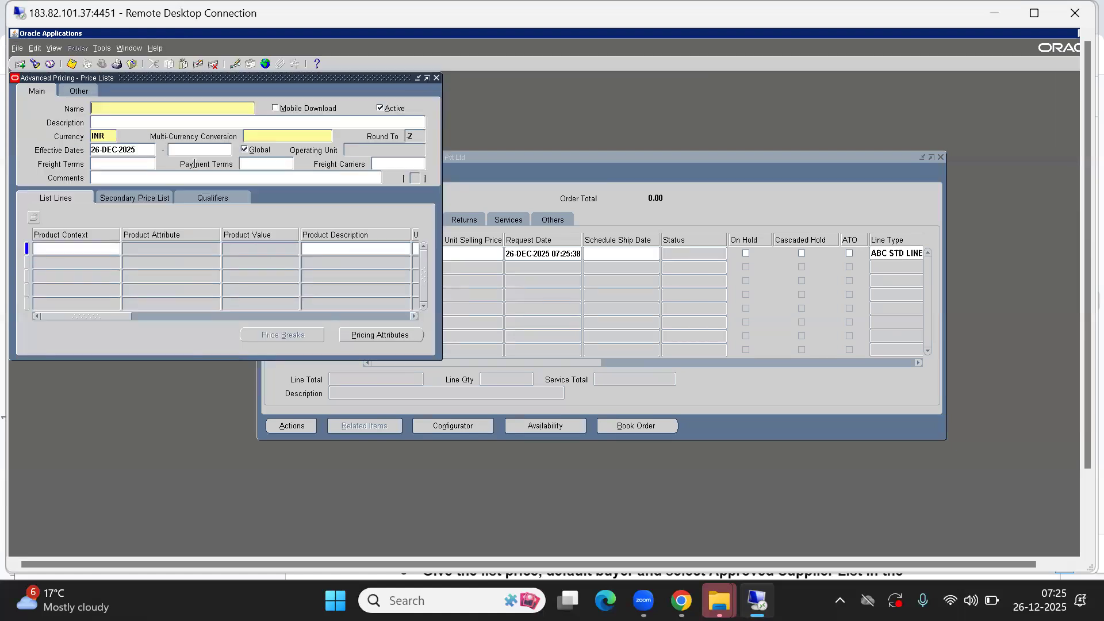
key("F11")
type("P")
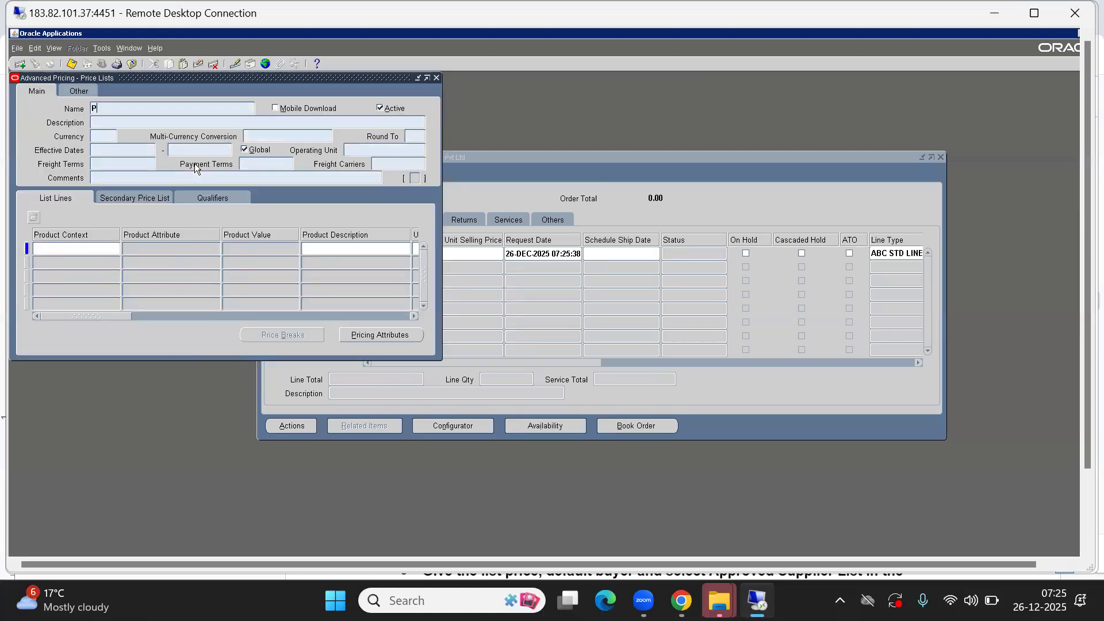
key("BackSpace")
type("ABC")
type(" %")
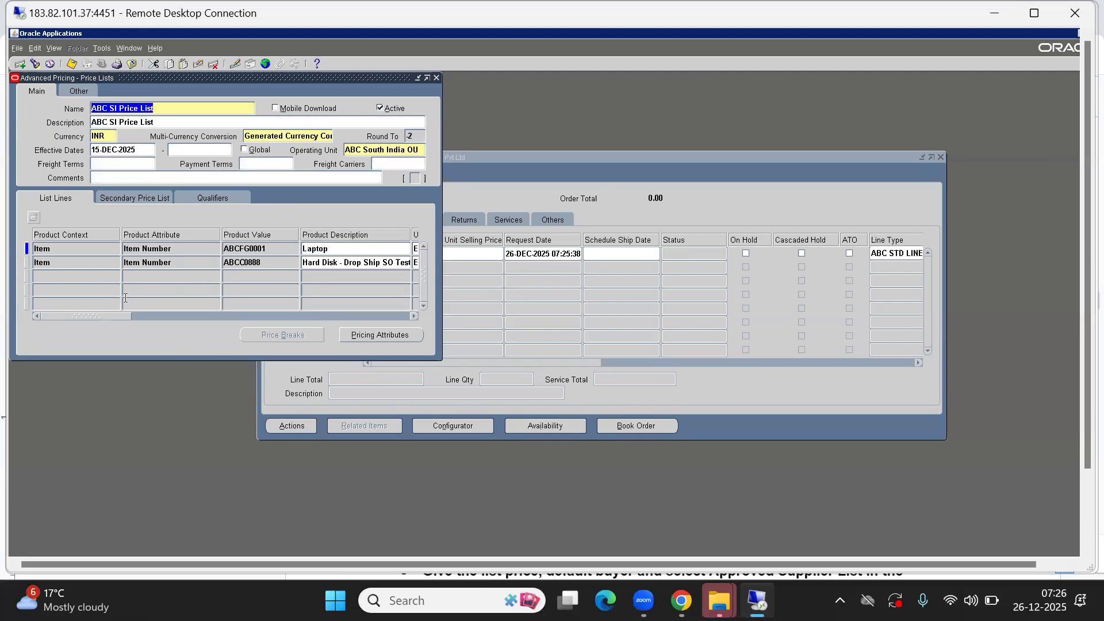
- Add an Item Number line for ABCC0999 at value 7000, then close the form
left_click(57, 277)
type("Item")
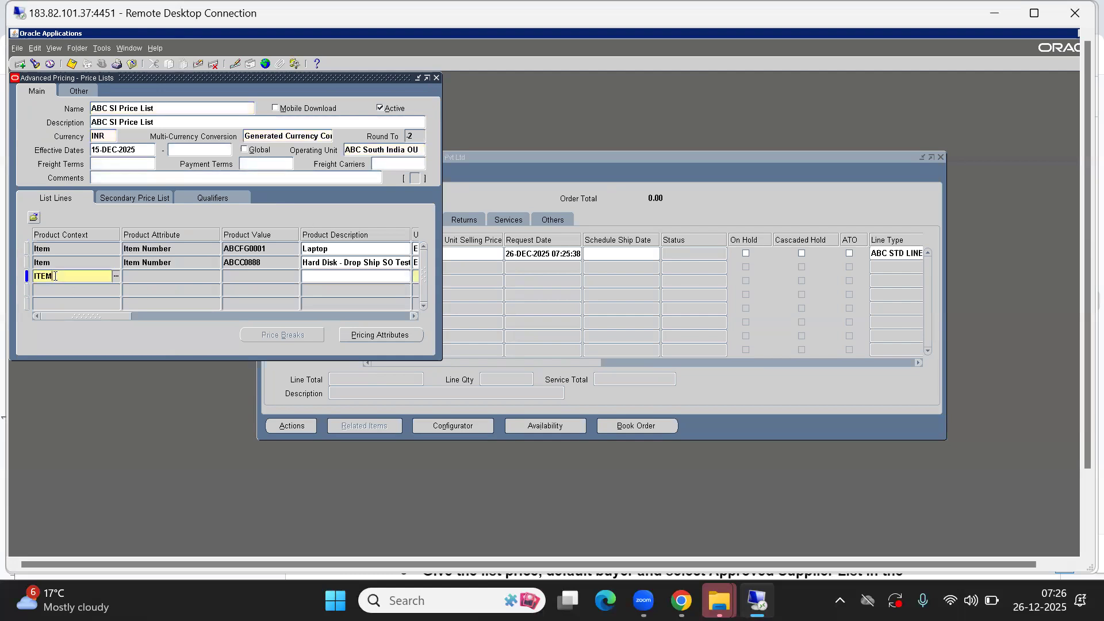
key("Tab")
type("Item N")
key("Tab")
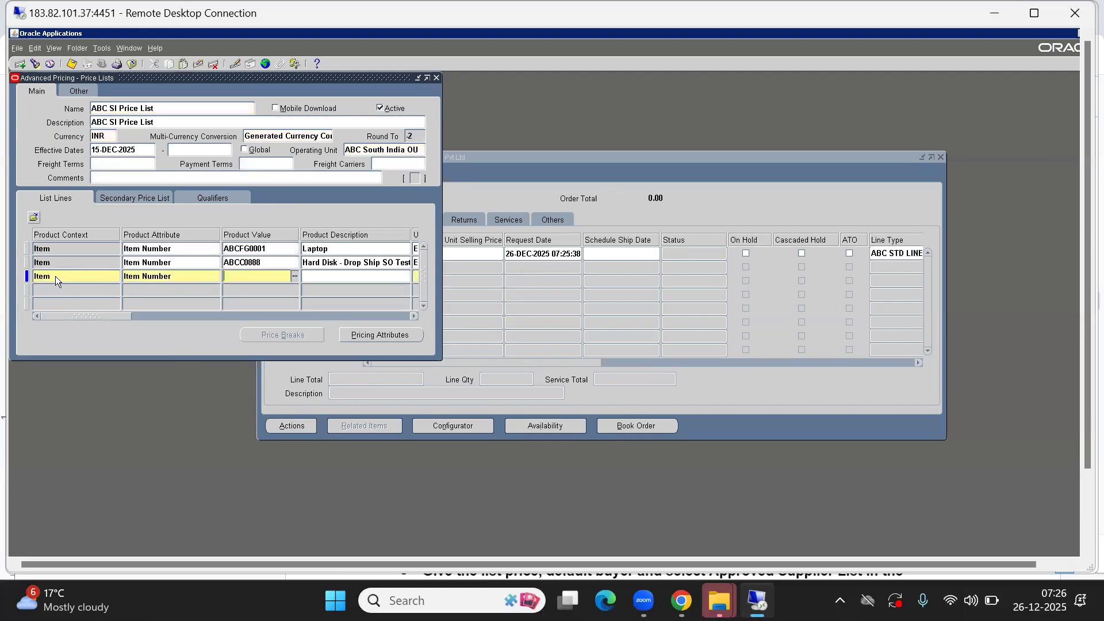
type("%999")
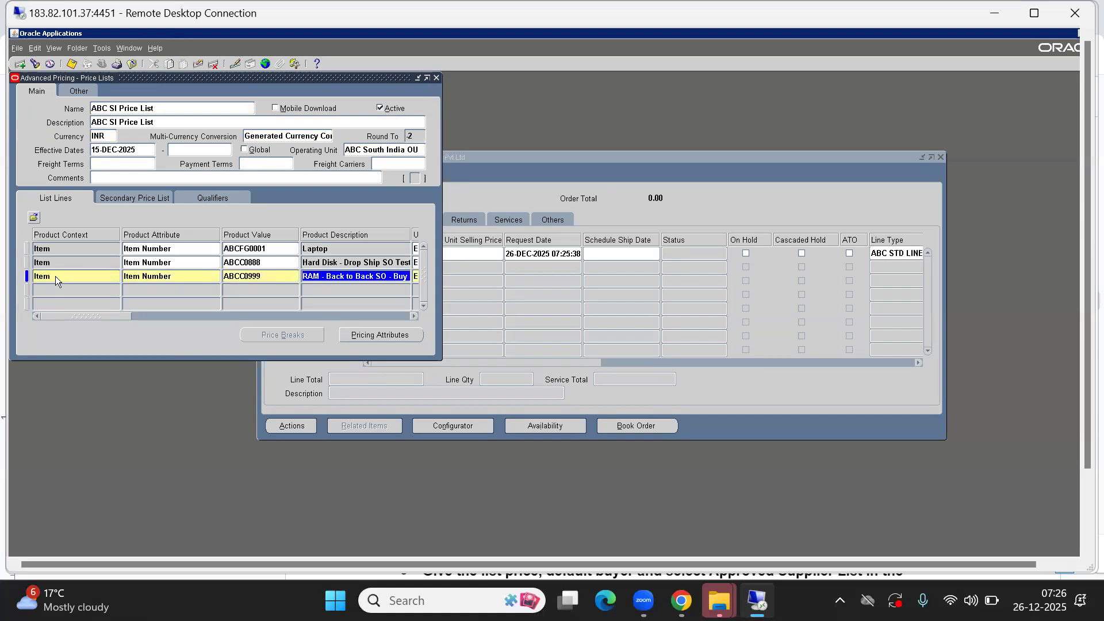
key("Tab")
key("Tab")
key("Tab")
key("Tab")
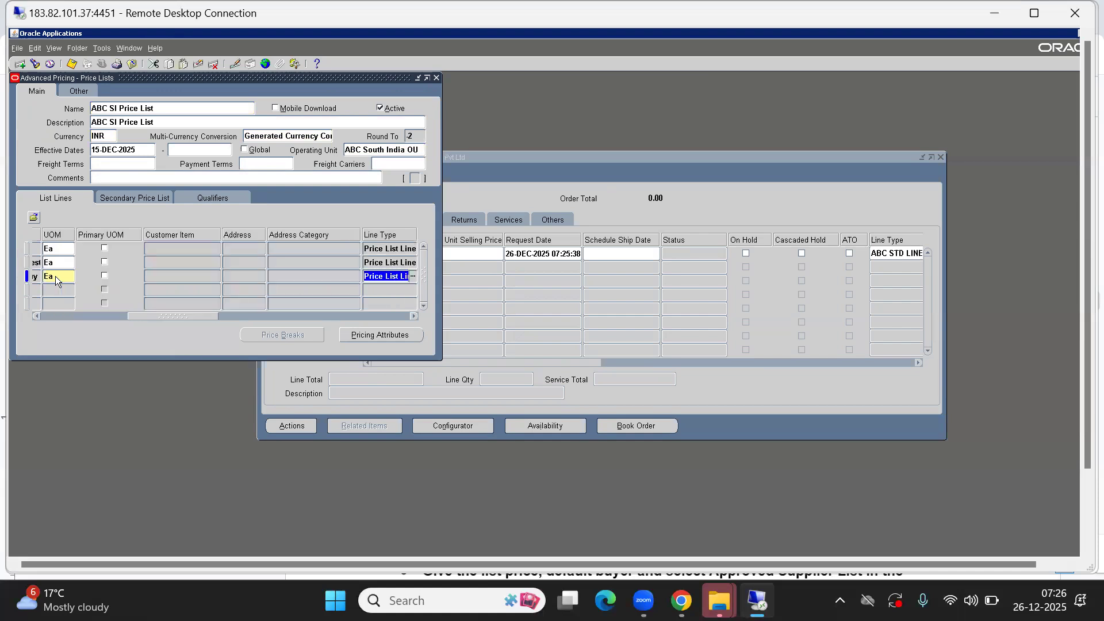
key("shift+Tab")
type("7000")
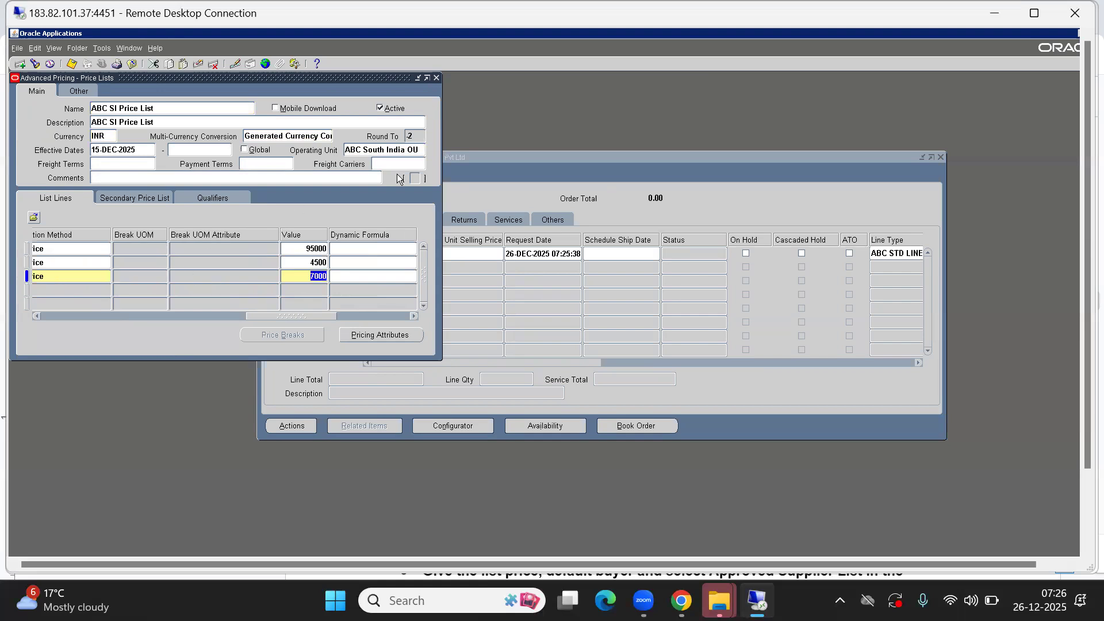
left_click(436, 77)
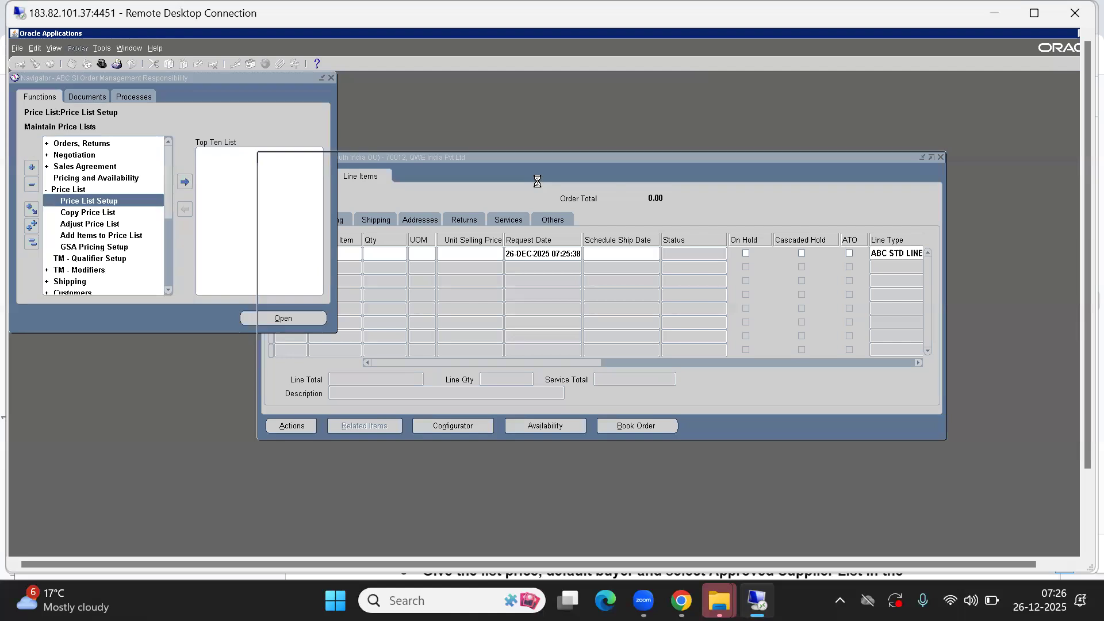
- Re-enter ABCC0999 with quantity 10 on line 1.1, now priced 7,000.00 for 70,000.00
left_click(357, 253)
type("%")
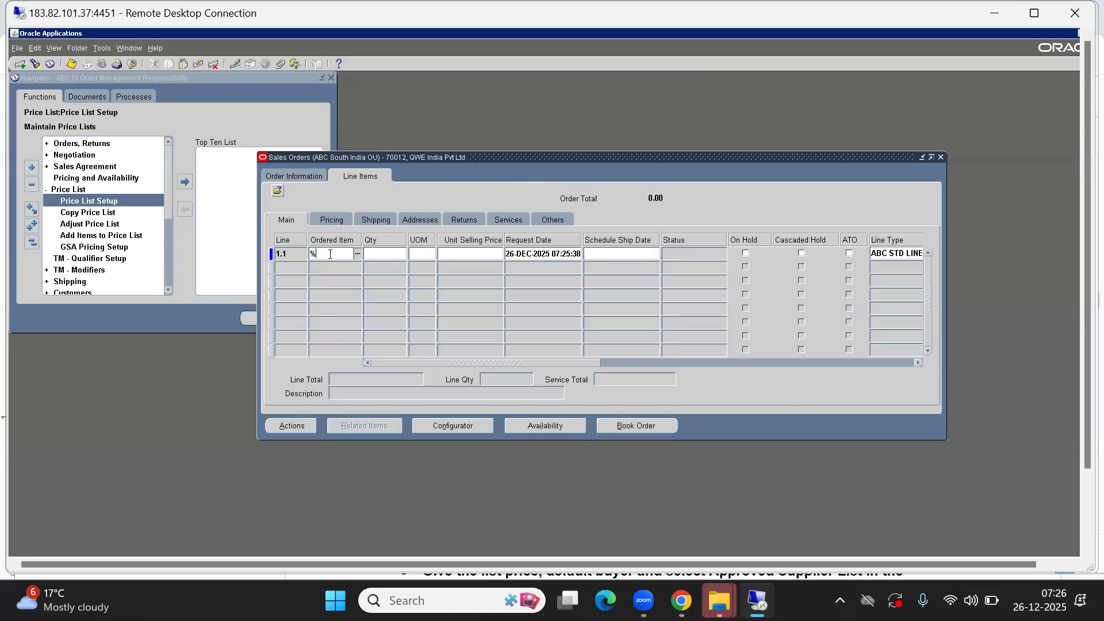
type("999")
key("Tab")
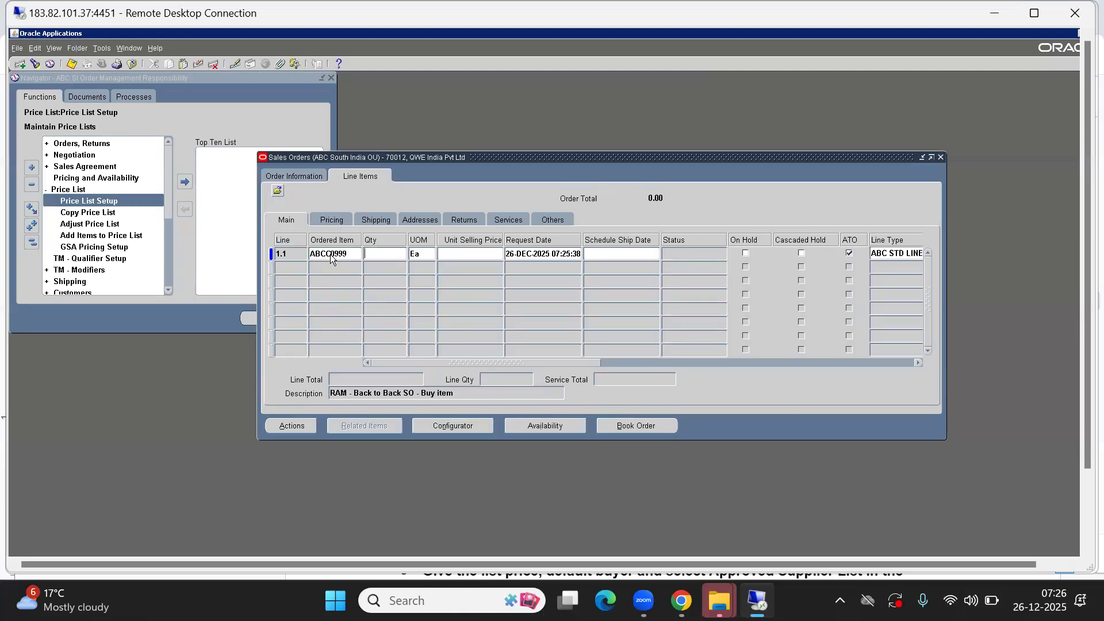
type("10")
key("Tab")
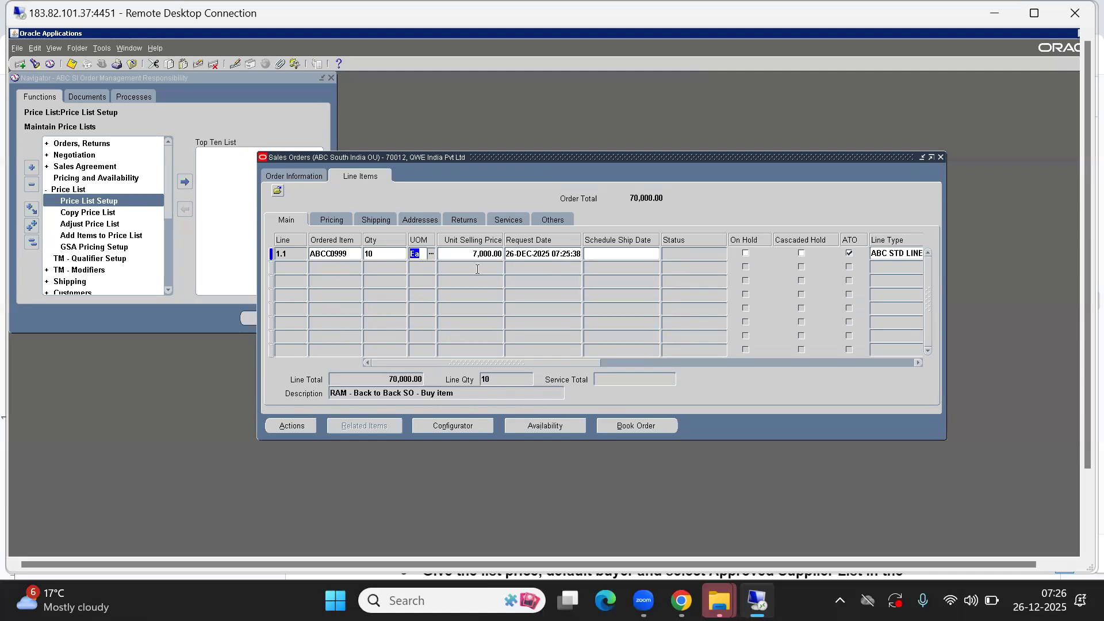
left_click_drag(484, 156, 342, 109)
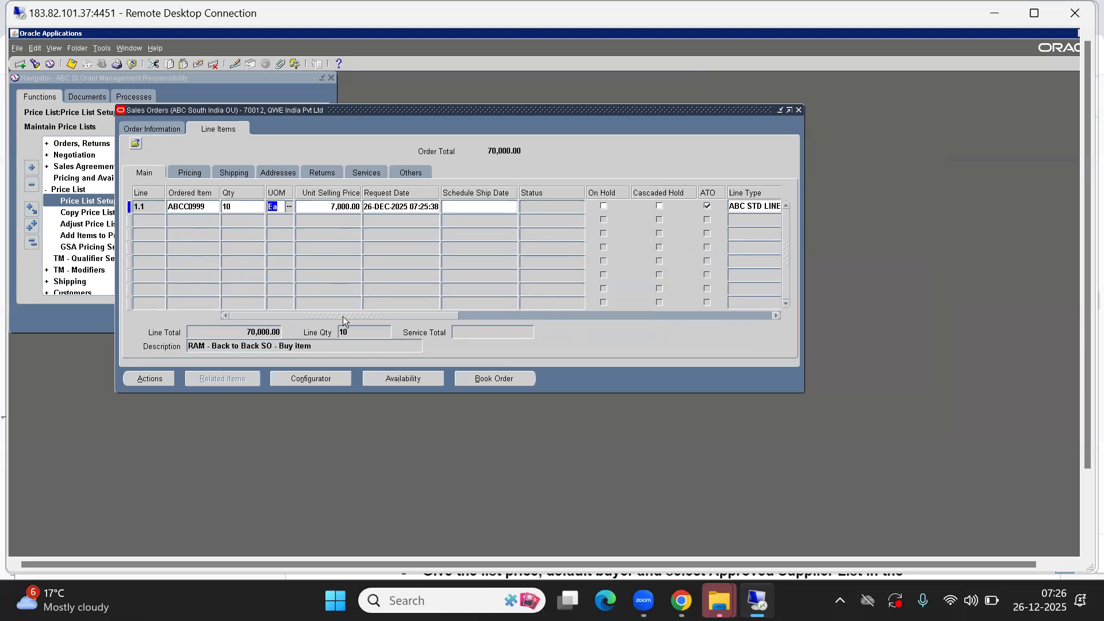
left_click_drag(342, 315, 661, 311)
left_click_drag(347, 292, 187, 286)
- Save the order, then release line 1.1's Credit Check Failure hold as 'Approved by Credit Manager' with workflow progressing
left_click(71, 63)
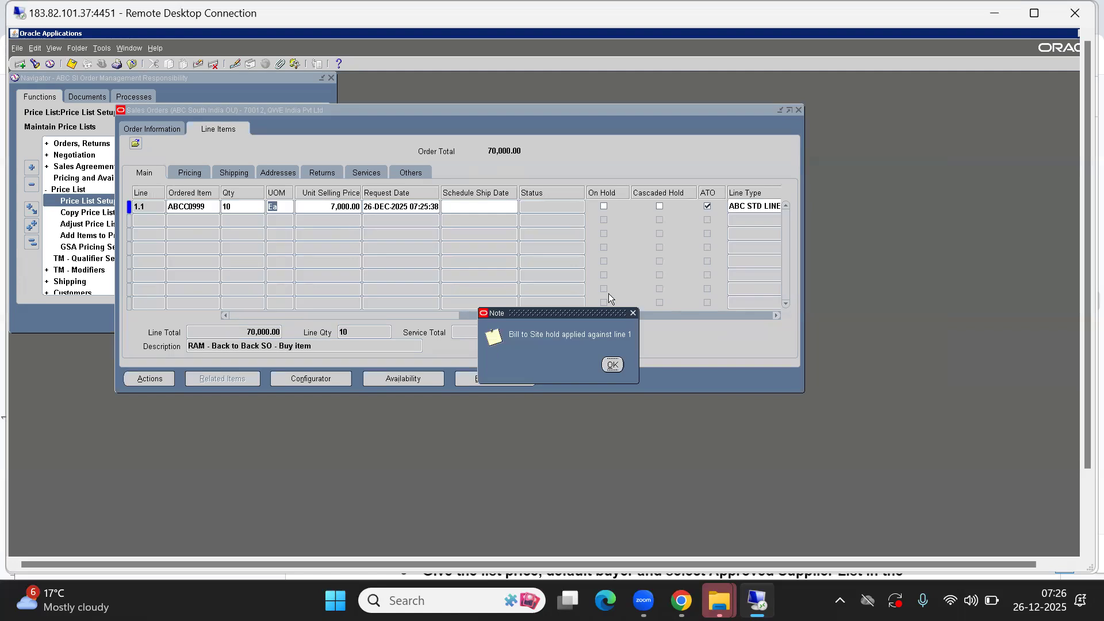
left_click(613, 365)
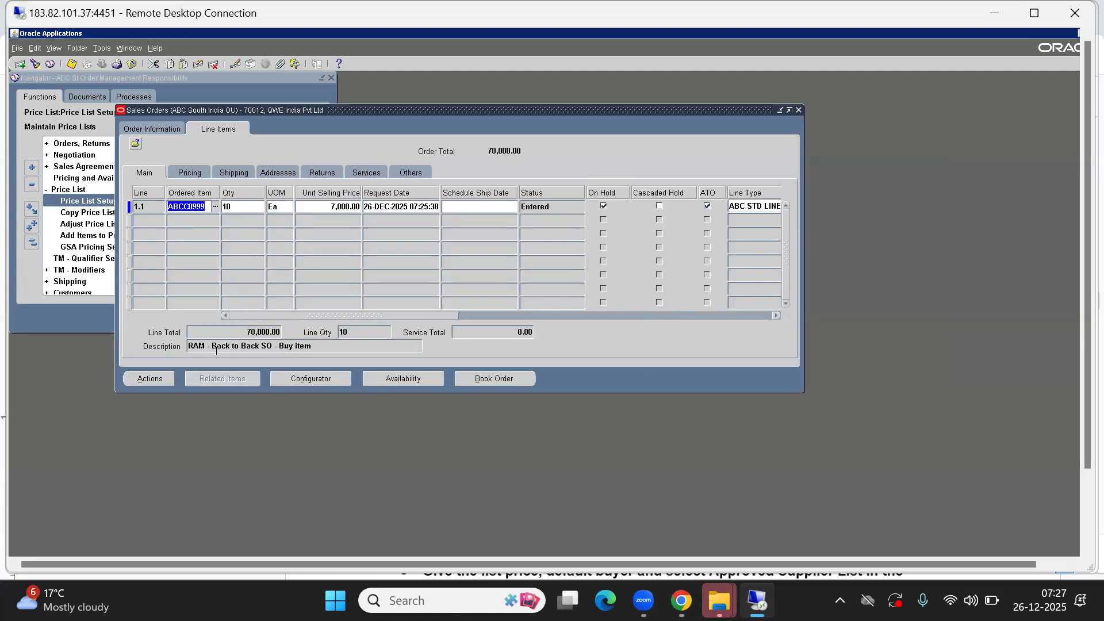
left_click(144, 379)
type("re%")
key("Return")
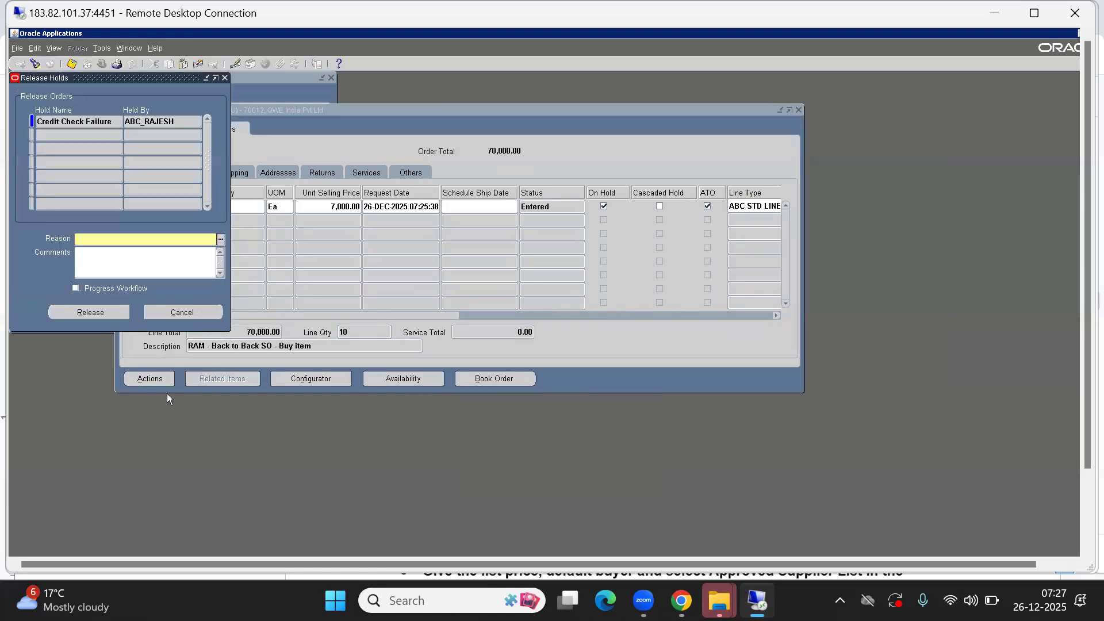
type("Approved by Credit Manager")
key("Tab")
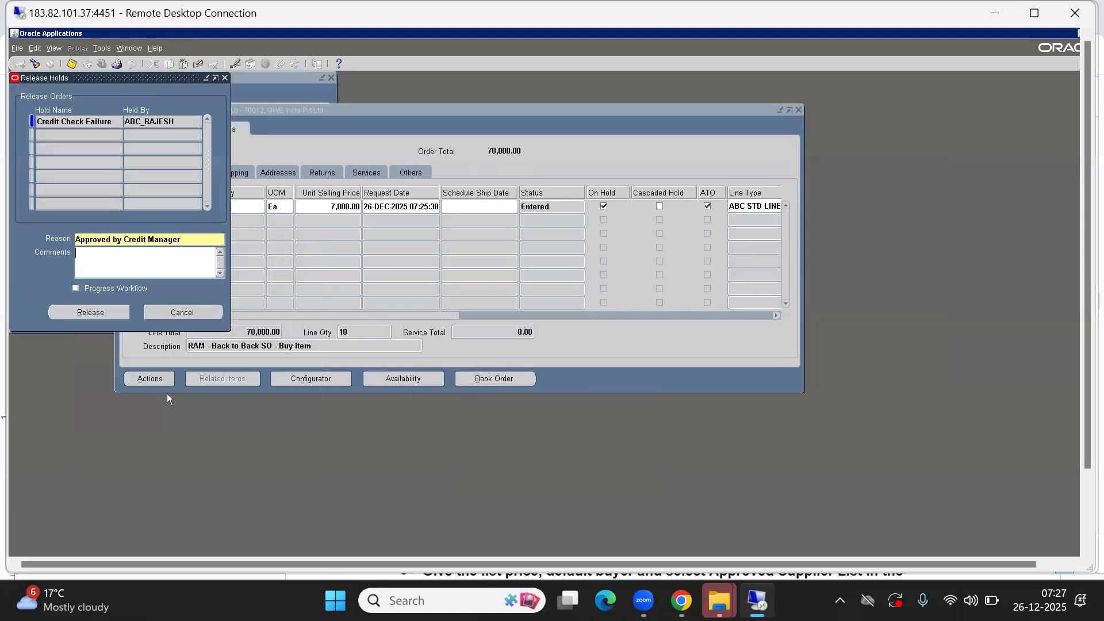
left_click(74, 288)
left_click(89, 312)
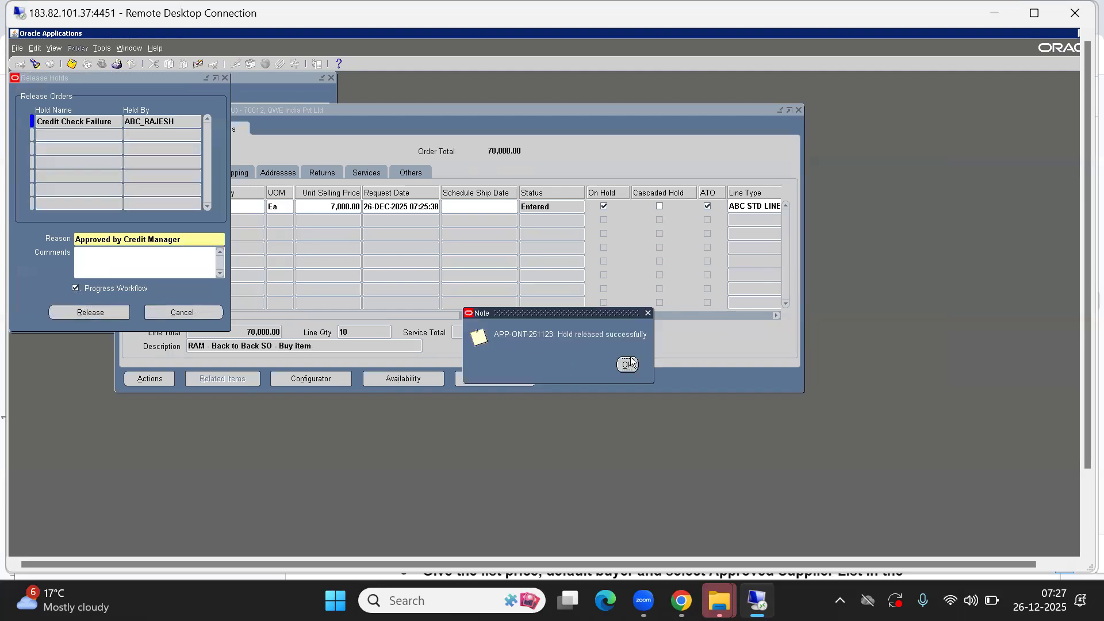
left_click(630, 364)
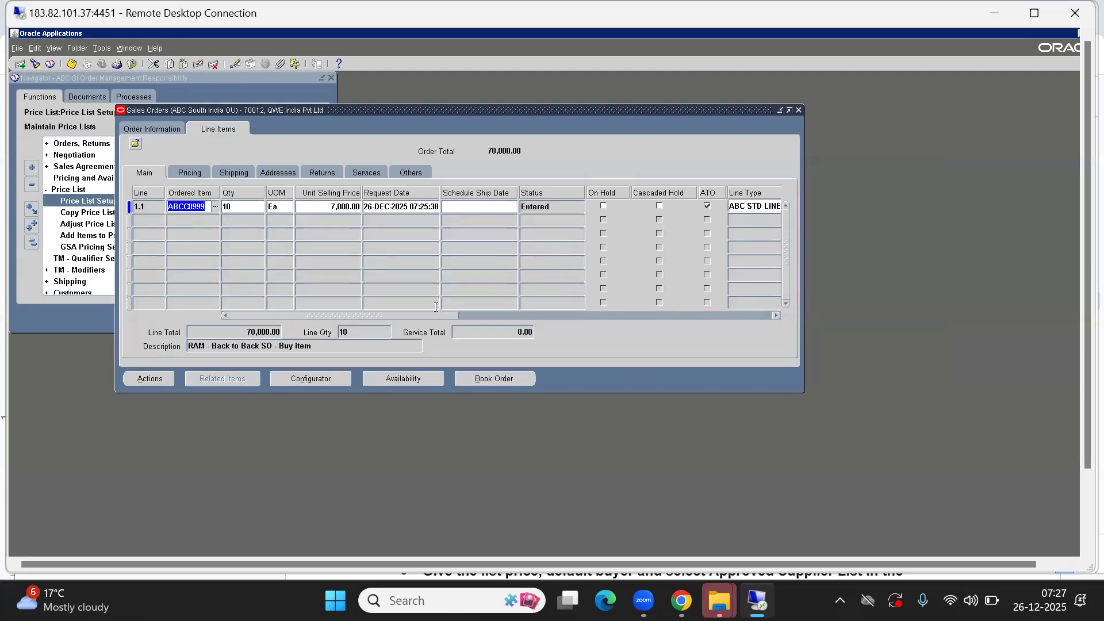
- Review line 1.1's shipping details: warehouse ABB and source type Internal
left_click_drag(423, 318, 460, 314)
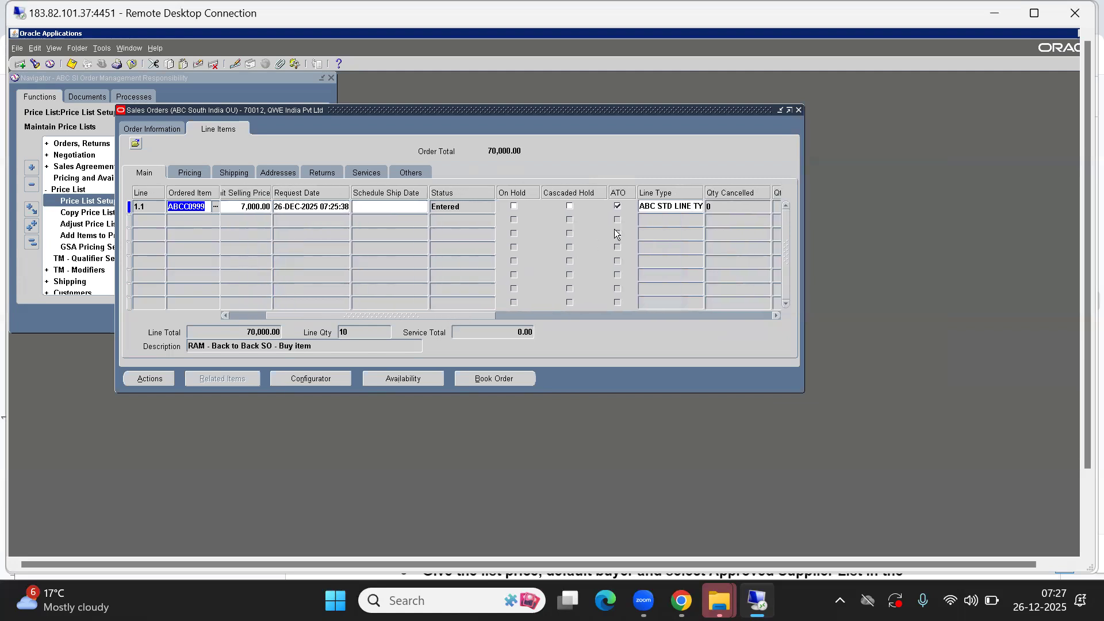
left_click(616, 206)
left_click_drag(423, 316, 152, 324)
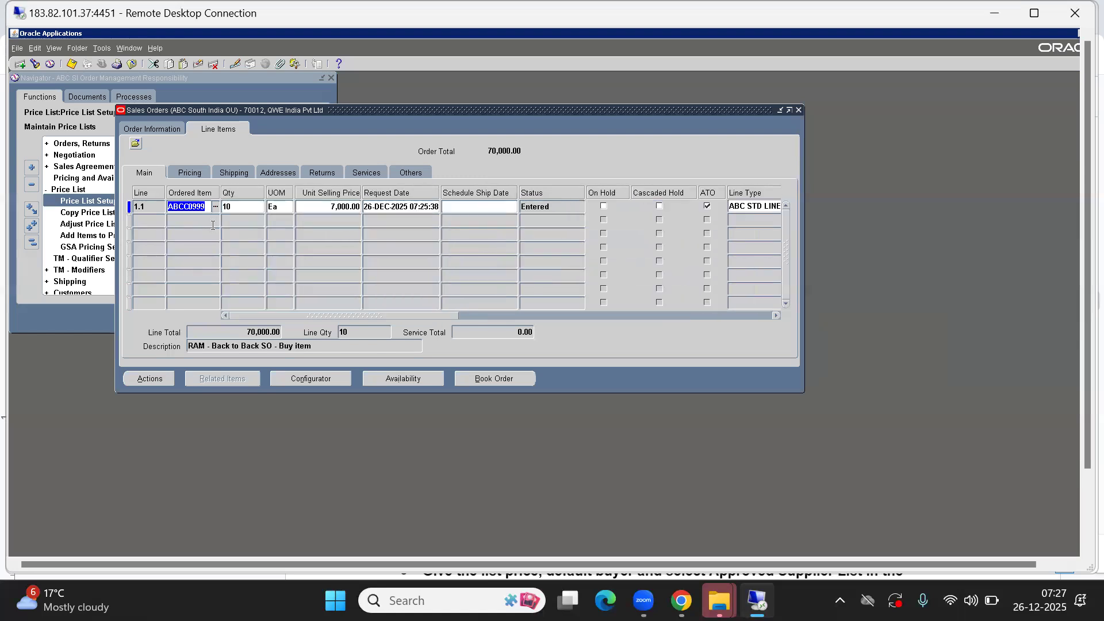
left_click(232, 172)
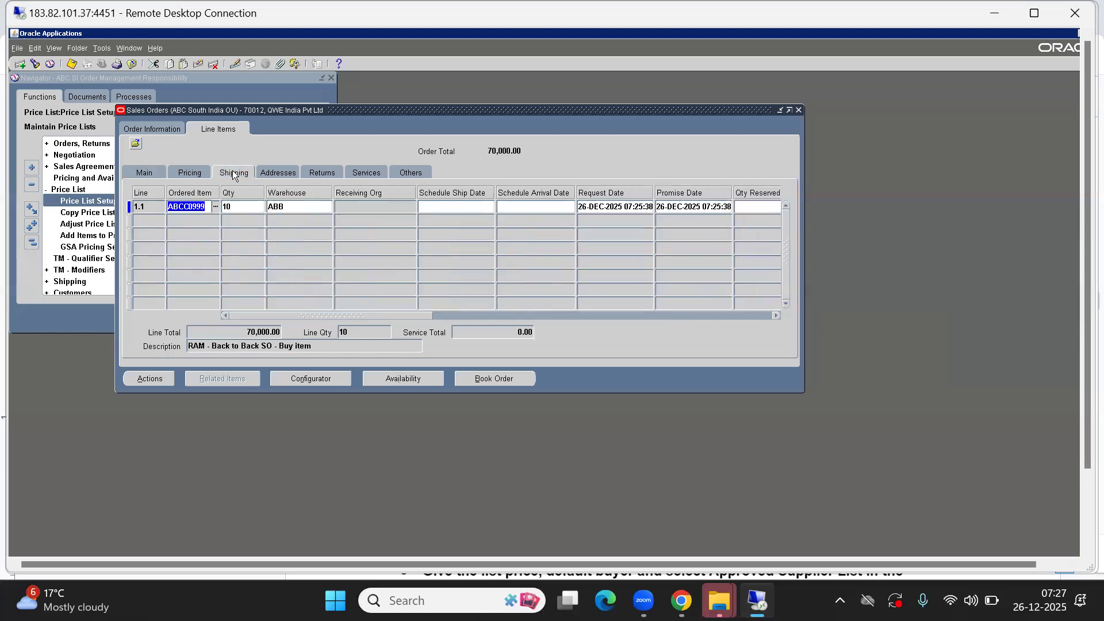
left_click(300, 212)
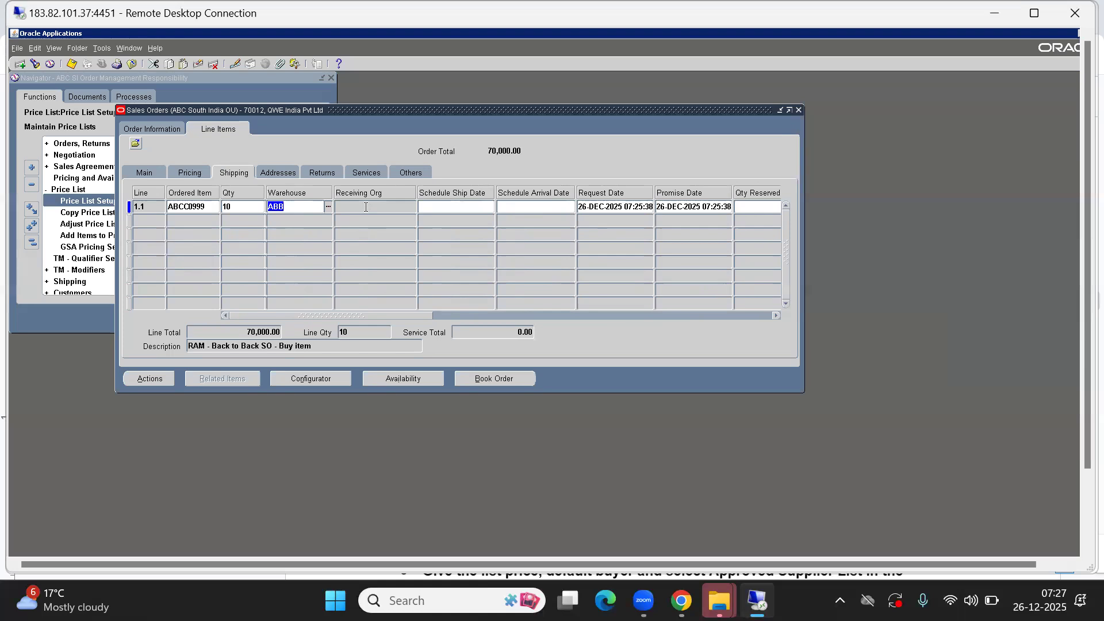
left_click_drag(338, 315, 462, 305)
left_click(481, 210)
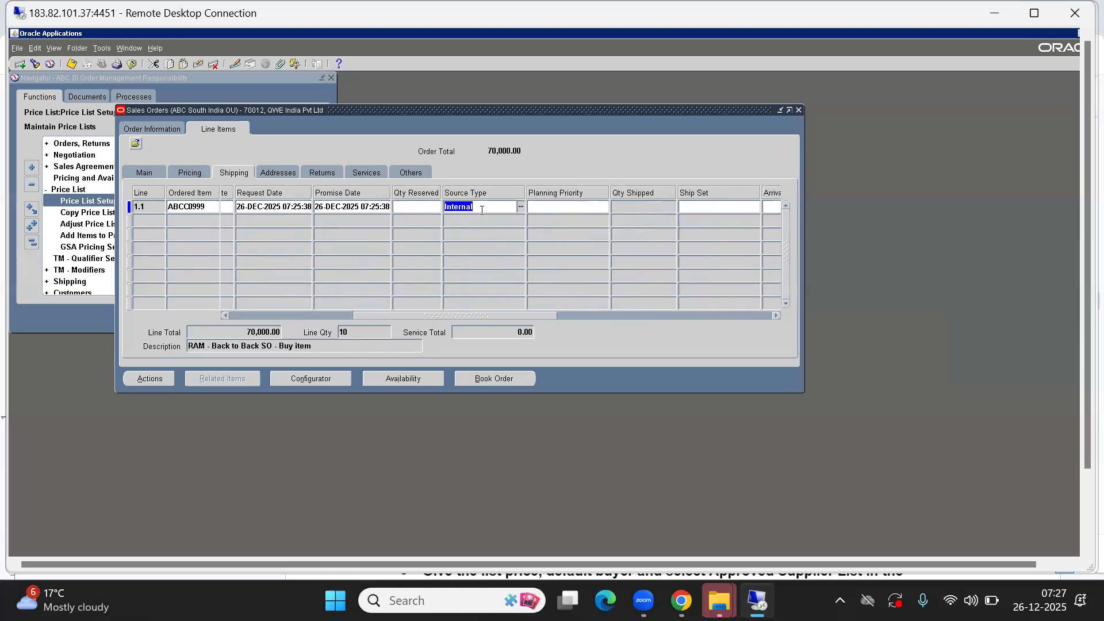
- Check line 1.1's status on the Main line details, showing Entered
left_click(154, 131)
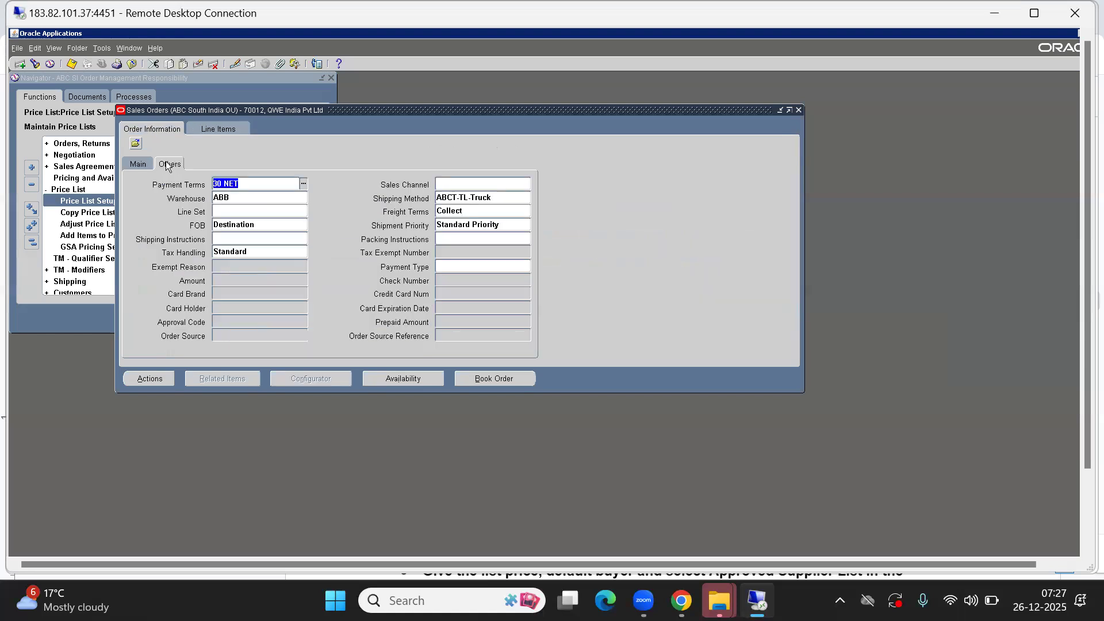
left_click(200, 132)
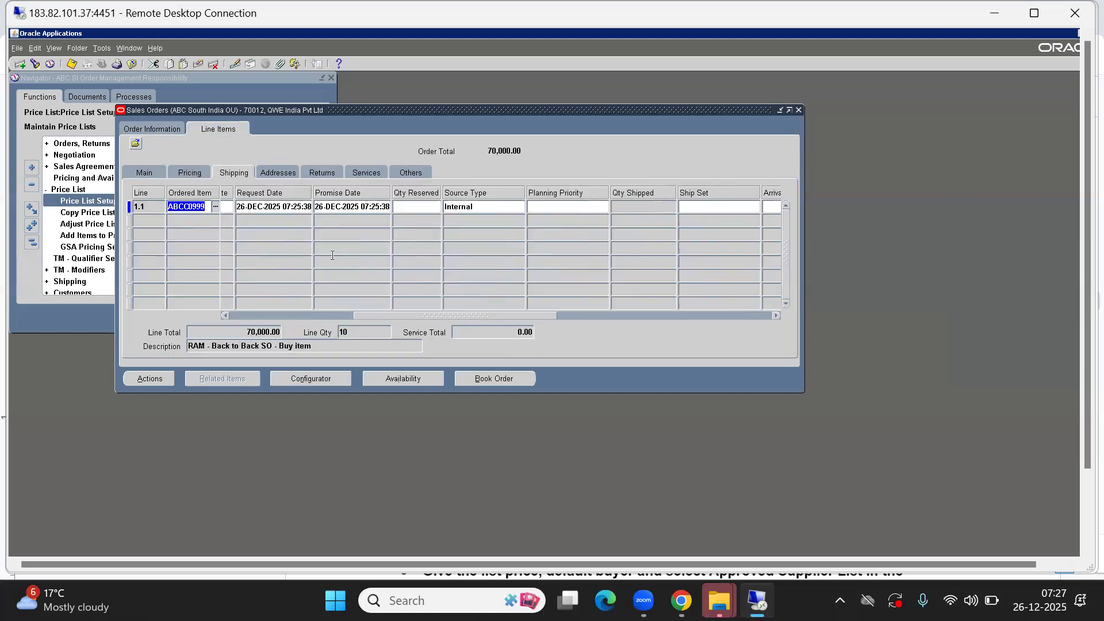
left_click(138, 175)
left_click(548, 208)
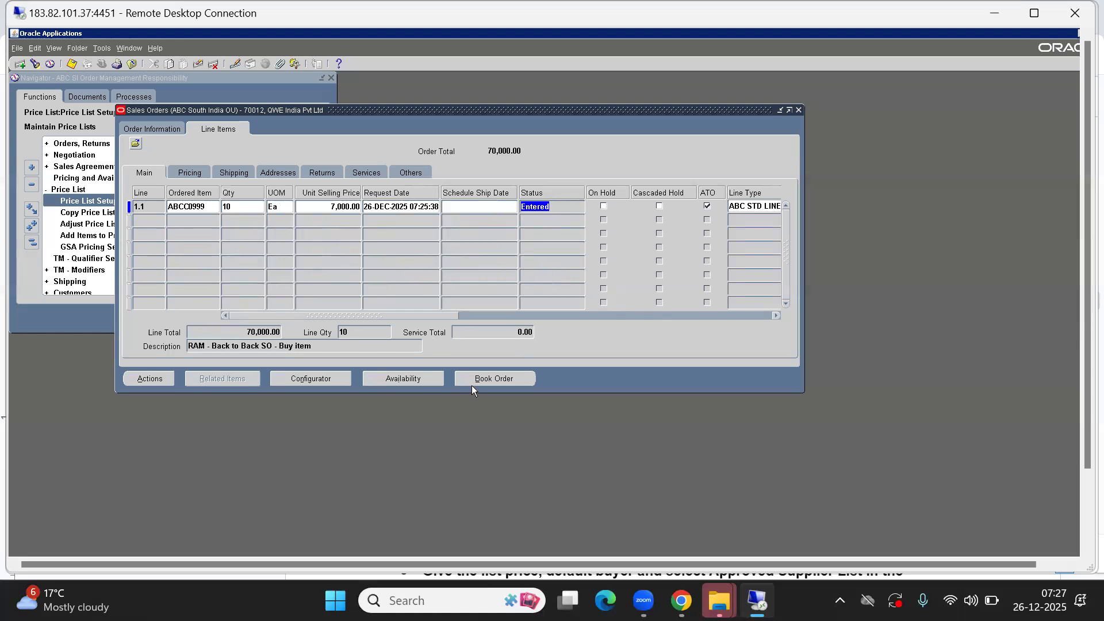
- Book order 70012 and confirm line 1.1's status now reads Supply Eligible
left_click(494, 379)
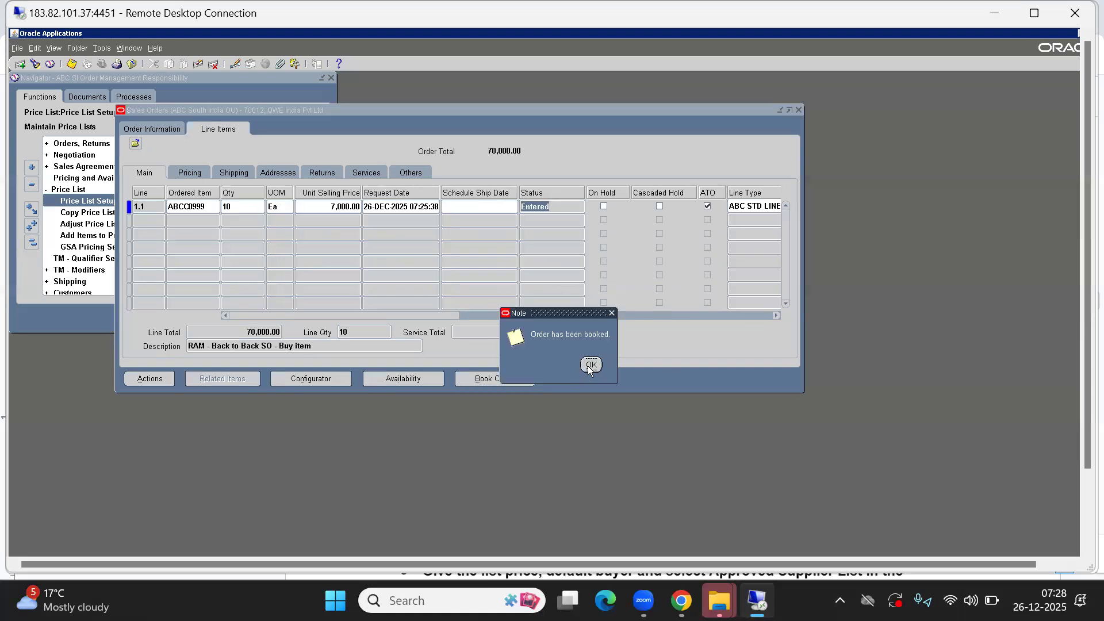
left_click(591, 365)
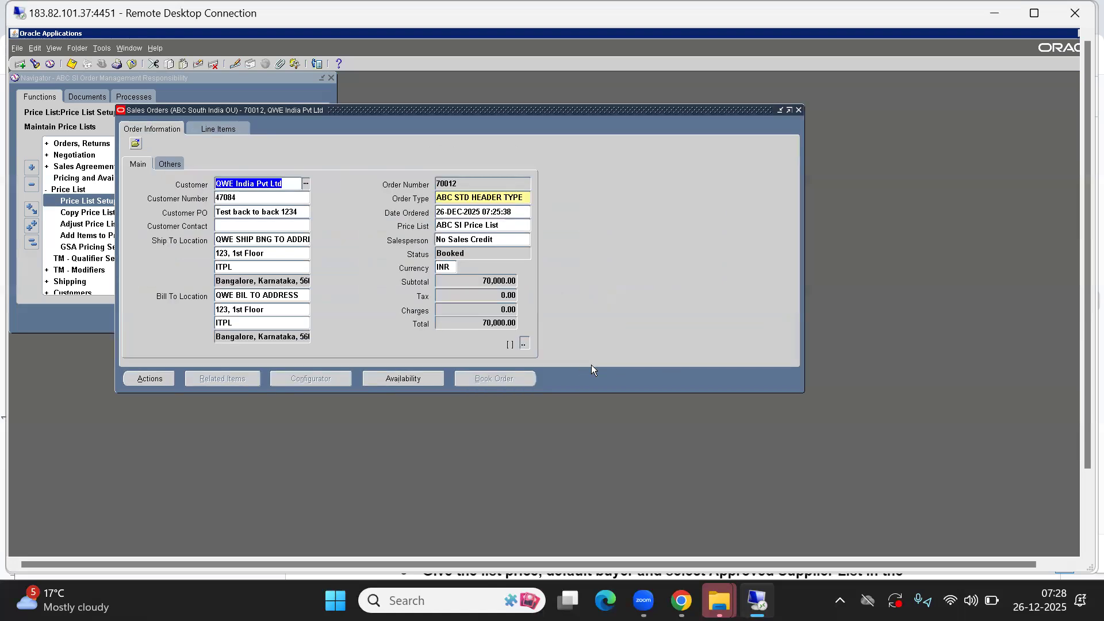
left_click(214, 124)
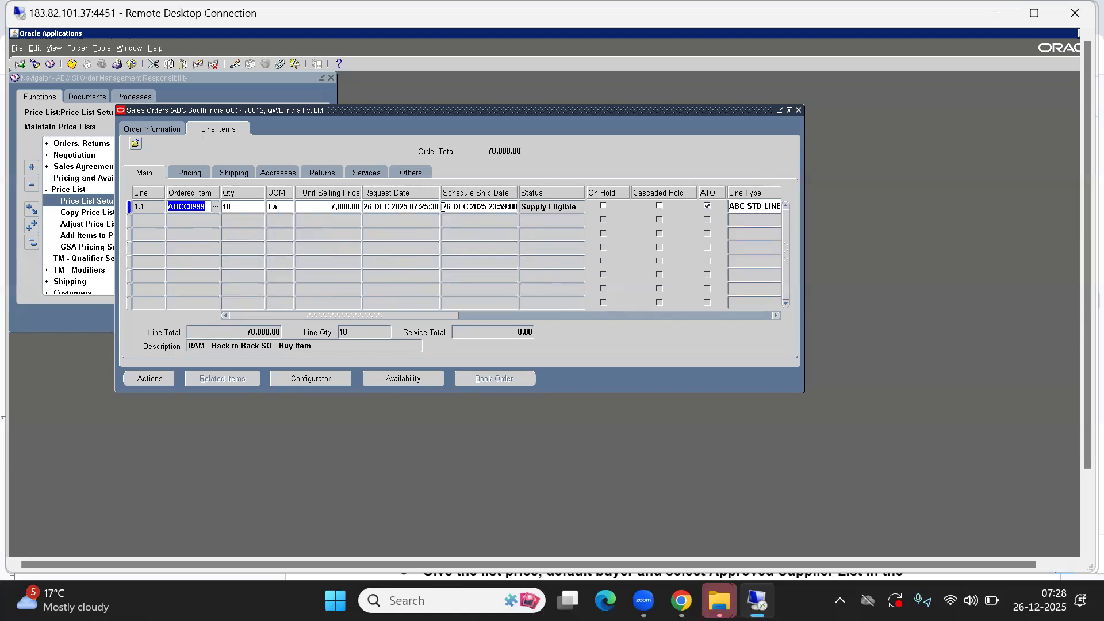
left_click(541, 207)
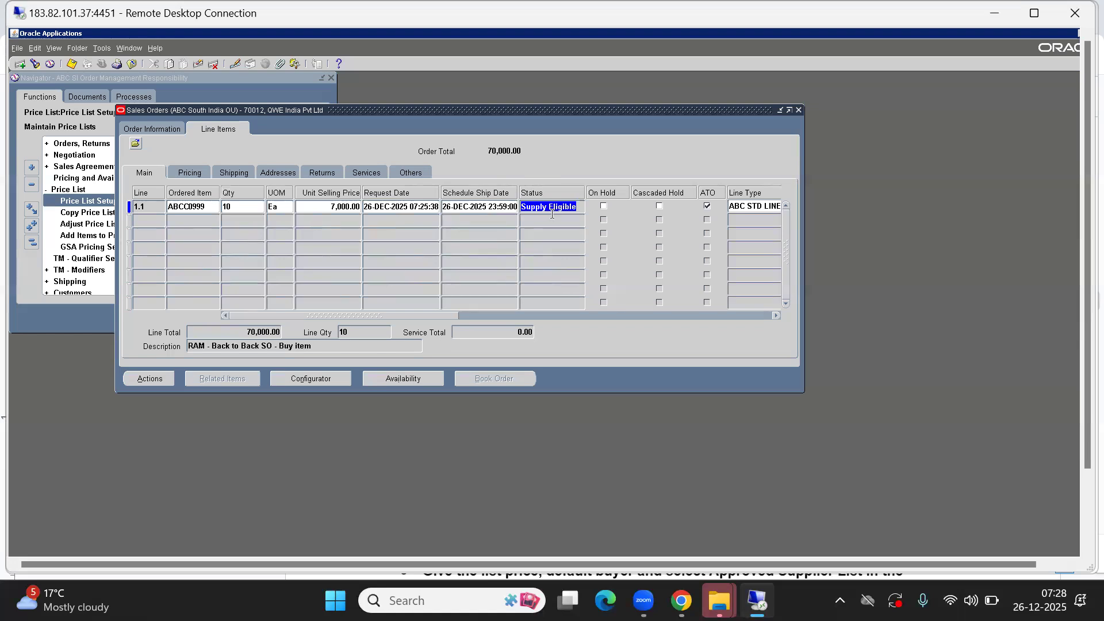
left_click_drag(526, 208, 581, 207)
left_click(522, 207)
left_click_drag(521, 207, 583, 204)
- Choose Progress Order from Actions to list the Create Supply Order - Eligible activity
left_click(149, 374)
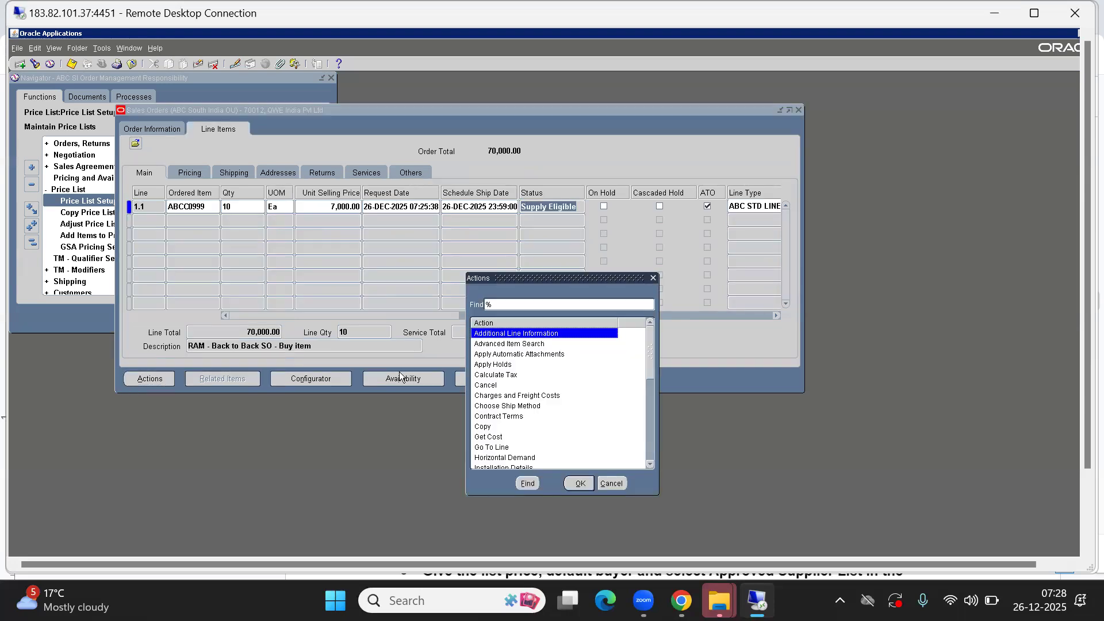
type("pr")
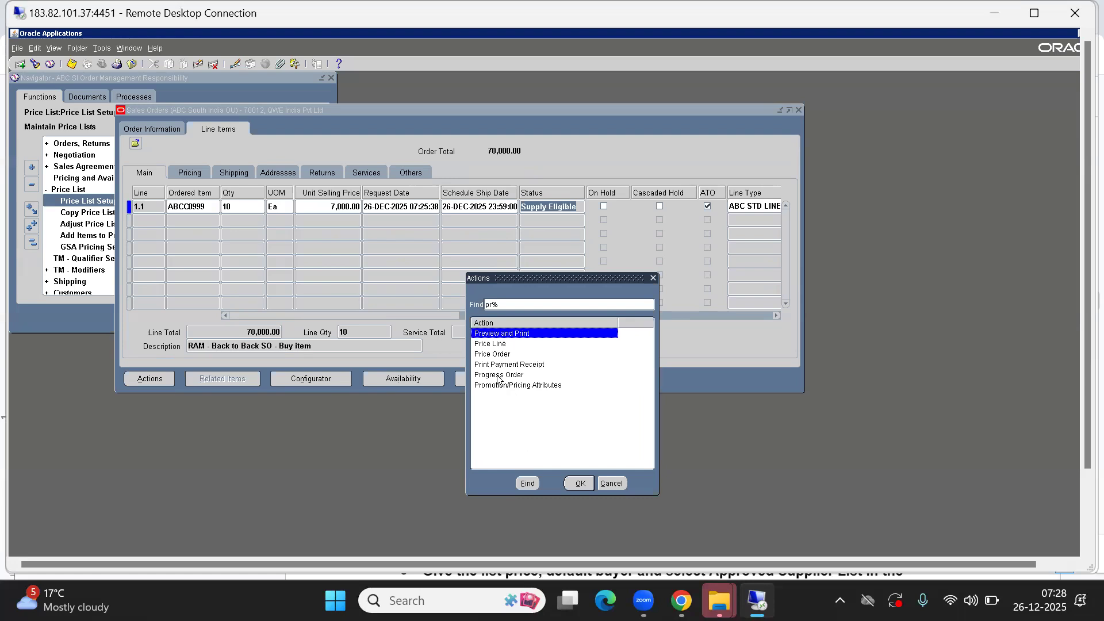
left_click(499, 376)
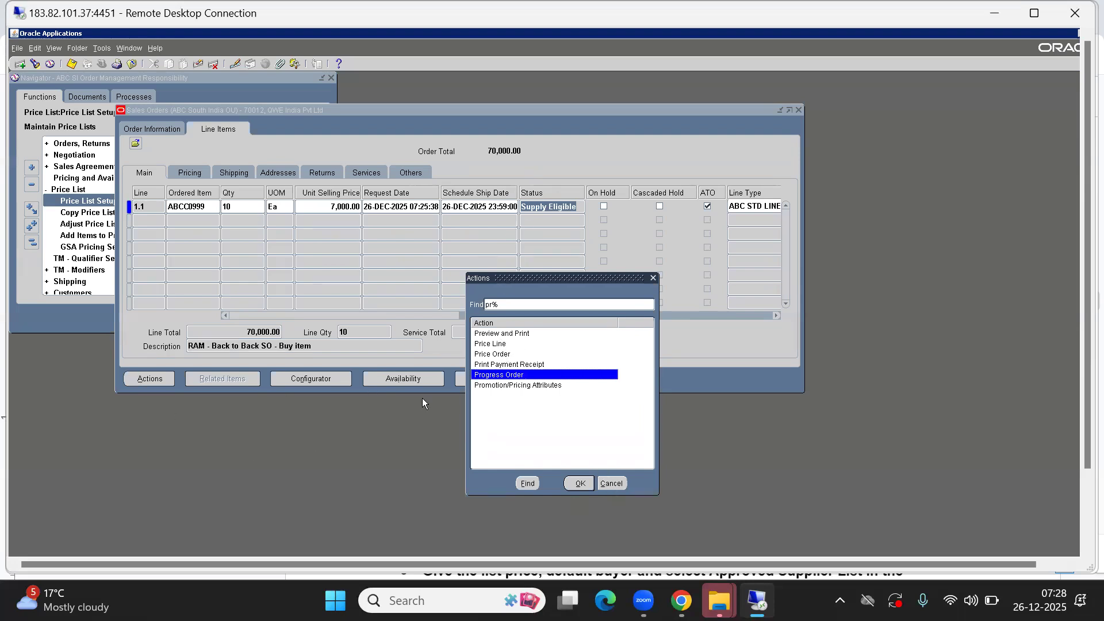
left_click(576, 487)
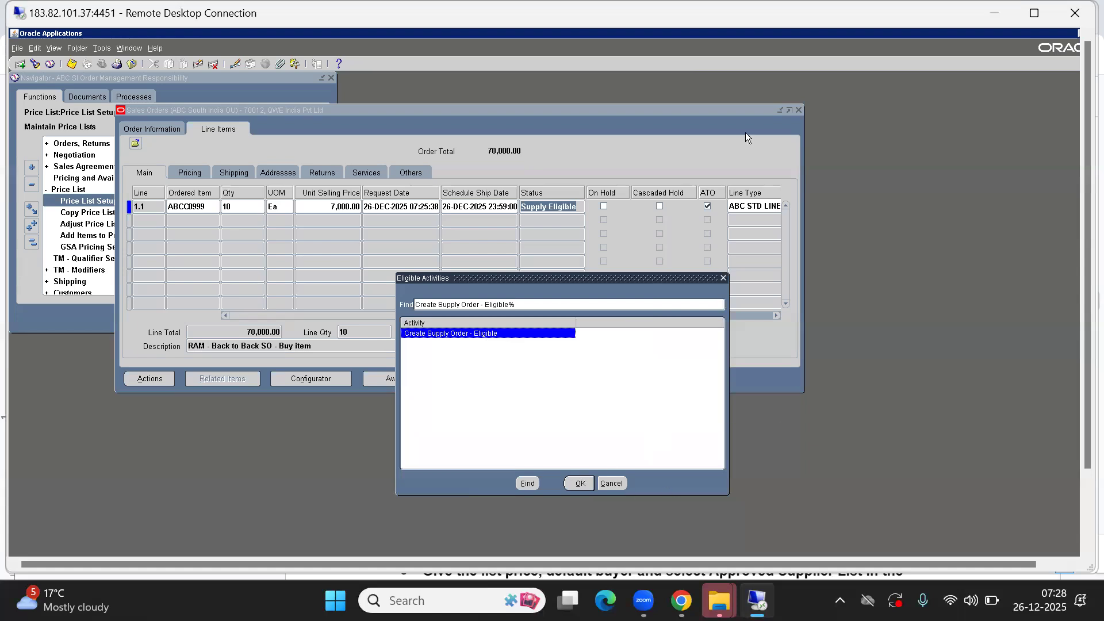
left_click(1034, 12)
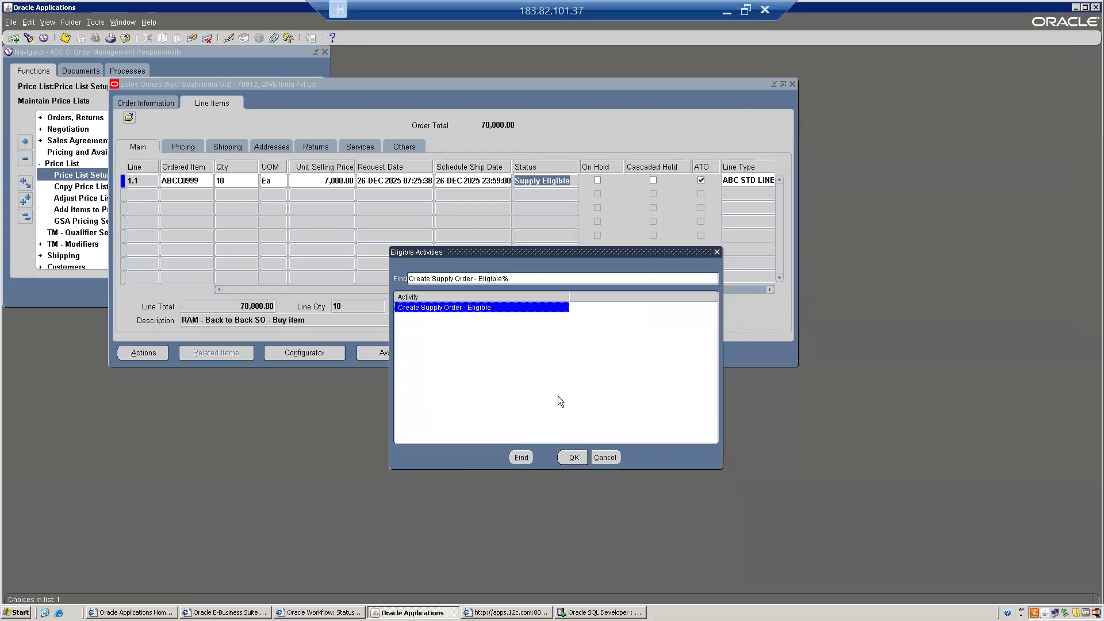
- In SQL Developer, run the po_requisitions_interface_all query since 26-Dec-2025, returning no rows
key("alt+Tab")
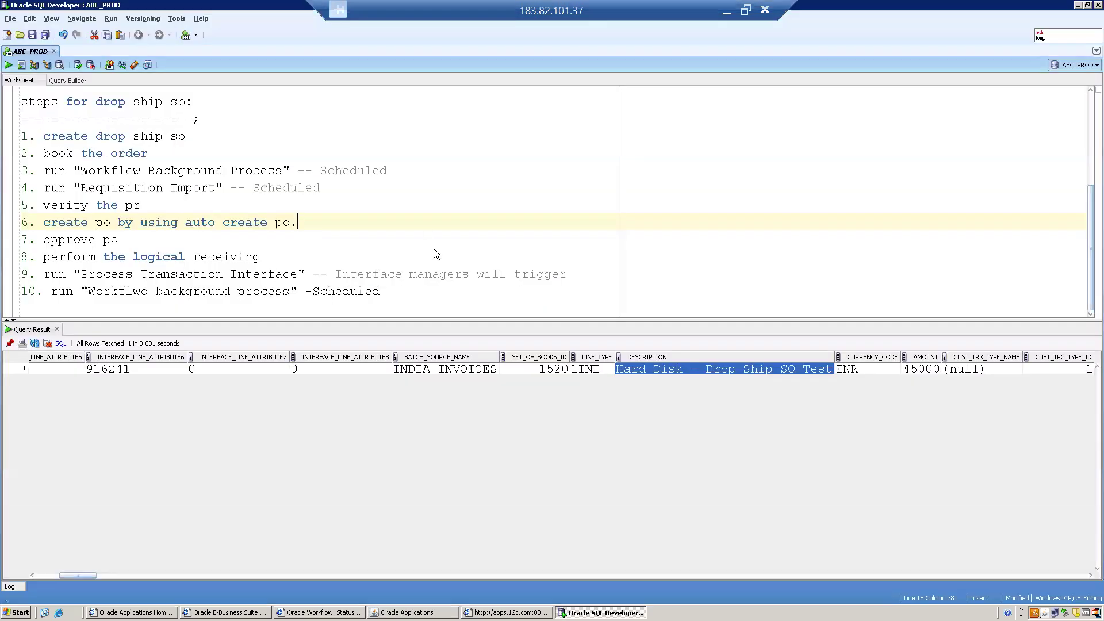
left_click(205, 136)
key("Up")
key("Up")
key("Up")
key("Up")
key("Up")
key("Up")
key("Up")
key("Up")
key("Up")
key("Up")
key("Up")
key("Up")
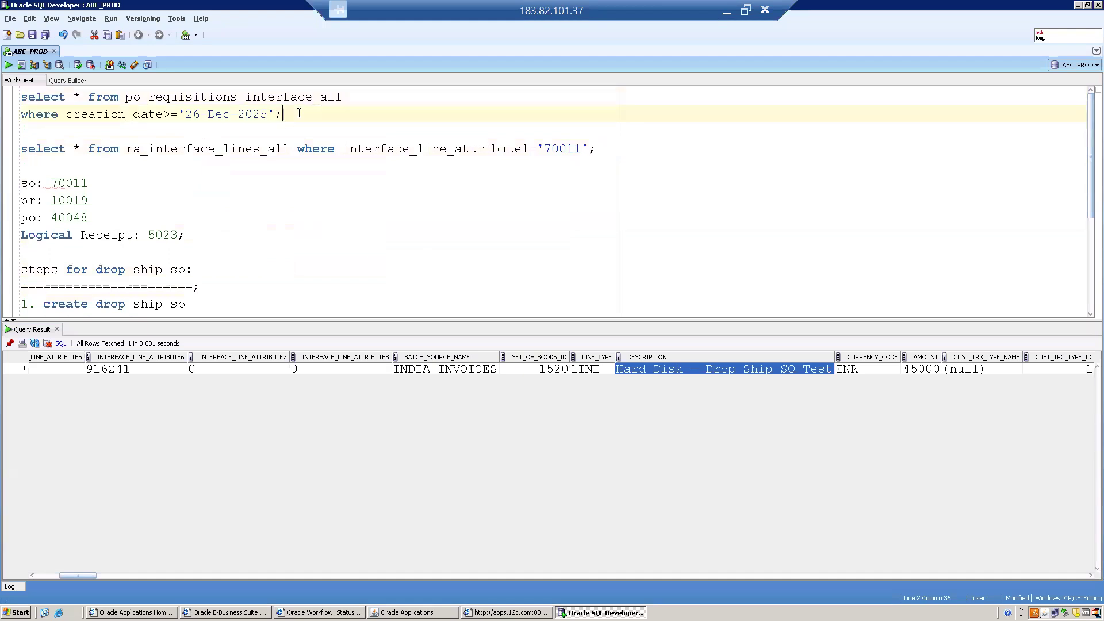
key("shift+Down")
key("shift+Down")
key("ctrl+Return")
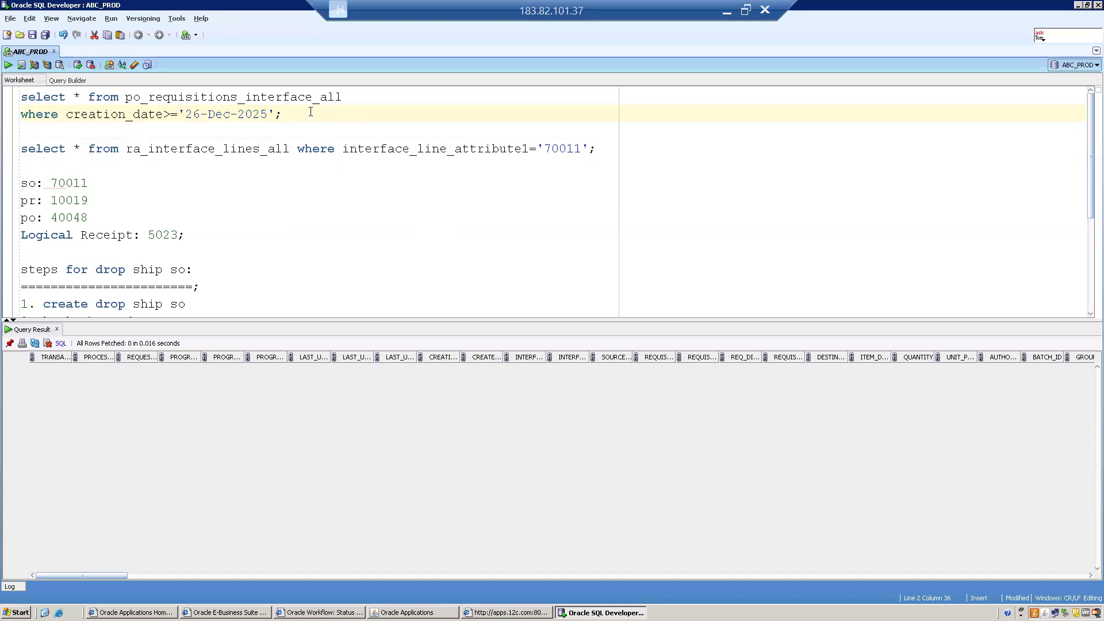
key("ctrl+Return")
left_click(406, 612)
- Run Create Supply Order and confirm line 1.1's status reads External Req Requested
left_click(567, 457)
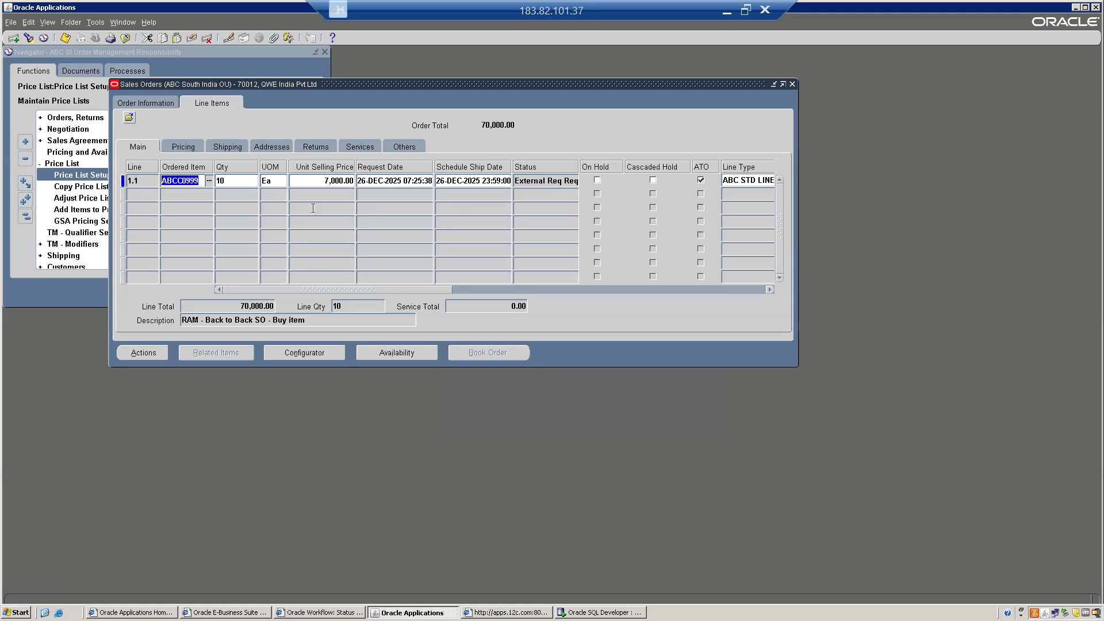
left_click(533, 182)
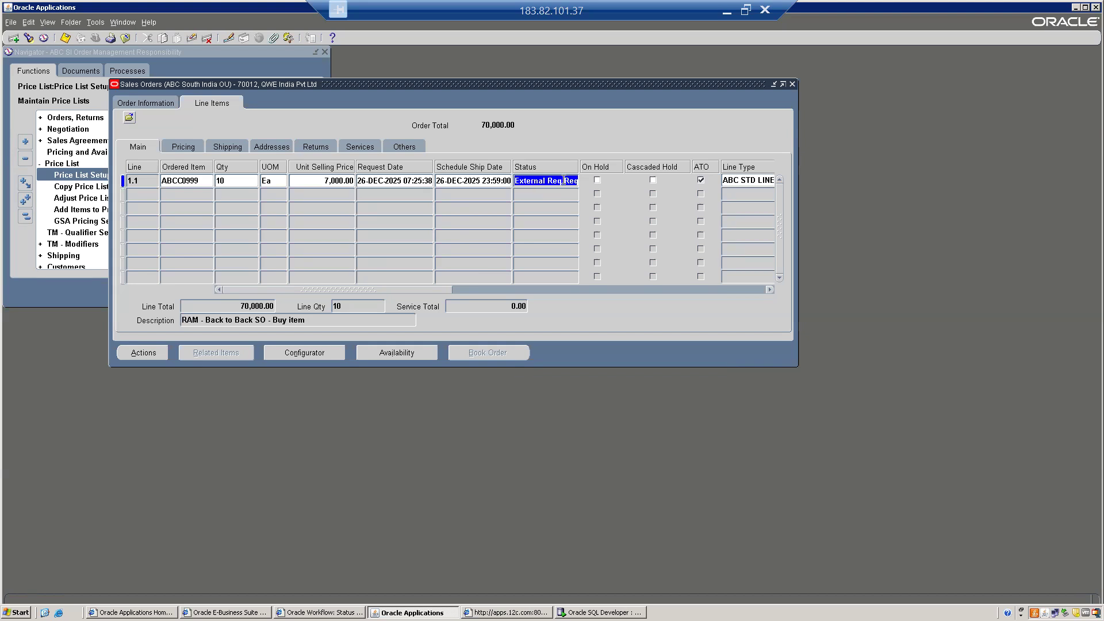
left_click(547, 179)
key("Right")
key("Right")
key("Right")
key("Right")
key("Right")
key("Right")
key("Right")
key("Right")
key("Right")
key("Right")
key("Right")
key("Right")
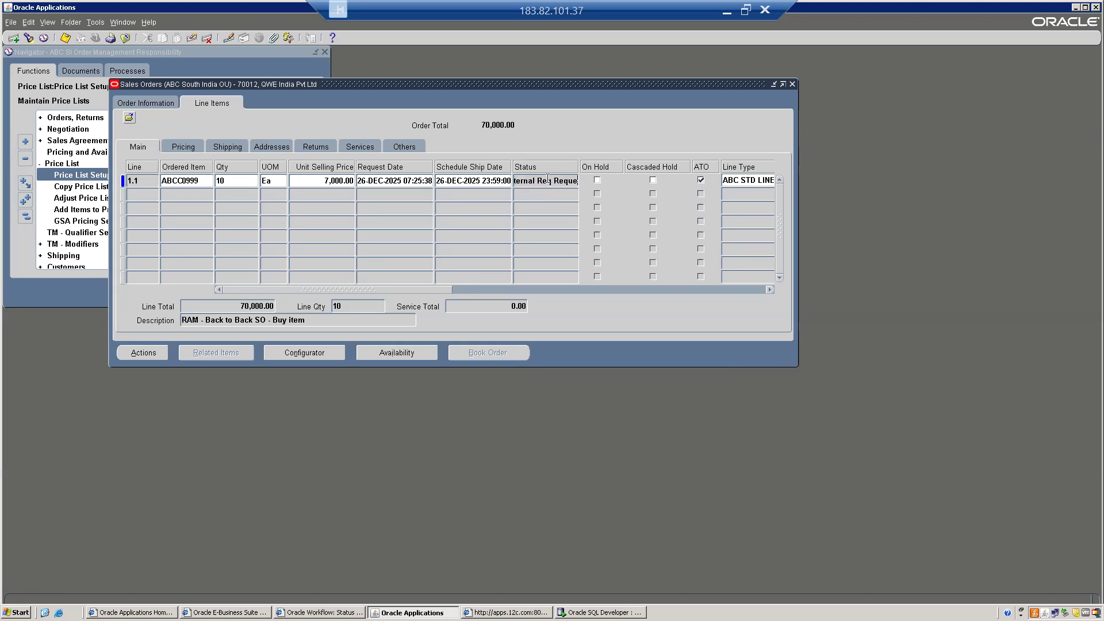
key("Home")
- Rerun the requisitions interface query and scan its single row to source line 916245
left_click(632, 612)
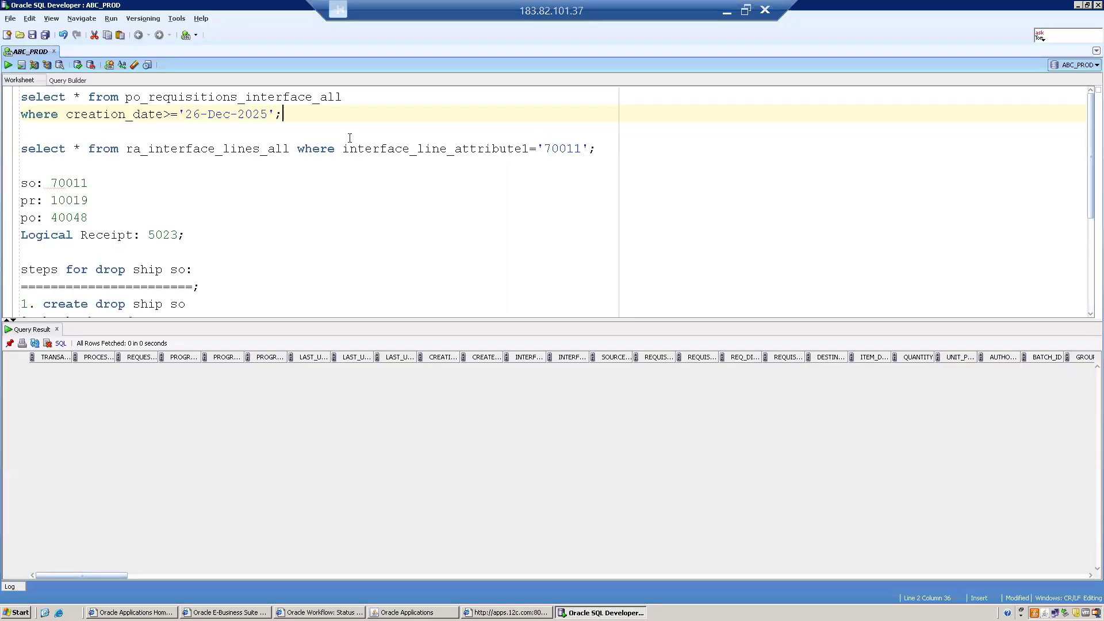
key("ctrl+Return")
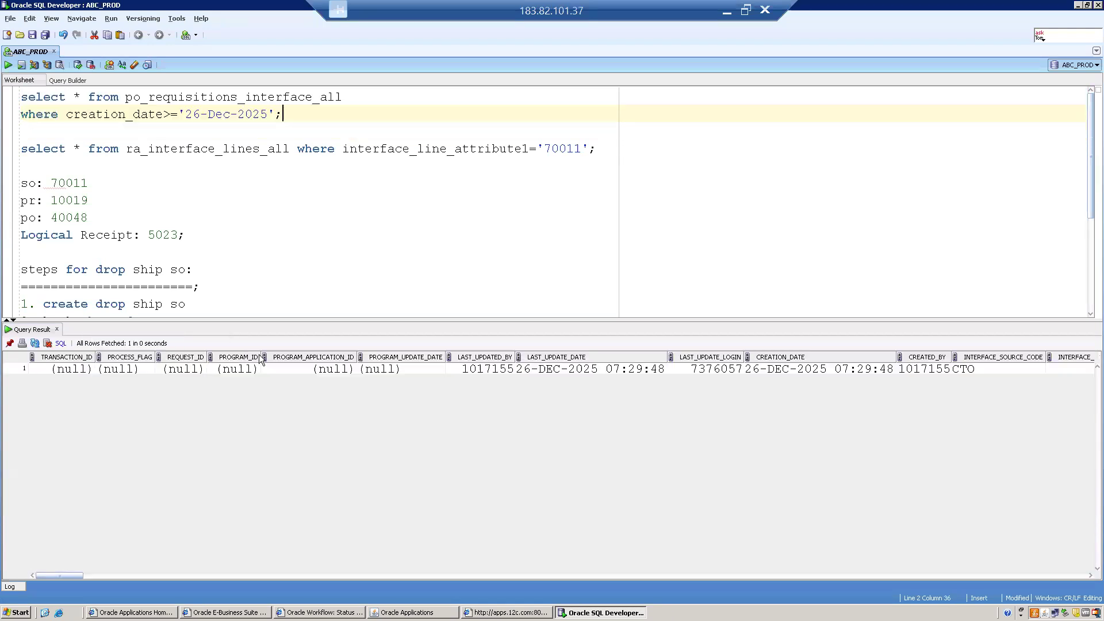
left_click(218, 366)
key("Right")
key("Right")
key("Right")
key("Right")
key("Right")
key("Right")
key("Right")
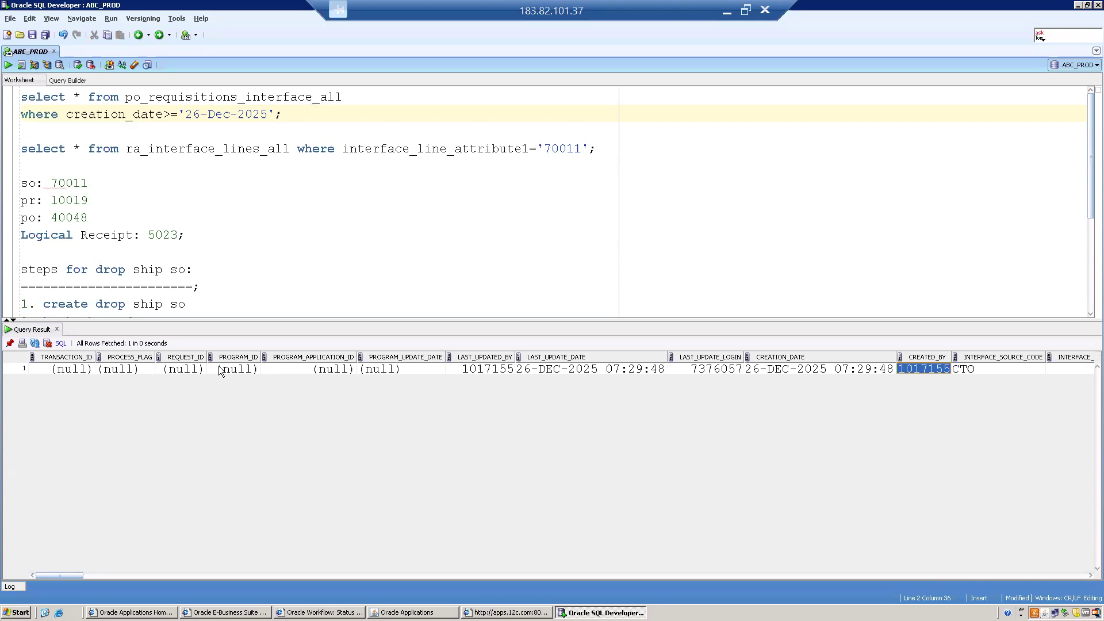
key("Right")
key("Right")
key("Right")
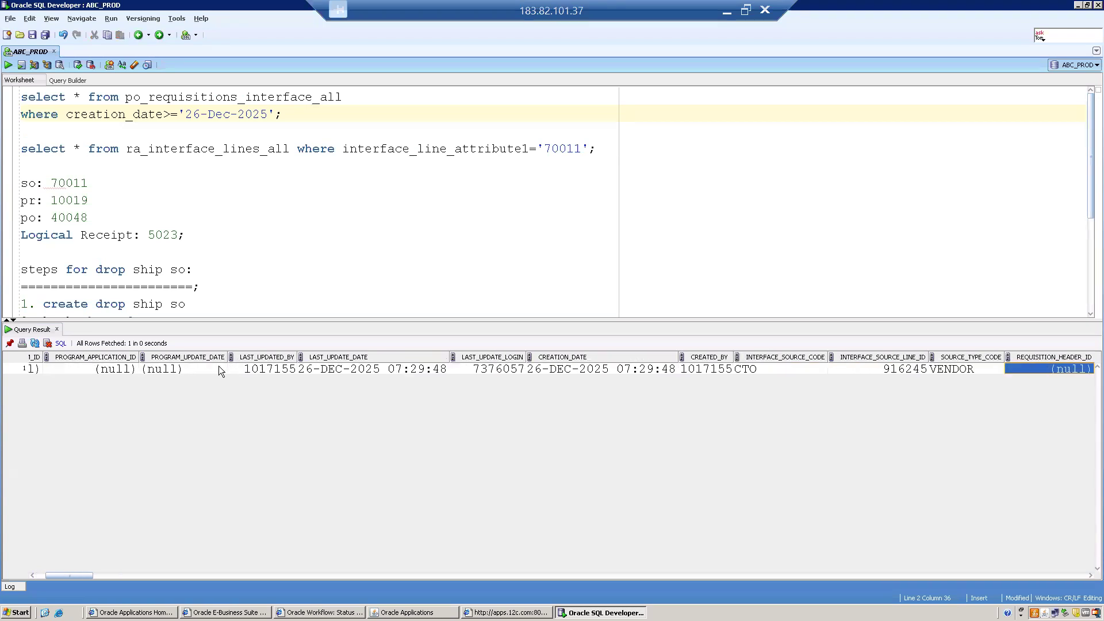
key("Left")
key("Left")
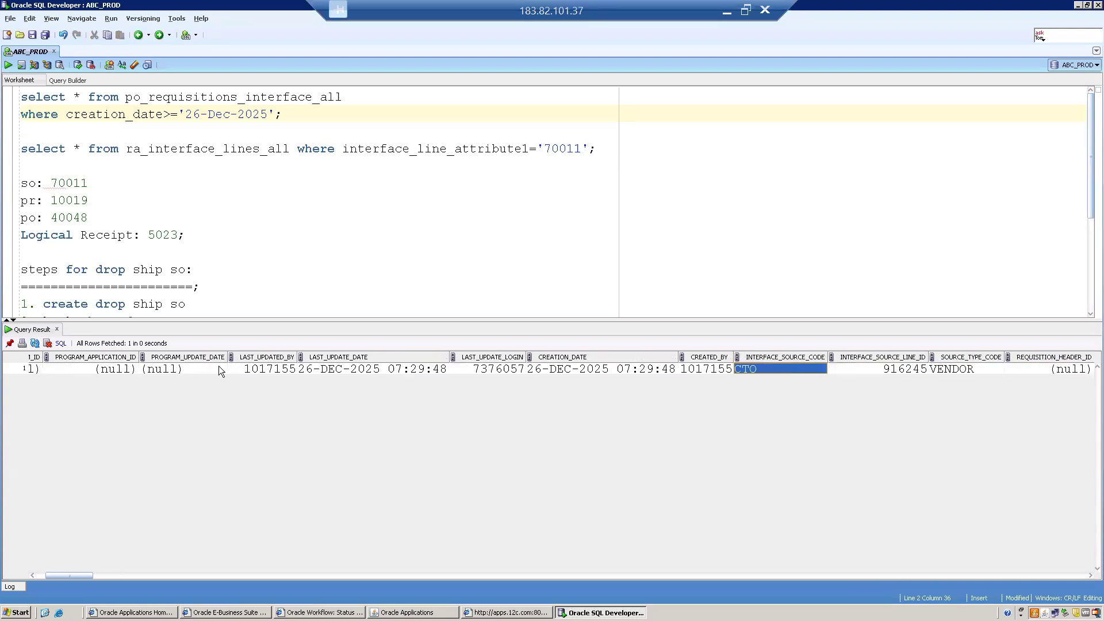
key("Right")
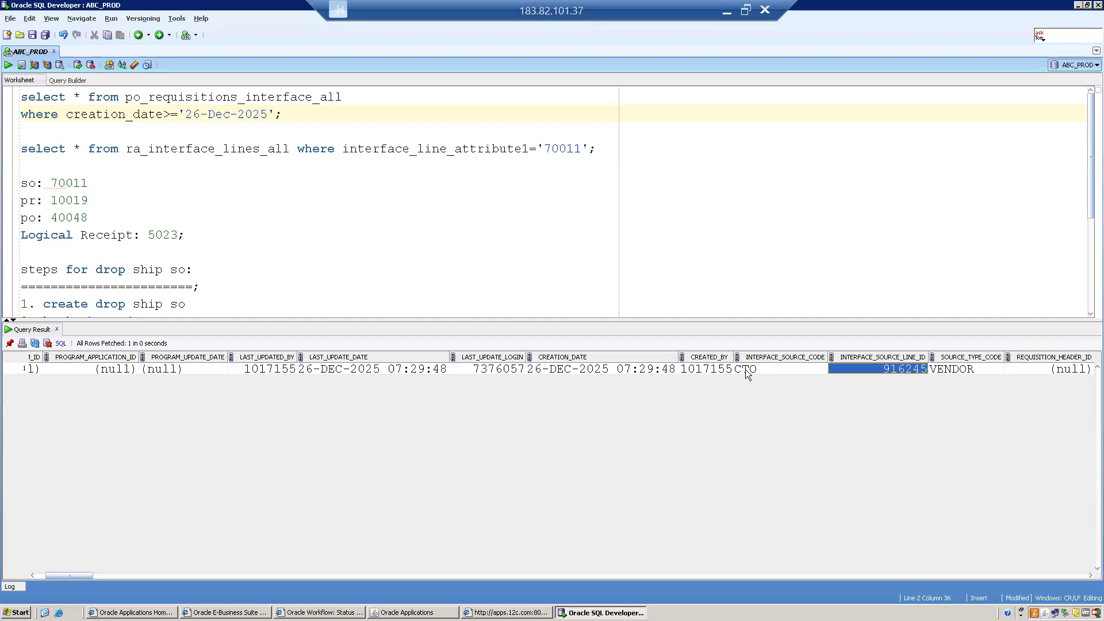
- Check the row's CTO source code, VENDOR source type and requisition columns, then return to Oracle Applications
left_click(785, 373)
key("Right")
key("Right")
key("Right")
key("Right")
key("Right")
key("Right")
key("Right")
key("Right")
key("Right")
key("Right")
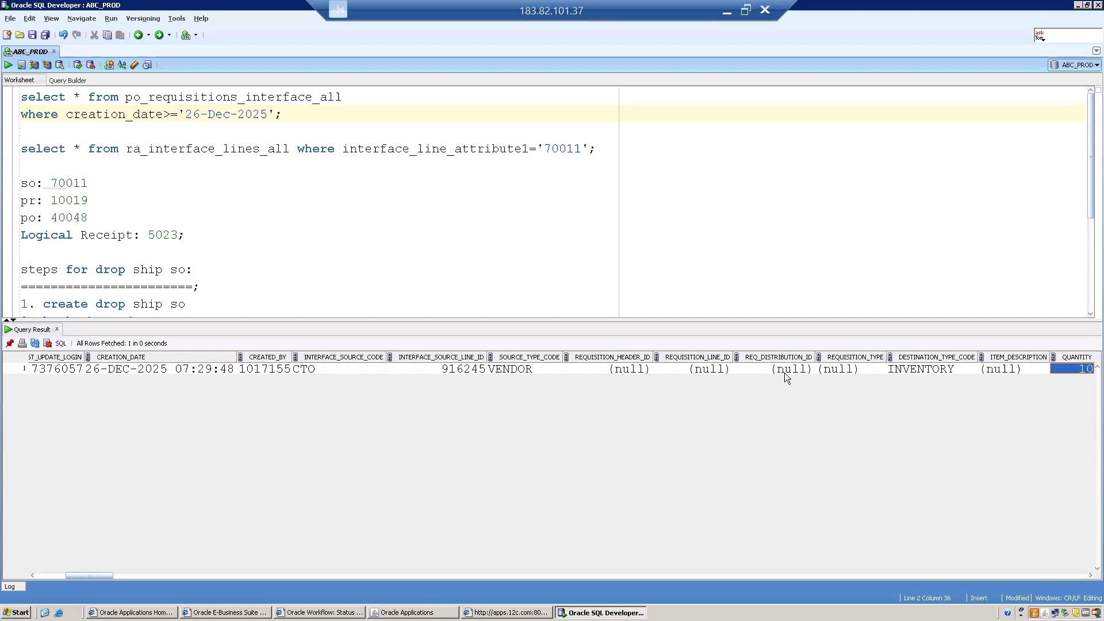
key("Left")
key("Left")
key("Left")
key("Left")
key("Left")
key("Left")
key("Left")
key("Left")
key("Left")
key("Left")
key("Left")
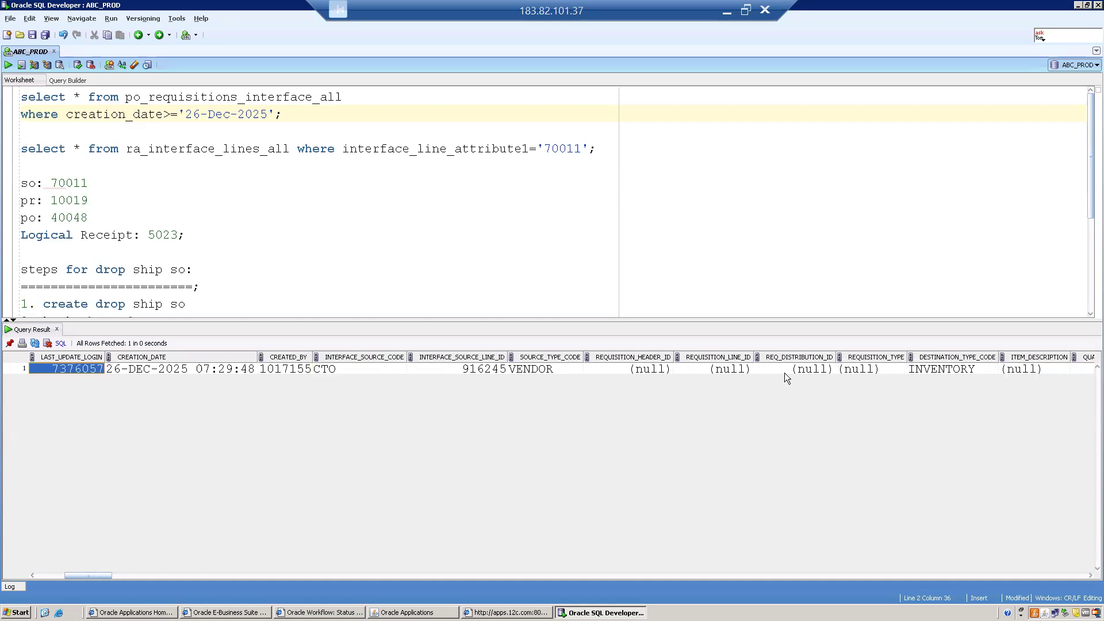
key("Right")
key("Right")
key("Right")
key("Right")
key("Right")
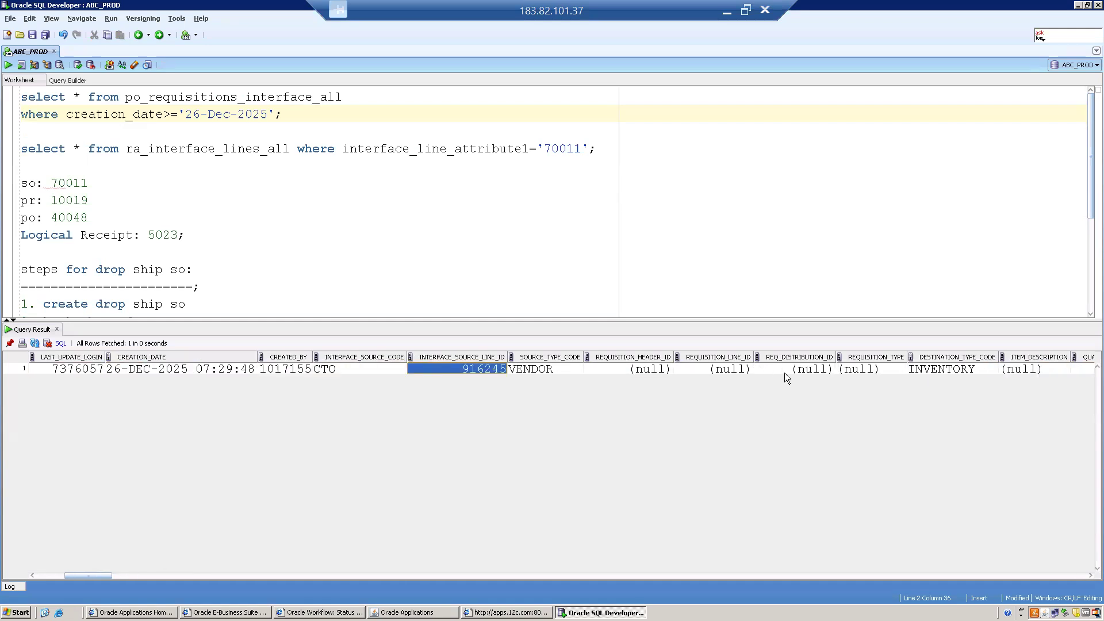
key("Left")
key("Left")
key("Left")
key("Left")
key("Left")
key("Left")
key("Left")
key("Left")
key("Left")
key("Left")
key("Left")
key("Left")
key("Left")
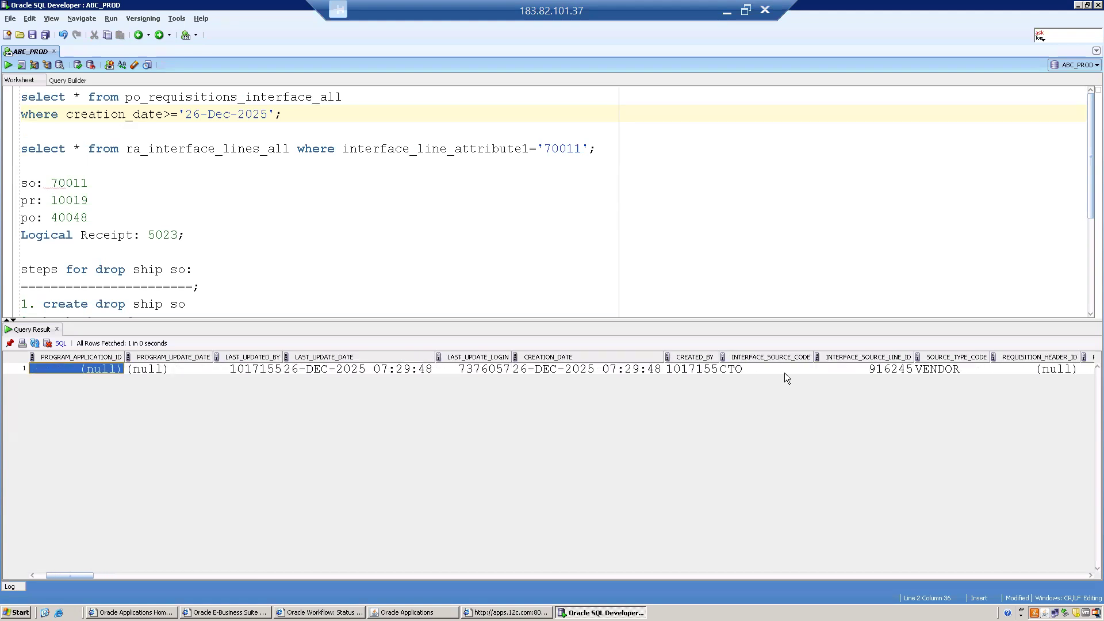
key("Right")
key("Right")
key("Right")
key("Right")
key("Right")
key("Right")
key("Right")
key("Right")
key("Right")
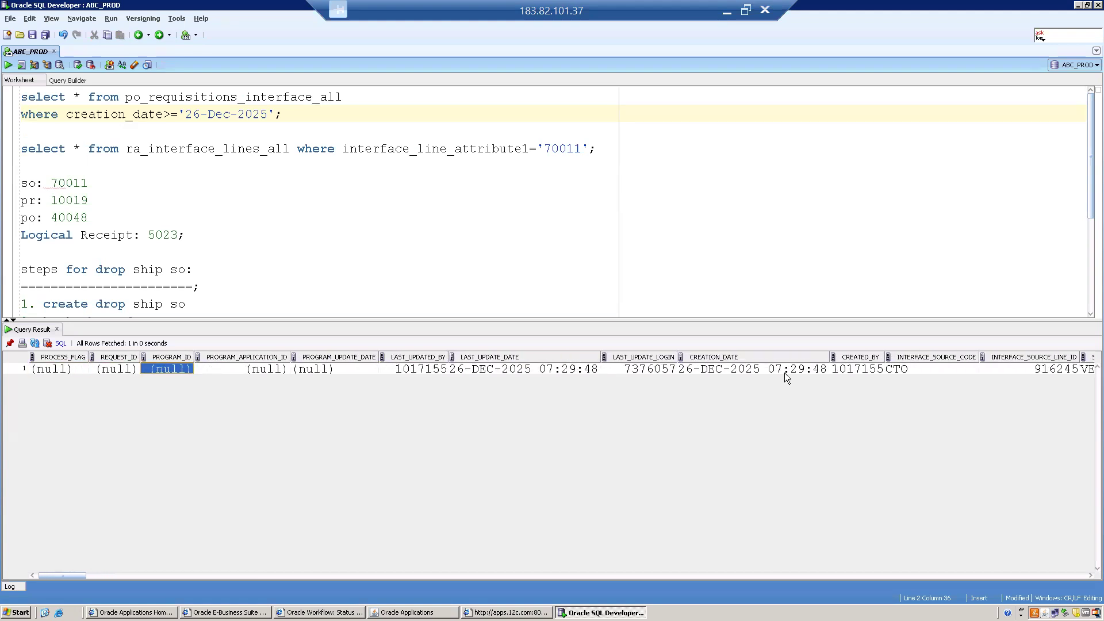
key("Right")
key("Right")
key("Right")
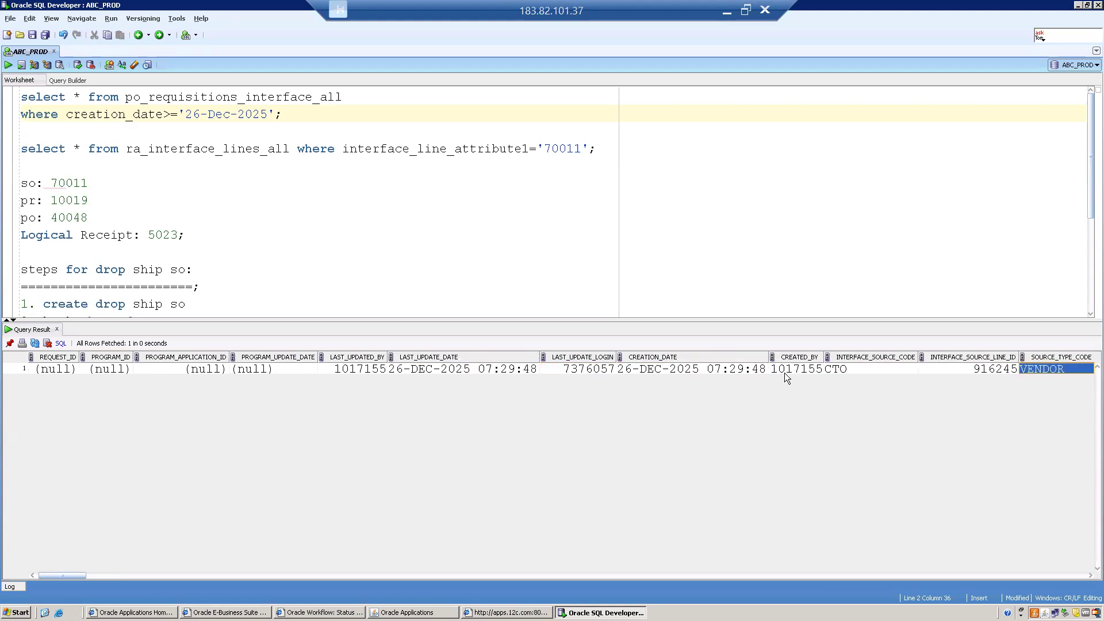
key("Right")
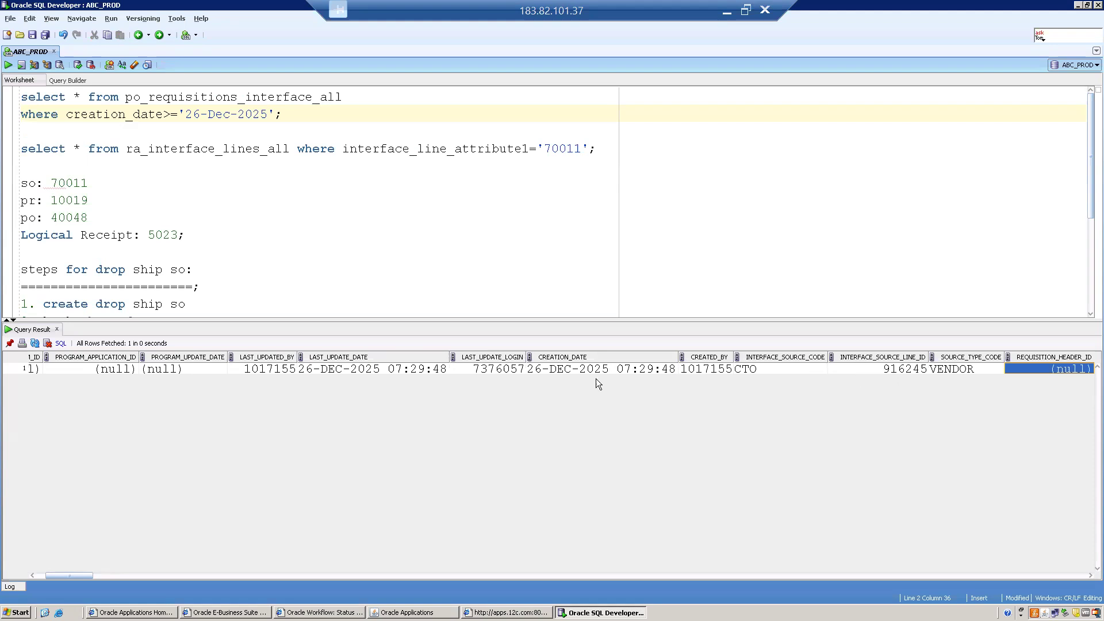
left_click(784, 369)
left_click(878, 370)
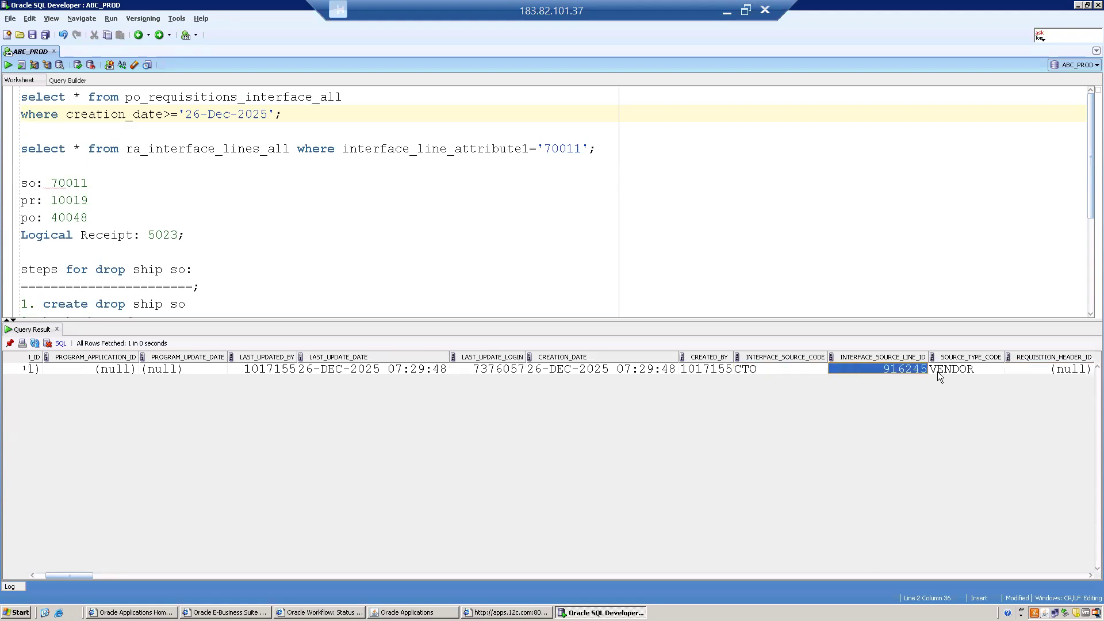
left_click(409, 612)
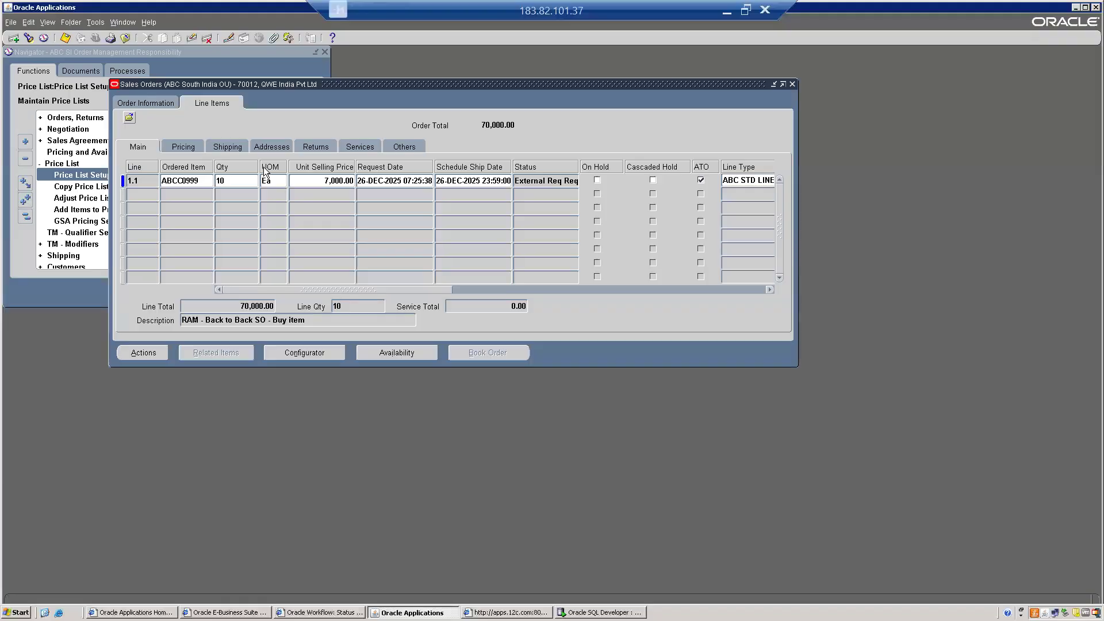
- Examine the order line's LINE_ID field via Diagnostics, revealing value 916245
right_click(234, 182)
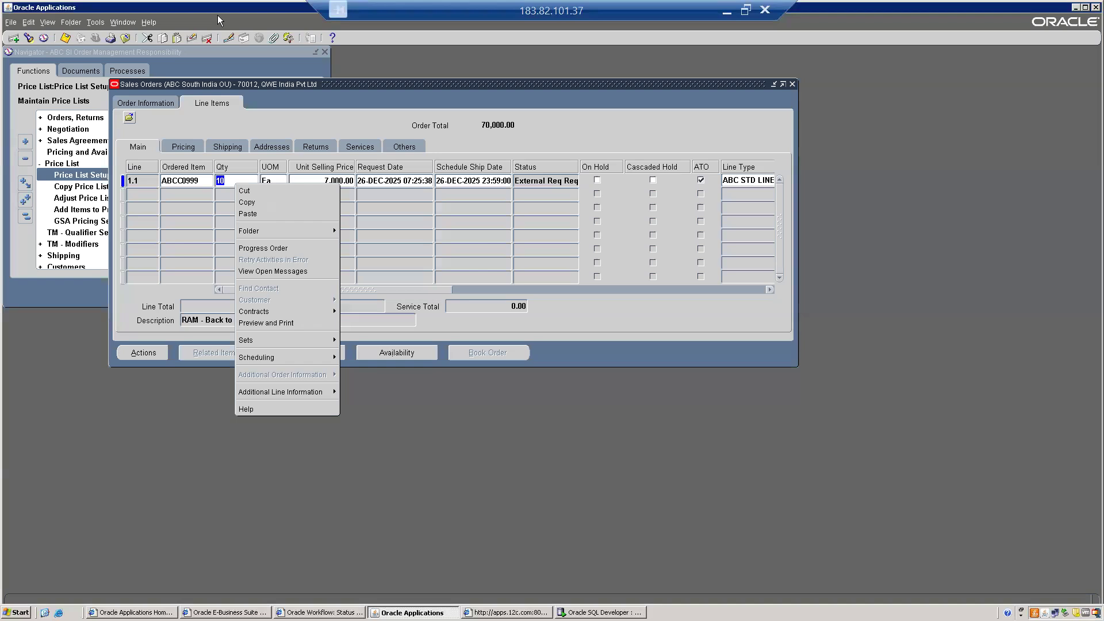
left_click(149, 21)
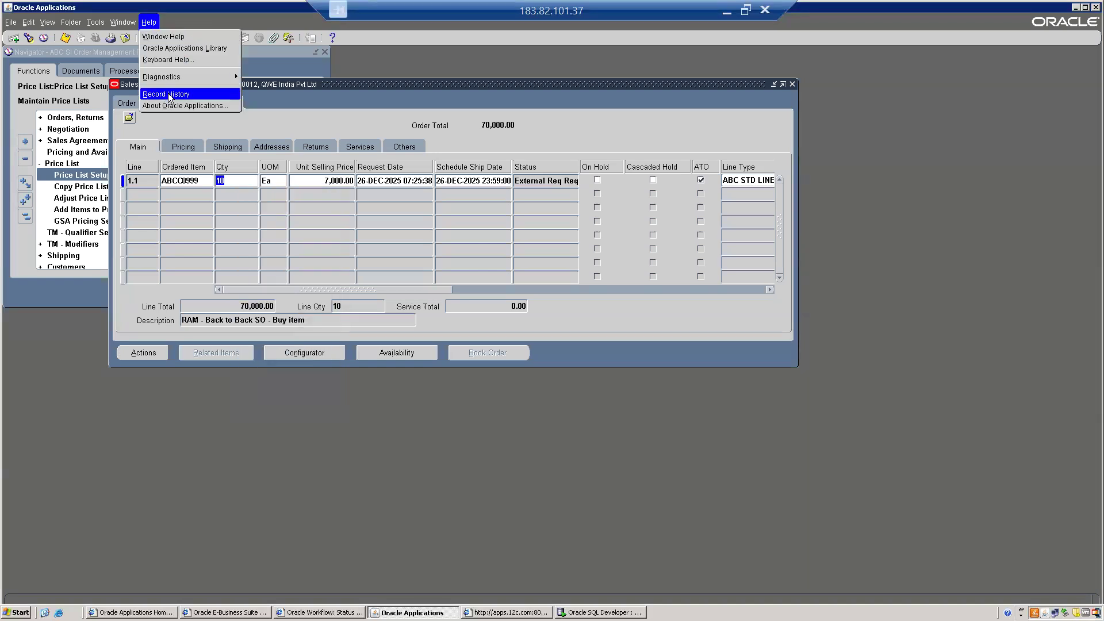
mouse_move(198, 77)
left_click(281, 91)
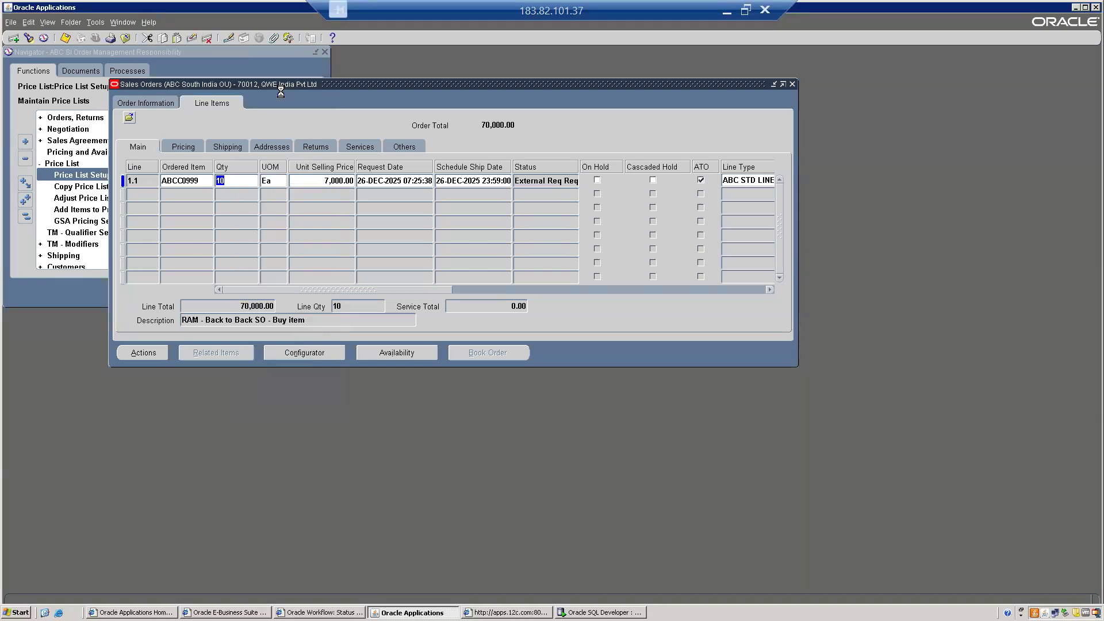
key("Tab")
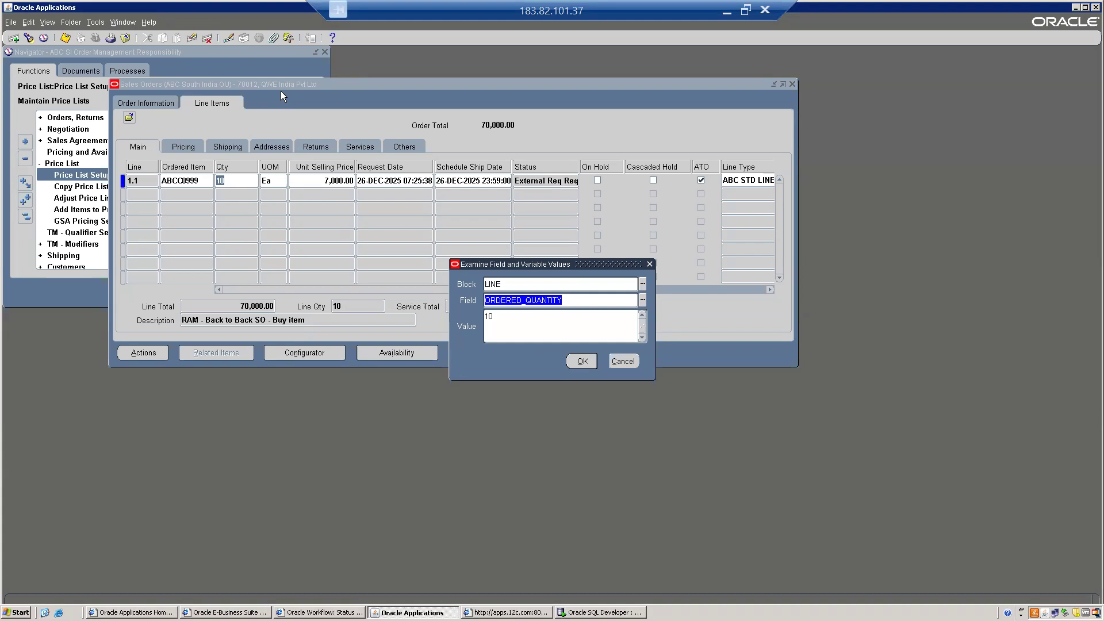
type("S")
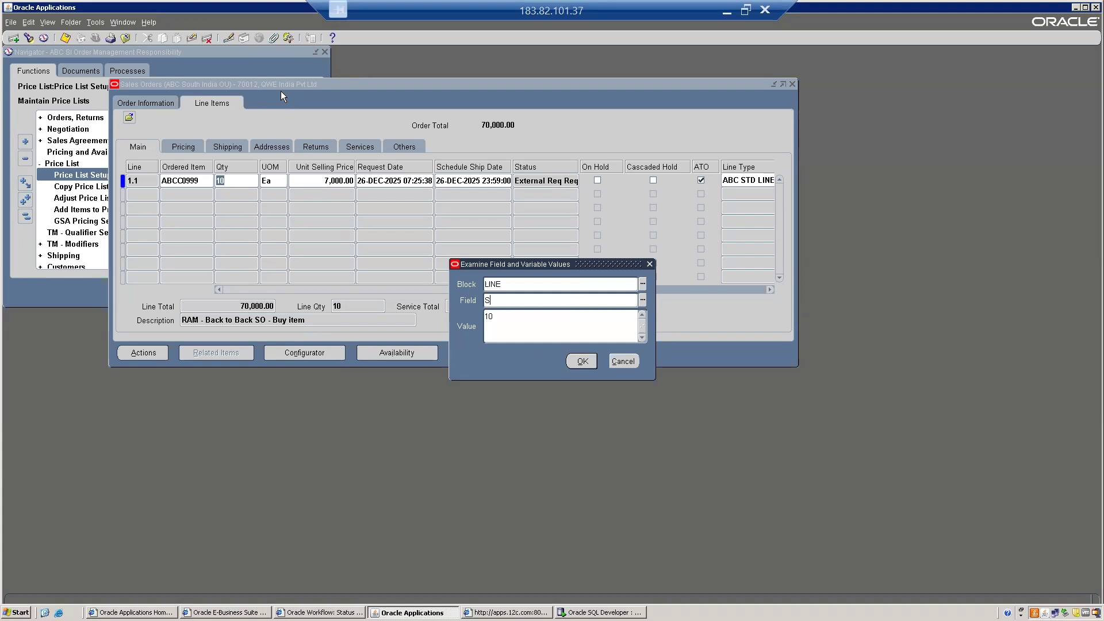
key("BackSpace")
type("LINE_ID")
key("Tab")
left_click_drag(514, 317, 457, 318)
- Compare LINE_ID 916245 against the requisitions interface row's INTERFACE_SOURCE_LINE_ID in SQL Developer
key("alt+Tab")
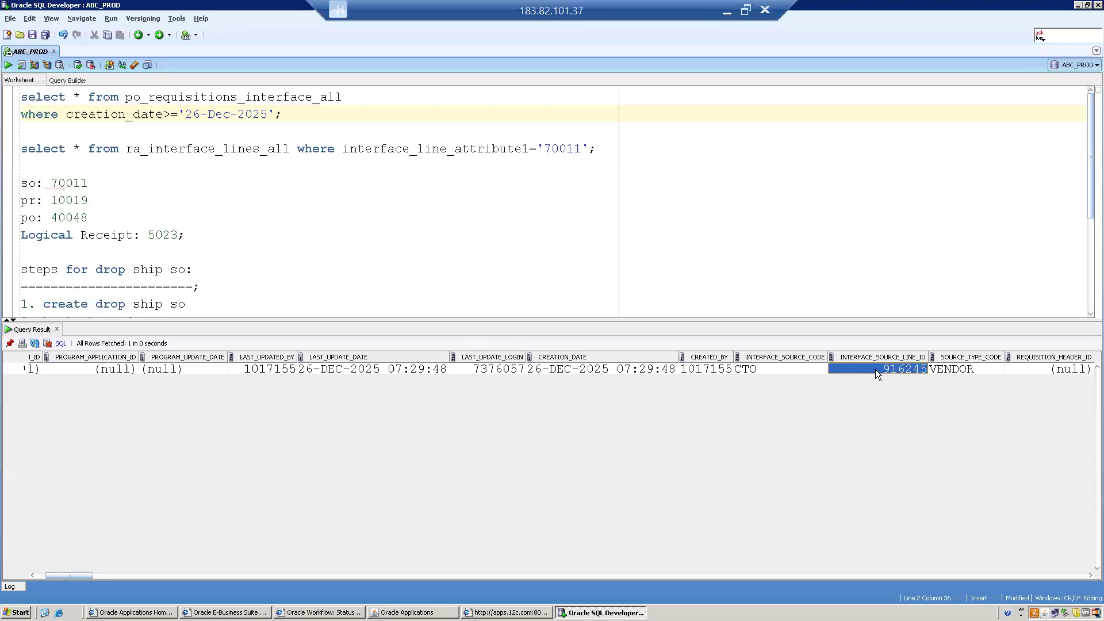
key("alt+Tab")
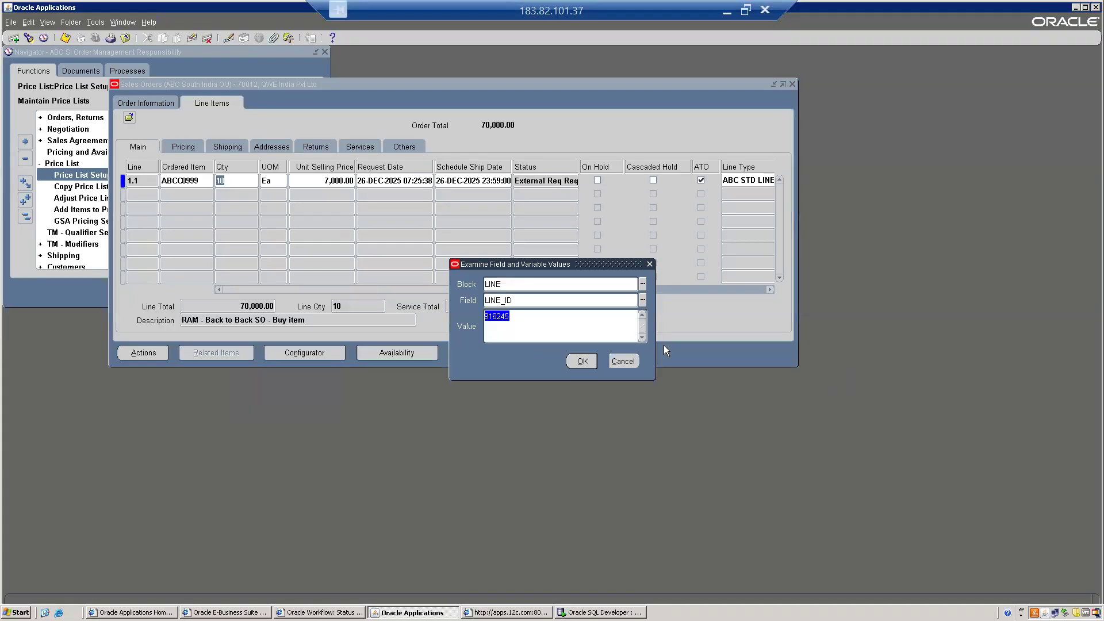
key("alt+Tab")
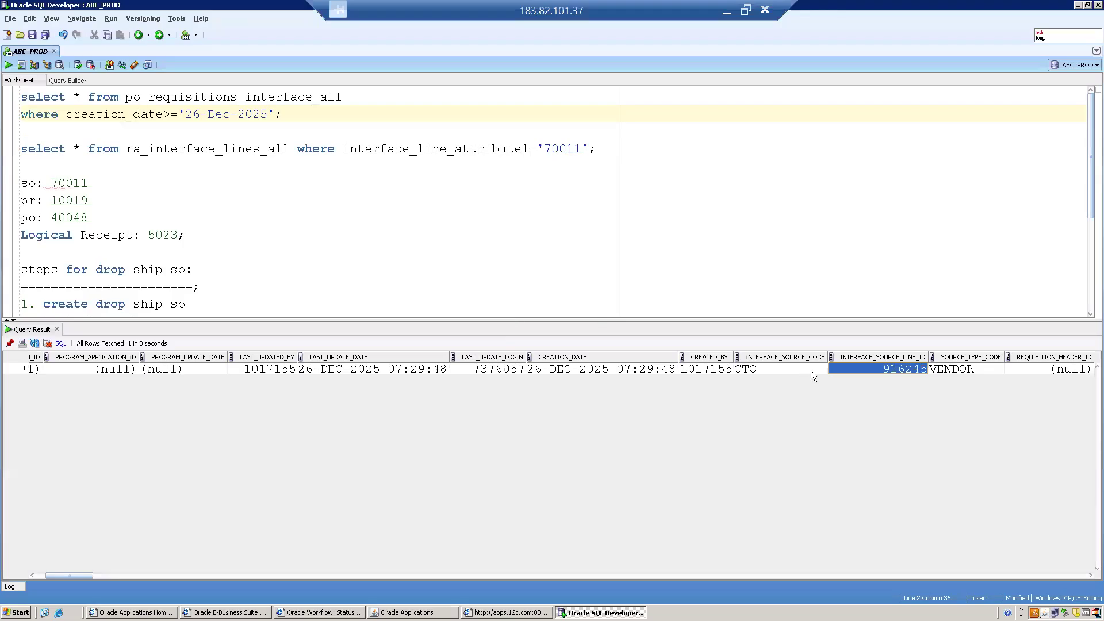
key("alt+Tab")
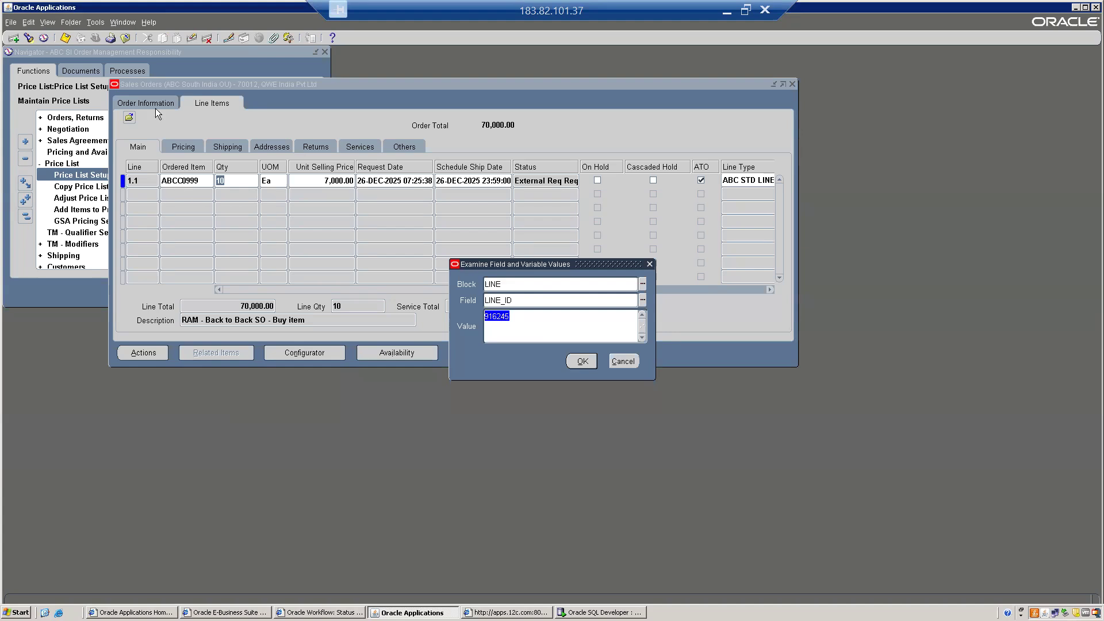
key("alt+Tab")
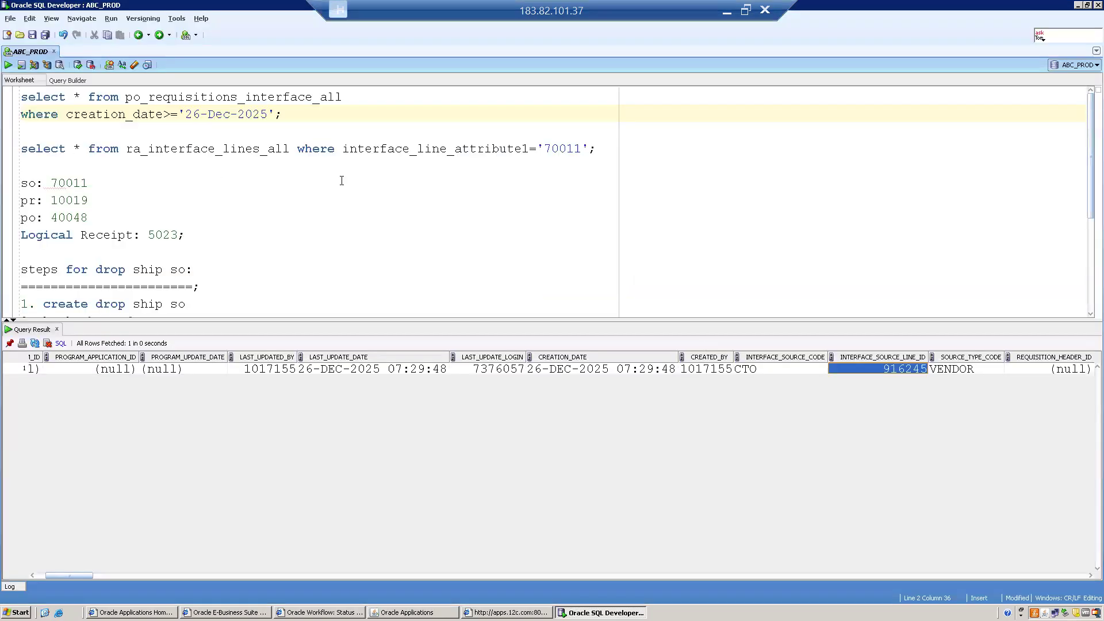
double_click(166, 98)
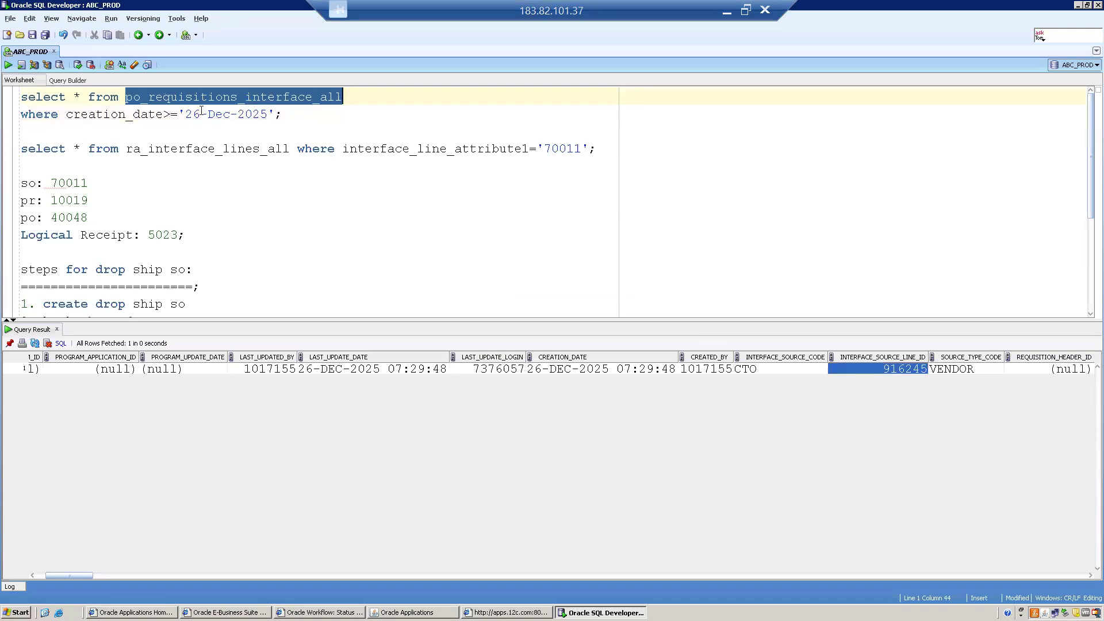
key("alt+Tab")
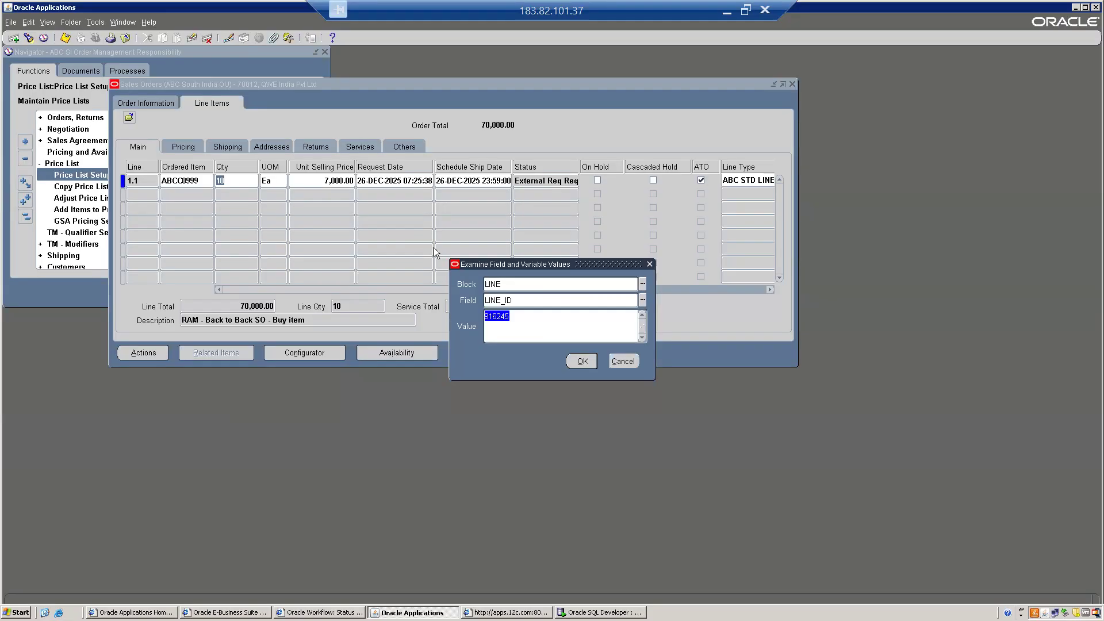
left_click(497, 316)
key("alt+Tab")
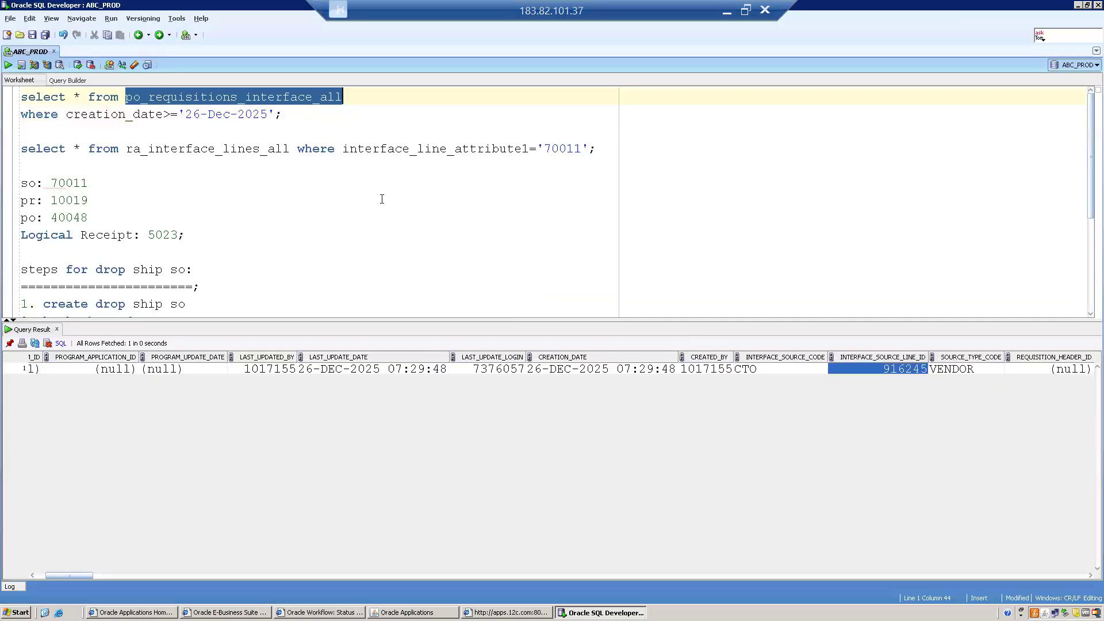
left_click(296, 118)
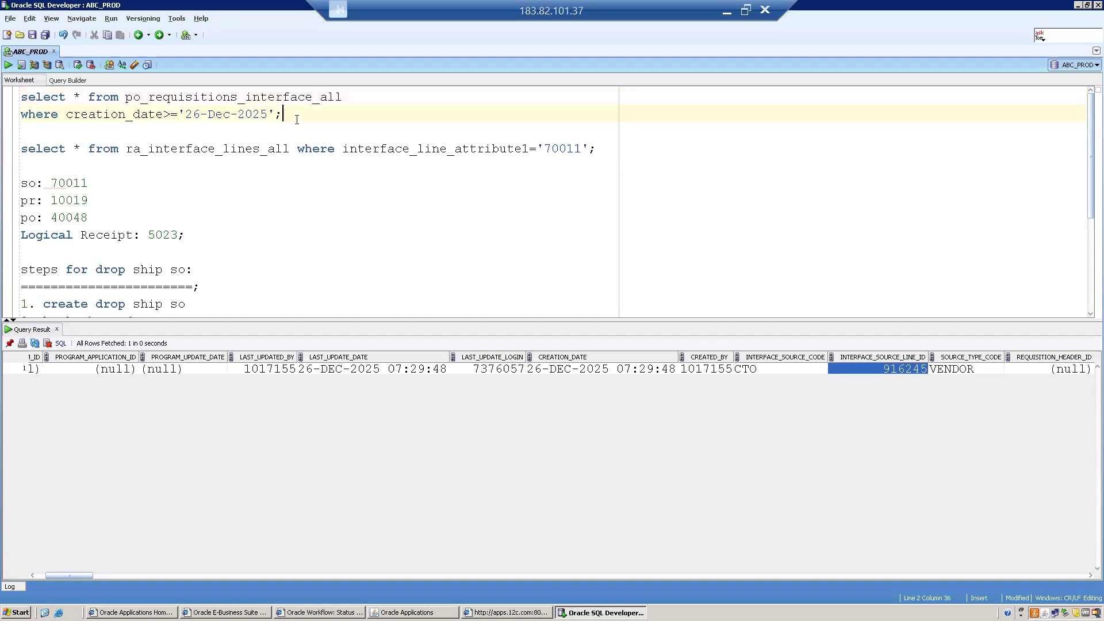
key("alt+Tab")
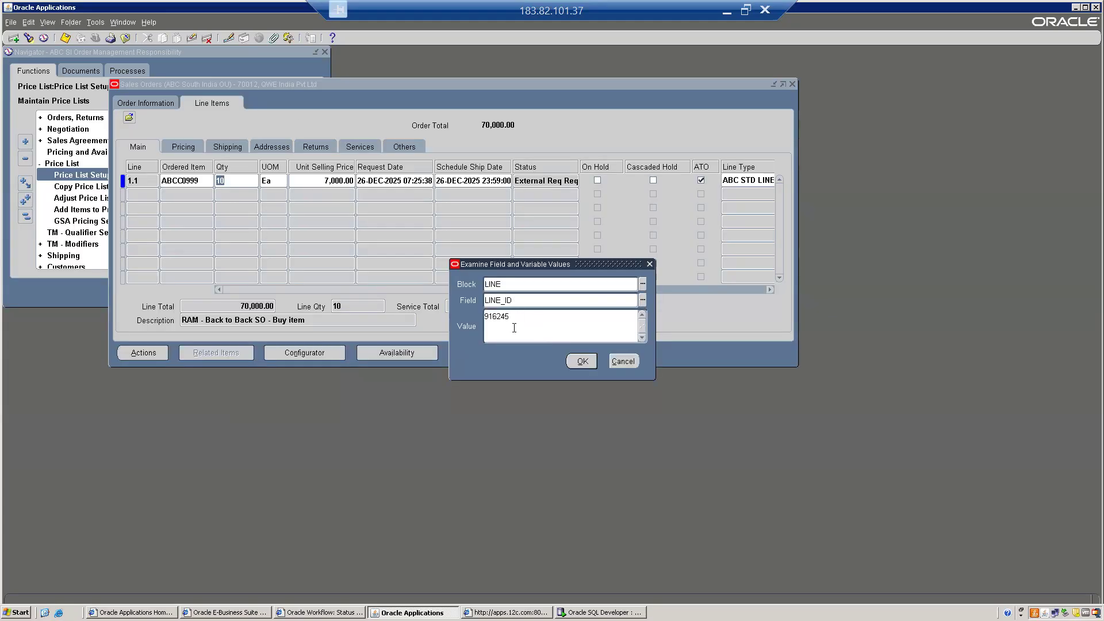
key("alt+Tab")
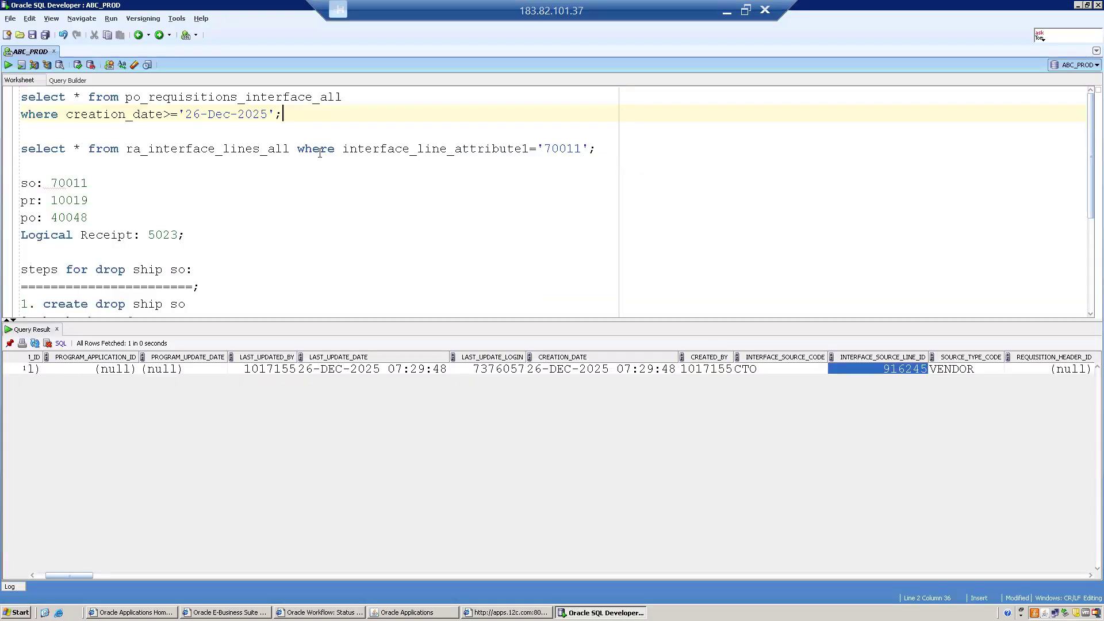
left_click(620, 150)
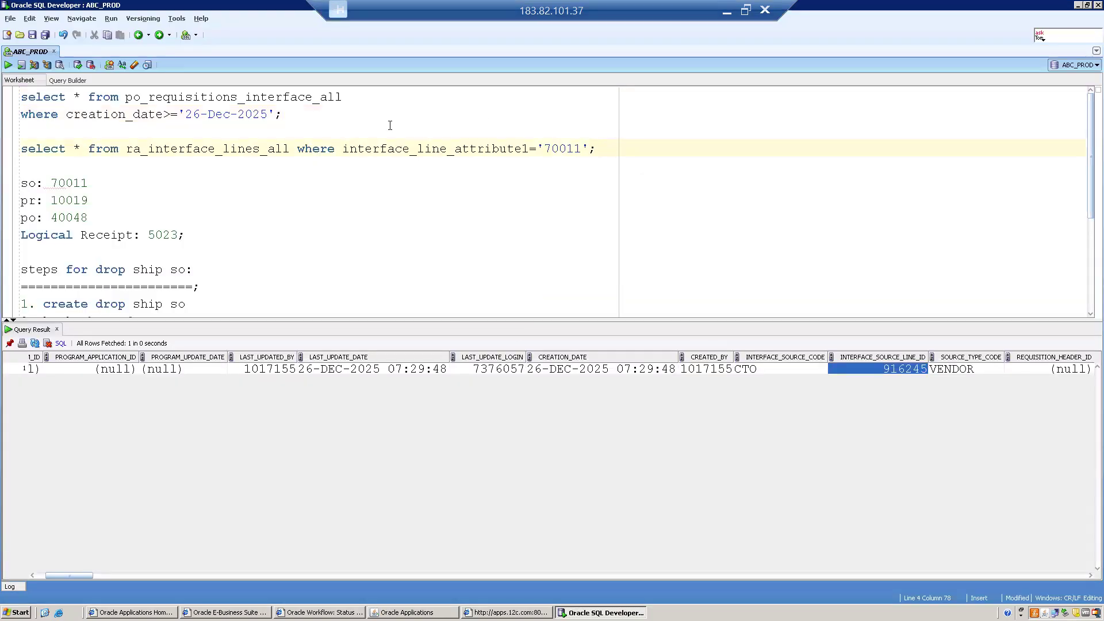
- Write and run 'select * from oe_drop_ship_sources;' on a new line
key("Return")
key("Return")
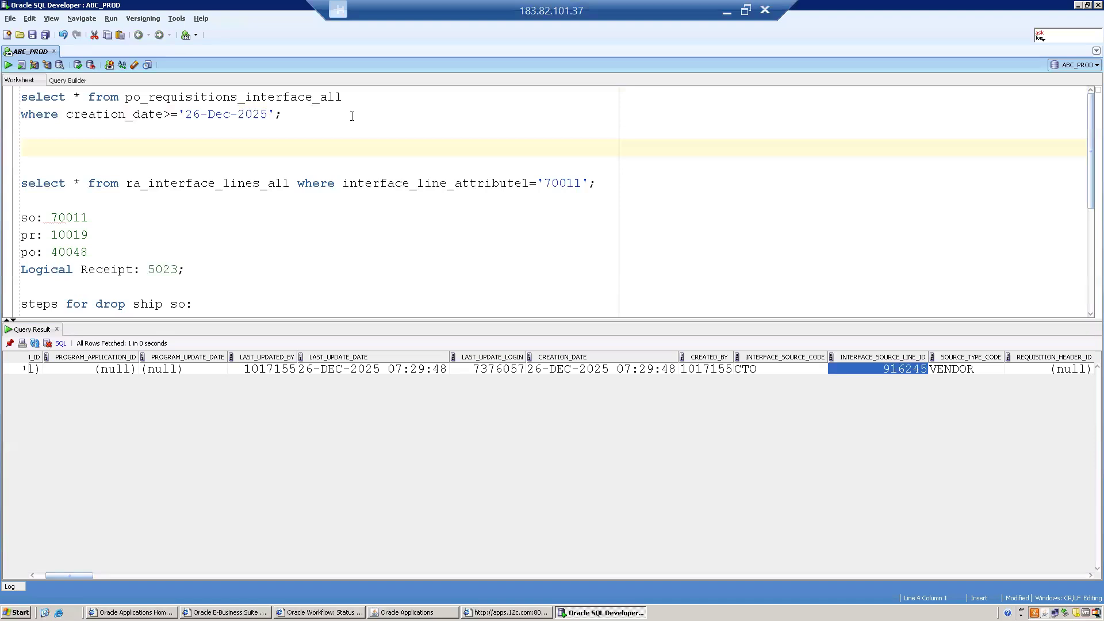
type("sele")
key("BackSpace")
key("BackSpace")
key("BackSpace")
key("BackSpace")
type("select * from ")
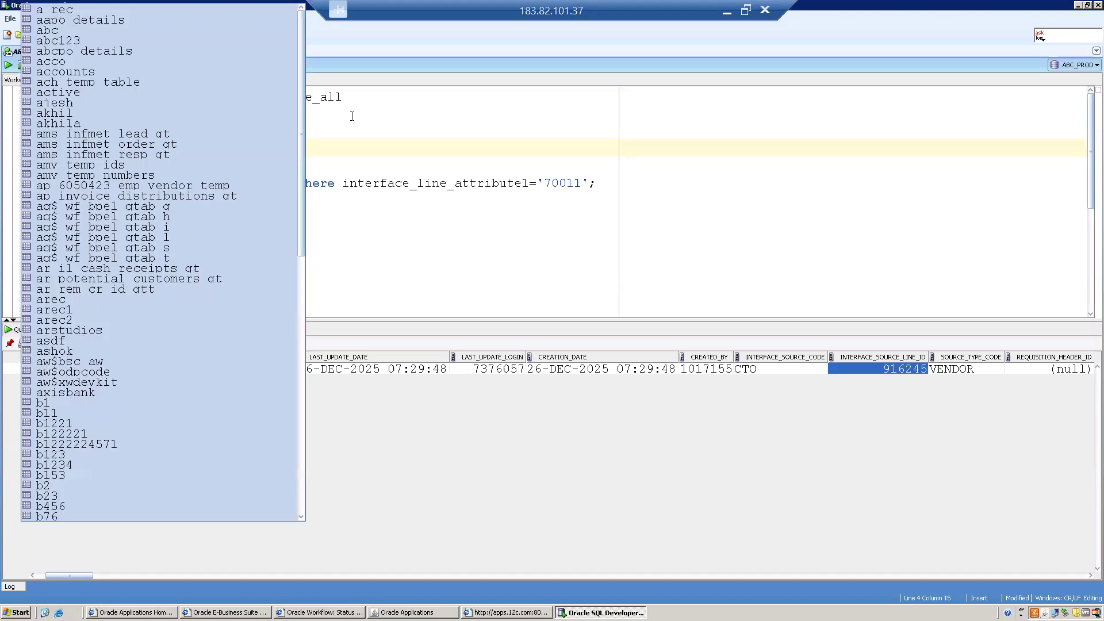
type("apps")
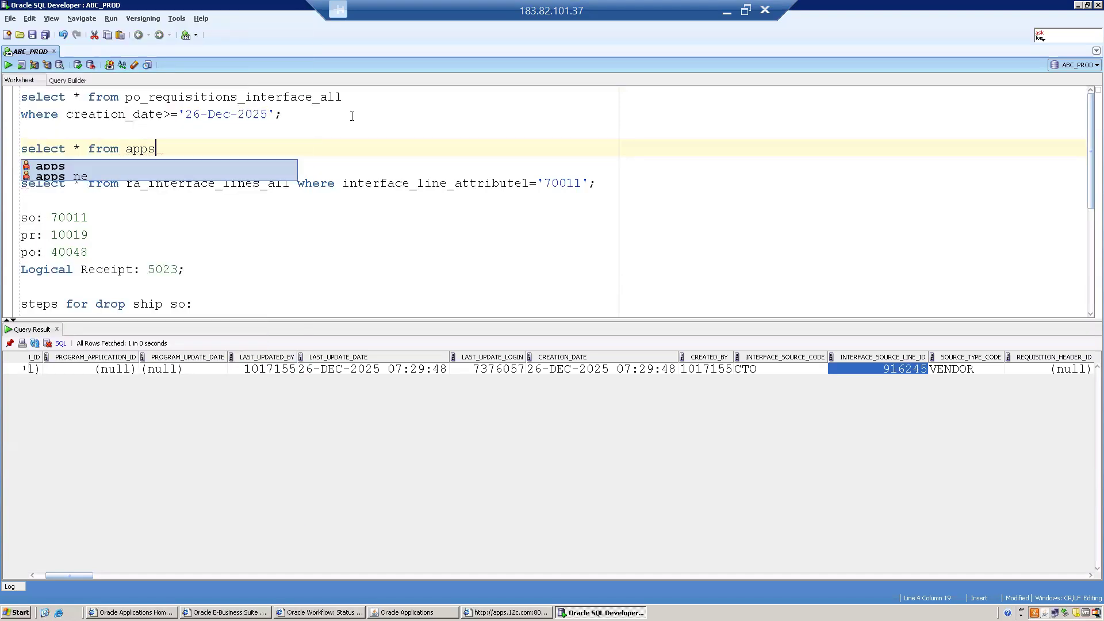
key("BackSpace")
key("BackSpace")
key("BackSpace")
key("BackSpace")
type("oe_dr")
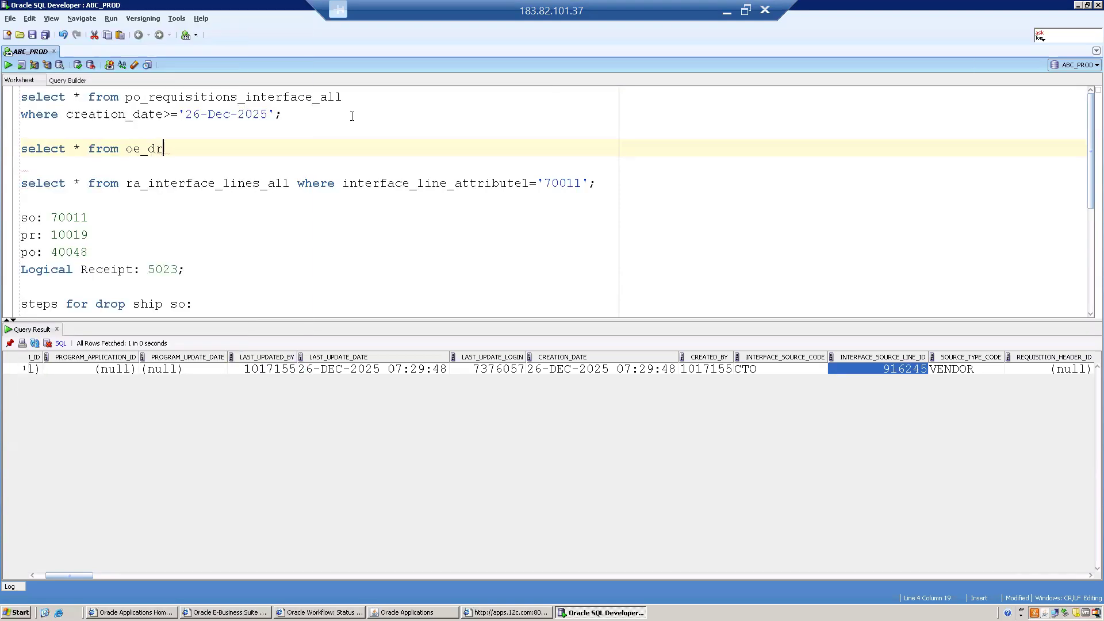
type("op")
key("Down")
key("Down")
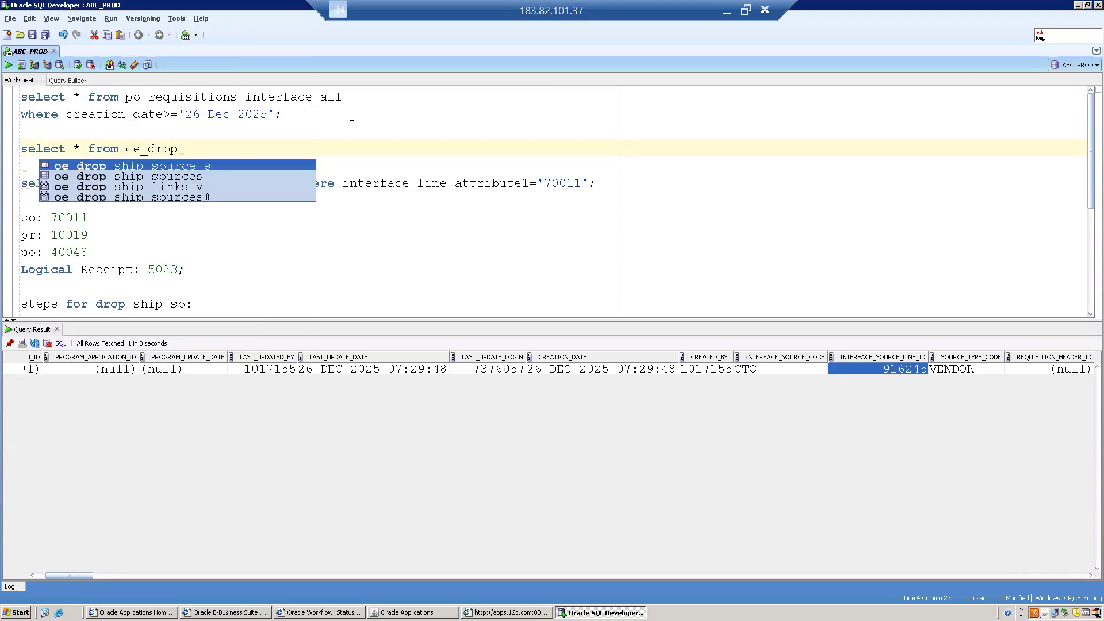
key("Return")
type(";")
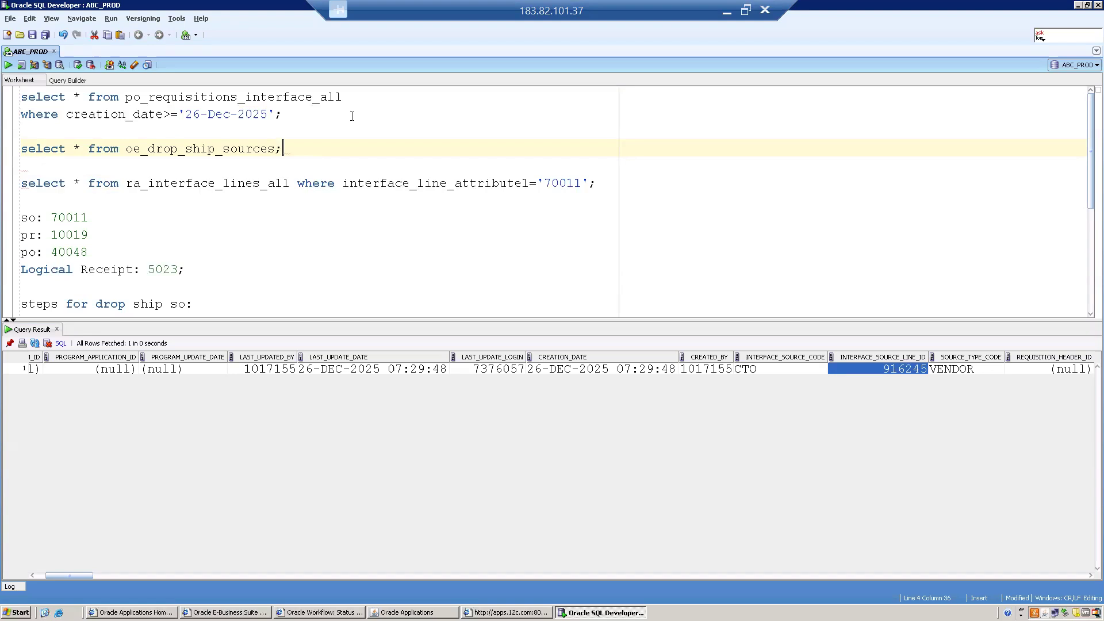
key("ctrl+Return")
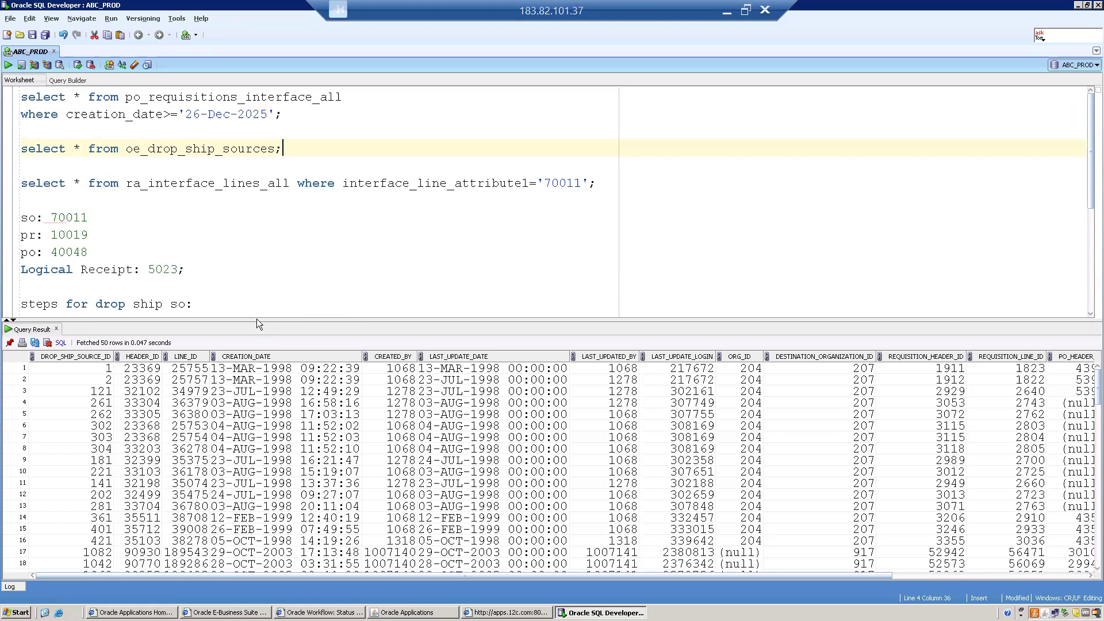
- Enlarge the result pane and browse down to the recent 2025 drop-ship source rows
left_click_drag(256, 319, 258, 263)
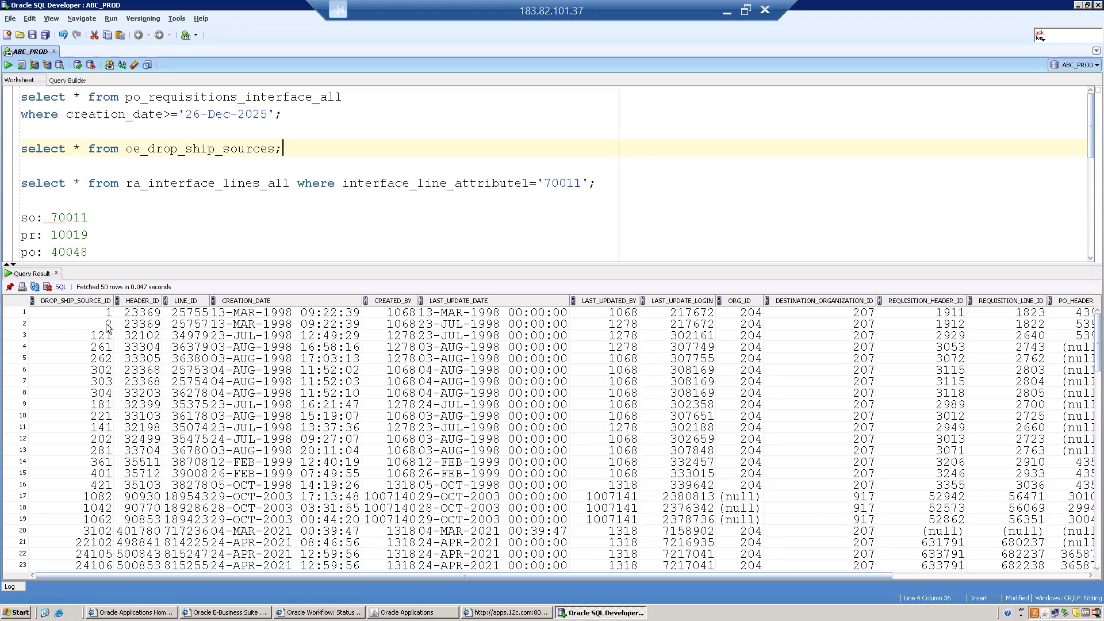
left_click(62, 322)
key("Down")
key("Down")
key("Down")
key("Down")
key("Down")
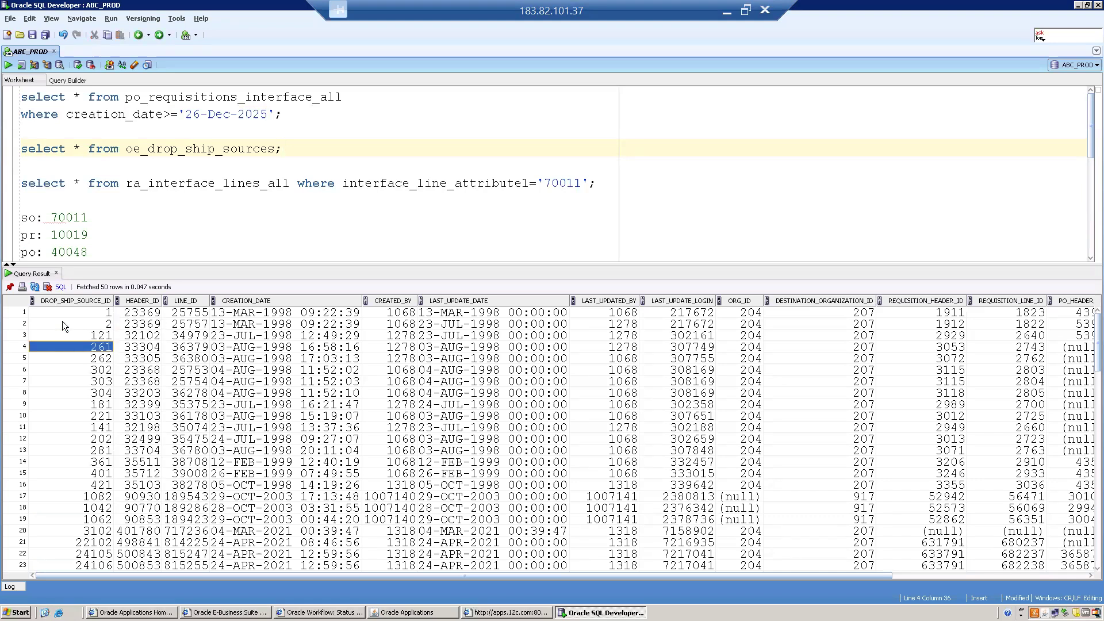
key("Up")
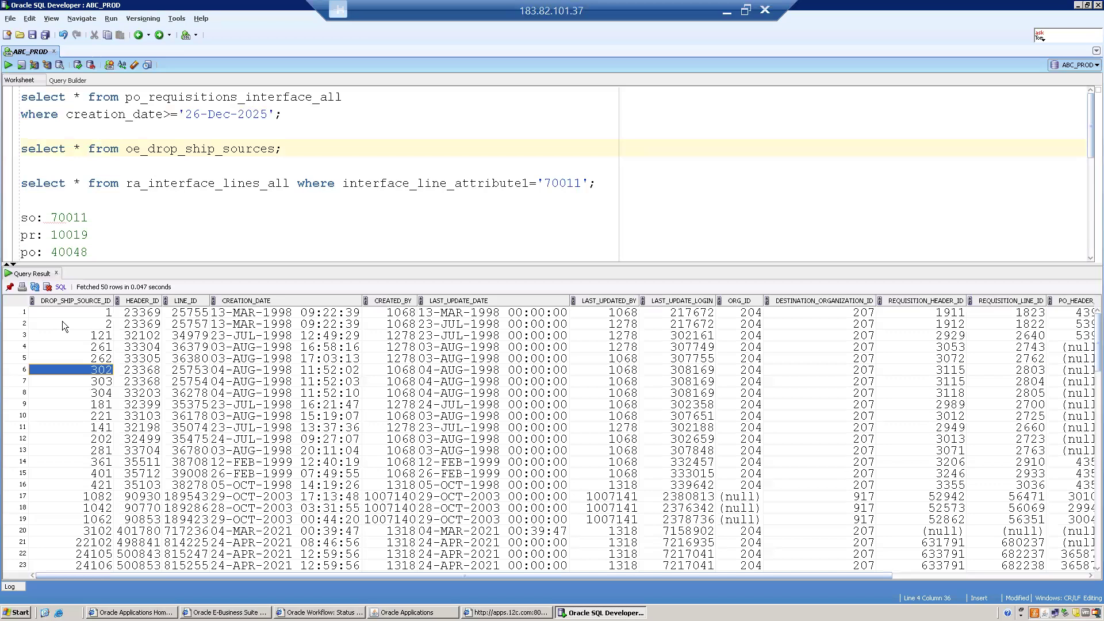
key("Down")
key("Down")
key("Down")
key("Down")
key("Down")
key("Down")
key("Down")
key("Down")
key("Down")
key("Down")
key("Down")
key("Down")
key("Down")
key("Down")
key("Down")
key("Down")
key("Down")
key("Down")
key("Down")
key("Down")
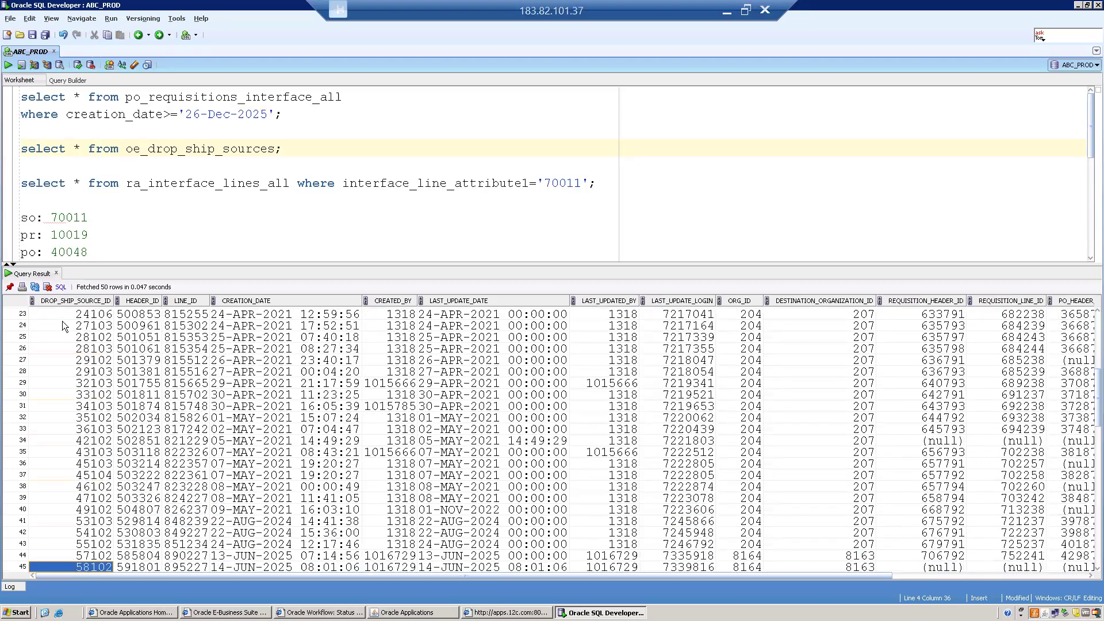
key("Down")
key("Down")
key("Down")
key("Down")
key("Down")
key("Down")
key("Down")
key("Down")
key("Down")
key("Down")
key("Down")
key("Down")
key("Down")
key("Down")
key("Down")
key("Down")
key("Down")
key("Down")
key("Down")
key("Down")
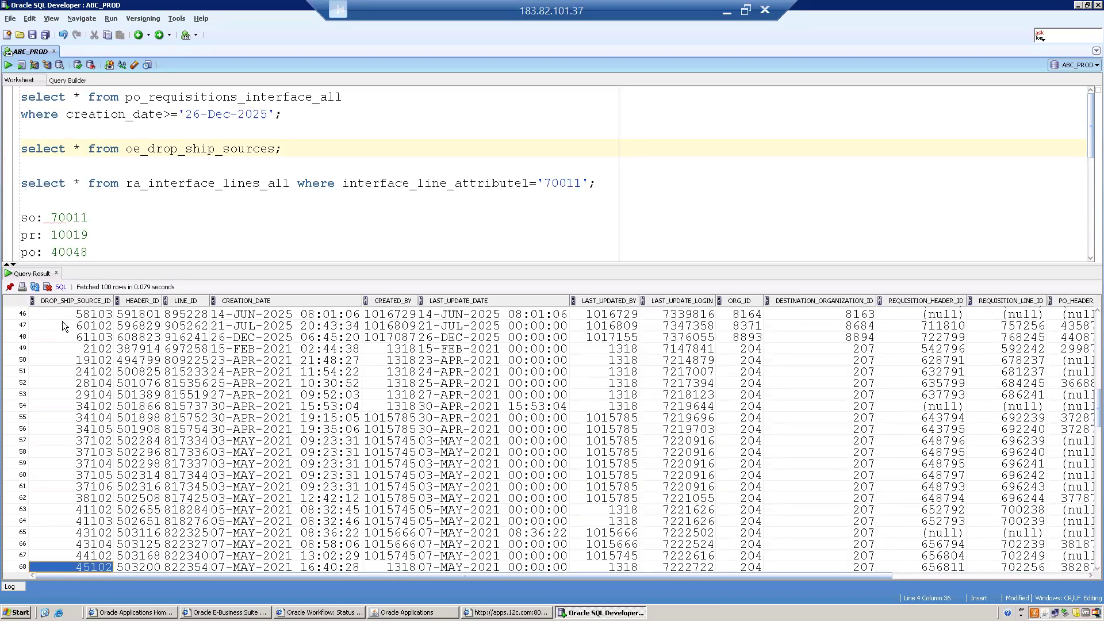
- Start a new line-6 query selecting from oe_order_headers_all, noting order number 70011
left_click(286, 148)
key("Return")
key("Return")
type("select * ")
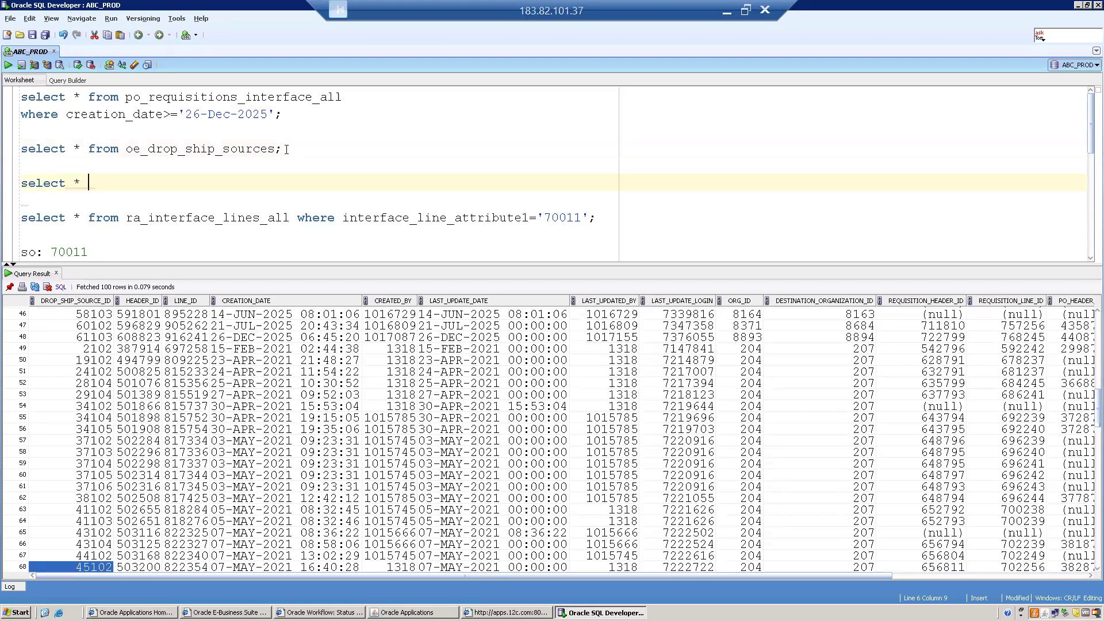
type("from oe")
key("BackSpace")
left_click(589, 216)
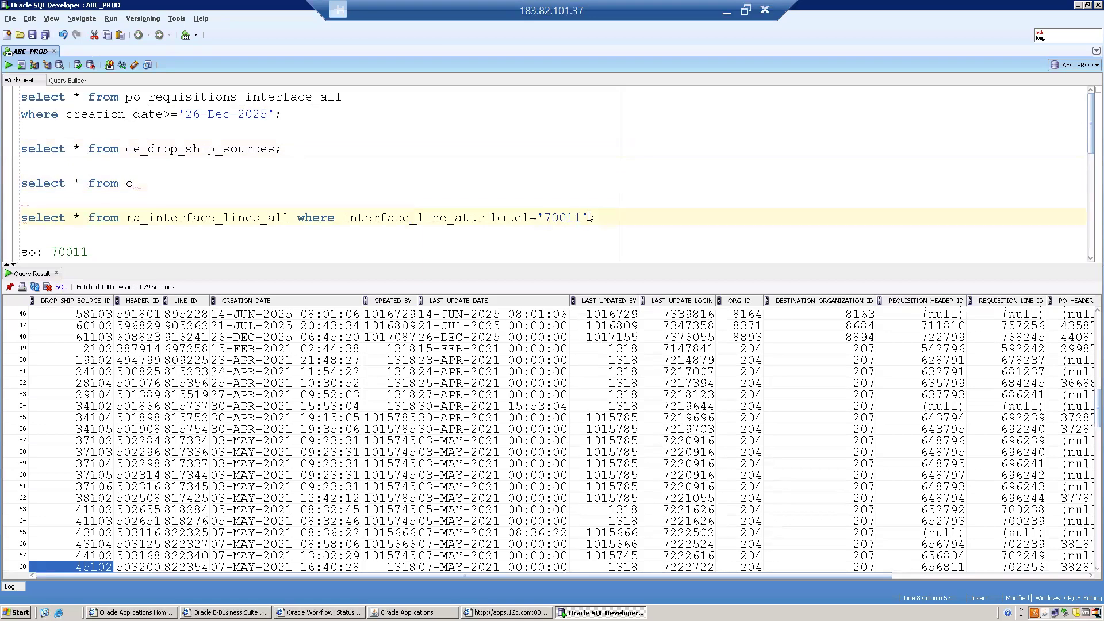
double_click(568, 219)
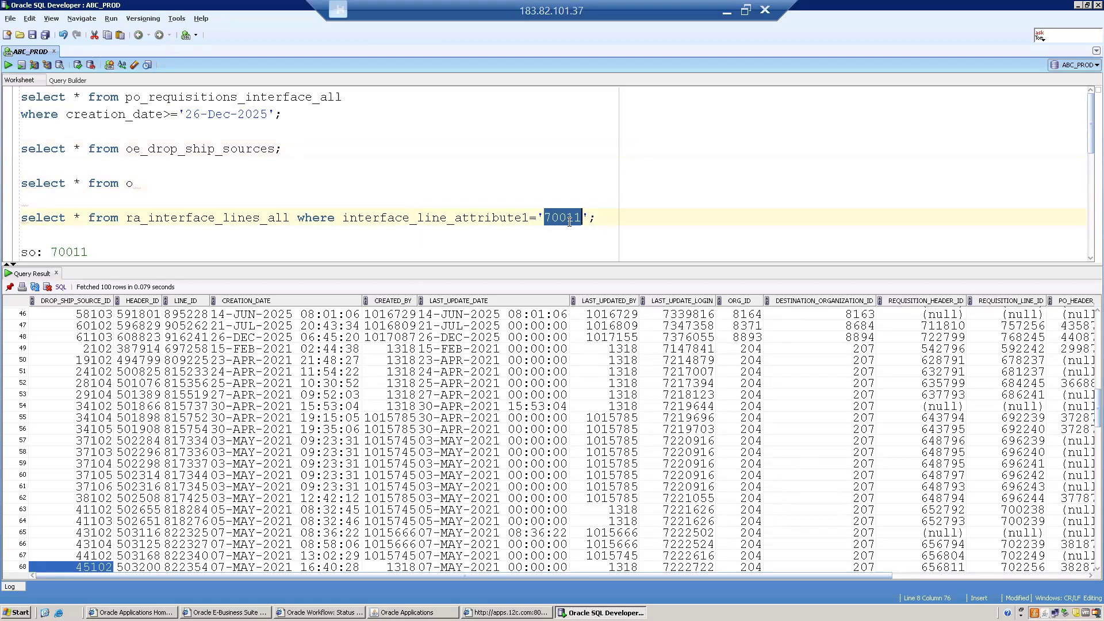
left_click(133, 182)
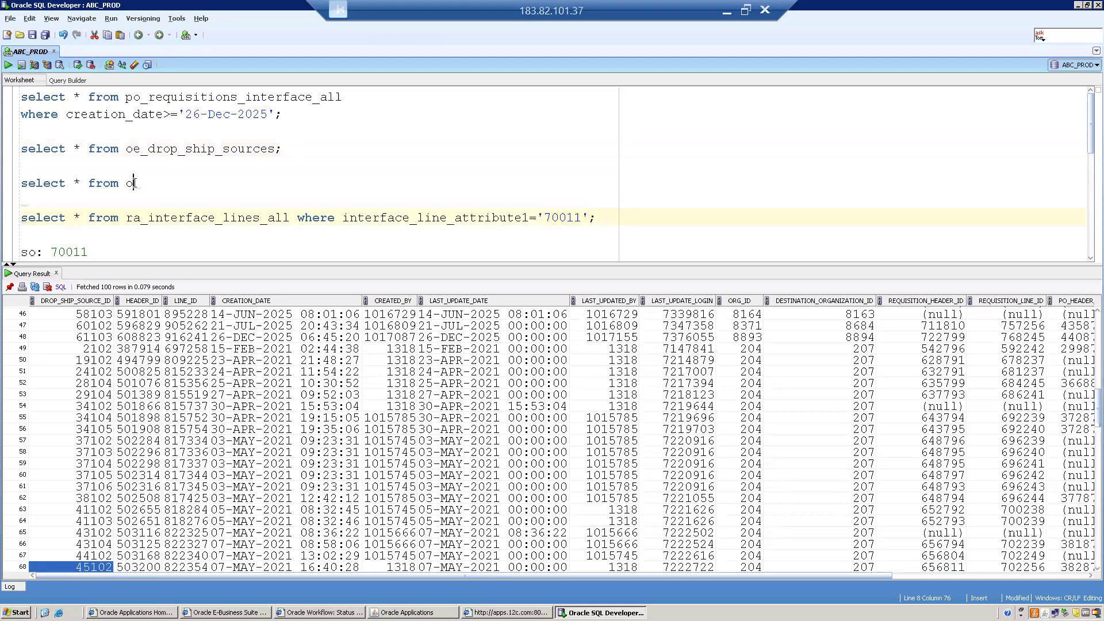
key("BackSpace")
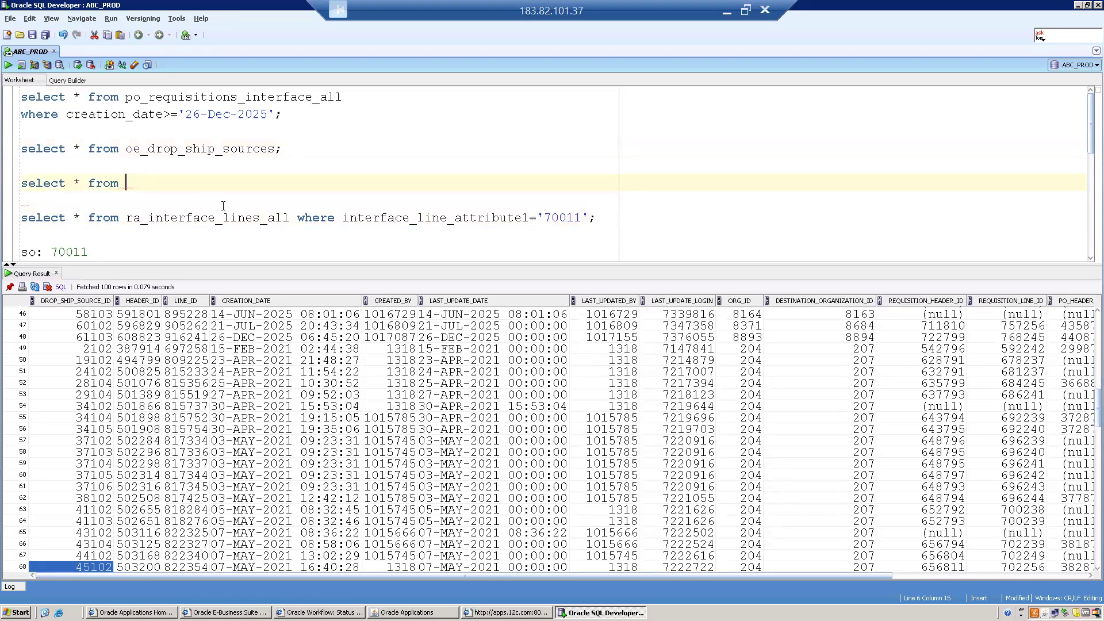
type("oe")
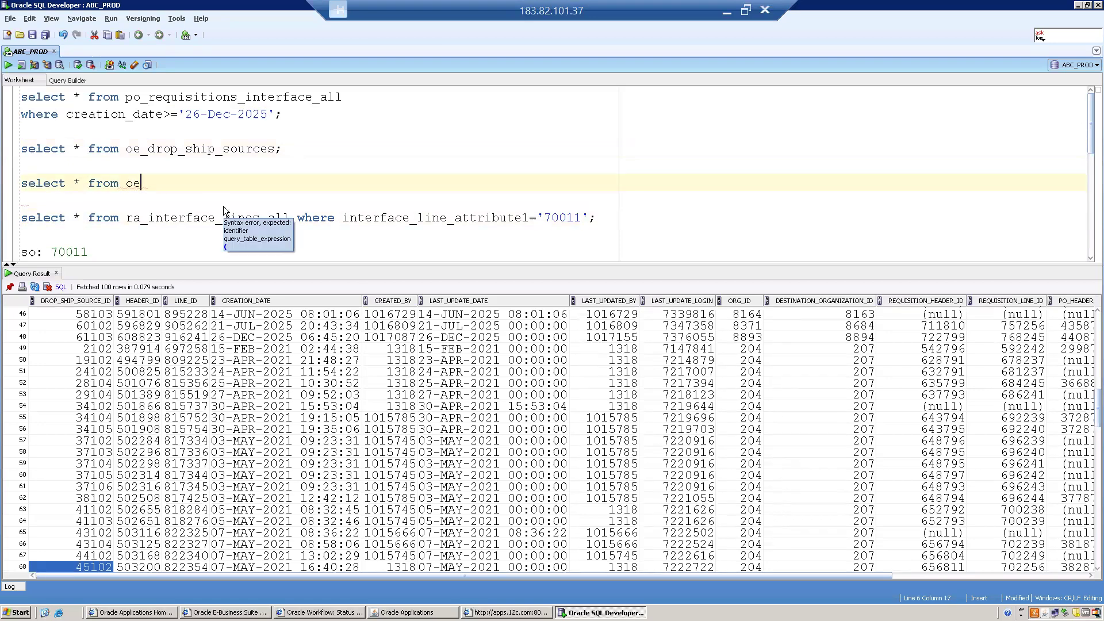
type("_order_")
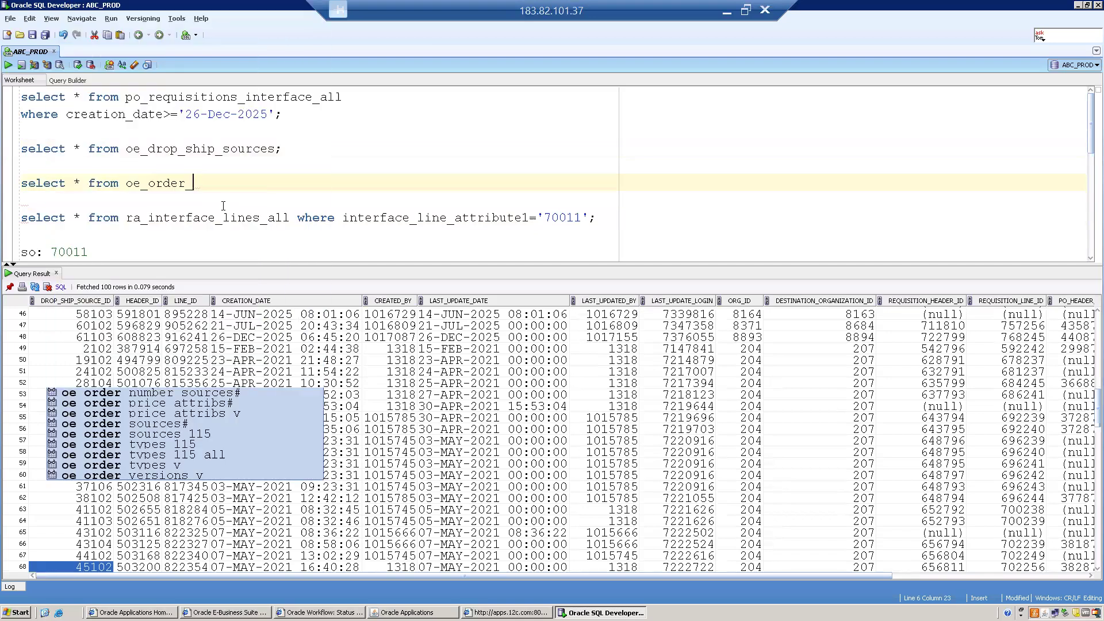
type("header")
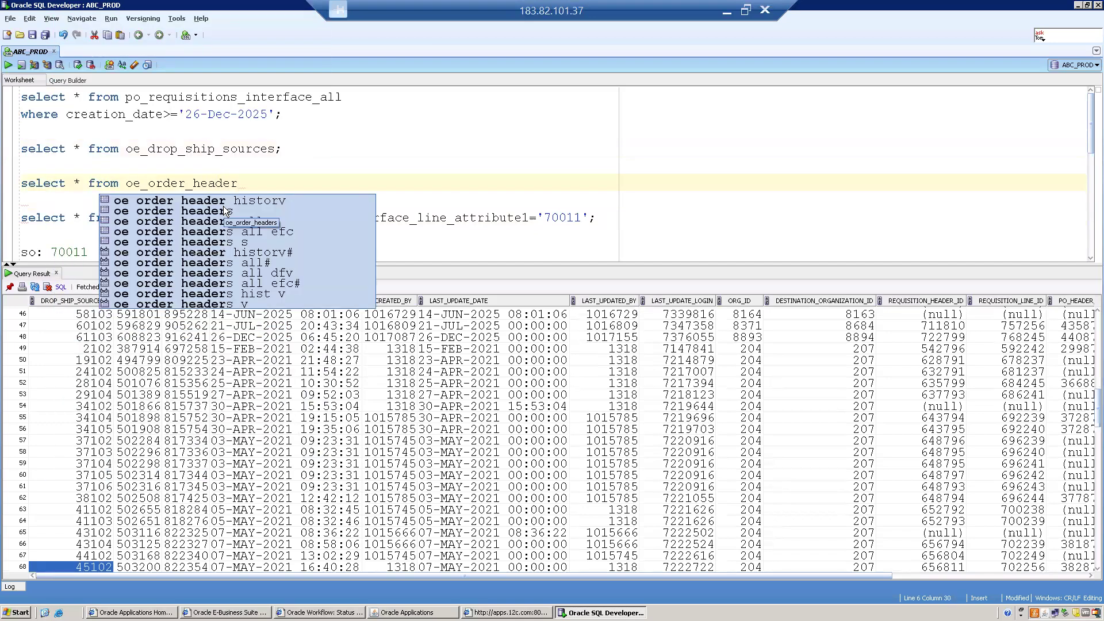
double_click(224, 211)
- Filter the headers query with where order_number=70011 and run it, returning two rows
type("_all where")
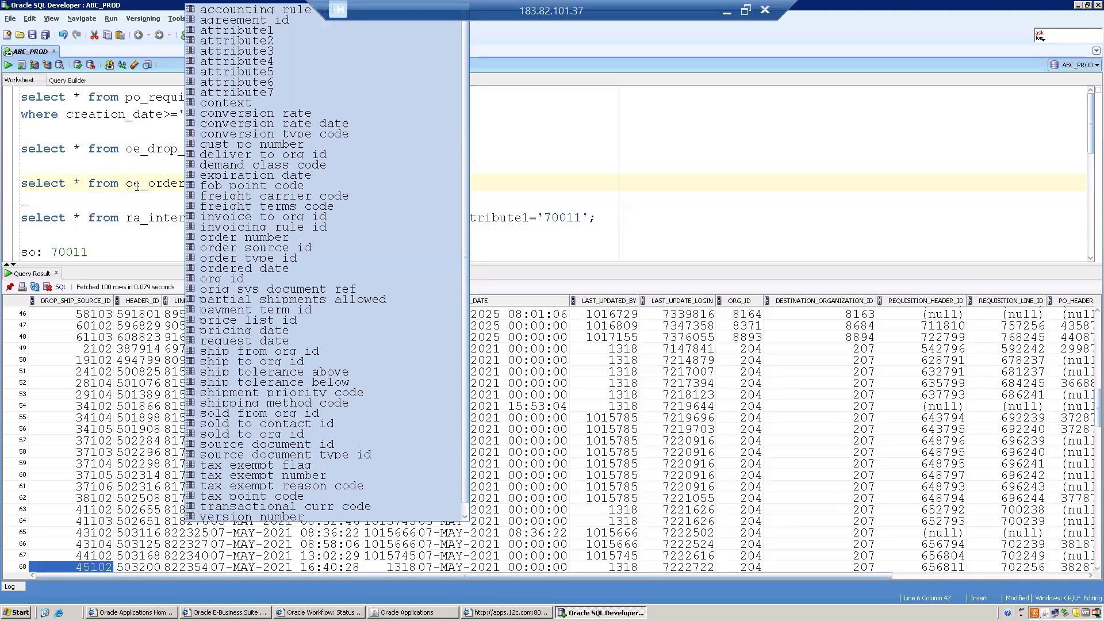
key("Escape")
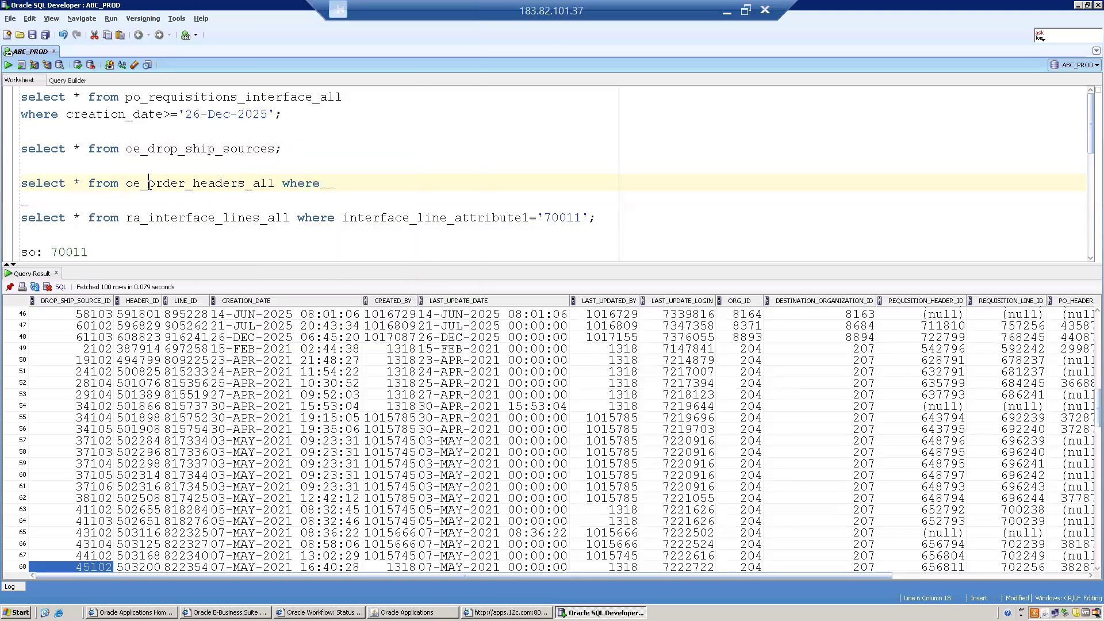
double_click(149, 151)
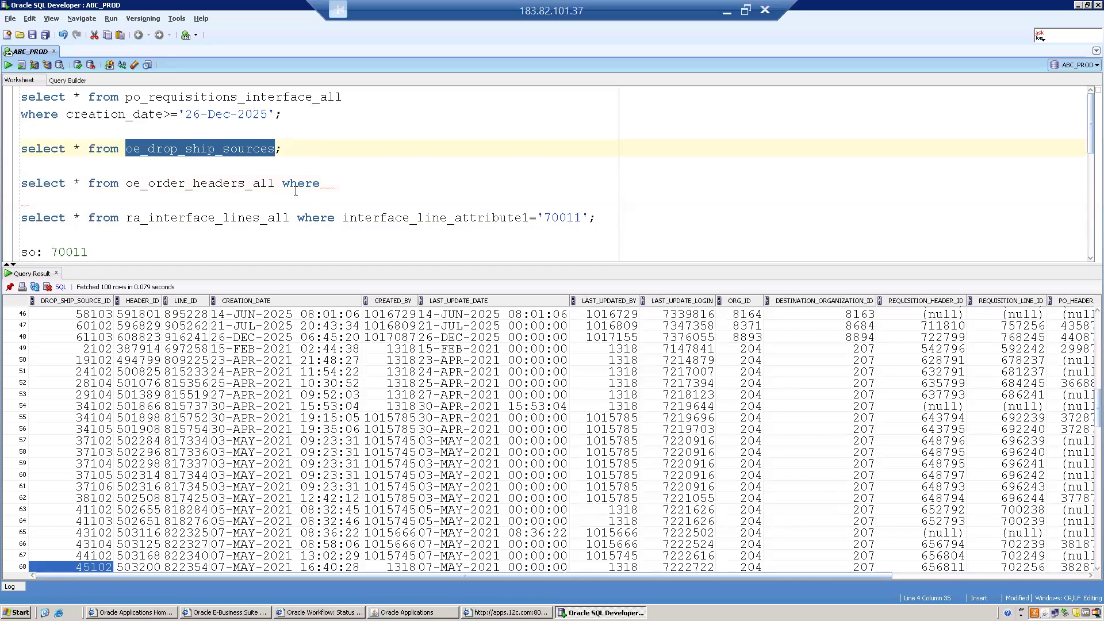
left_click(344, 184)
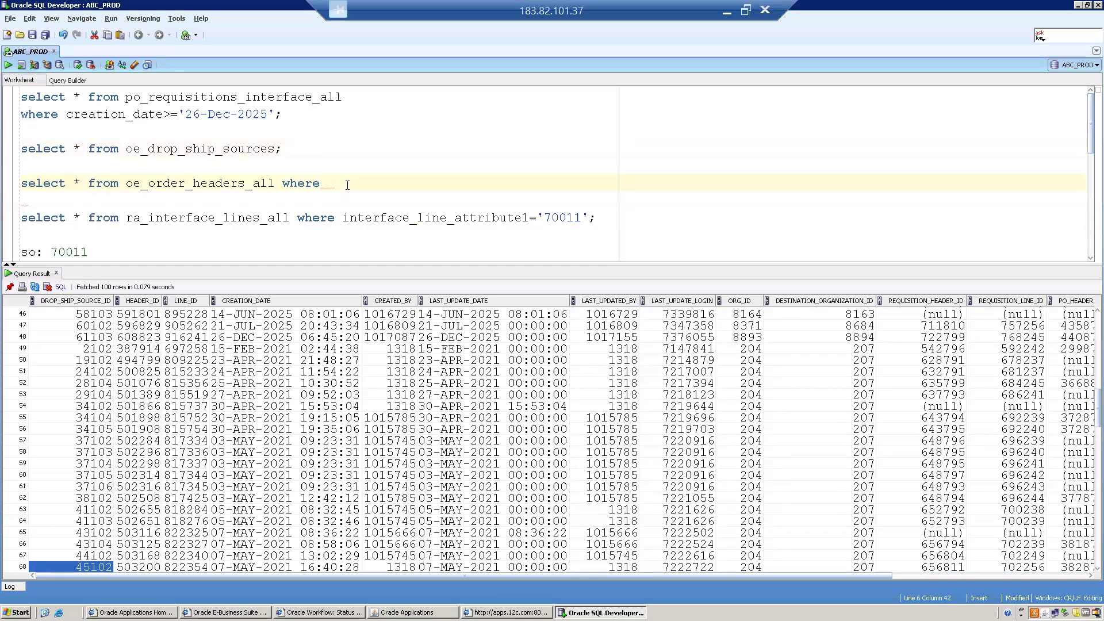
type("order")
type("_numbe")
type("r=")
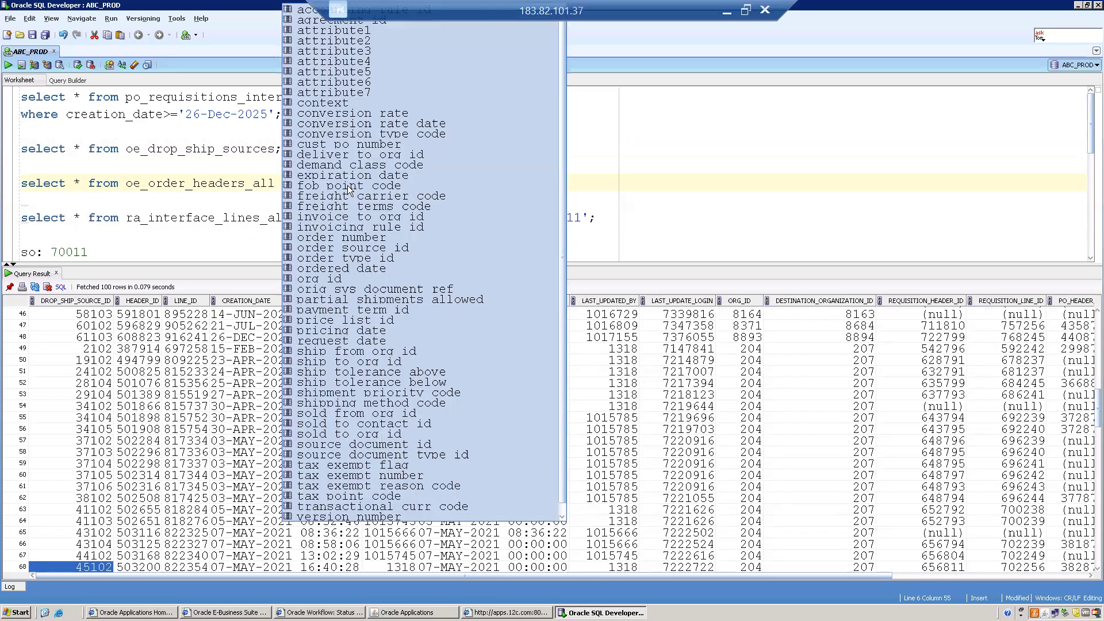
type("70011;")
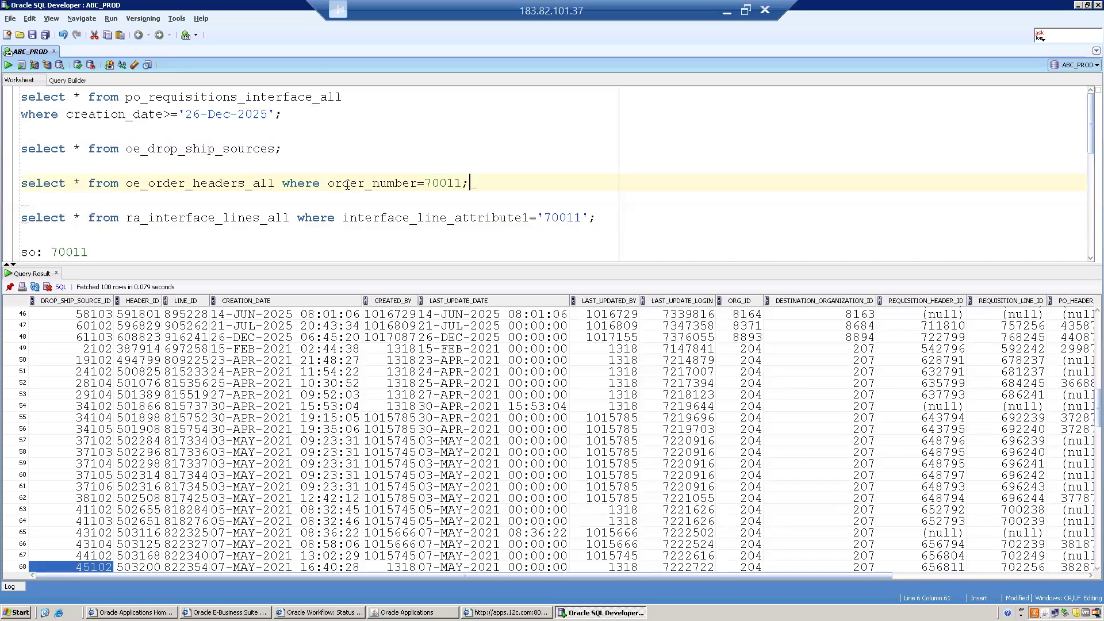
key("ctrl+Return")
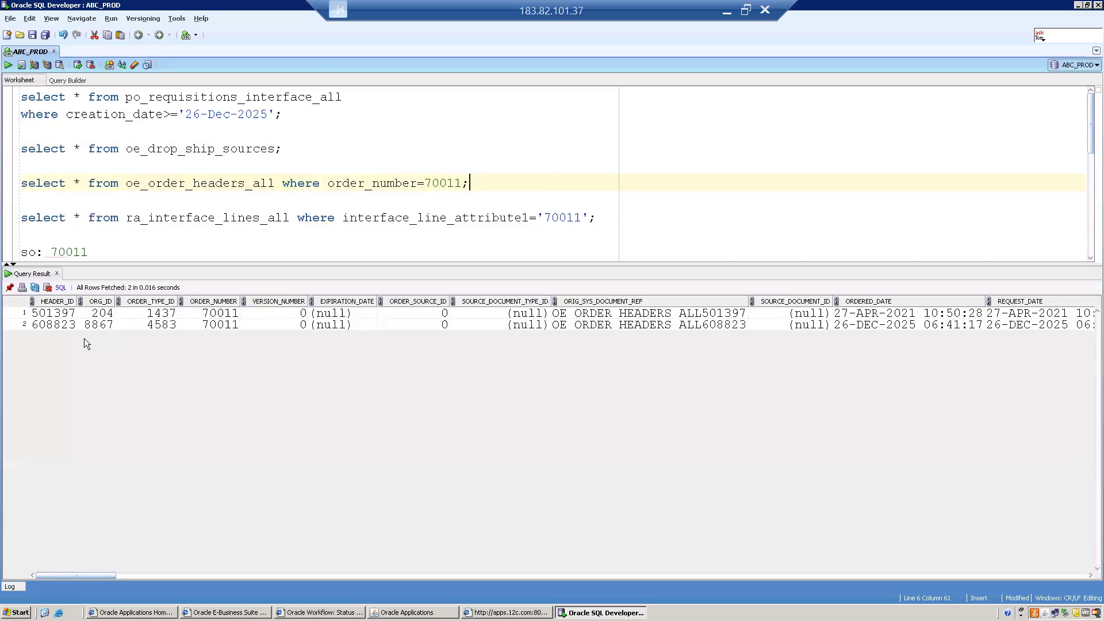
- Review the second order header row, then rerun the unfiltered drop-ship sources query
left_click(848, 325)
key("Left")
key("Left")
key("Left")
key("Left")
key("Left")
key("Left")
key("Left")
key("Left")
key("Left")
key("Left")
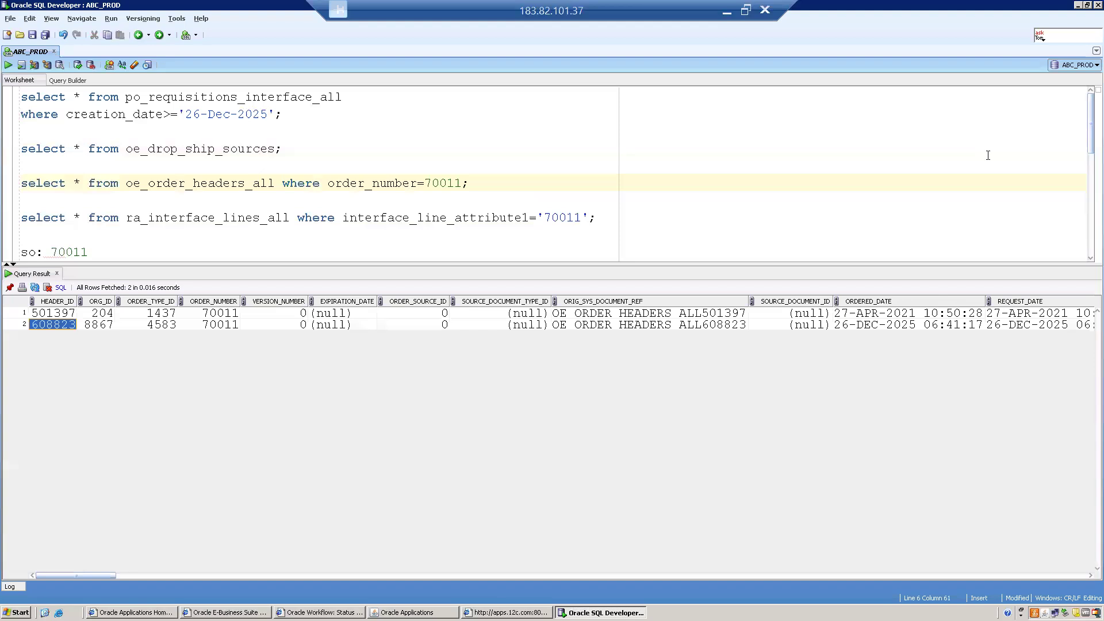
left_click(312, 151)
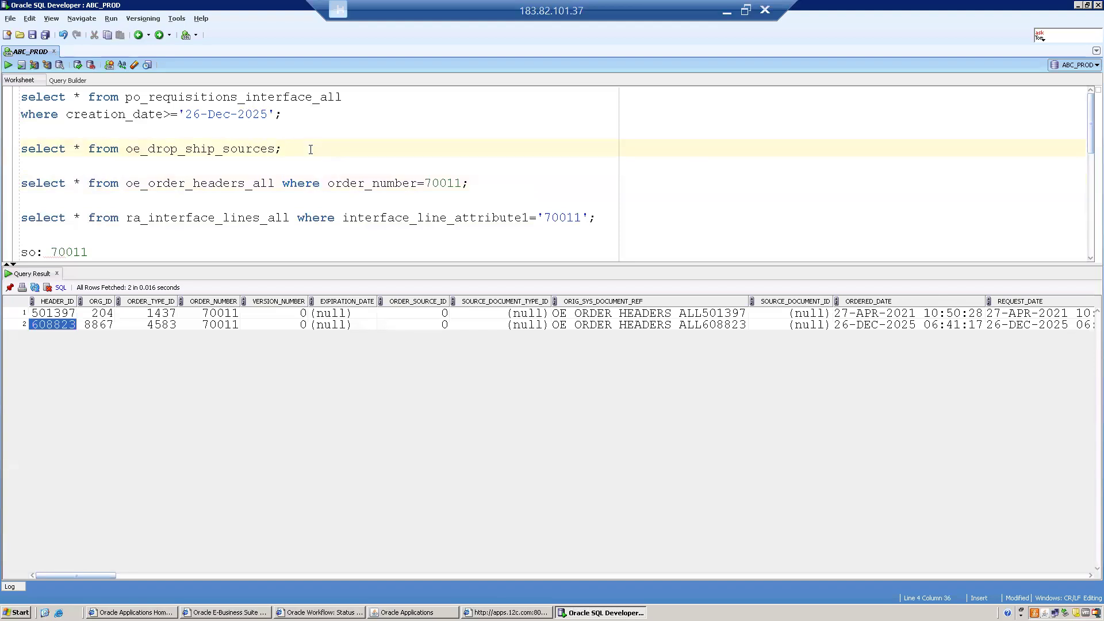
key("ctrl+Return")
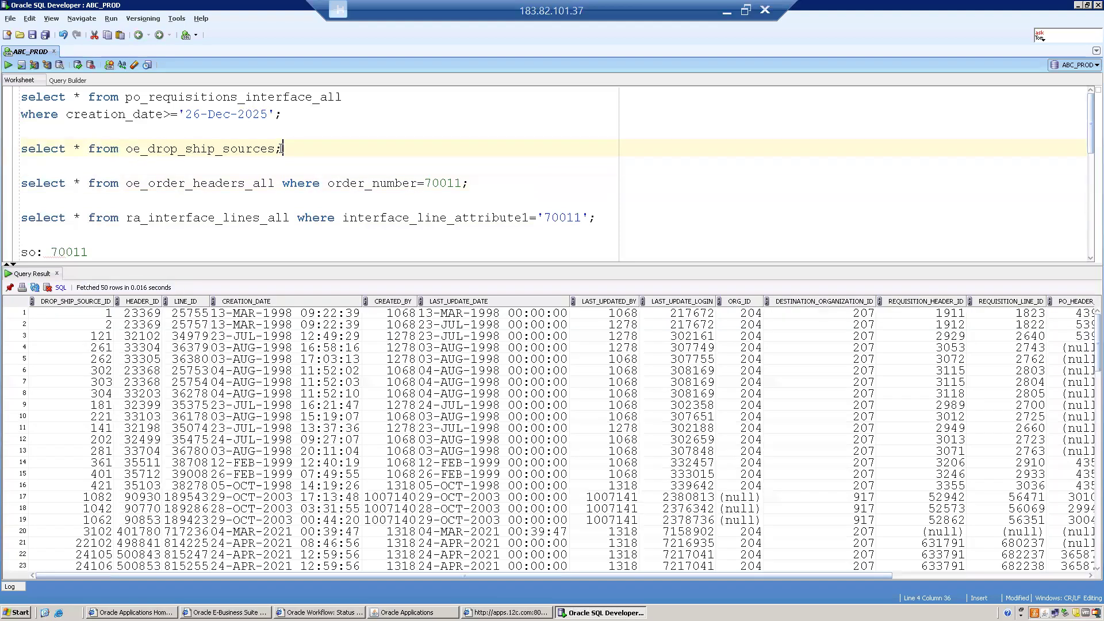
- Add where header_id=608823 to the drop-ship sources query and run it
type("where ")
type("ea")
key("BackSpace")
key("BackSpace")
type("header_id=608823")
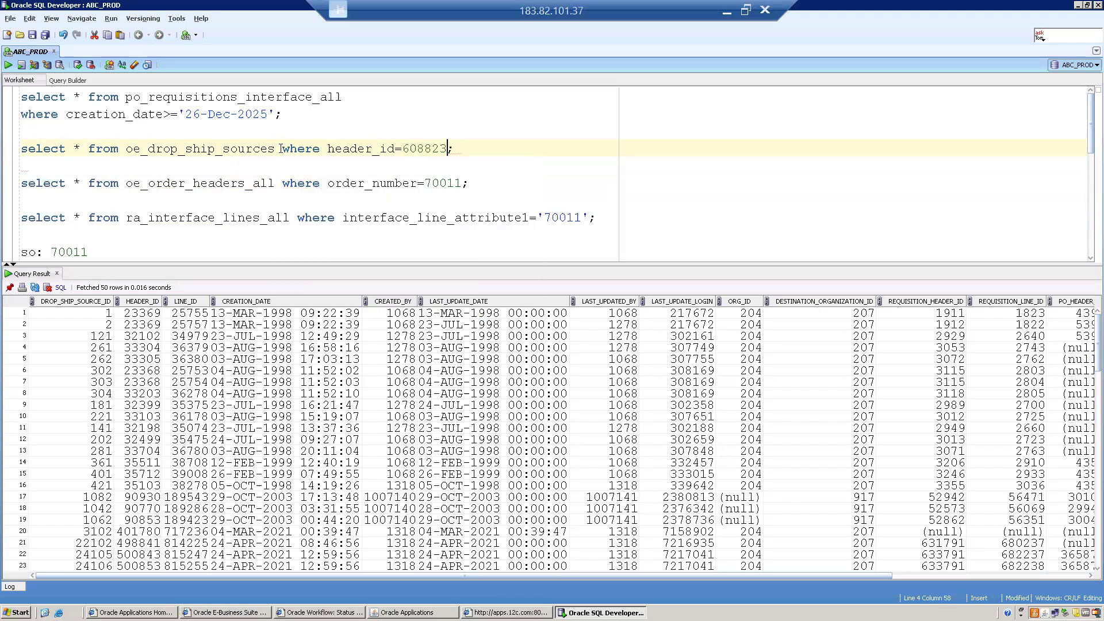
key("ctrl+Return")
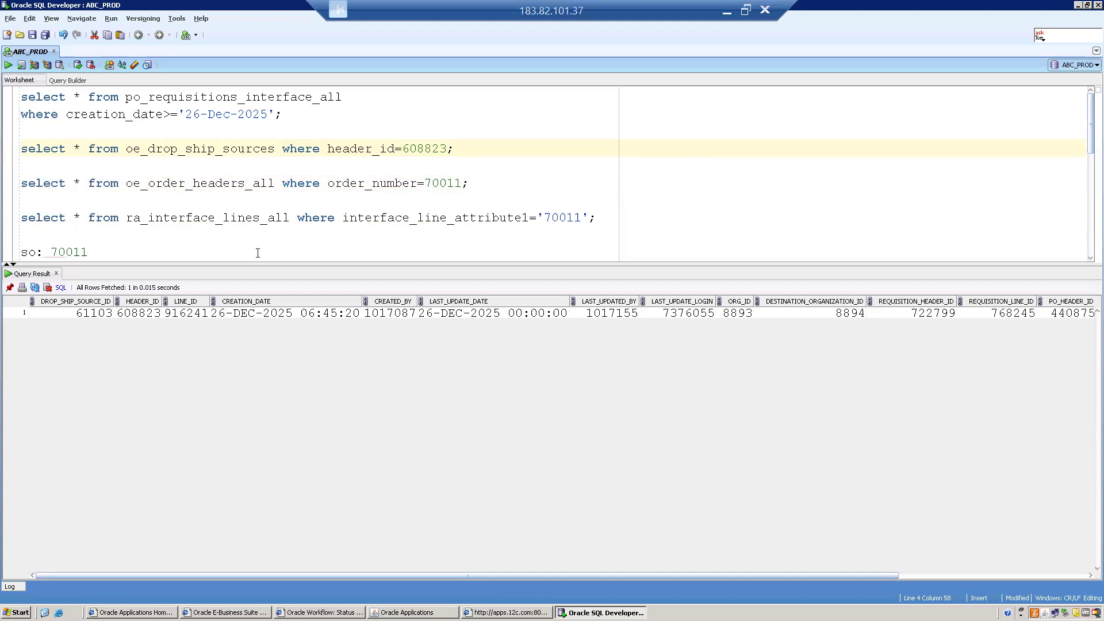
left_click(76, 314)
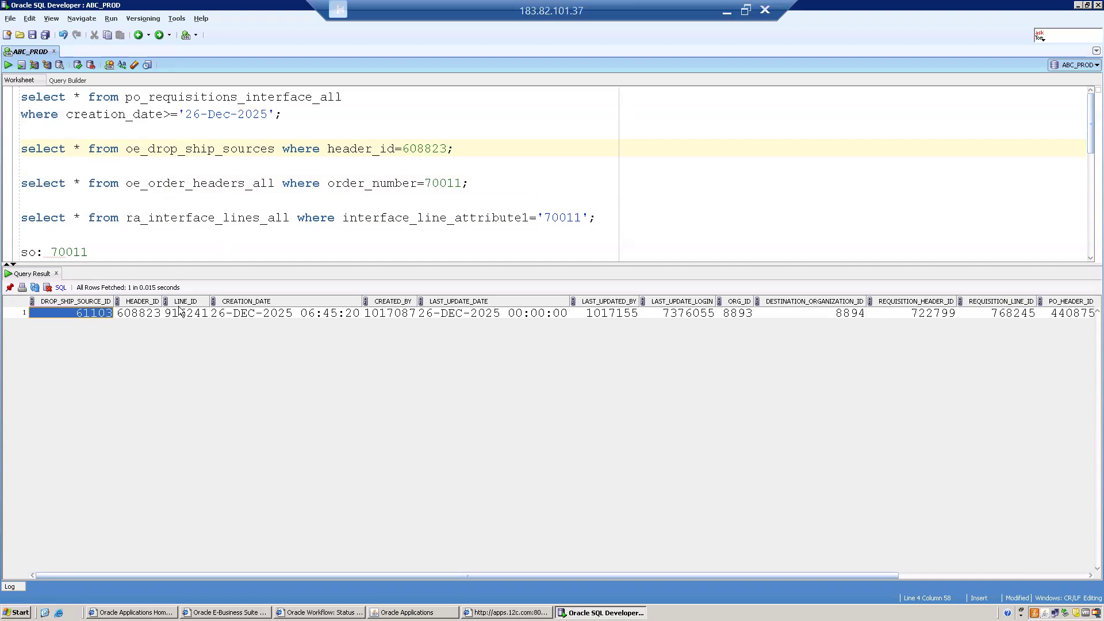
left_click(138, 314)
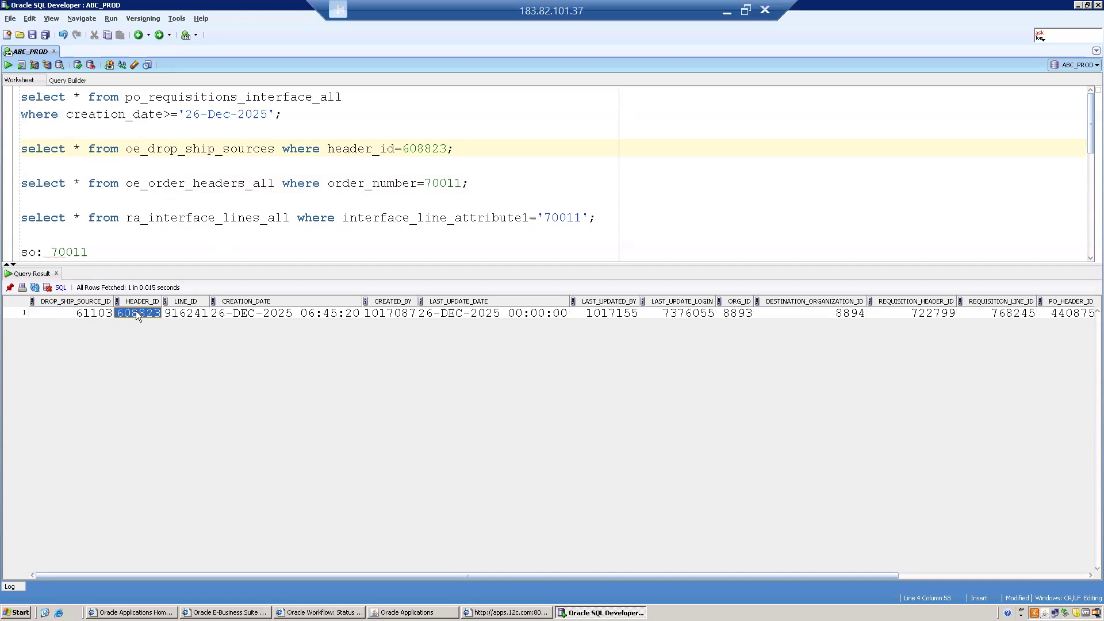
key("Right")
key("Right")
key("Right")
key("Right")
key("Right")
key("Right")
key("Right")
key("Right")
key("Right")
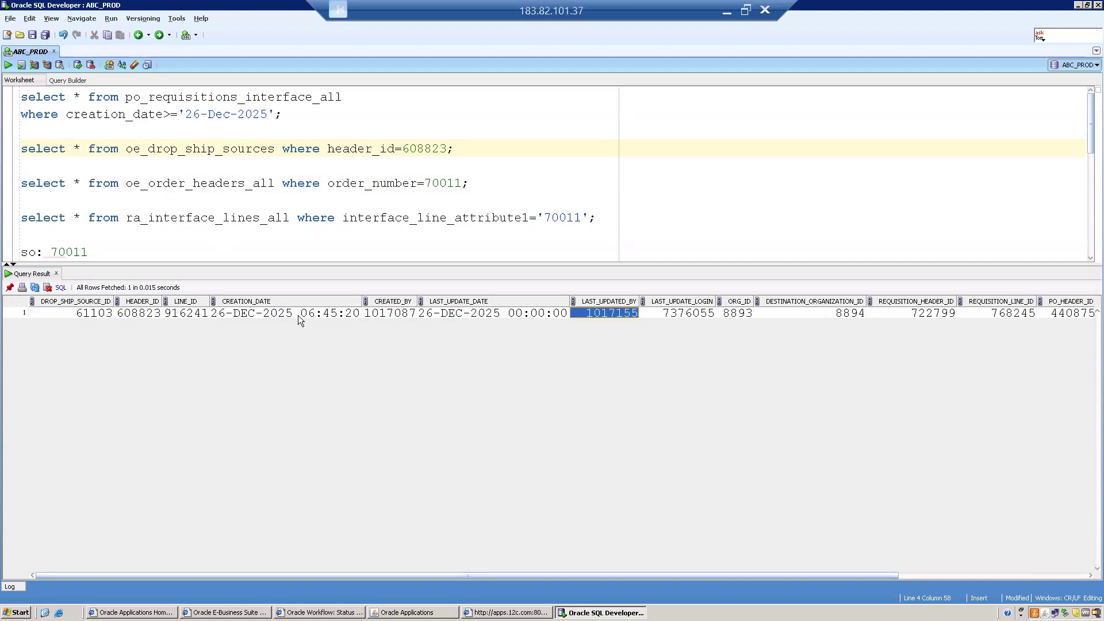
key("Right")
key("Right")
key("Right")
key("Right")
key("Right")
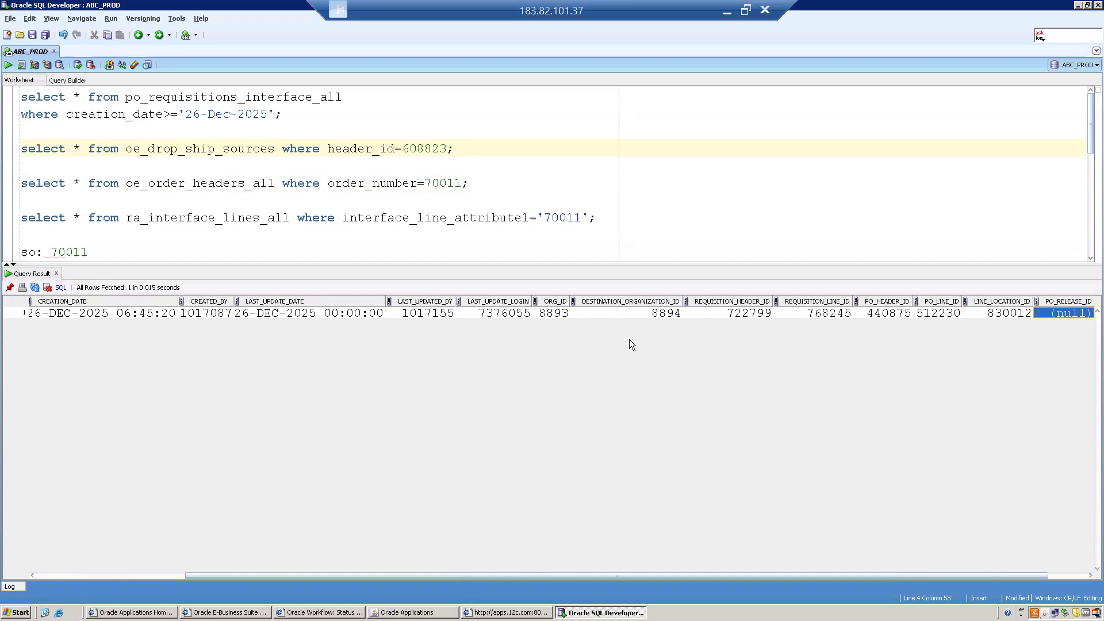
left_click(737, 313)
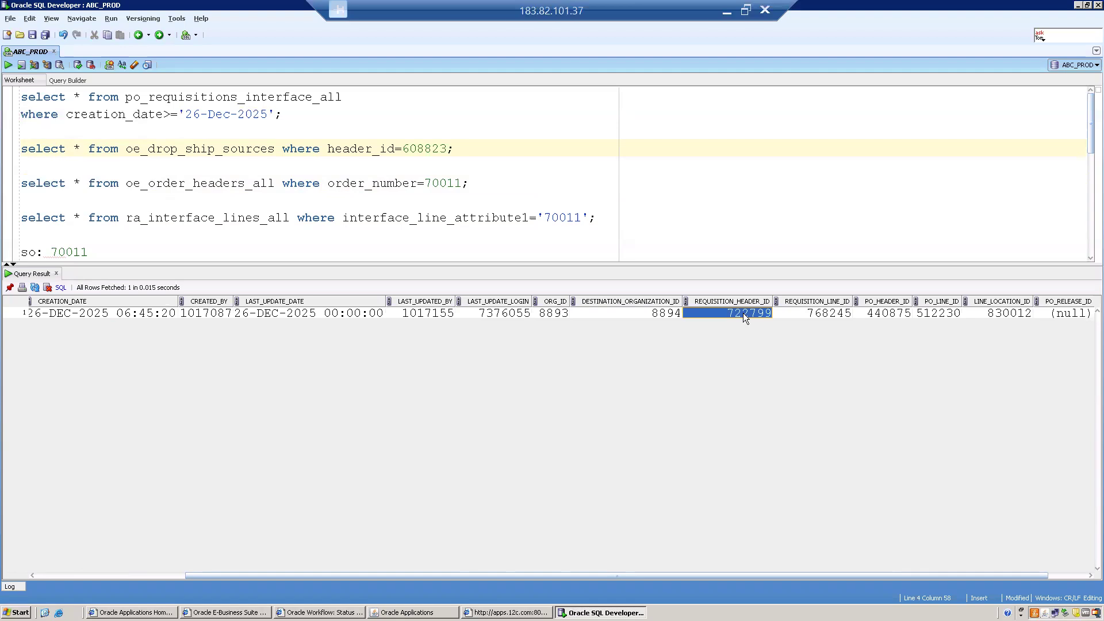
left_click(823, 314)
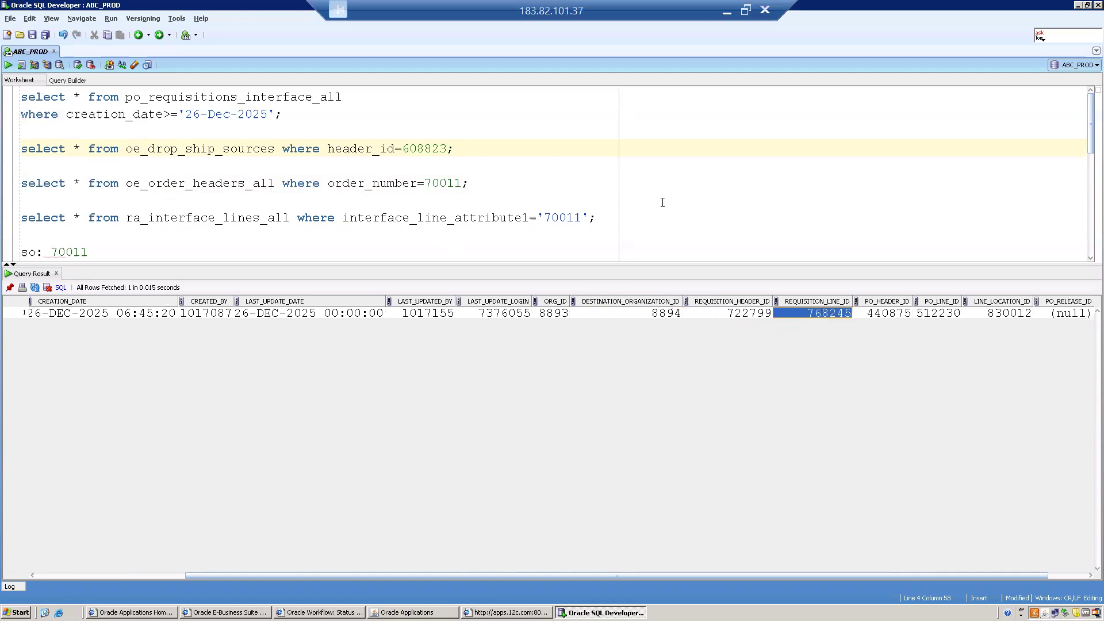
left_click(891, 315)
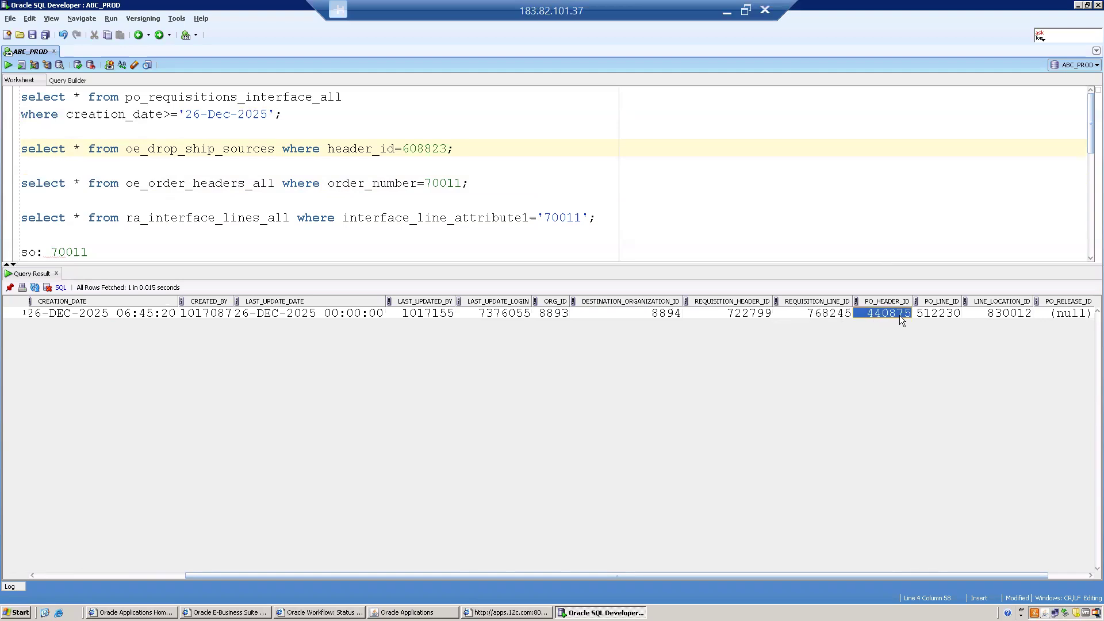
left_click(941, 316)
left_click(997, 316)
key("Right")
key("Right")
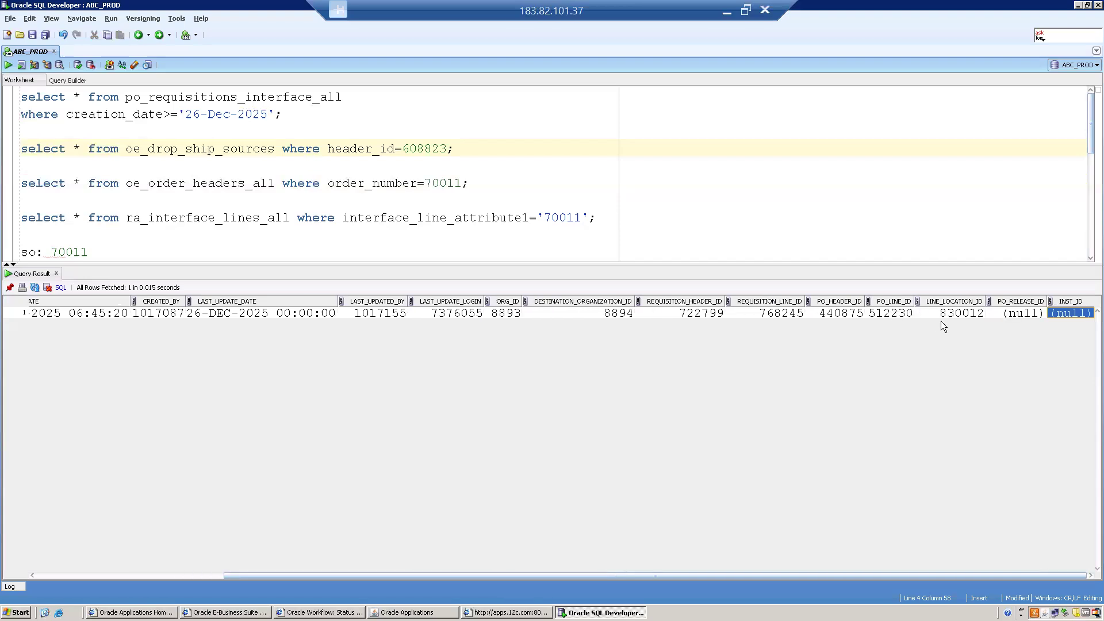
left_click(1010, 316)
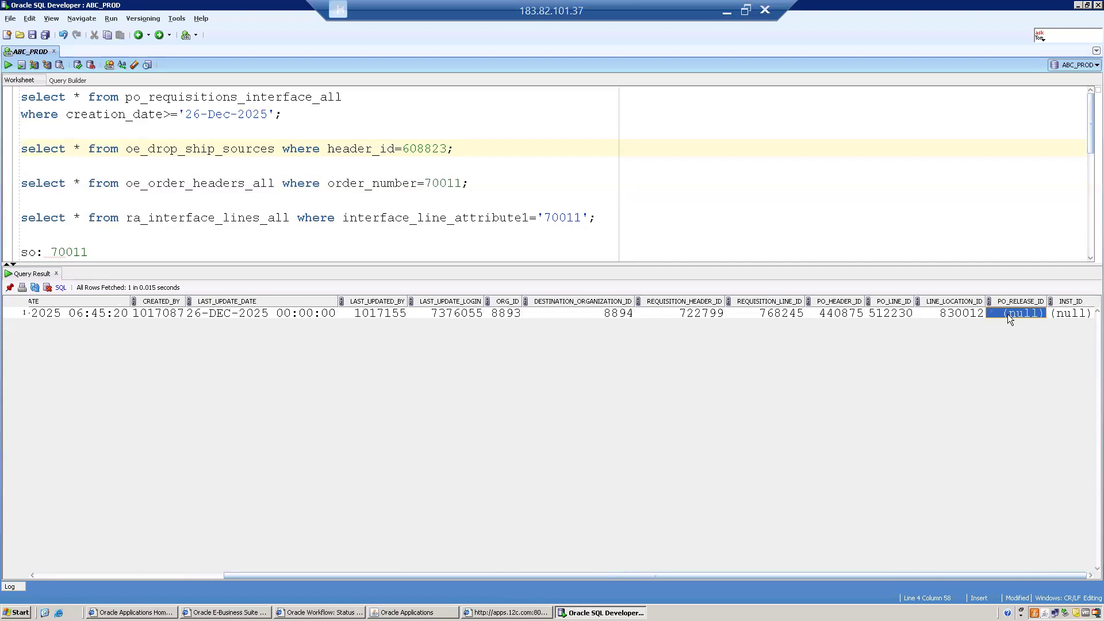
key("Left")
key("Right")
key("Right")
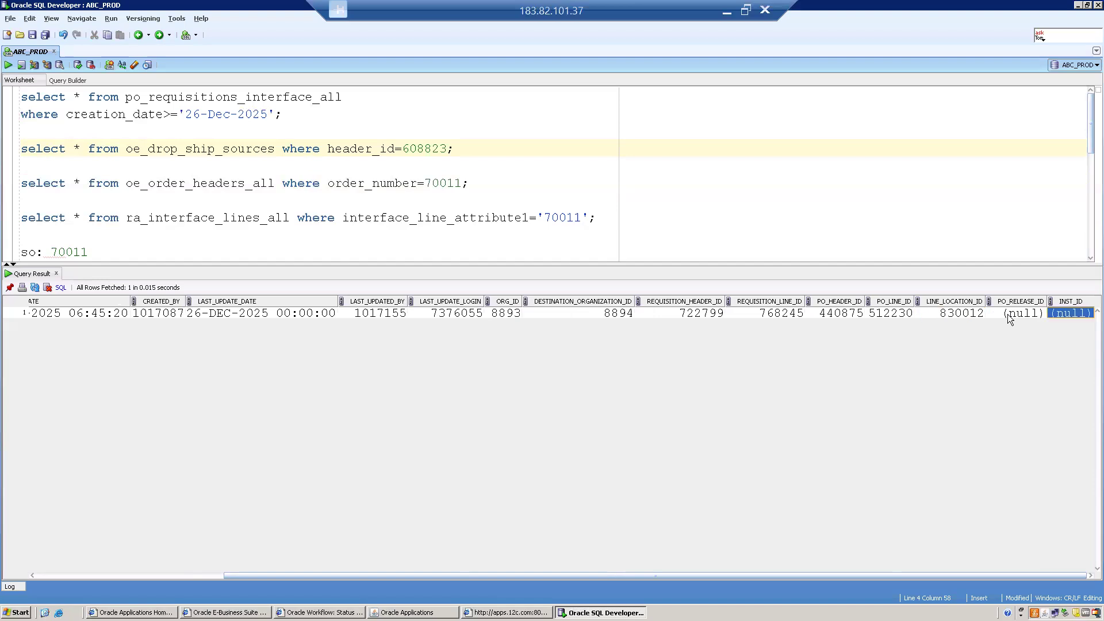
key("Left")
key("Left")
key("Left")
key("Left")
key("Left")
key("Left")
key("Left")
key("Left")
key("Right")
key("Right")
key("Right")
key("Right")
key("Right")
key("Right")
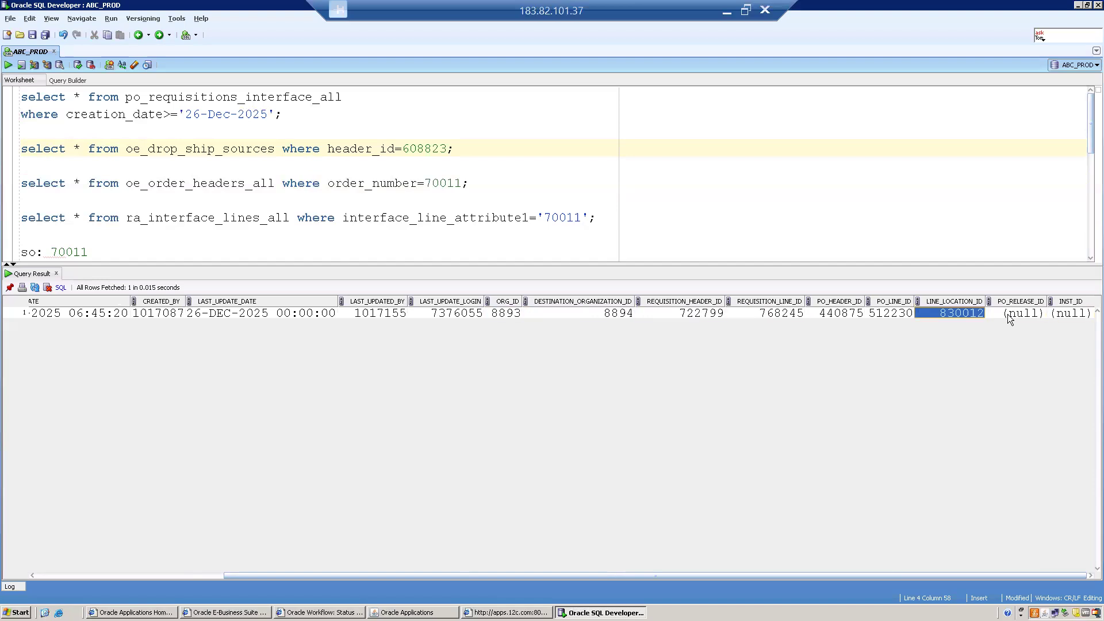
key("Right")
key("Right")
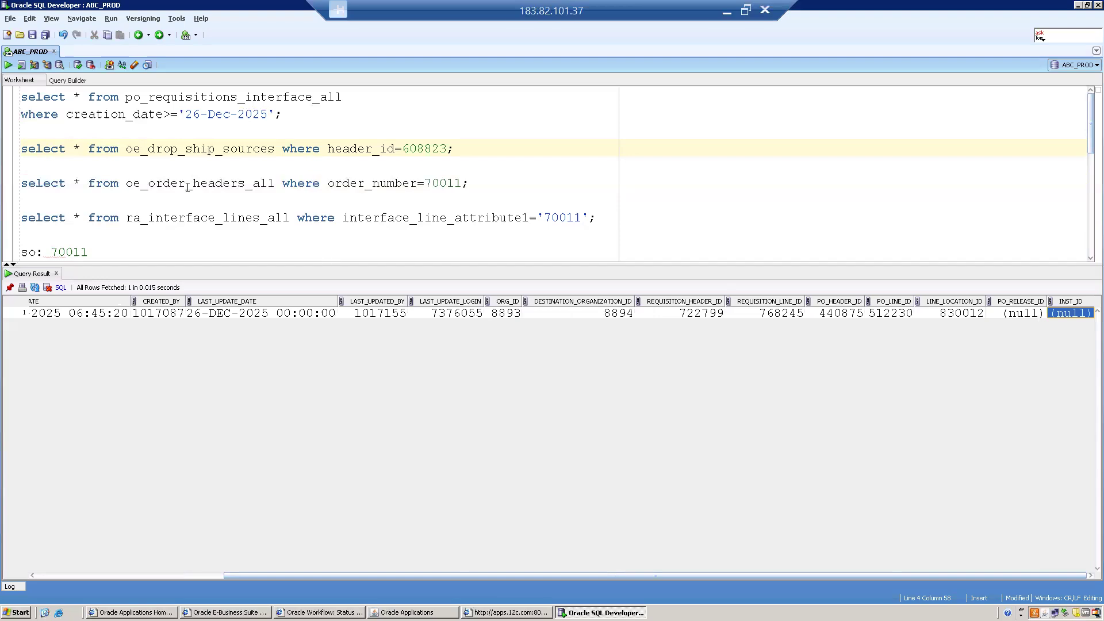
double_click(171, 150)
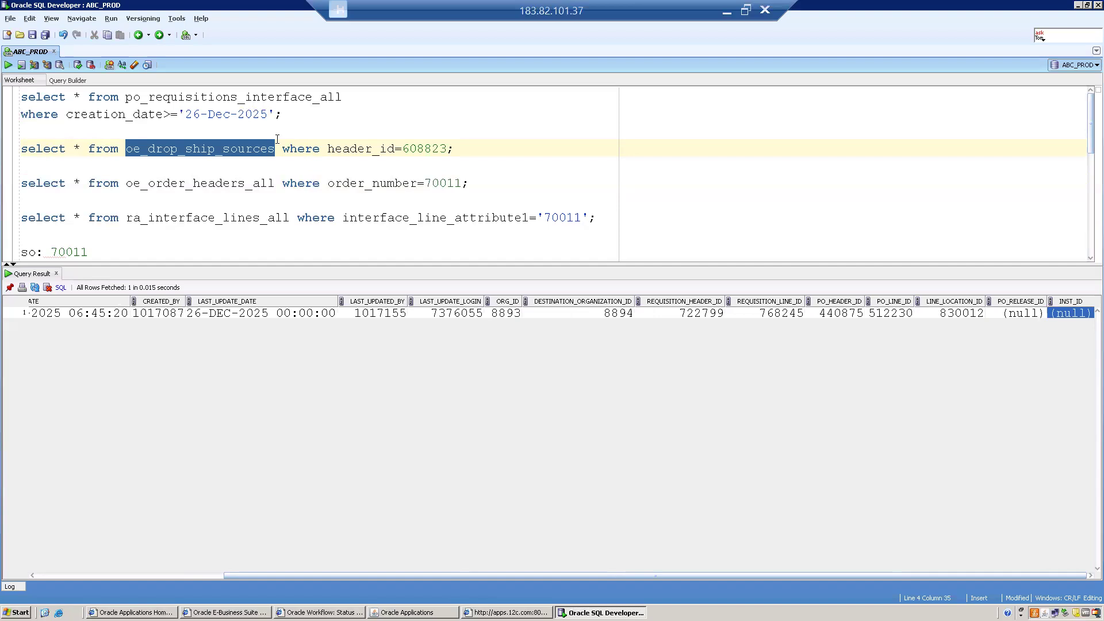
- Run the po_requisitions_interface_all query, checking the order line's LINE_ID in Oracle Applications in between
left_click(291, 114)
key("ctrl+Return")
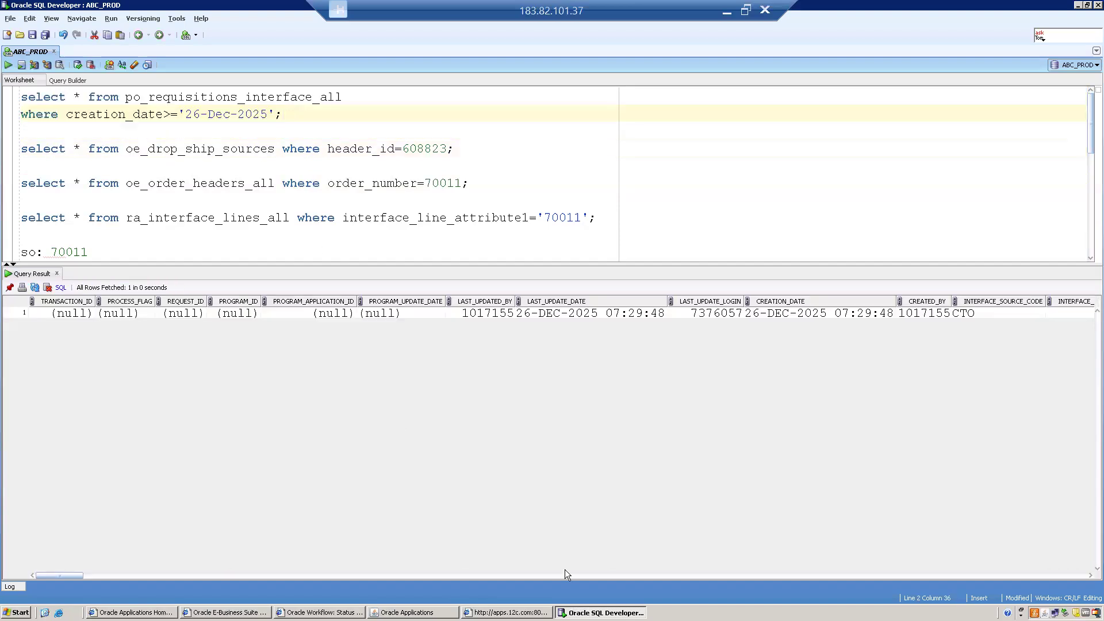
left_click(407, 612)
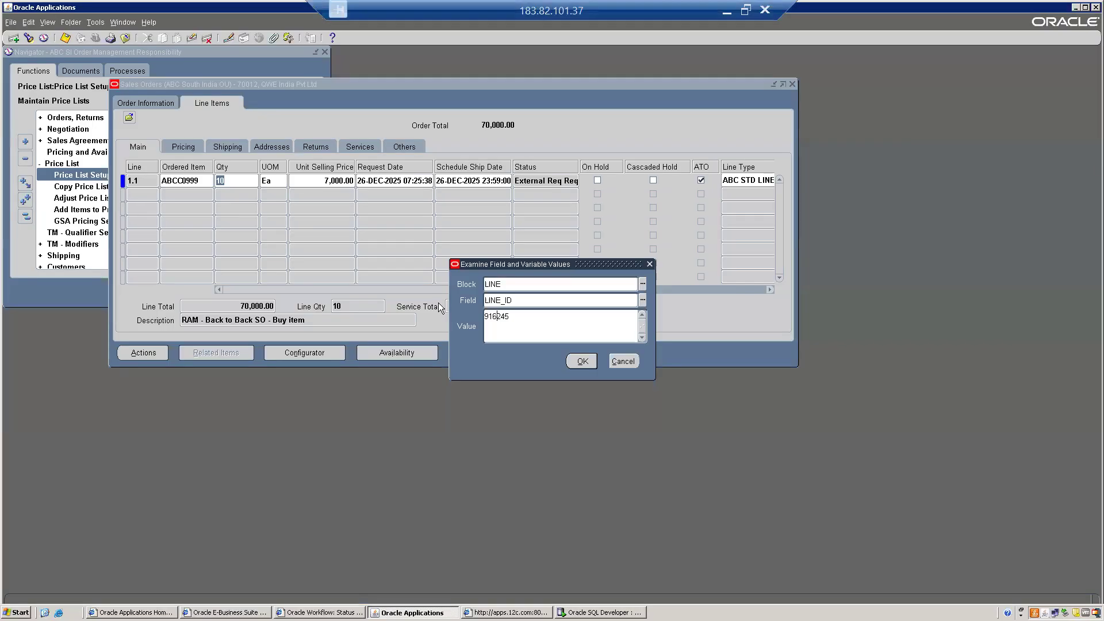
double_click(532, 299)
left_click(577, 611)
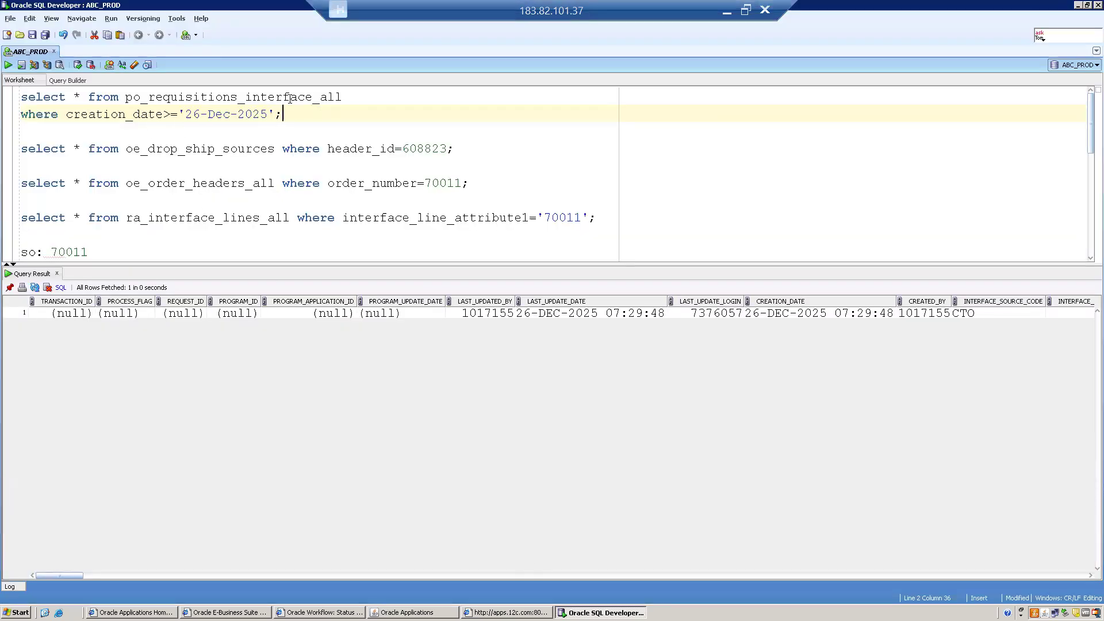
key("ctrl+Return")
- Move across the result row to INTERFACE_SOURCE_LINE_ID 916245 and SOURCE_TYPE_CODE VENDOR
left_click(816, 313)
key("Right")
key("Right")
key("Right")
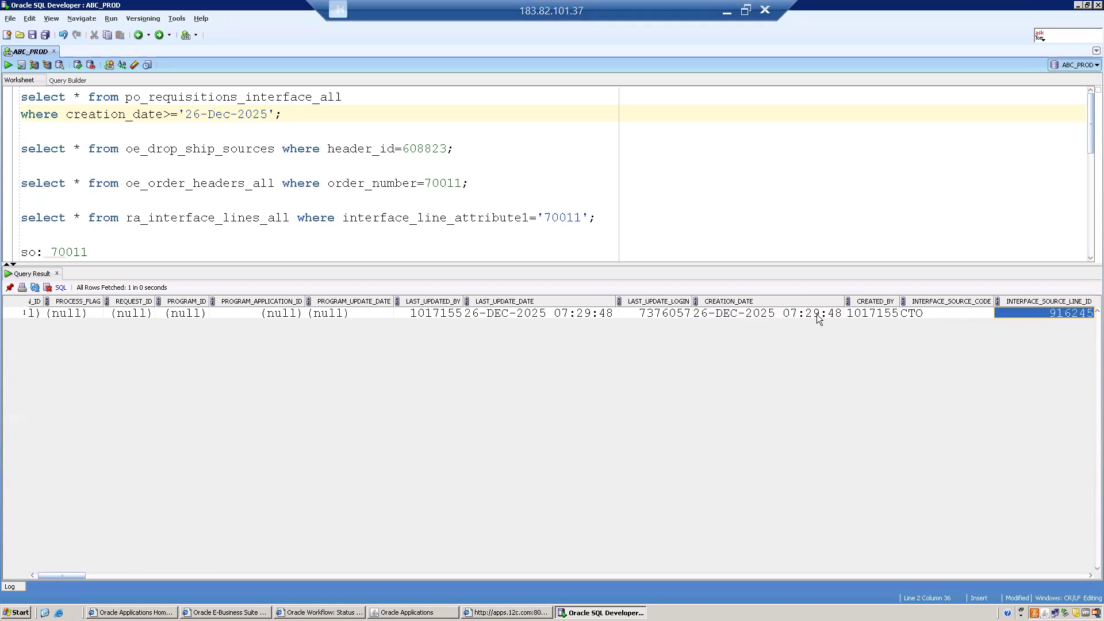
key("Right")
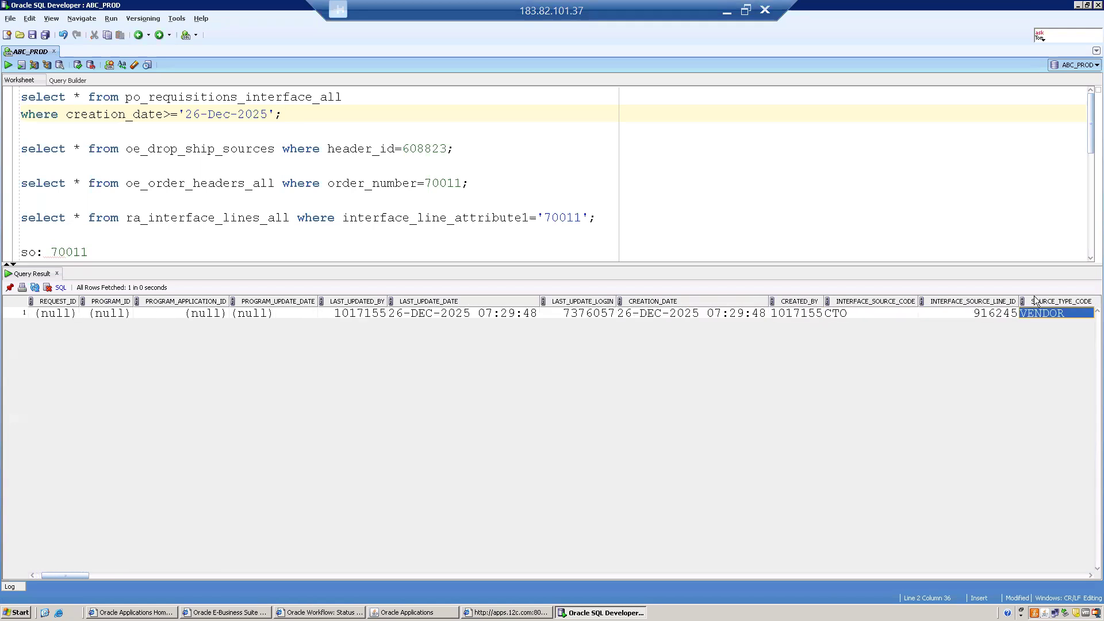
right_click(972, 312)
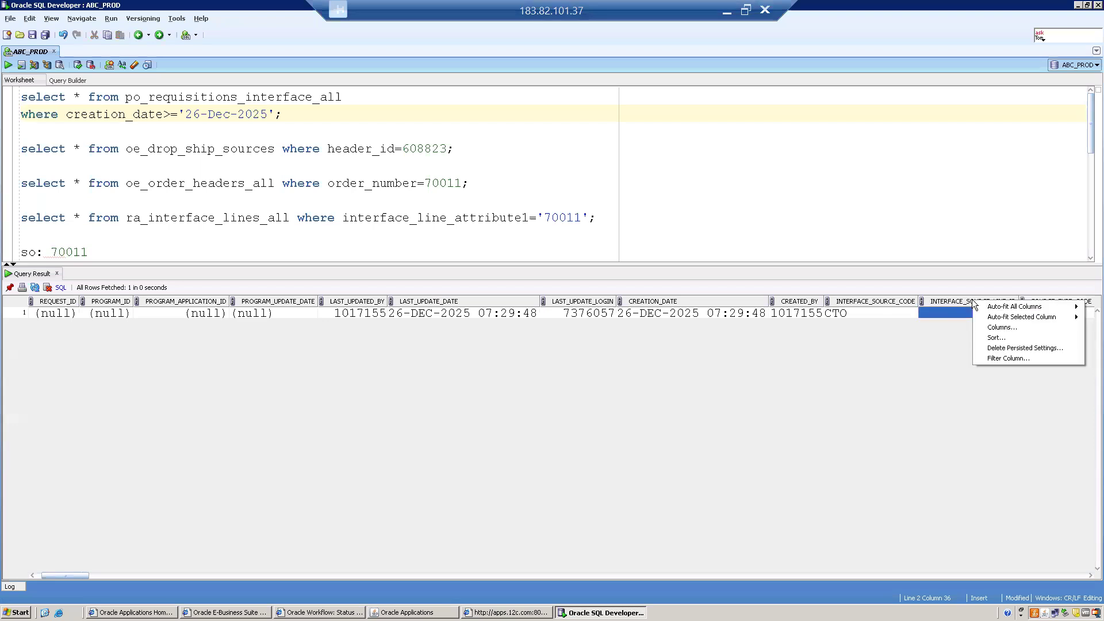
left_click(941, 313)
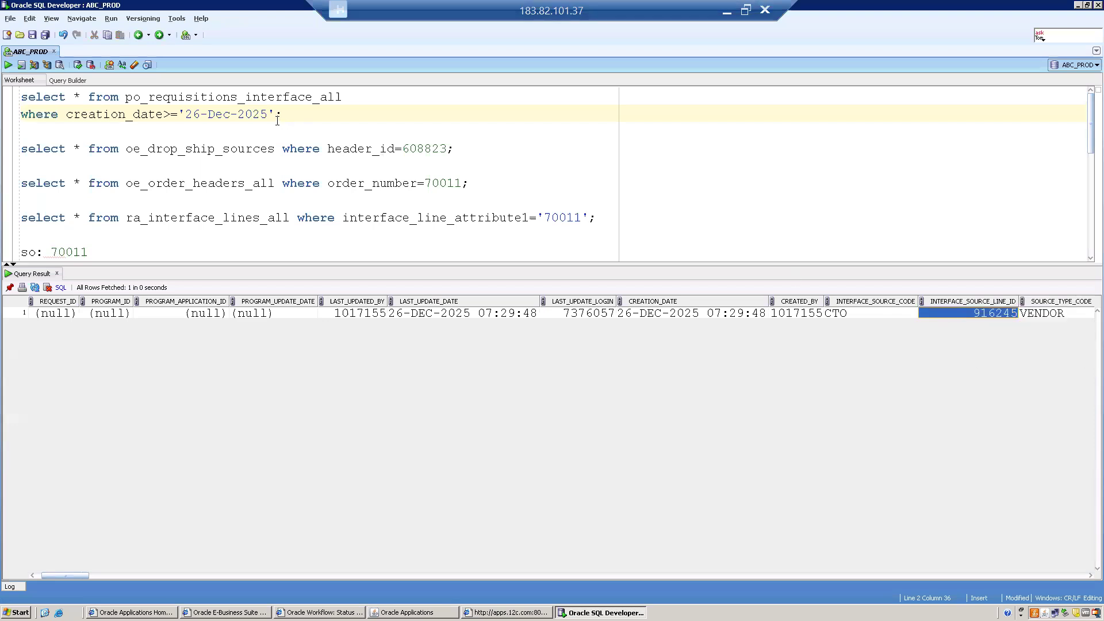
left_click(361, 92)
- Add 'where interface_source_line_id=' below the select line of the query
key("Return")
key("Return")
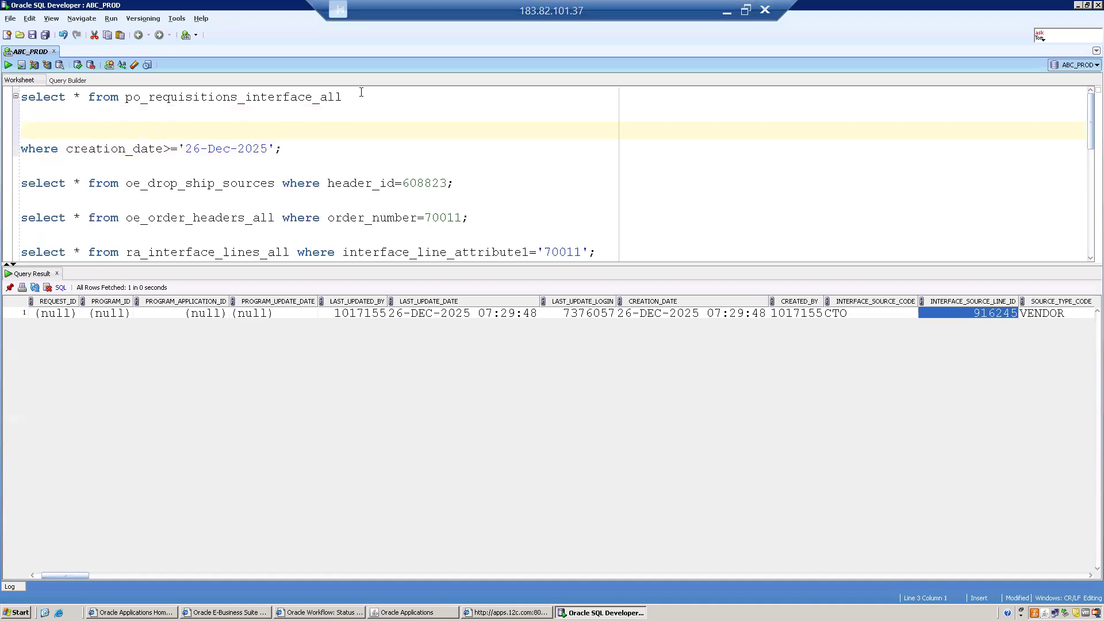
type("whjer")
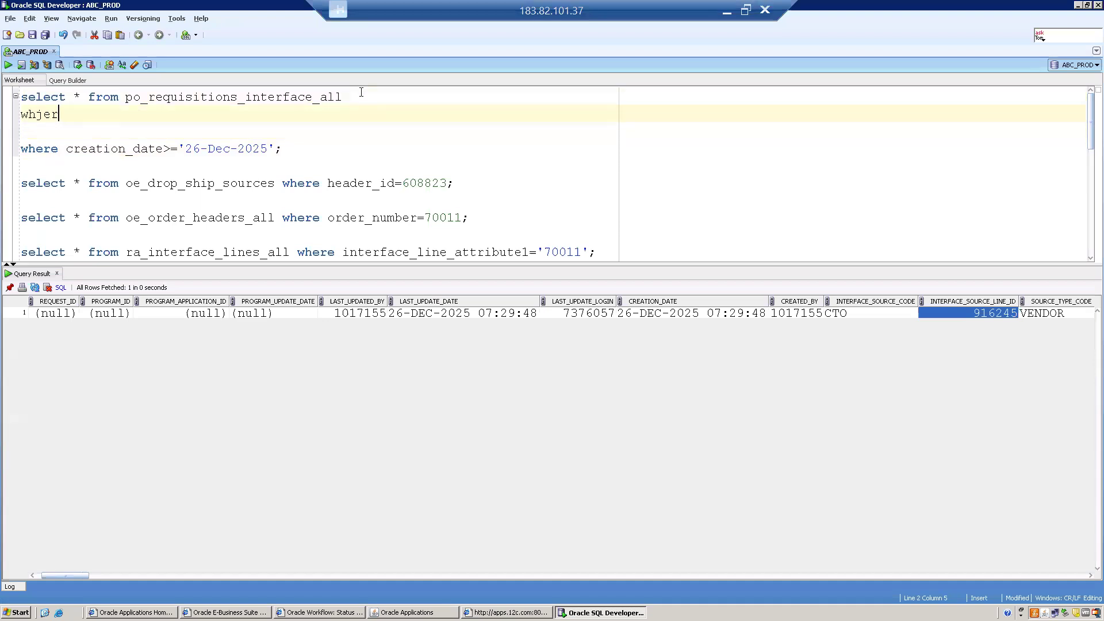
key("BackSpace")
key("BackSpace")
key("BackSpace")
type("ere ")
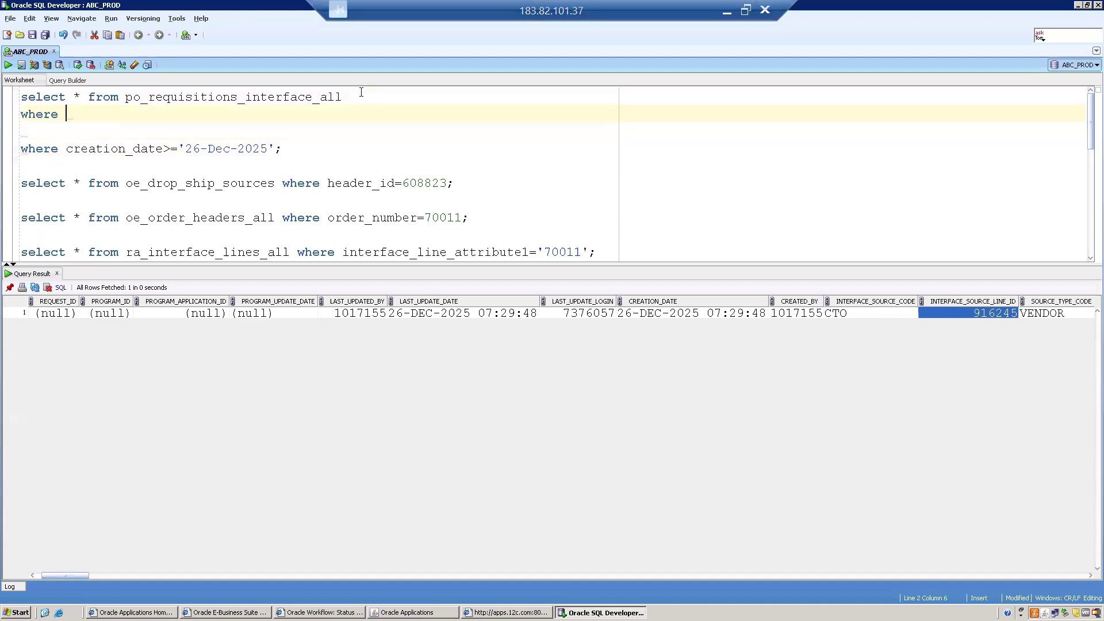
type("inter")
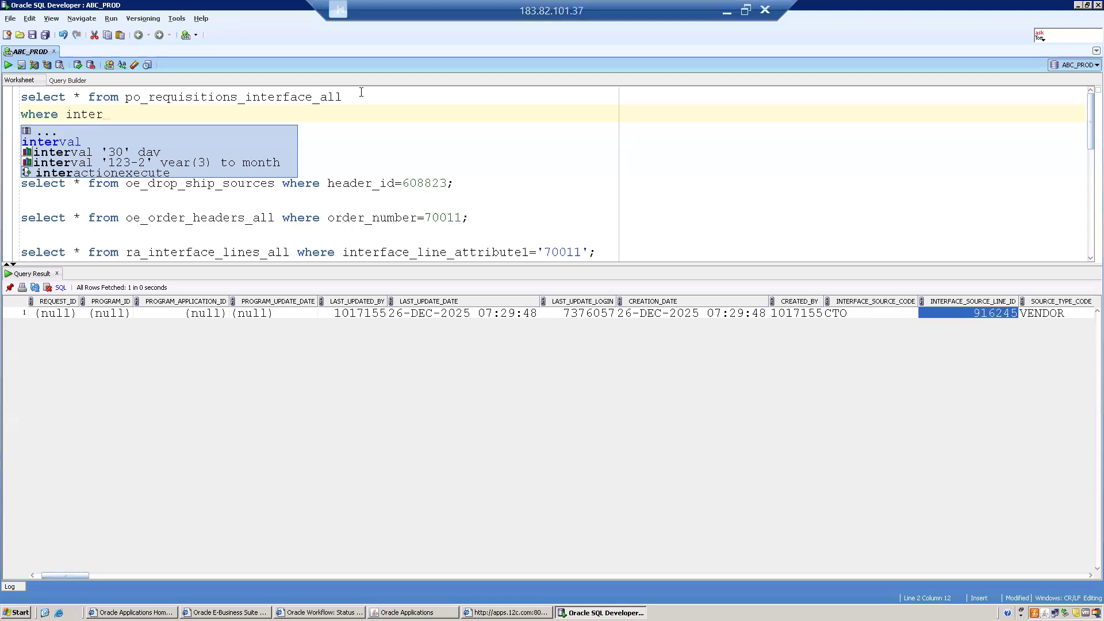
type("face")
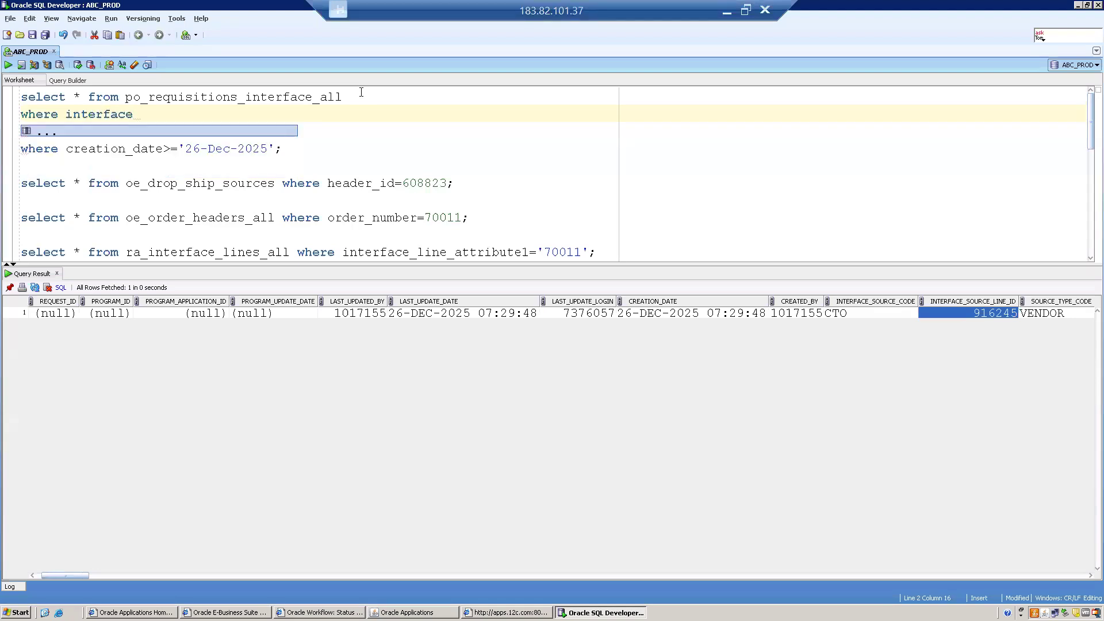
type("_source_")
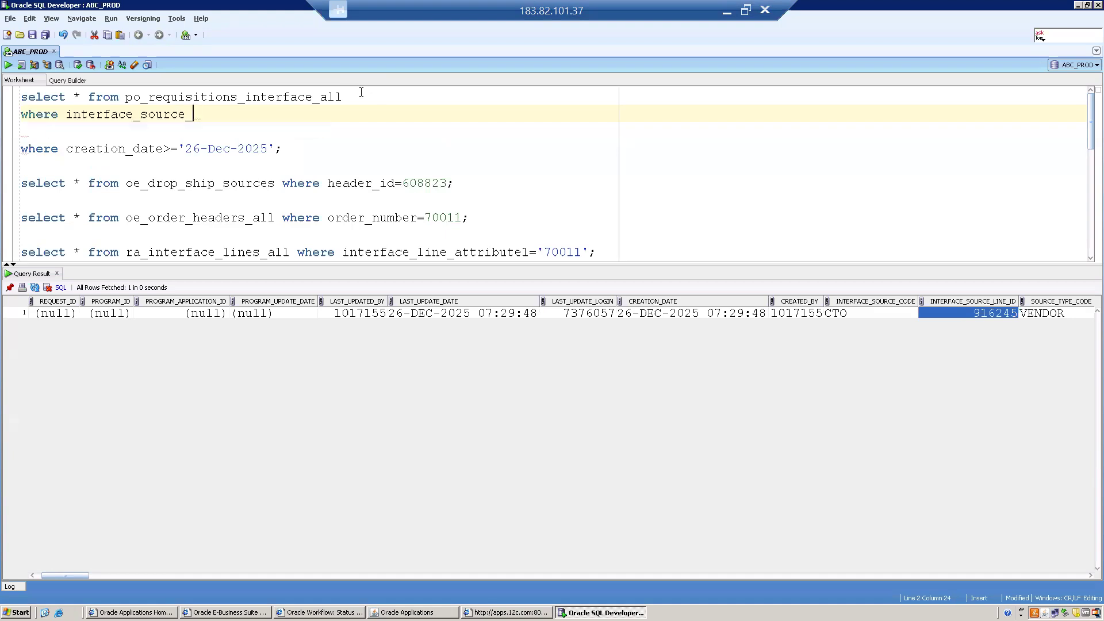
type("line_id=")
type("''")
key("BackSpace")
key("BackSpace")
- Copy line id 916245 from Oracle Applications into the filter, add ';' and run it
key("alt+Tab")
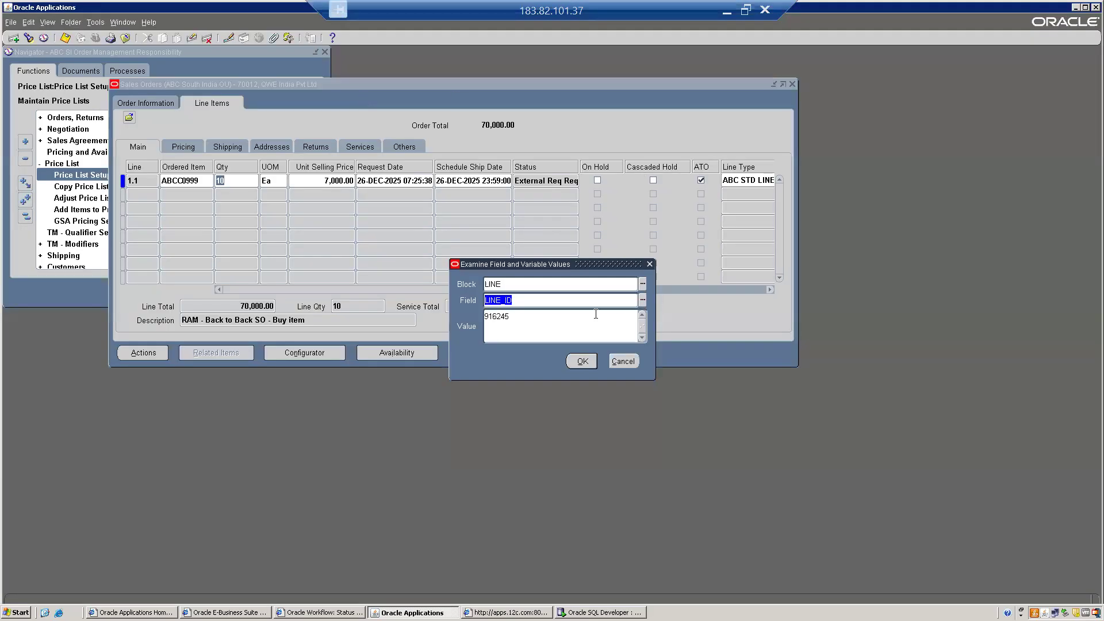
left_click(535, 316)
left_click_drag(519, 320, 401, 310)
key("ctrl+c")
key("alt+Tab")
key("ctrl+v")
type(";")
key("ctrl+Return")
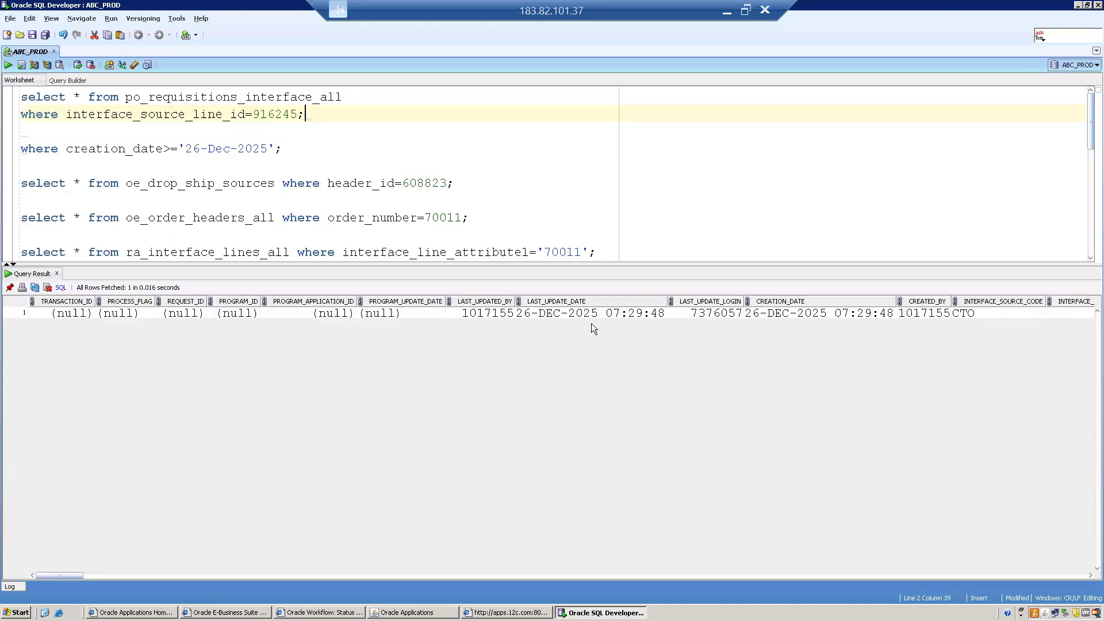
- Review the single returned CTO row, then close the Examine window in Oracle Applications
left_click(538, 313)
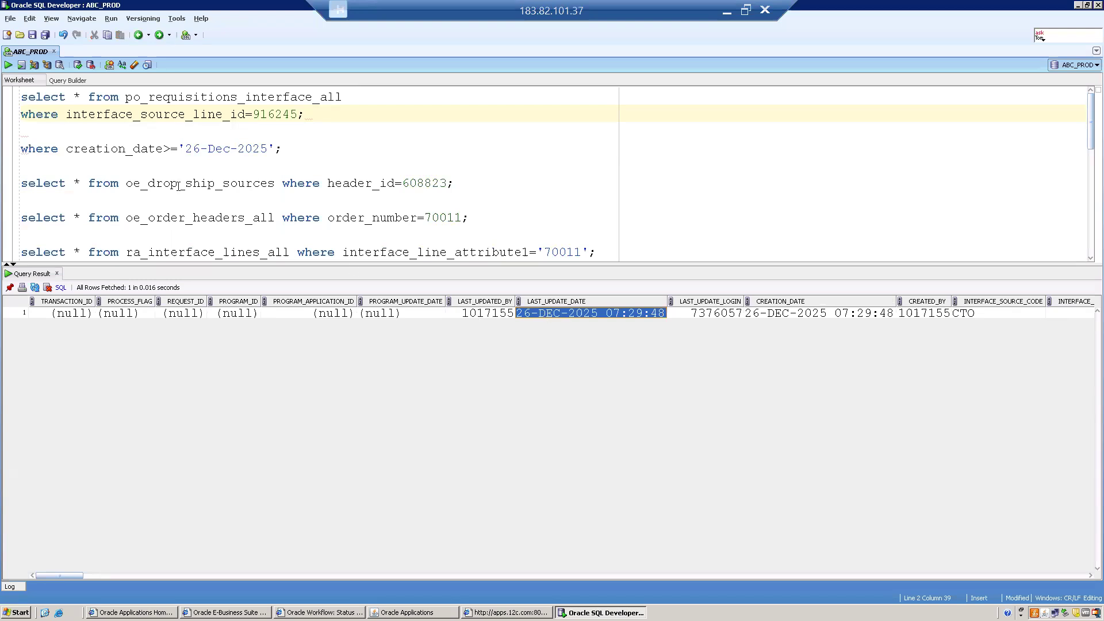
double_click(134, 149)
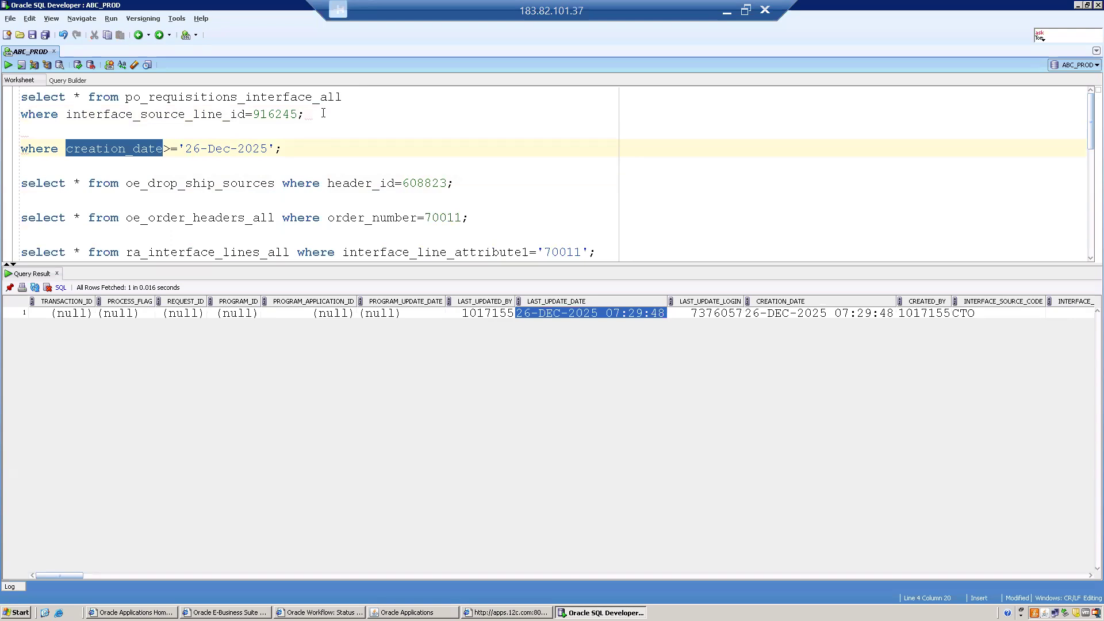
mouse_move(324, 113)
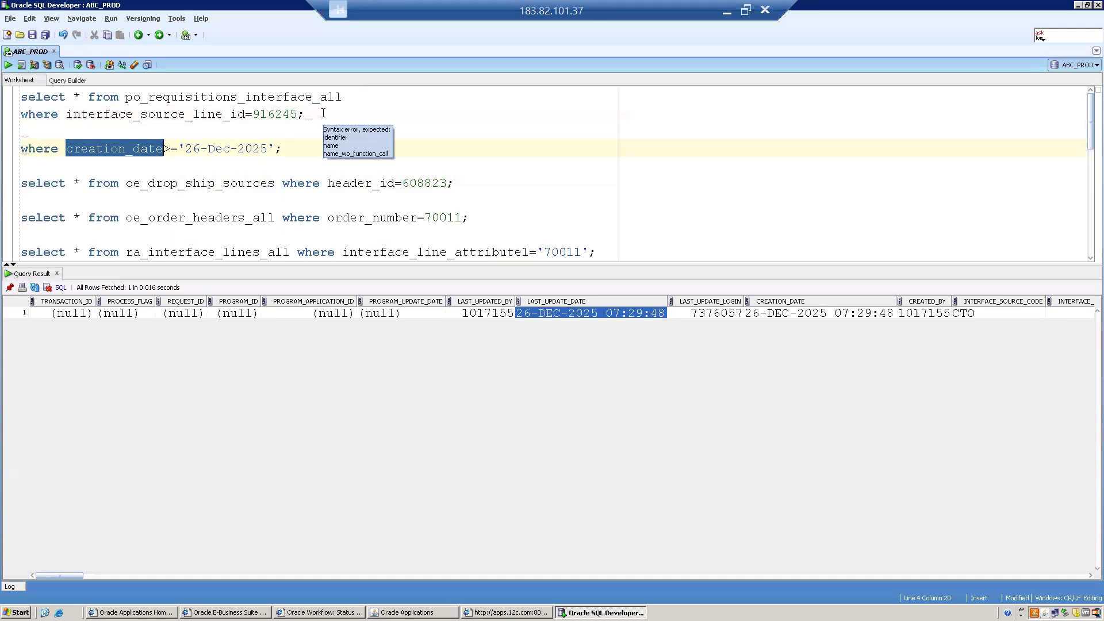
double_click(275, 113)
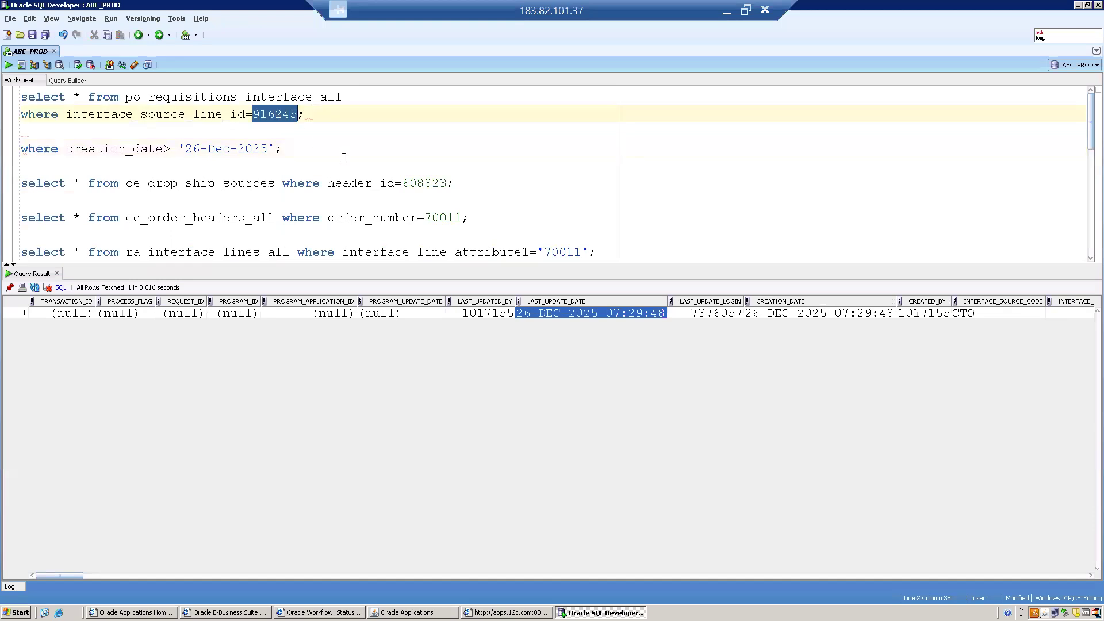
left_click(311, 114)
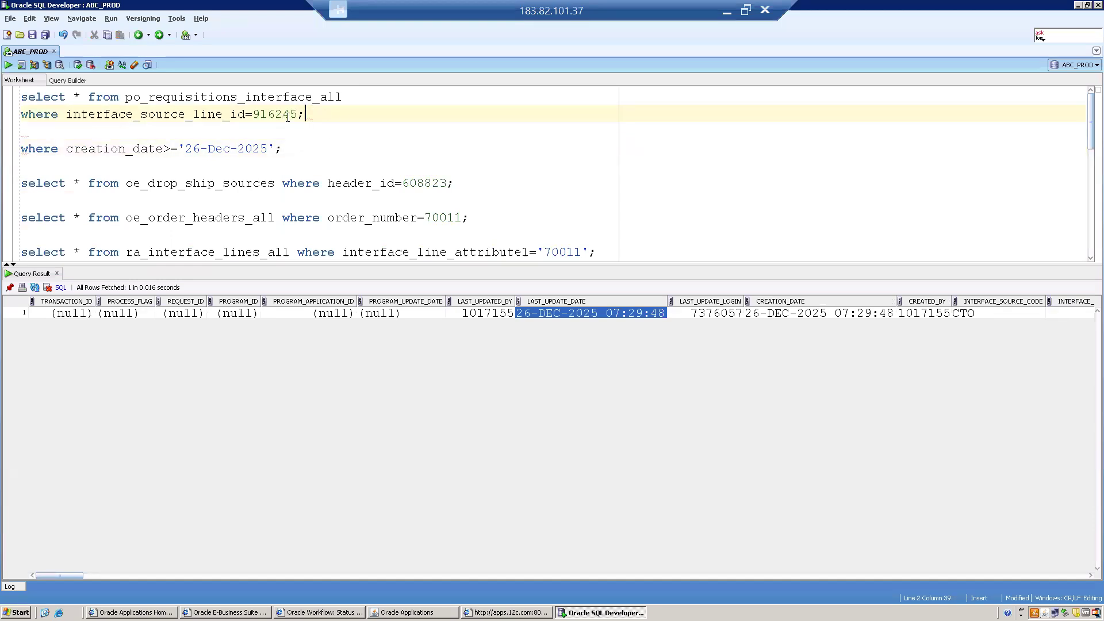
left_click(443, 610)
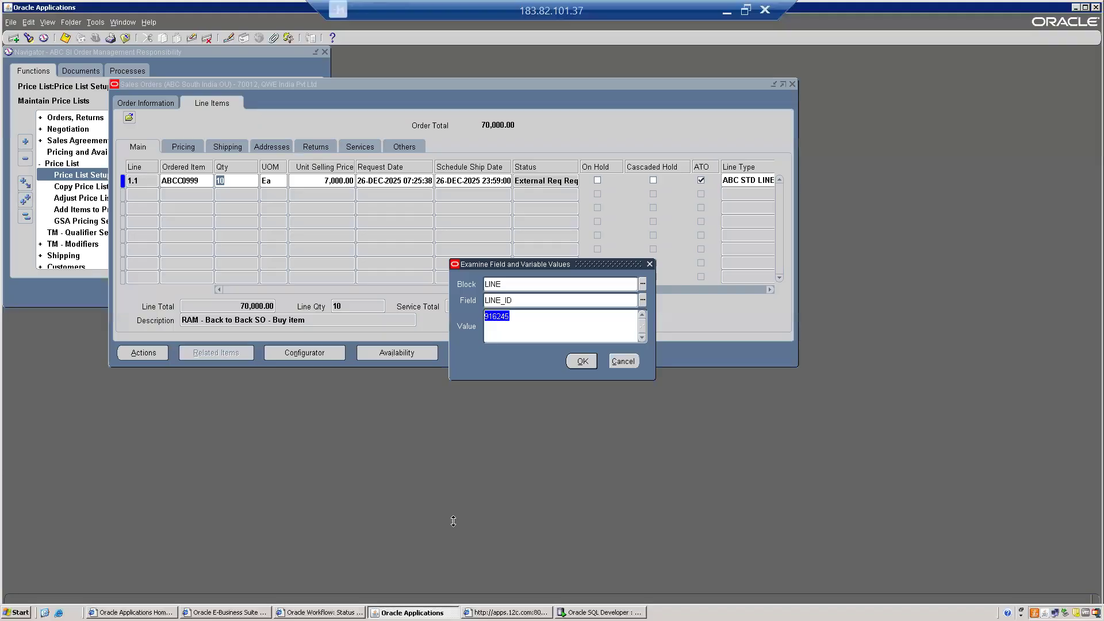
left_click(635, 359)
- Confirm the order line status reads External Req Requested and close the sales order
left_click(534, 182)
key("End")
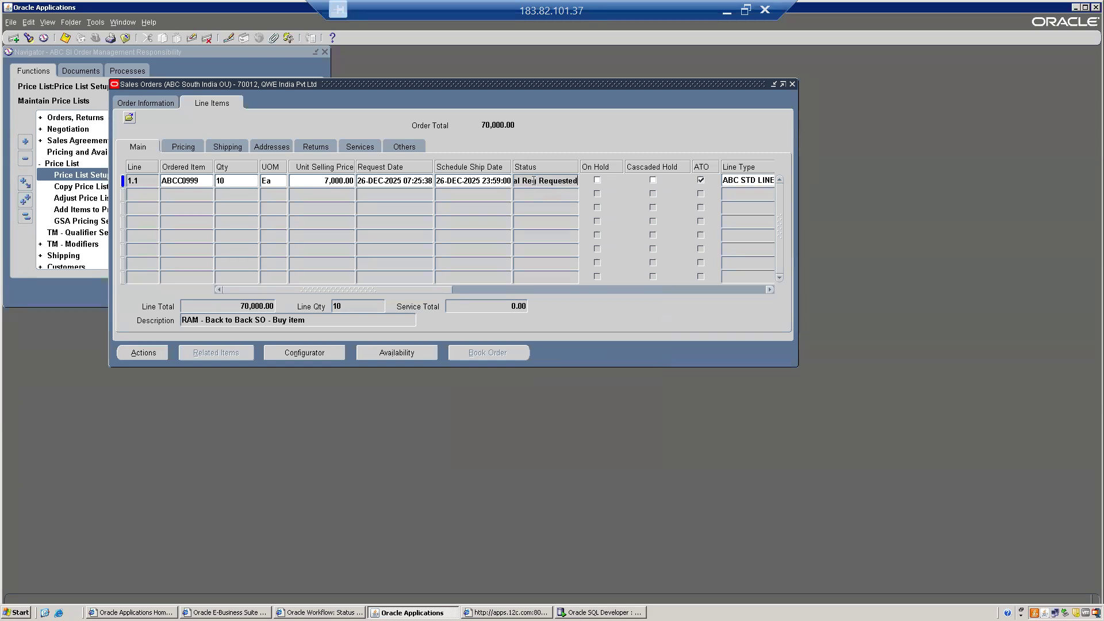
left_click_drag(538, 181, 595, 182)
left_click(793, 84)
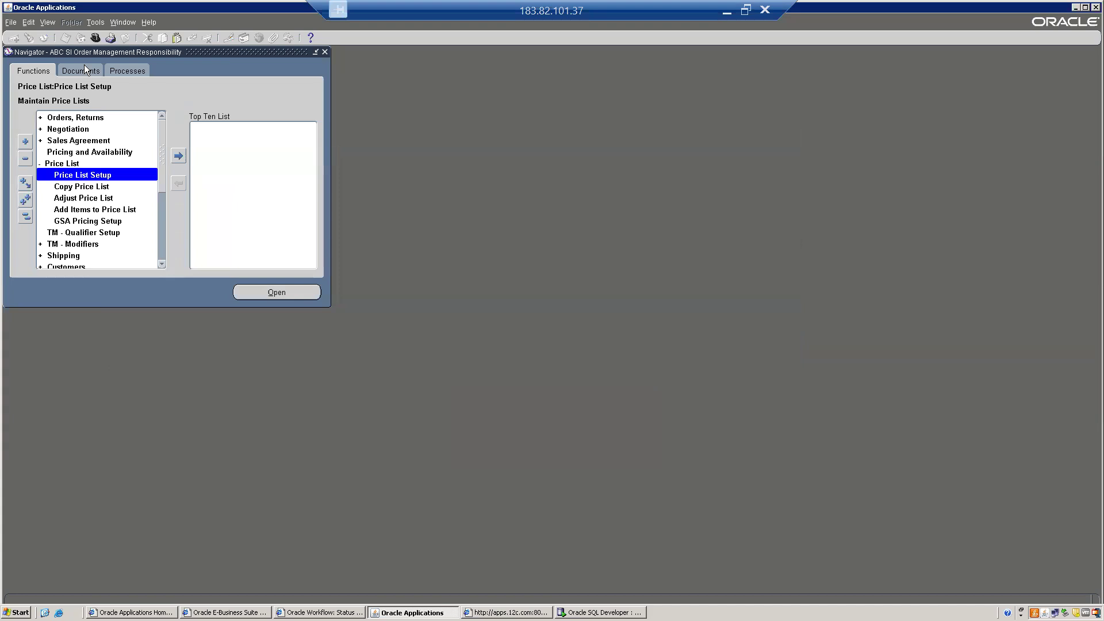
- Under ABC SI Purchasing Responsibility, submit Requisition Import with import source CTO
left_click(95, 37)
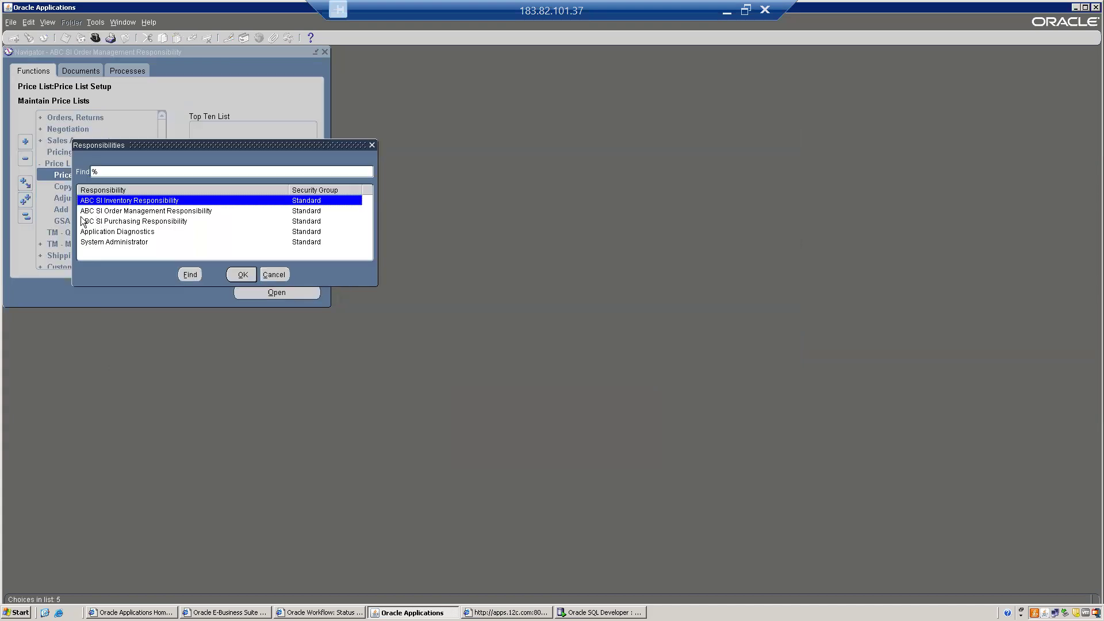
double_click(128, 221)
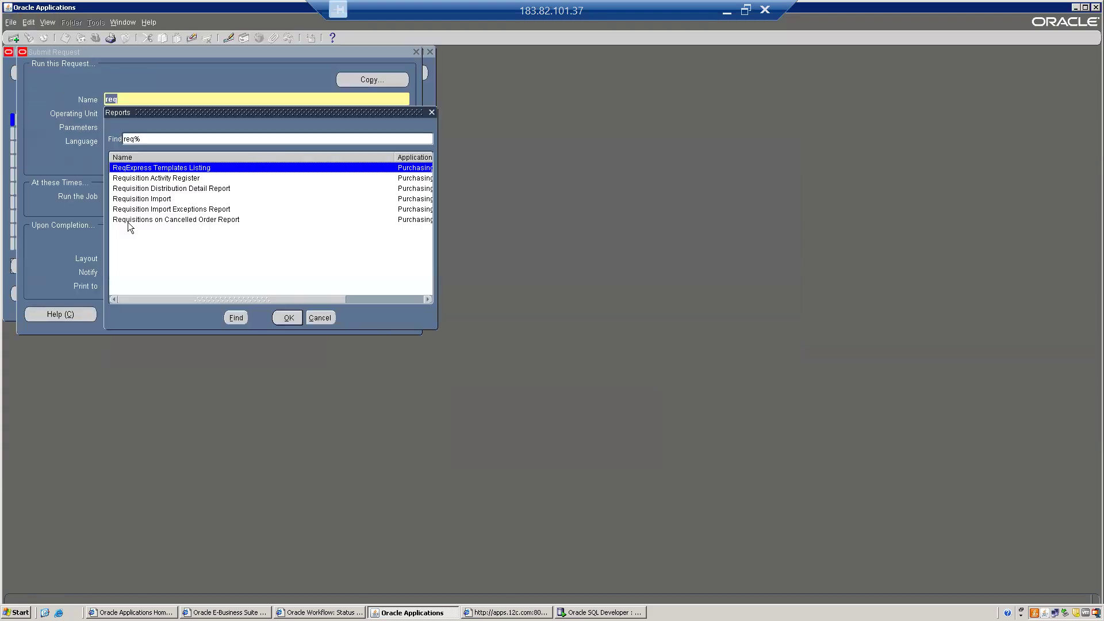
key("Down")
key("Down")
key("Down")
key("Return")
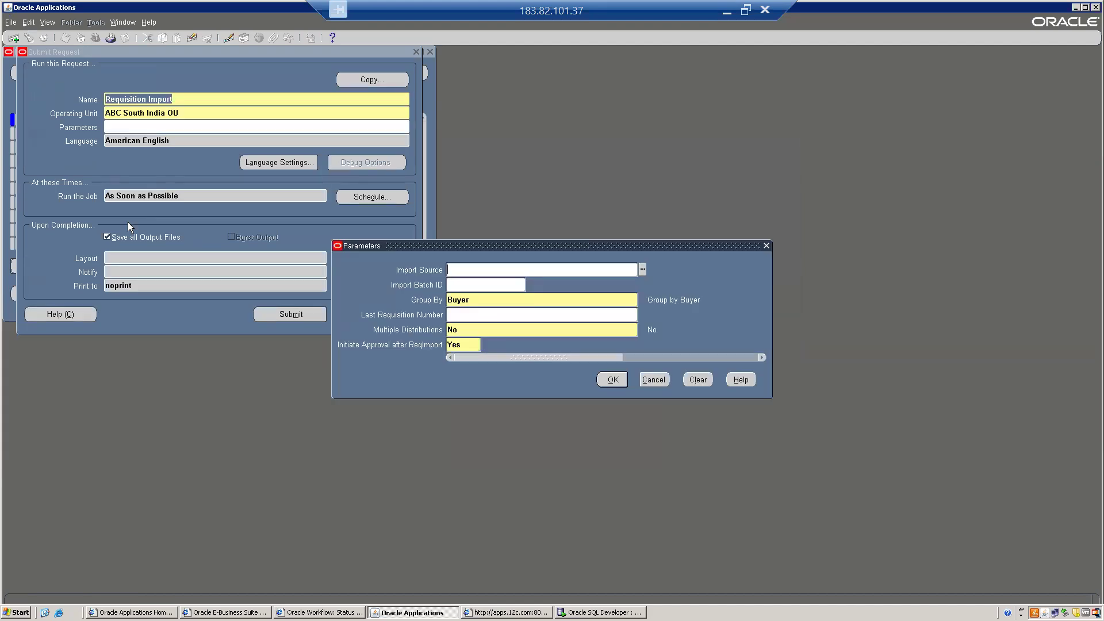
type("CTO")
key("Tab")
key("Tab")
left_click(612, 380)
left_click(301, 318)
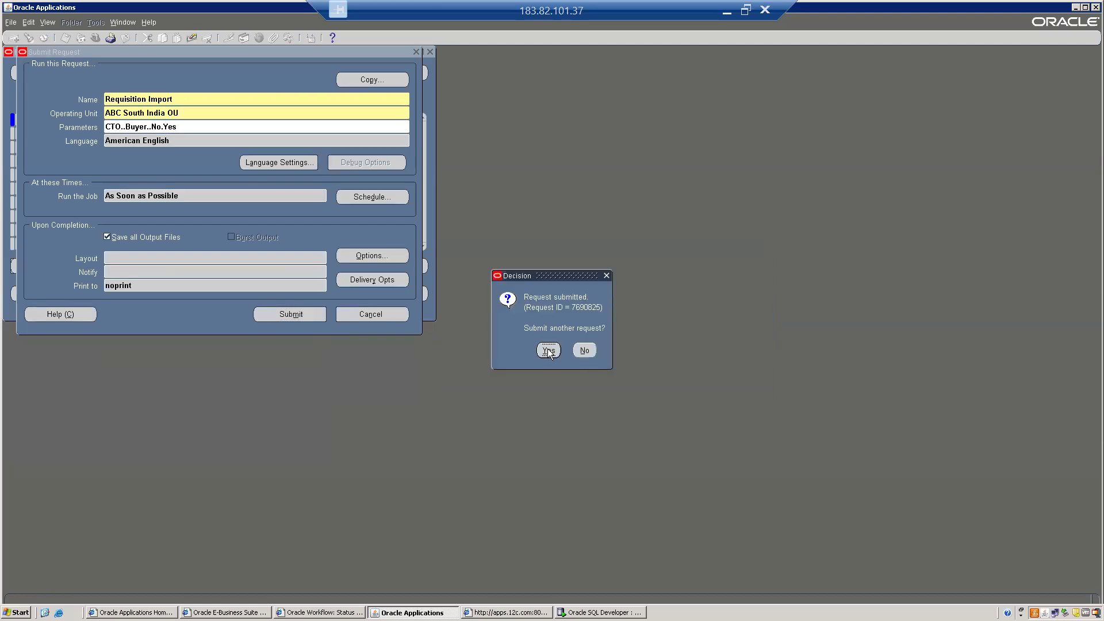
left_click(586, 348)
- List recent requests and refresh repeatedly while Requisition Import runs
left_click(371, 298)
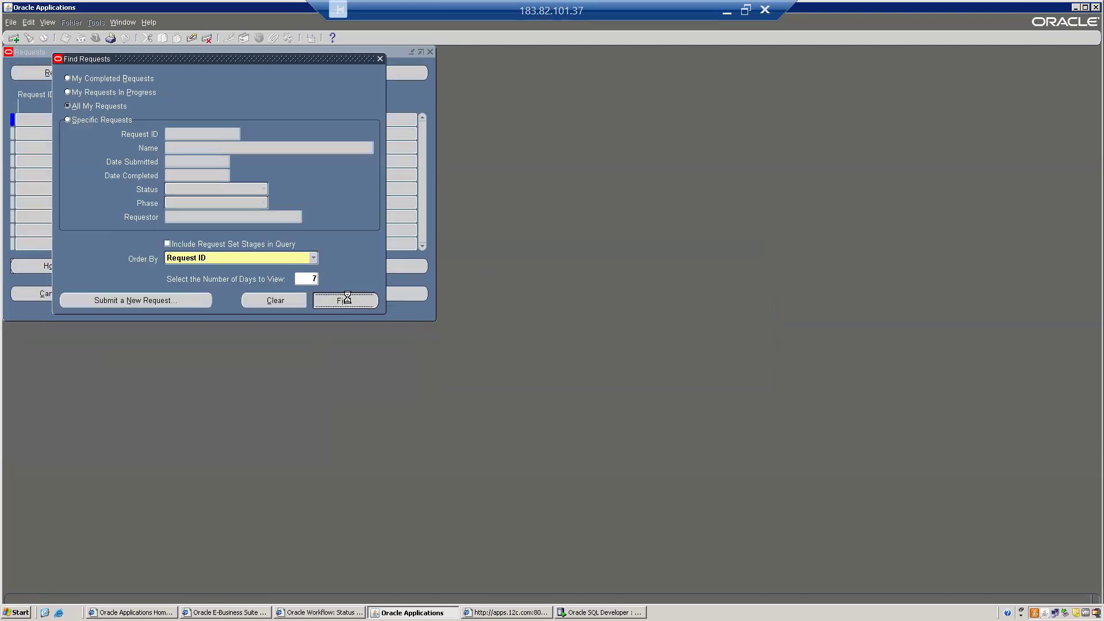
left_click(61, 76)
left_click(61, 76)
left_click(61, 77)
left_click(60, 79)
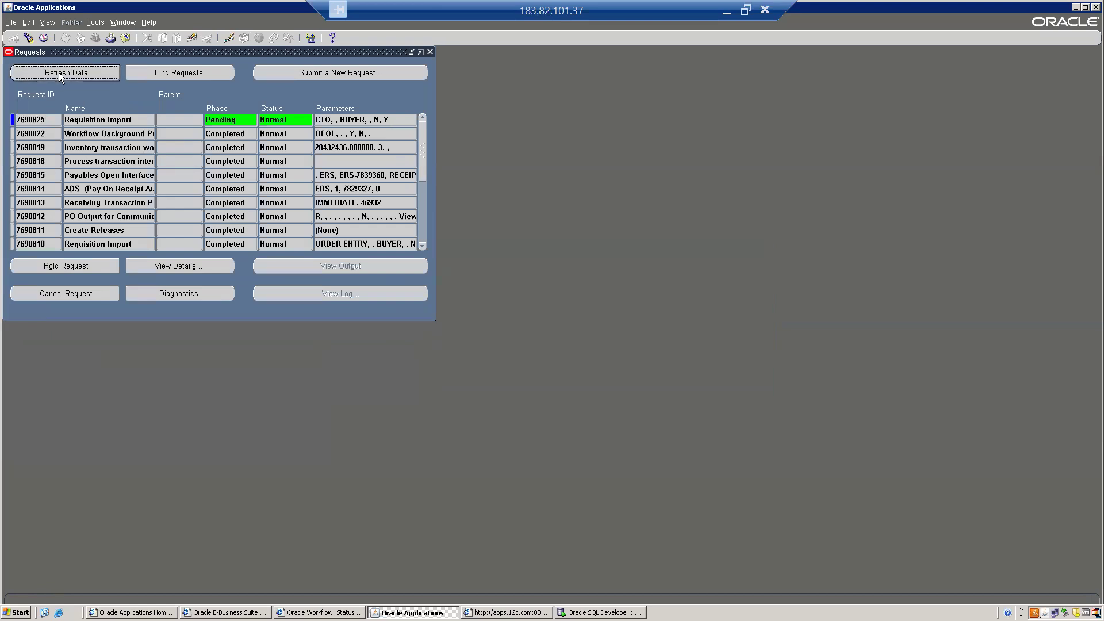
left_click(59, 73)
left_click(58, 73)
left_click(59, 74)
left_click(59, 73)
left_click(59, 74)
left_click(59, 73)
left_click(60, 73)
left_click(59, 74)
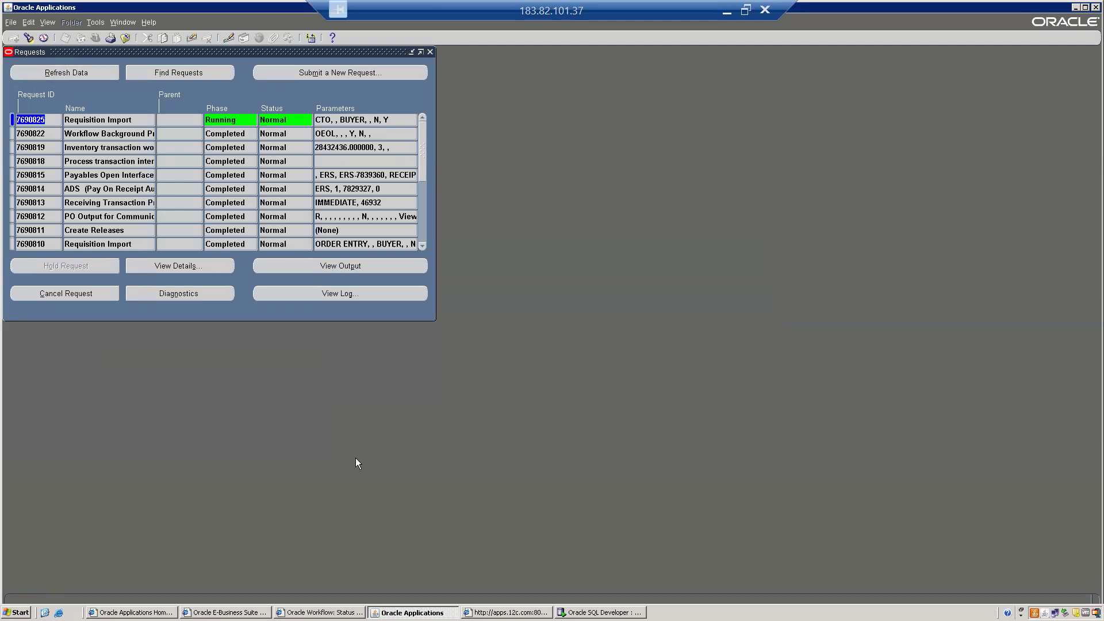
- Re-run the filtered requisitions interface query in SQL Developer, then refresh the requests list
left_click(592, 612)
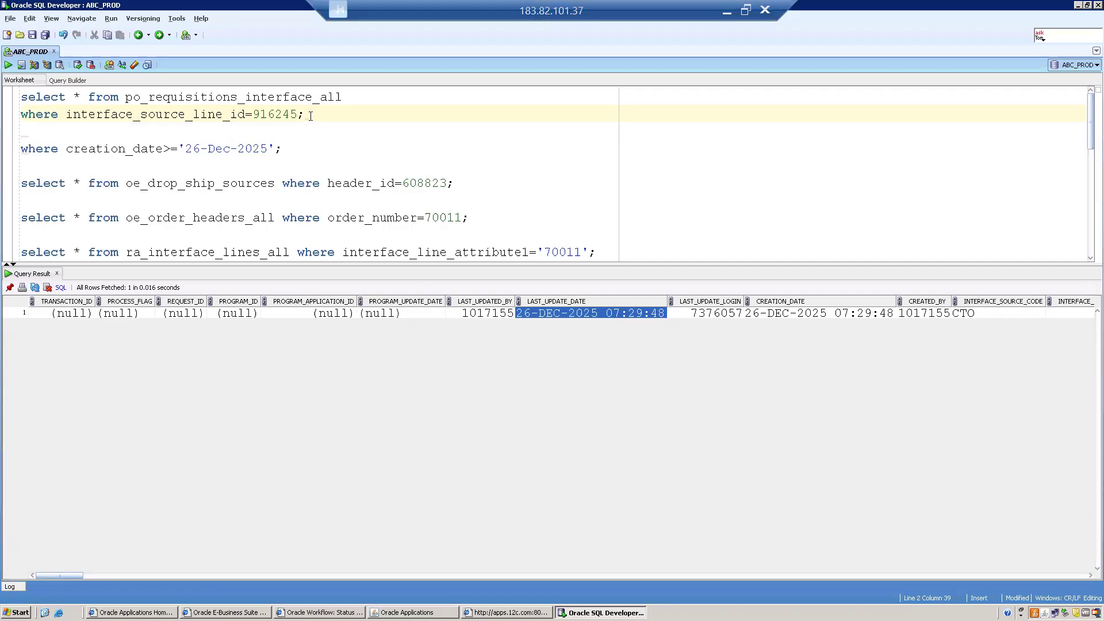
key("ctrl+Return")
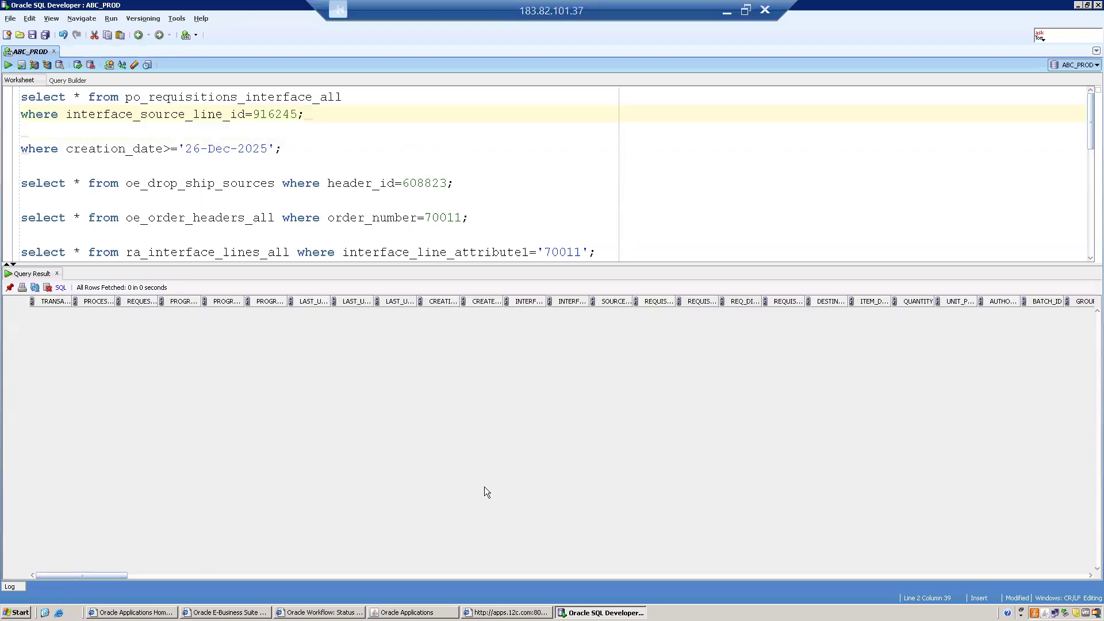
left_click(407, 613)
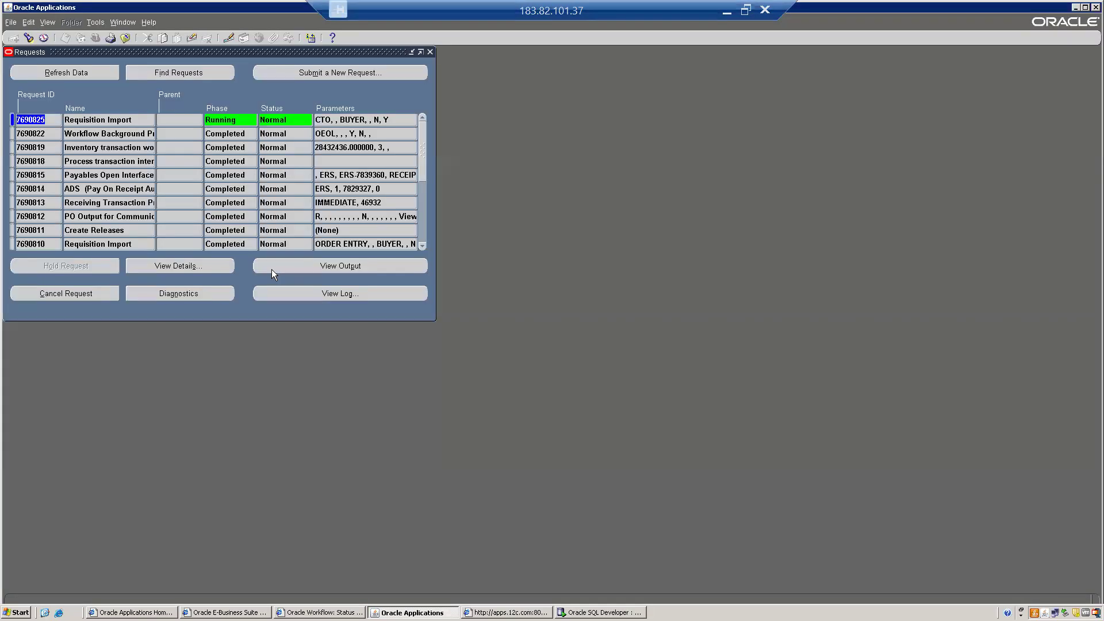
left_click(52, 71)
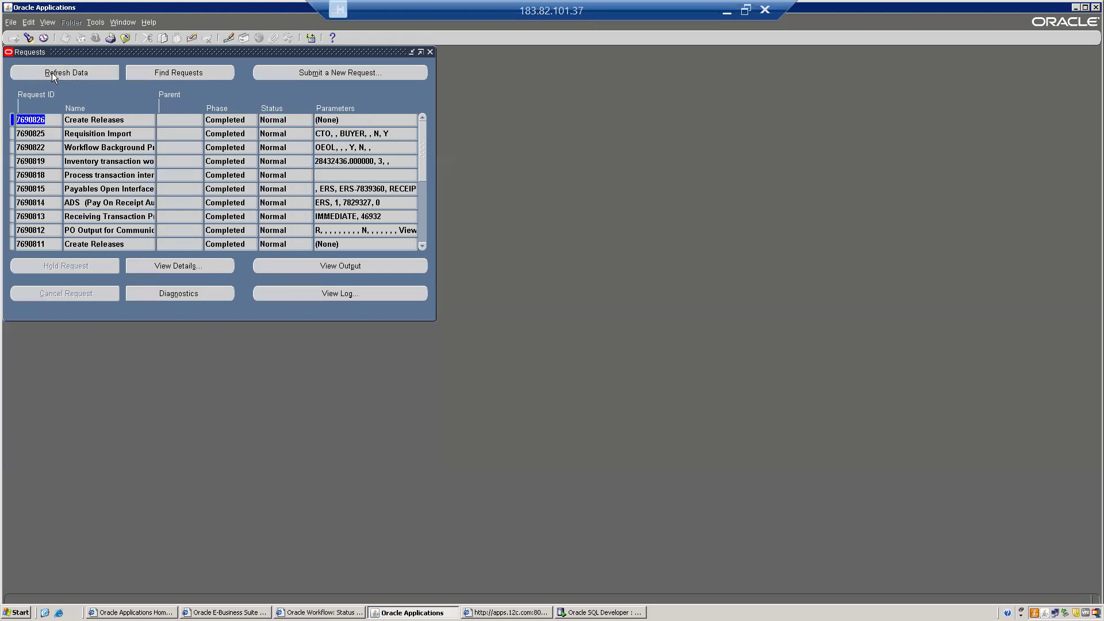
- View the Requisition Import output showing one approved requisition, then close it and the Requests window
left_click(99, 134)
left_click(323, 264)
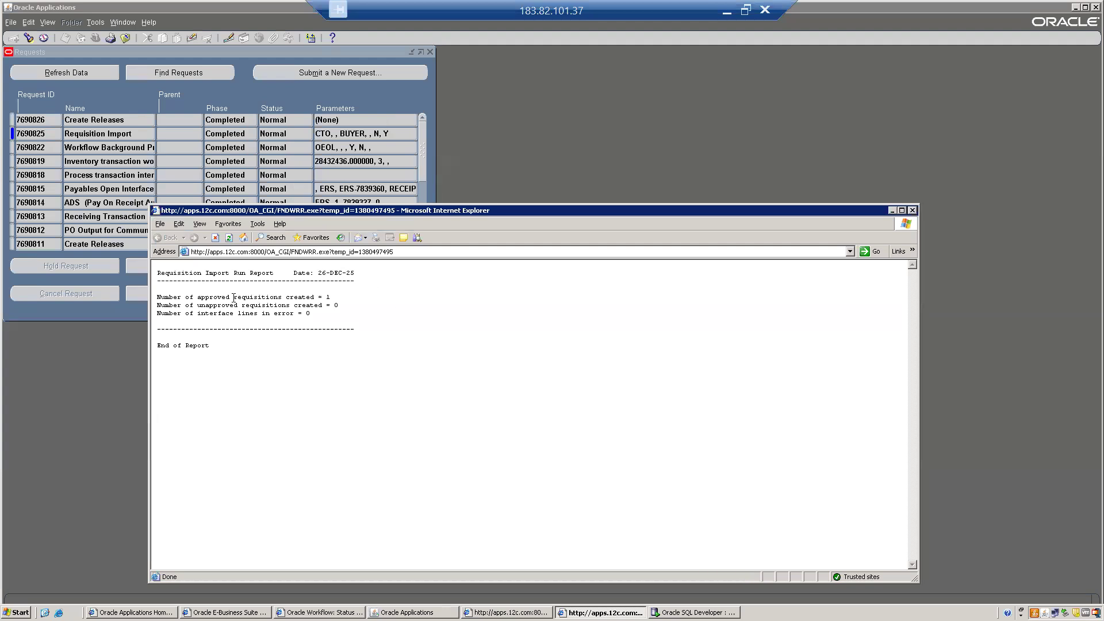
left_click_drag(158, 298, 332, 298)
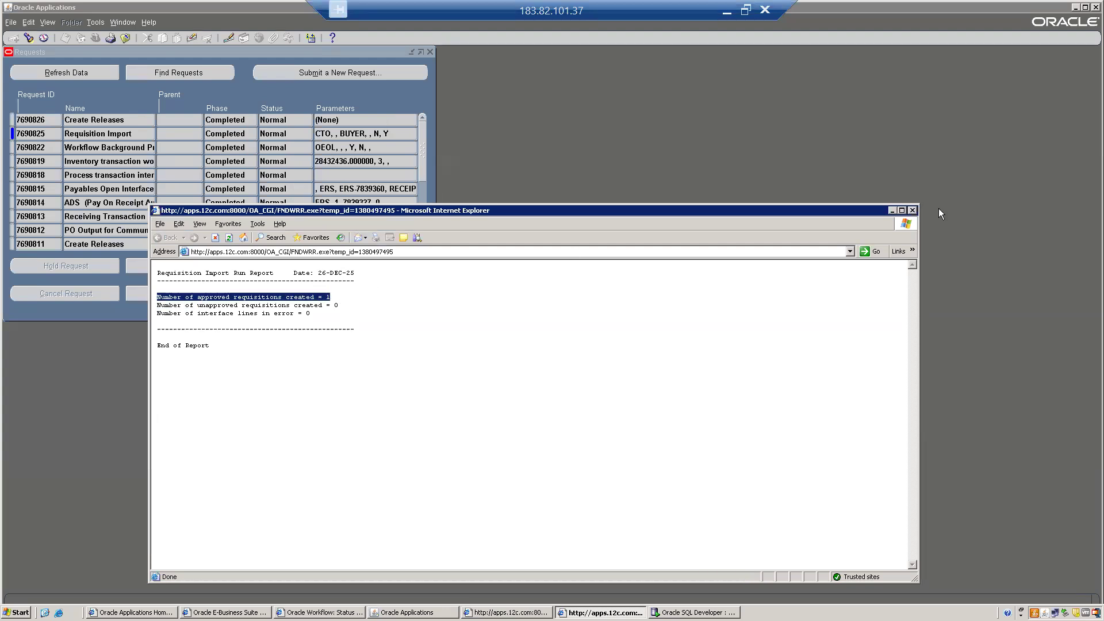
left_click(912, 210)
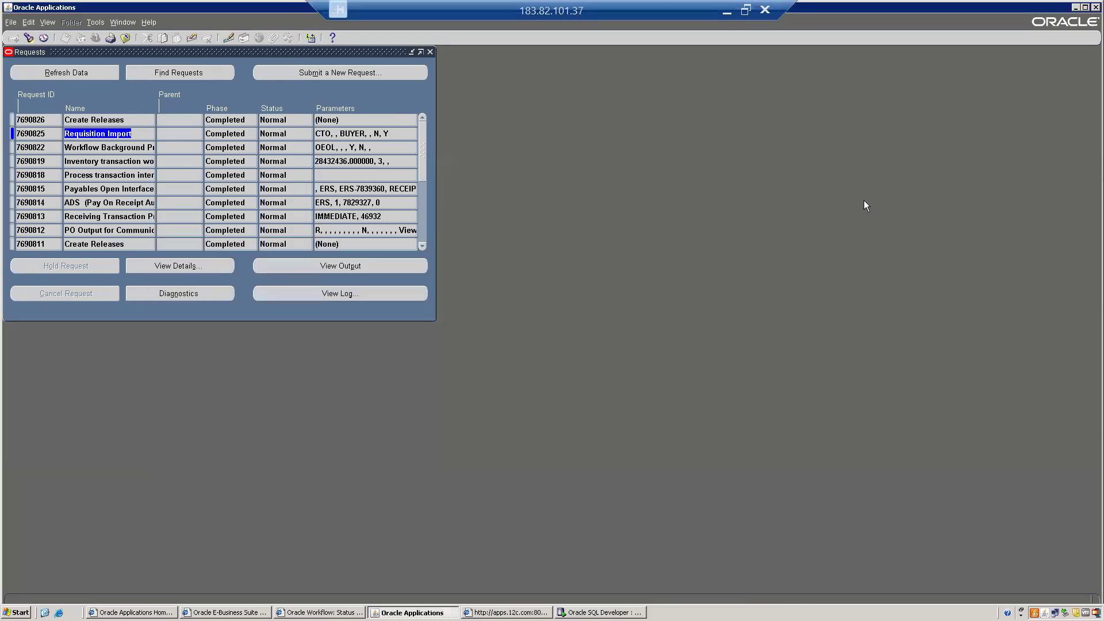
left_click(430, 52)
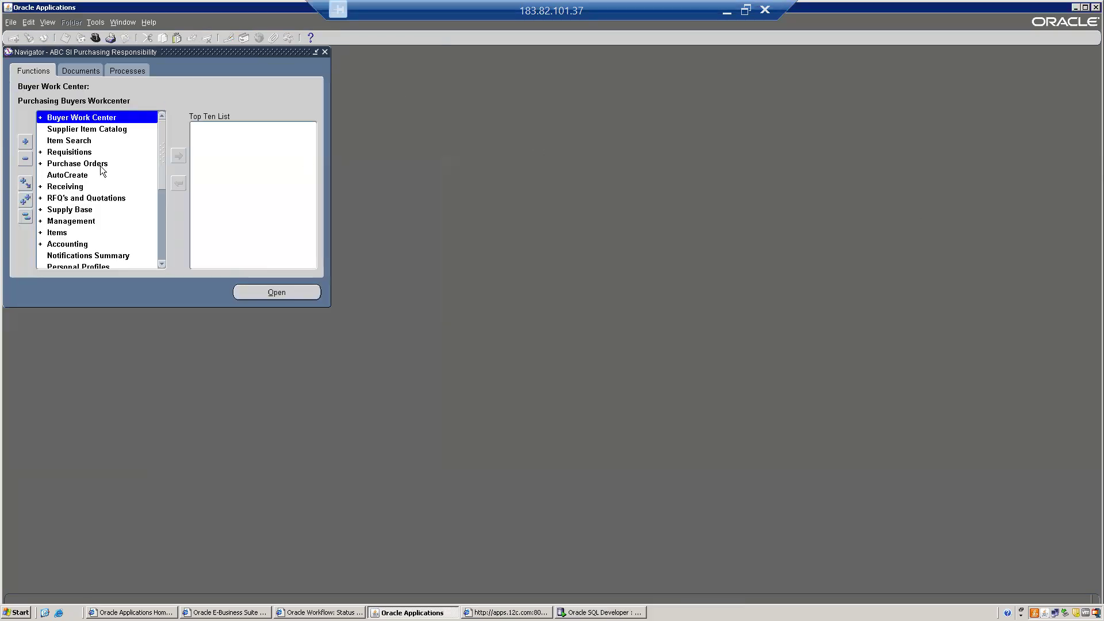
- Open Requisition Summary and browse sales orders starting with 700 without choosing one
double_click(66, 153)
key("Return")
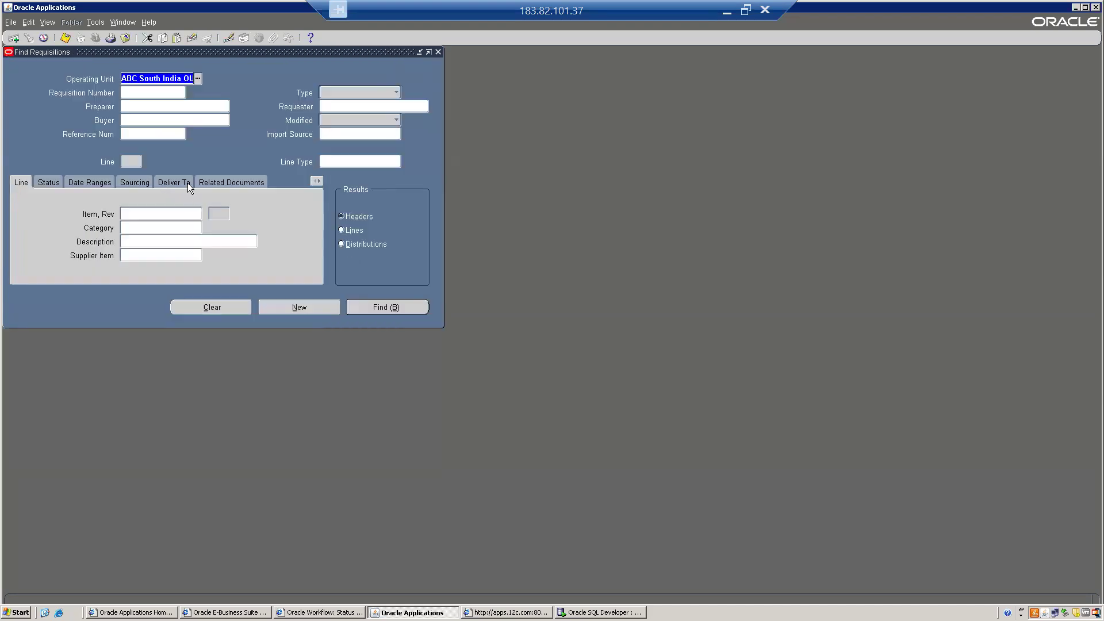
left_click(232, 182)
left_click(135, 261)
type("700")
key("Tab")
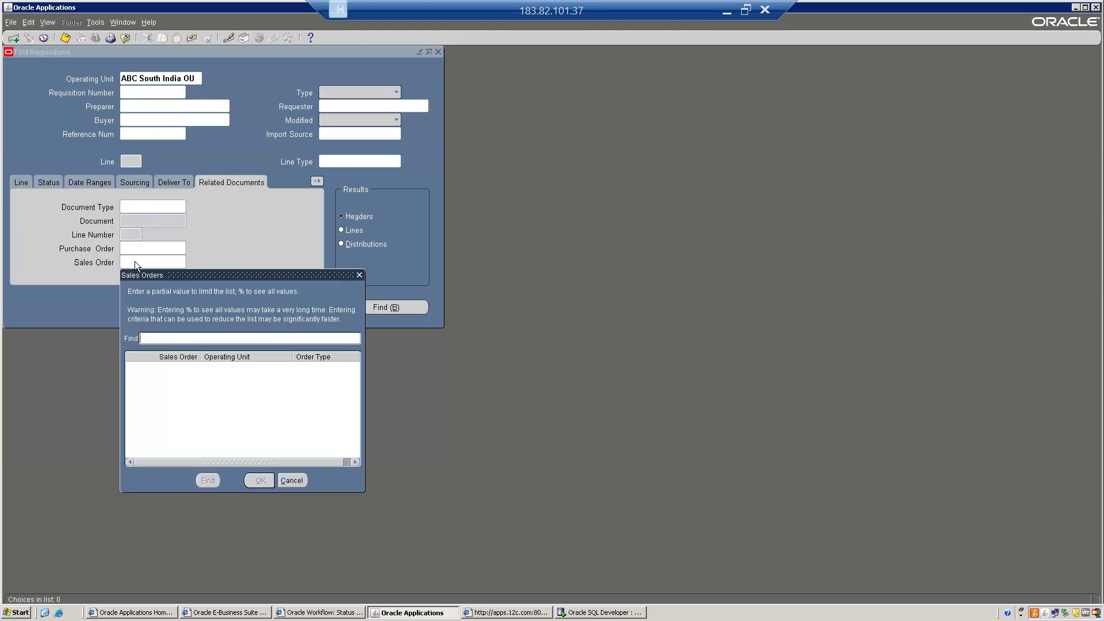
key("Down")
key("Down")
key("Down")
key("Down")
key("Down")
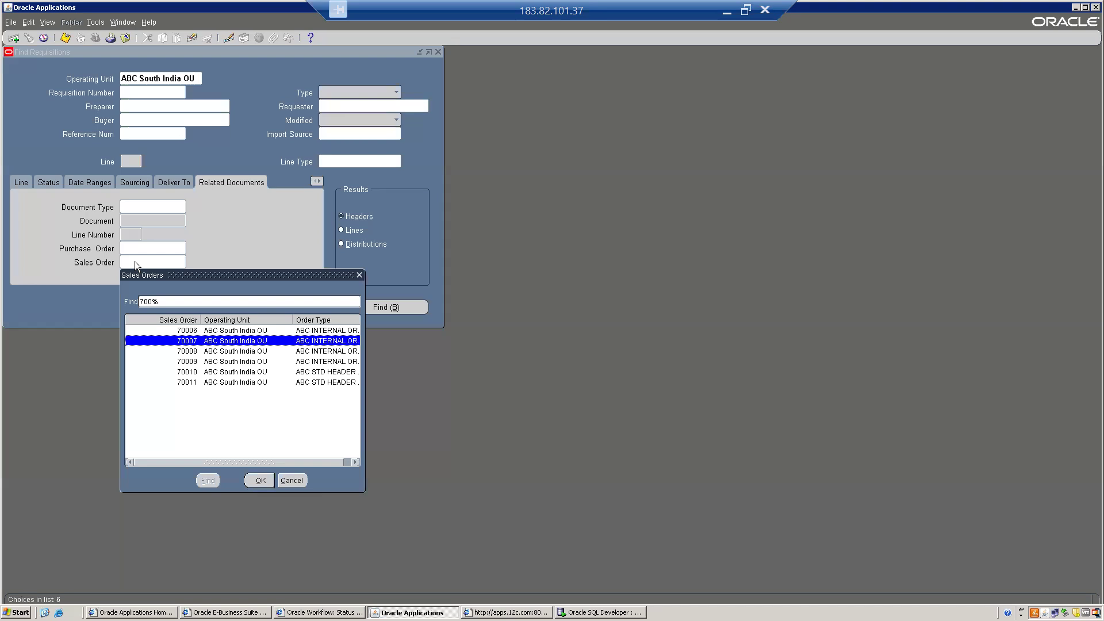
key("Up")
key("Up")
key("Up")
key("Up")
key("Up")
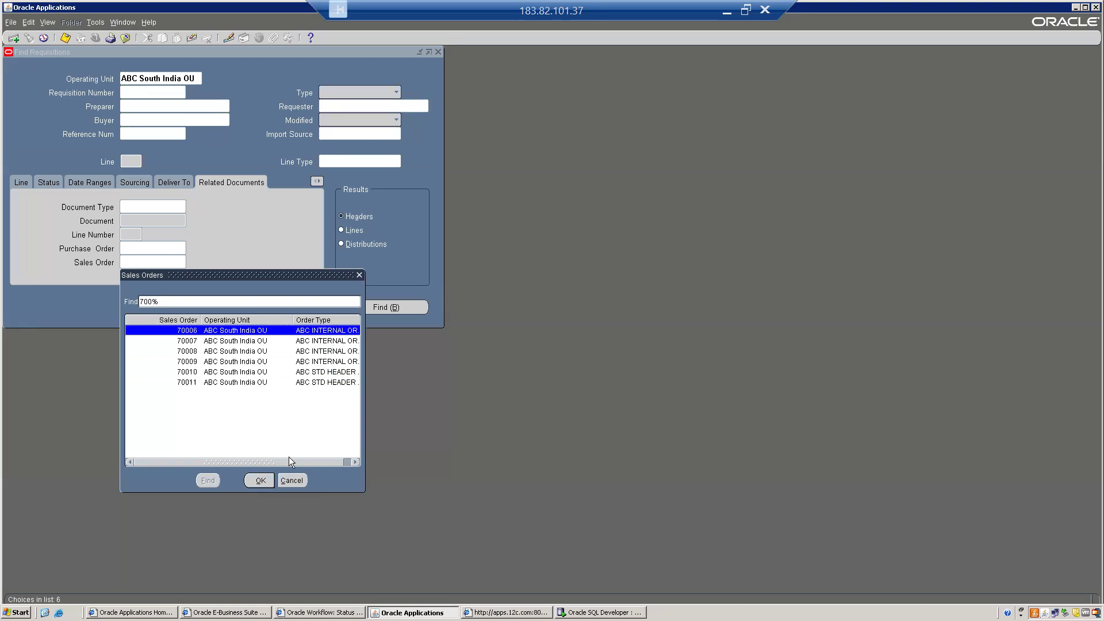
left_click(290, 480)
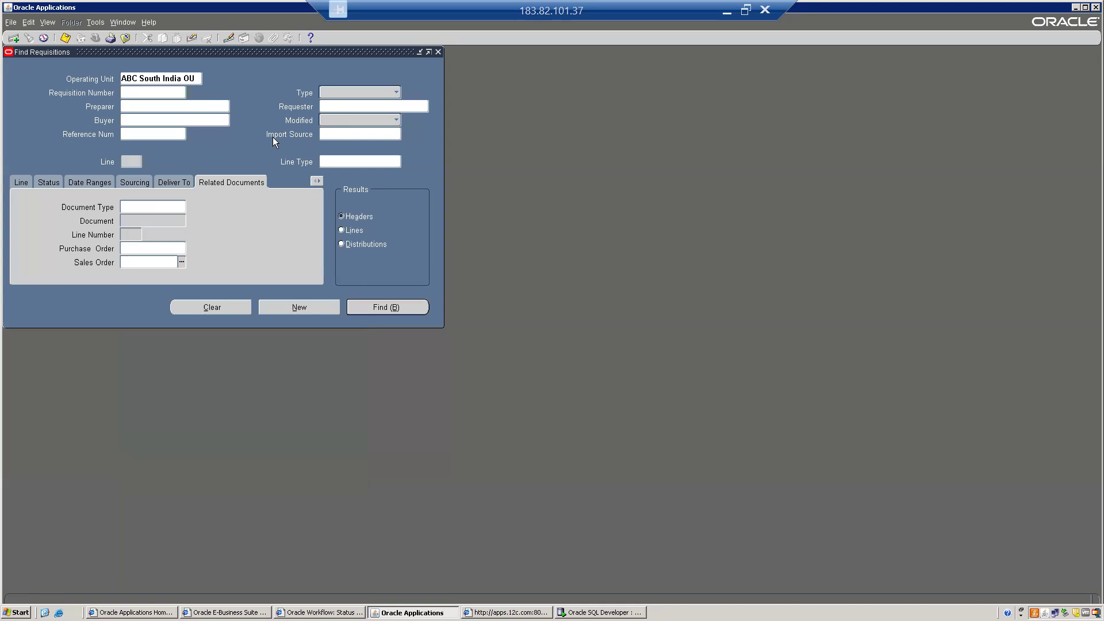
- Set the Import Source criterion to CTO
left_click(335, 134)
key("ctrl+l")
type("%")
key("Return")
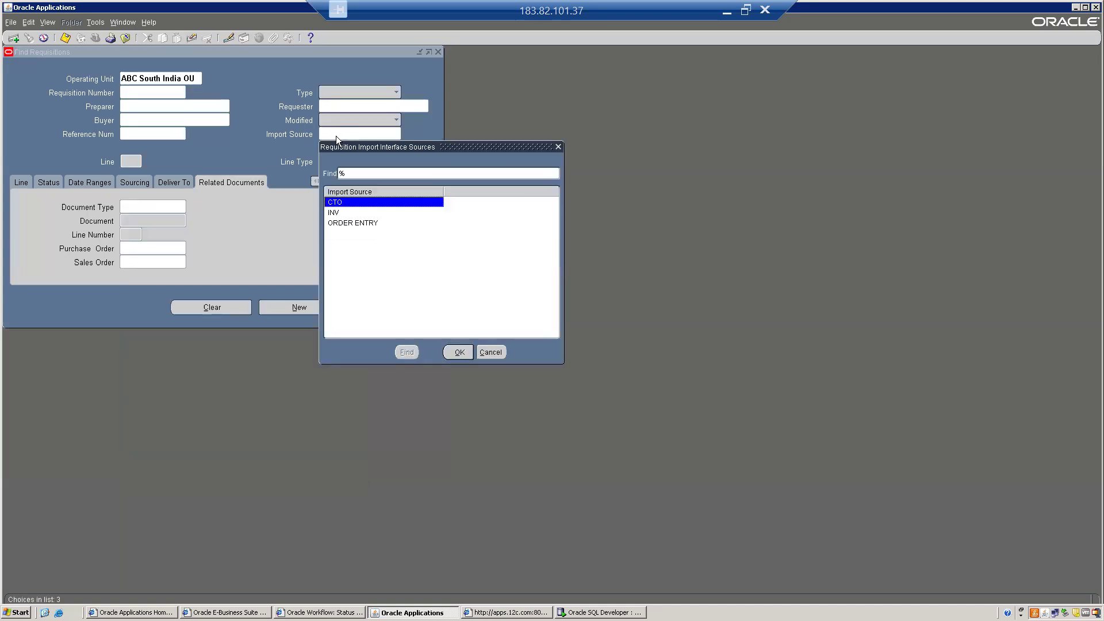
key("Return")
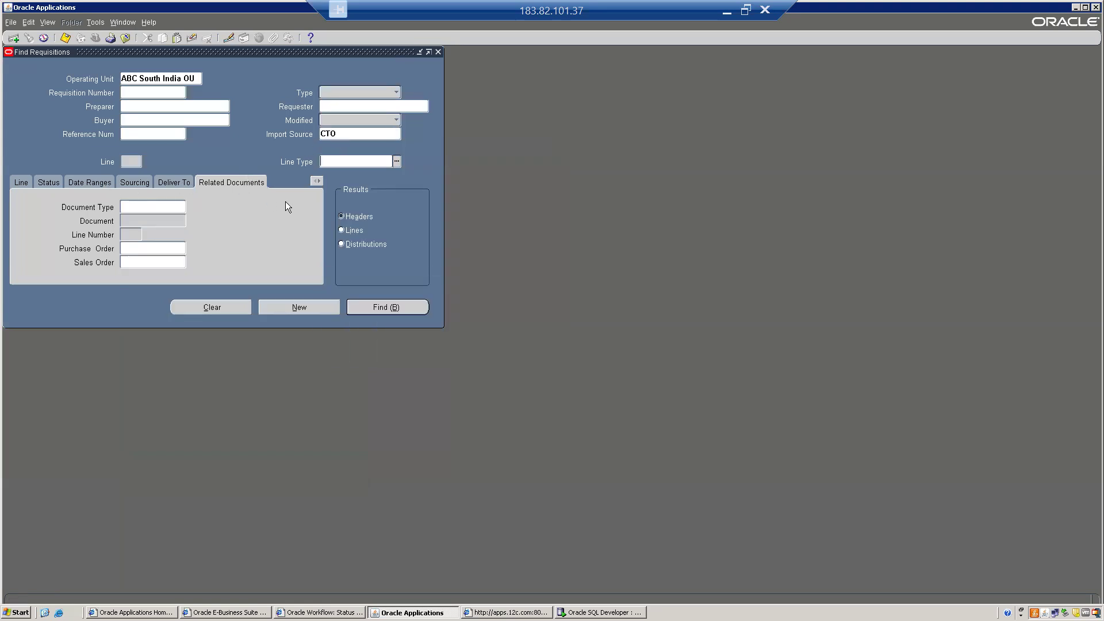
- Browse the Lines, Status and Sourcing criteria, leaving Source blank
left_click(19, 182)
left_click(53, 183)
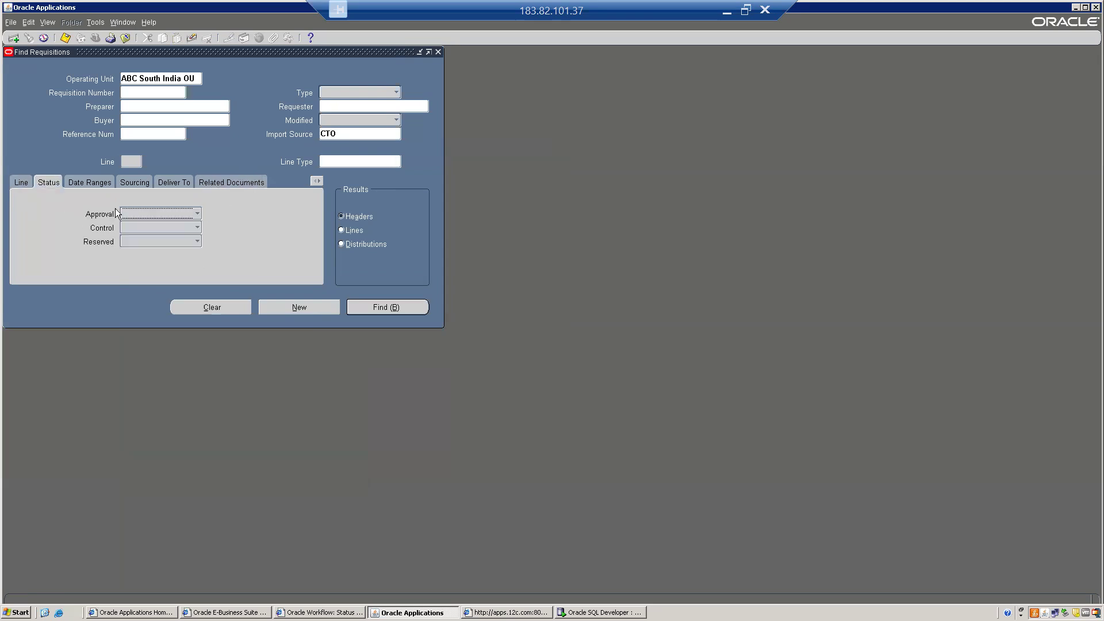
left_click(26, 182)
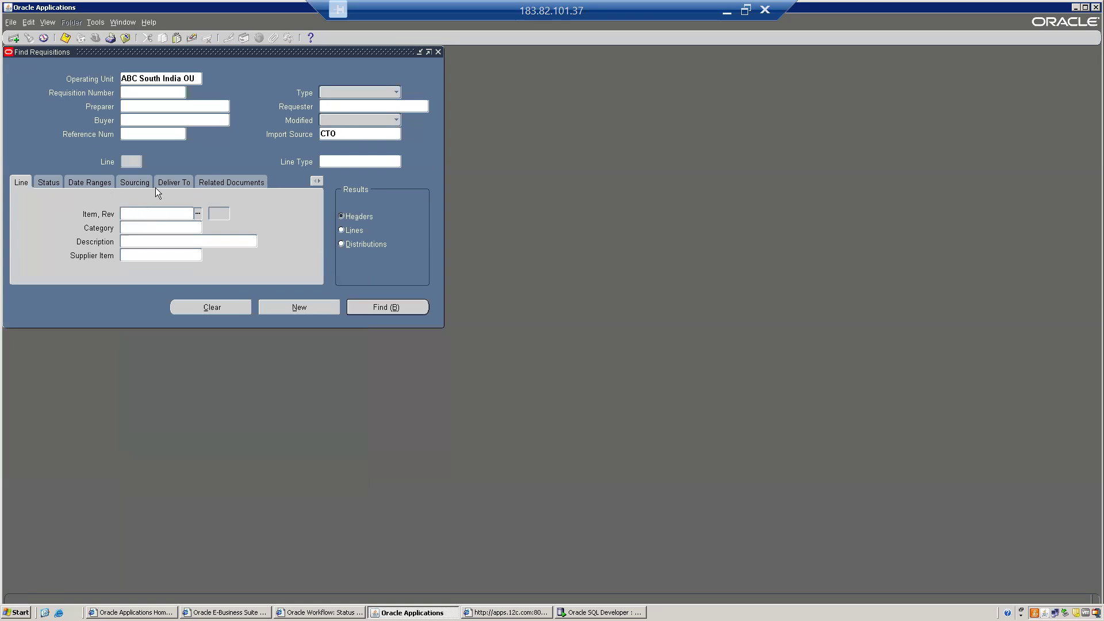
left_click(130, 182)
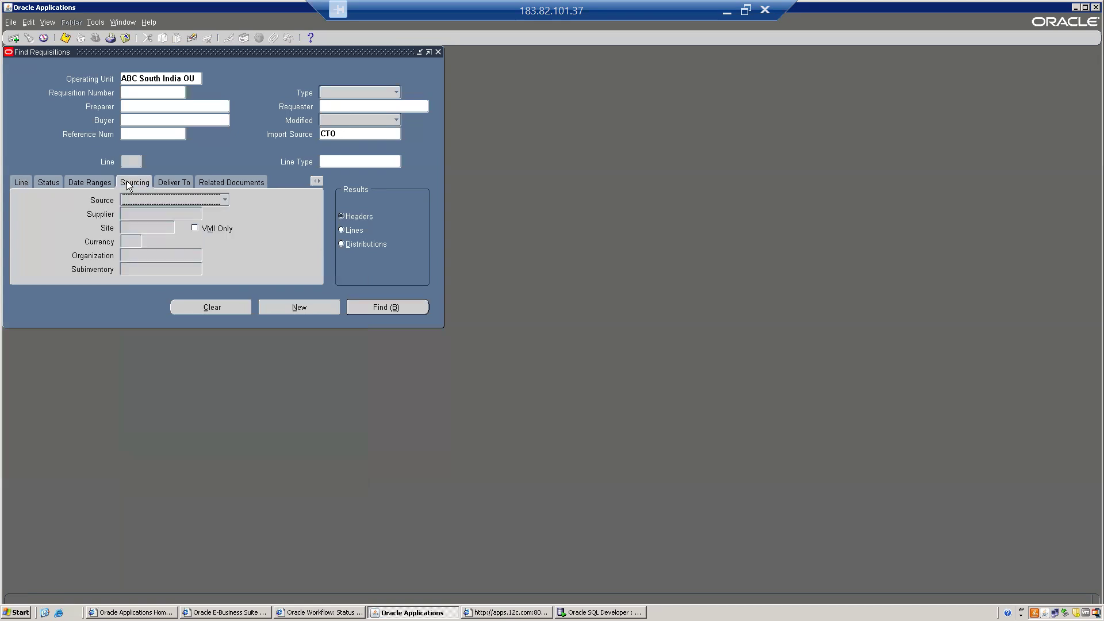
left_click(165, 202)
left_click(71, 220)
- Set the creation date from 26-DEC-2025 and run the requisition search
left_click(343, 134)
left_click(73, 184)
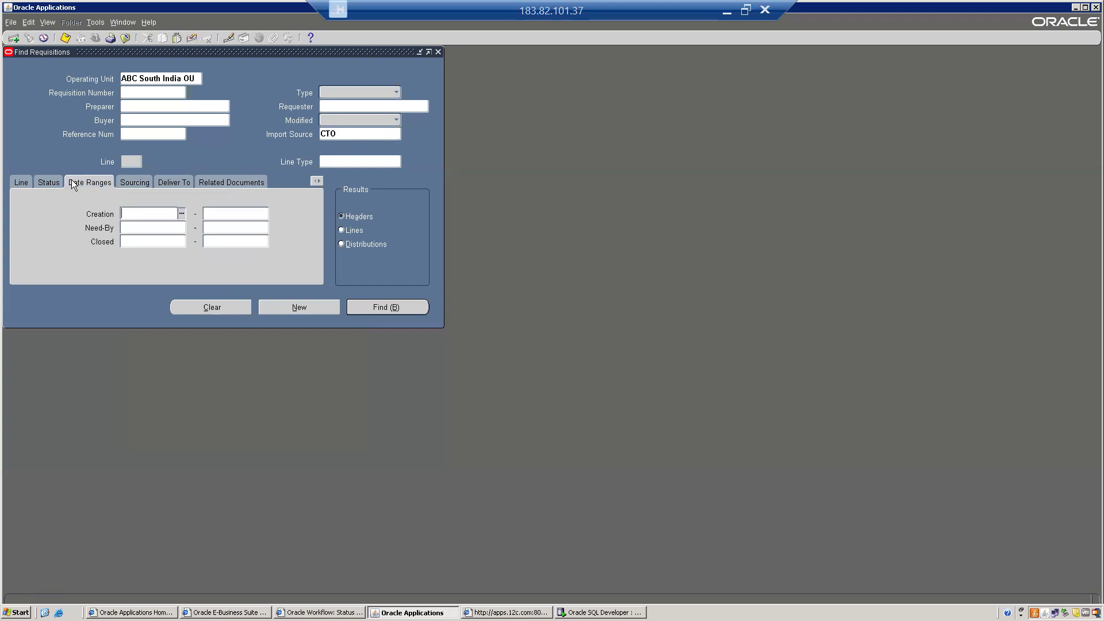
key("ctrl+l")
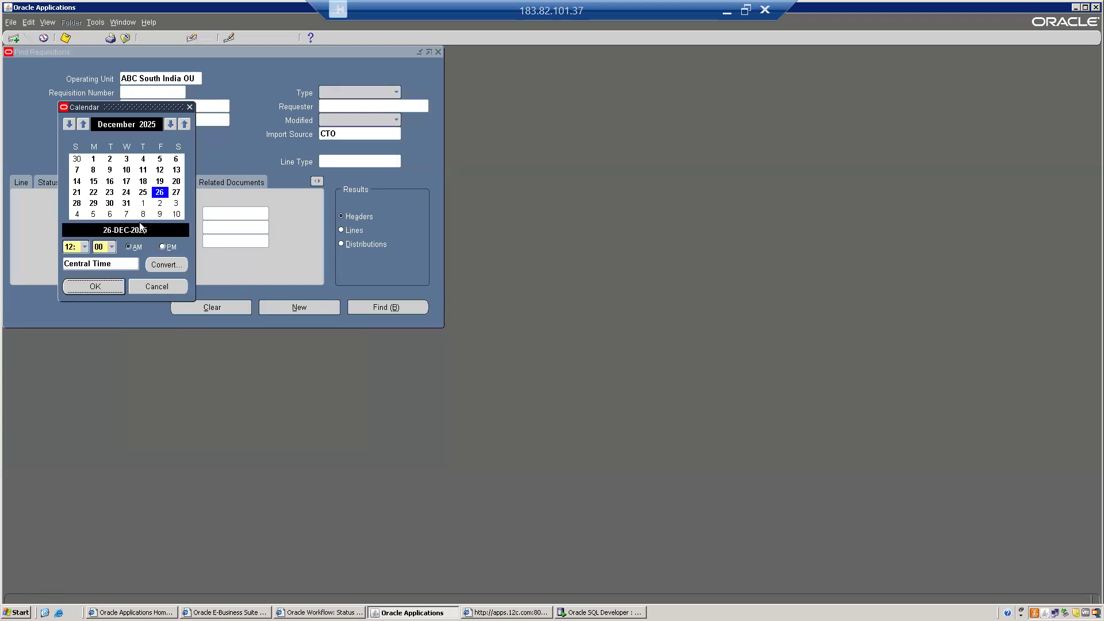
left_click(102, 287)
left_click(394, 311)
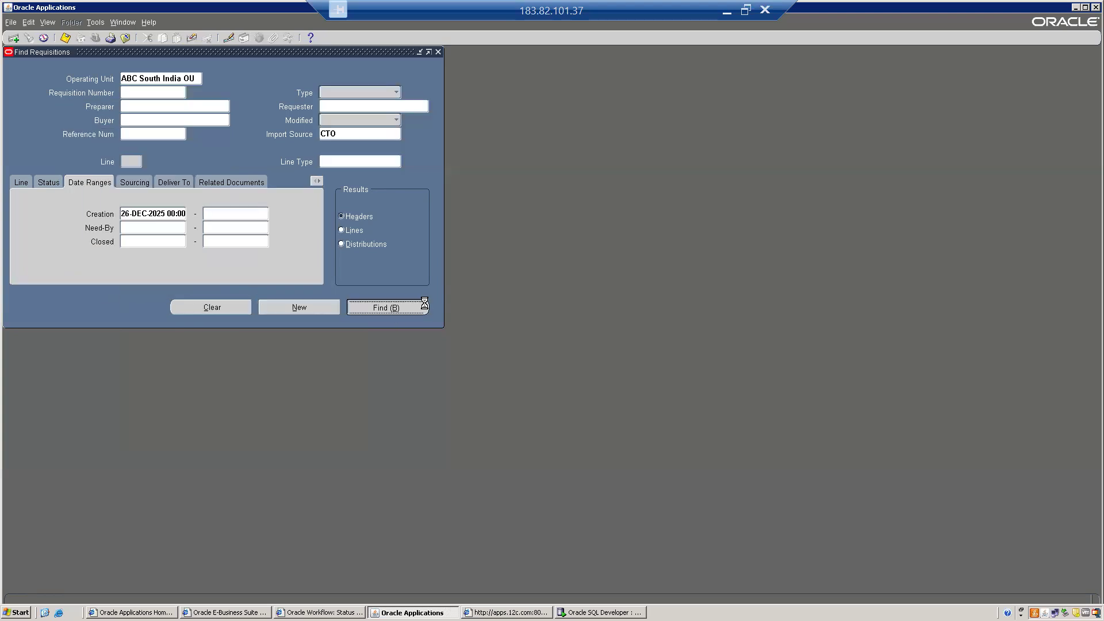
left_click(425, 306)
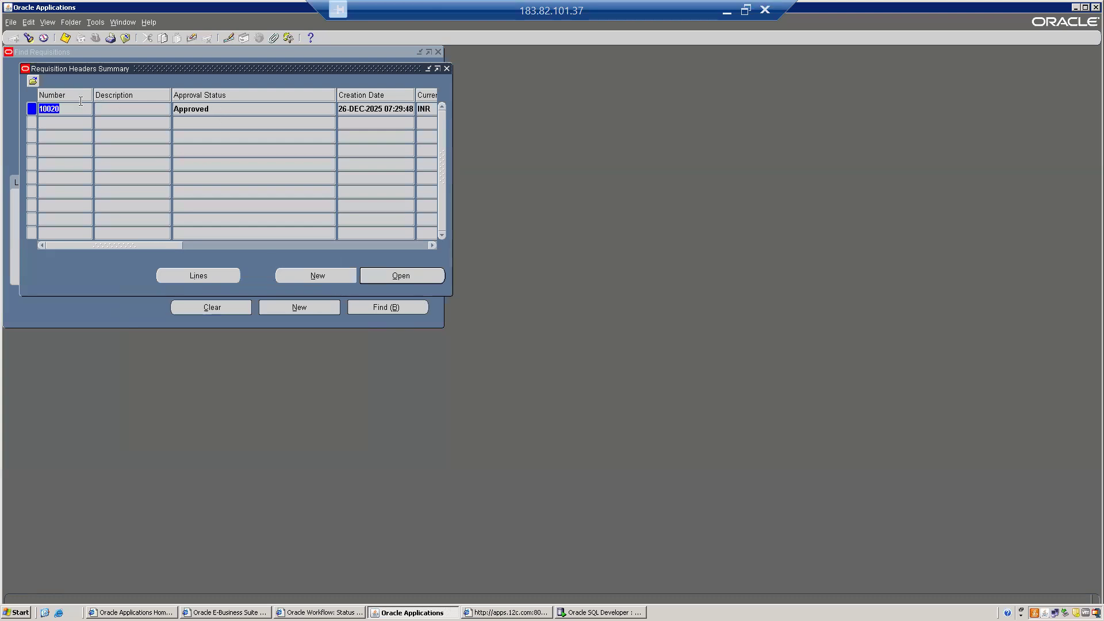
- Open requisition 10020's lines, check line 1 for item ABCC0999 and its Order Number, then close them
left_click(50, 111)
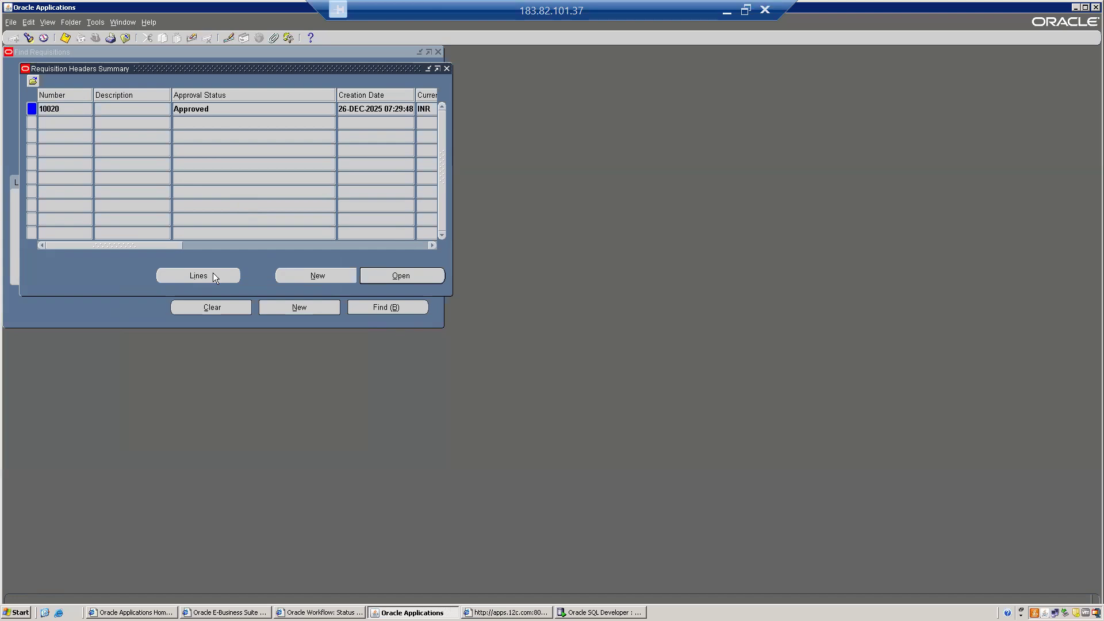
left_click(198, 276)
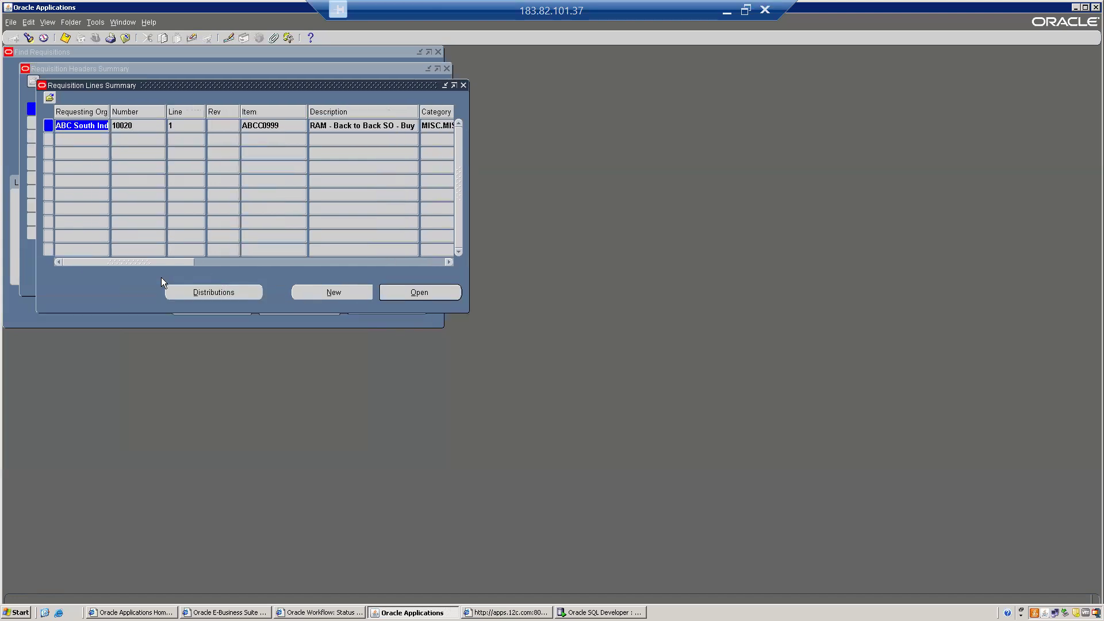
left_click_drag(176, 84, 193, 175)
left_click_drag(176, 350, 398, 336)
left_click(280, 216)
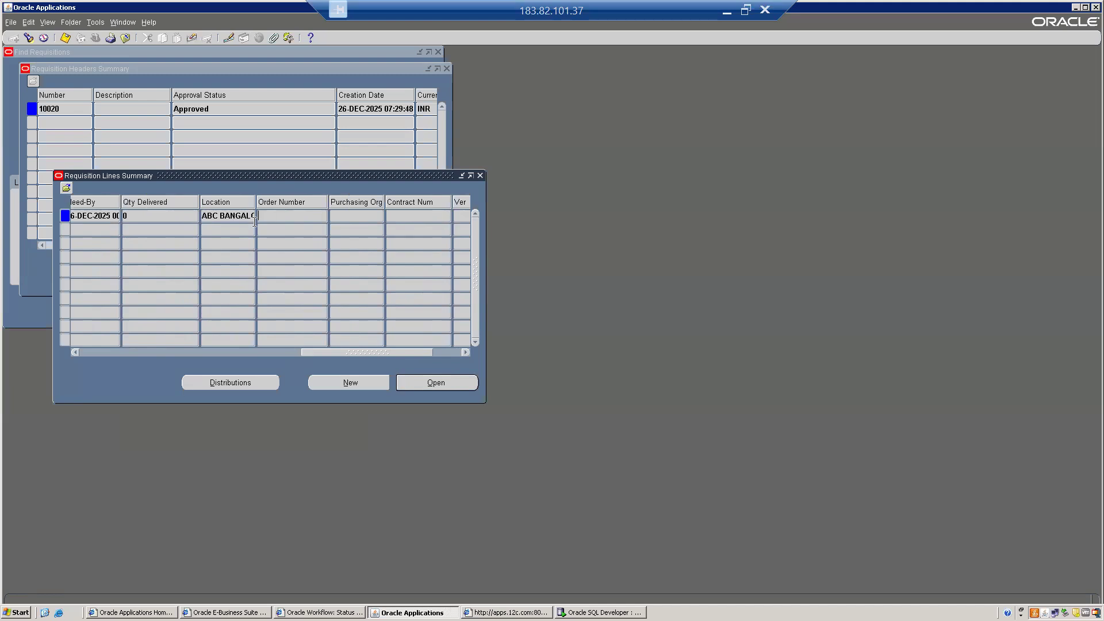
left_click_drag(336, 351, 31, 352)
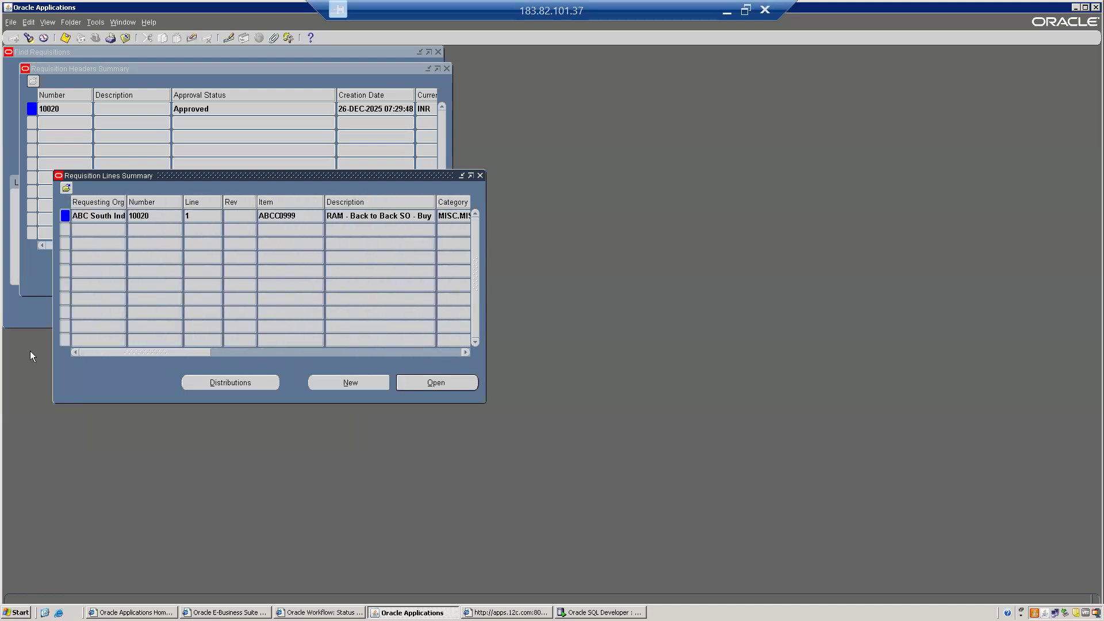
left_click(480, 175)
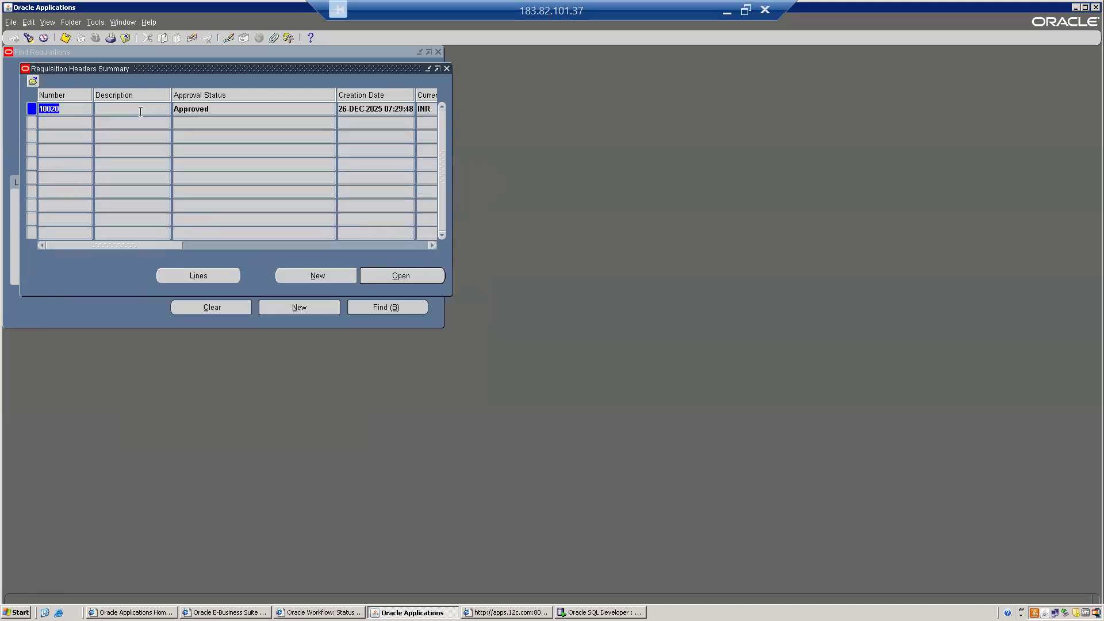
- Close the requisition forms and search AutoCreate for requisition 10020's lines
key("alt+f")
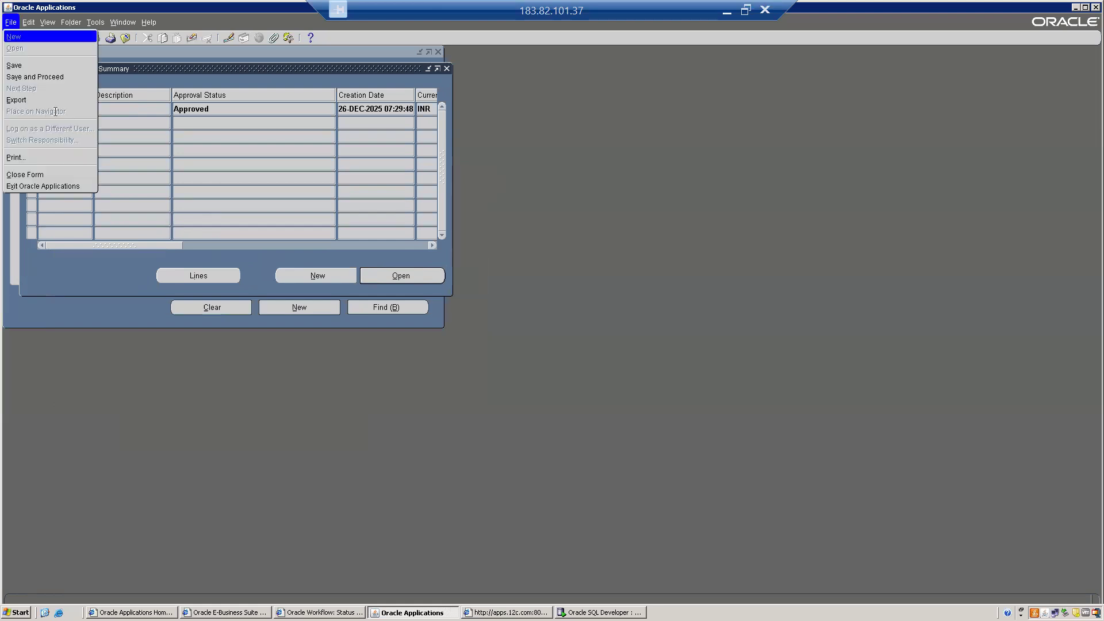
key("c")
double_click(67, 198)
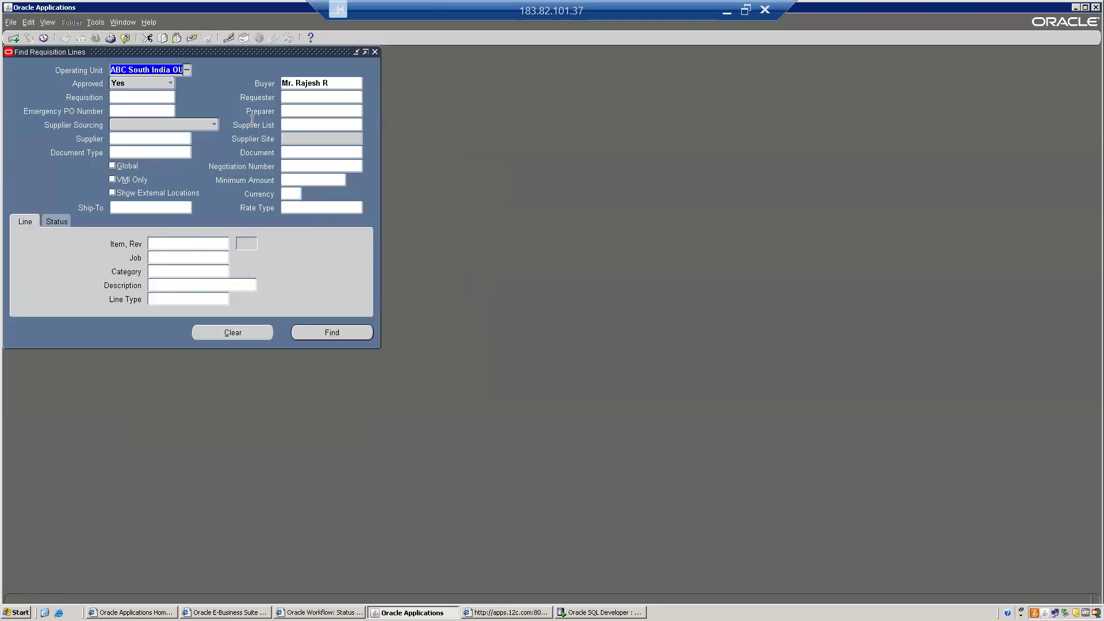
left_click(229, 333)
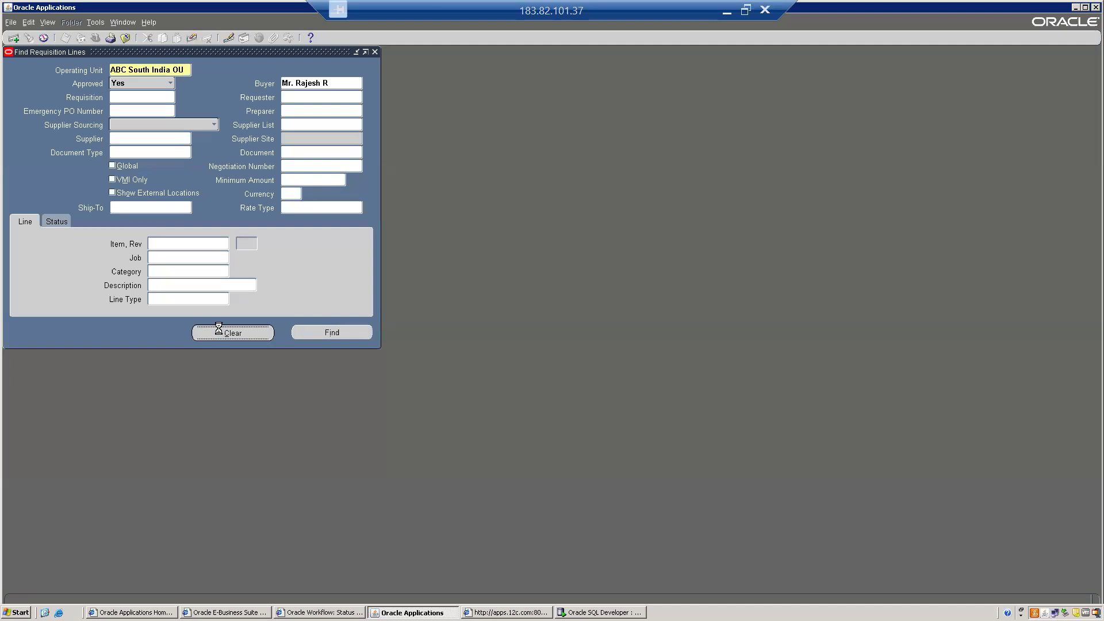
left_click(121, 98)
type("10020")
key("Tab")
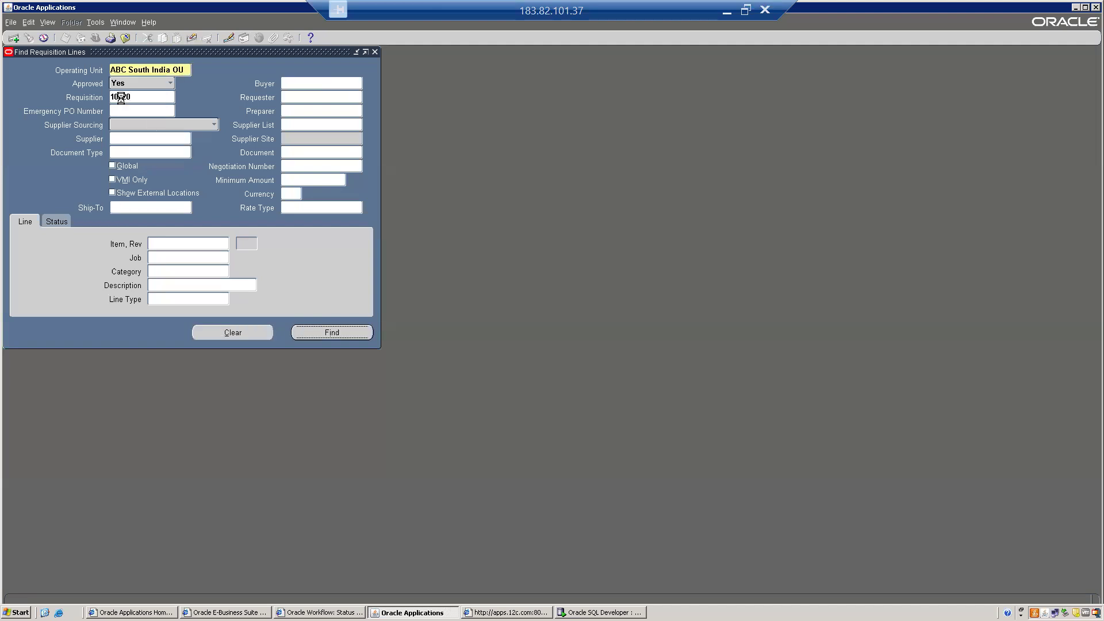
key("Return")
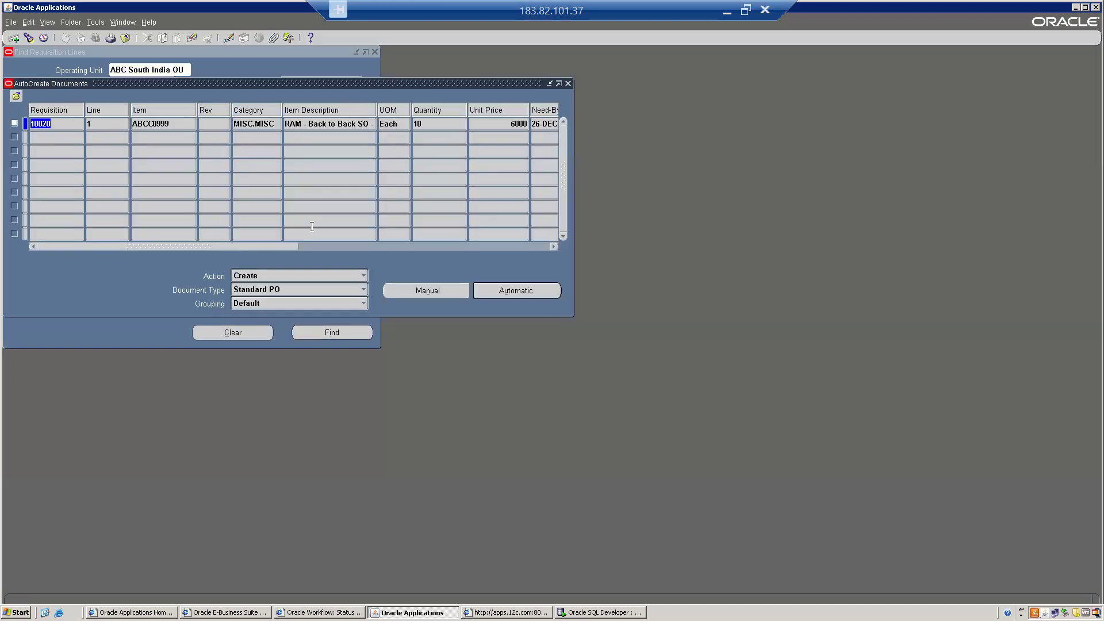
- Autocreate a purchase order from line 1 with supplier XYZ MFG India Pvt Ltd
left_click(15, 123)
left_click(516, 291)
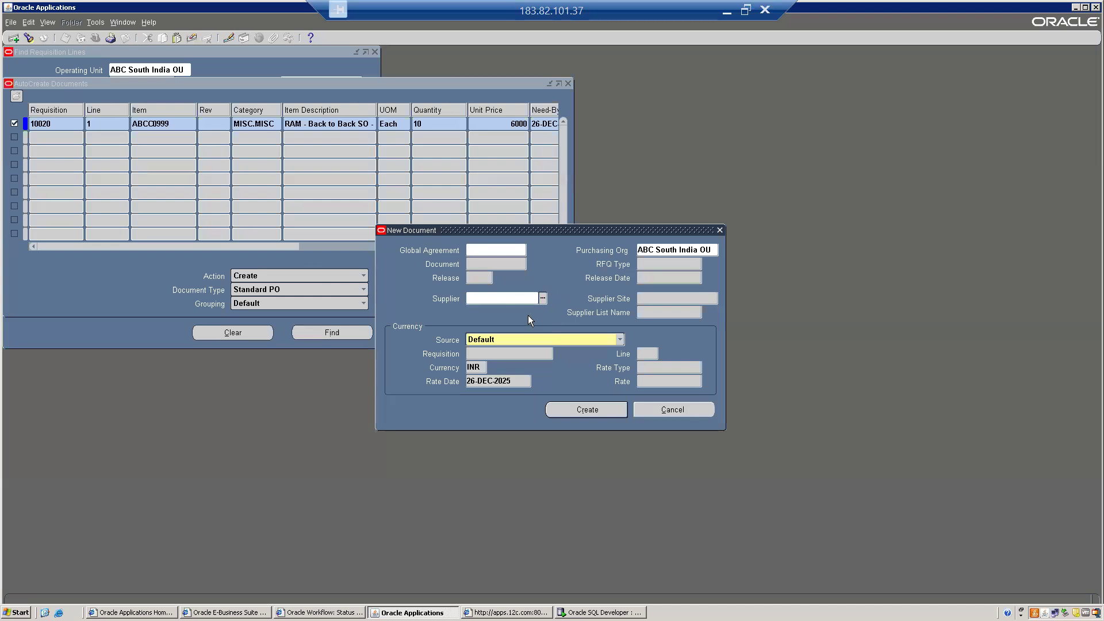
key("ctrl+l")
key("Down")
key("Return")
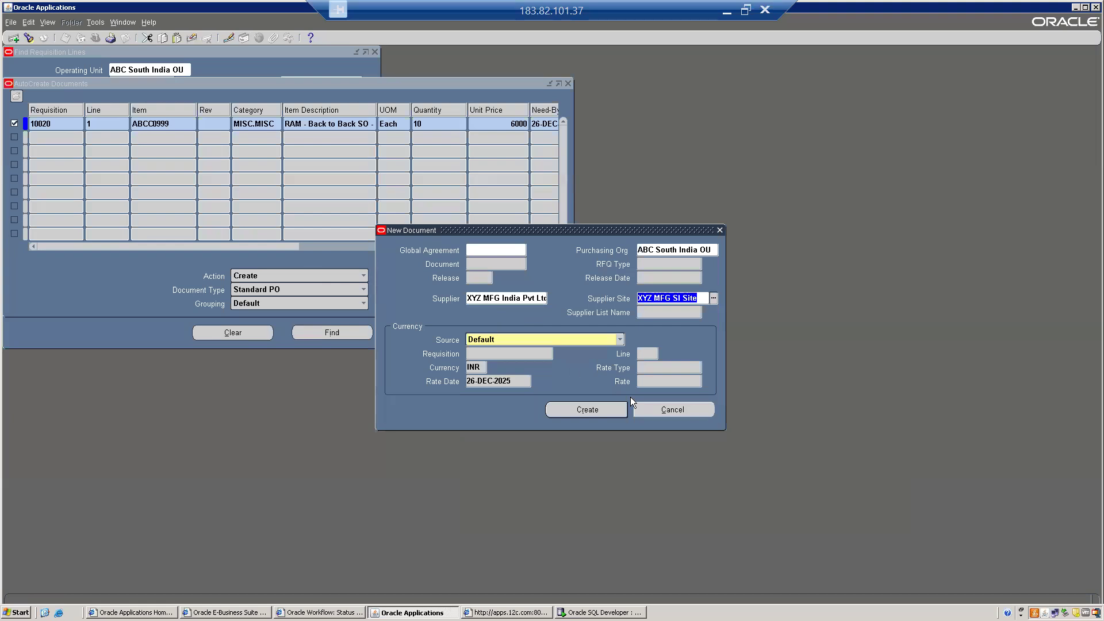
left_click(586, 413)
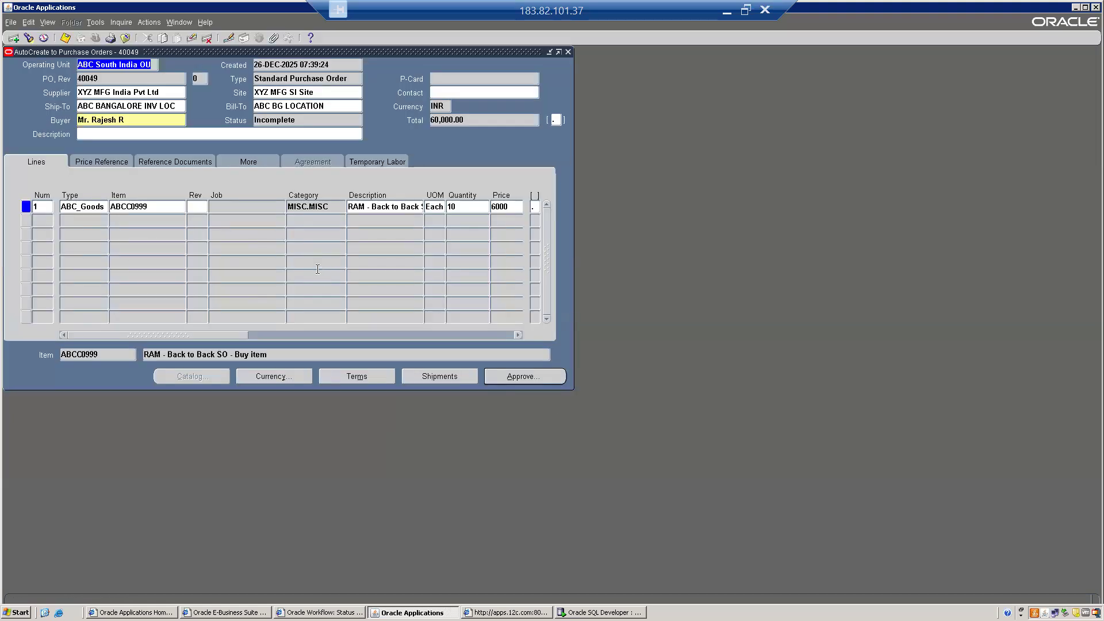
- Check the new purchase order 40049 and close the AutoCreate form
left_click_drag(234, 52, 257, 88)
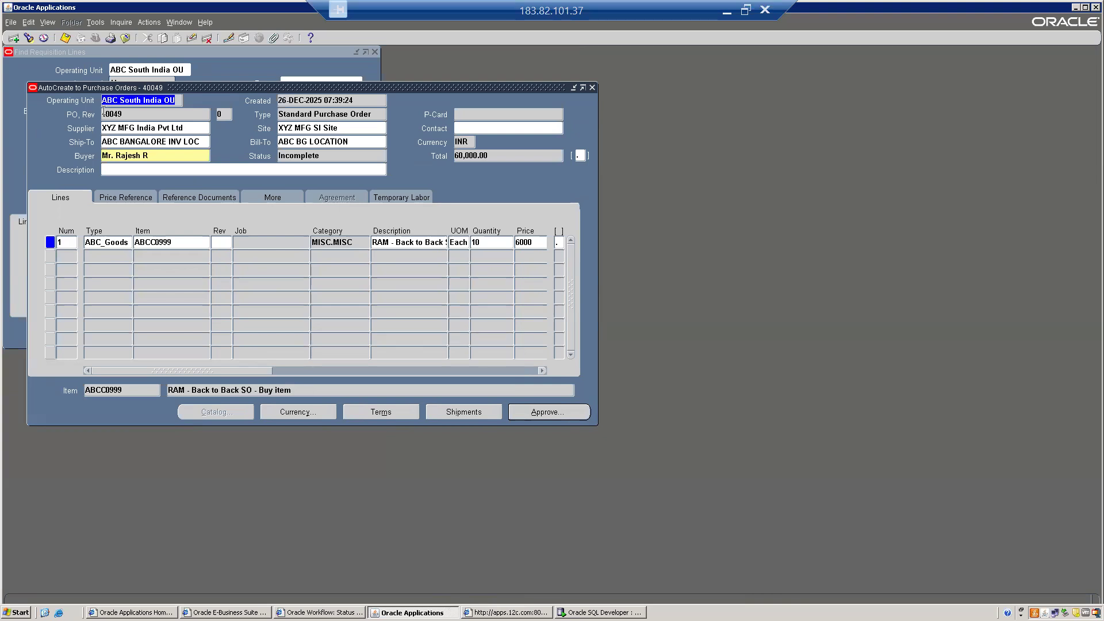
left_click(140, 115)
key("alt+f")
key("c")
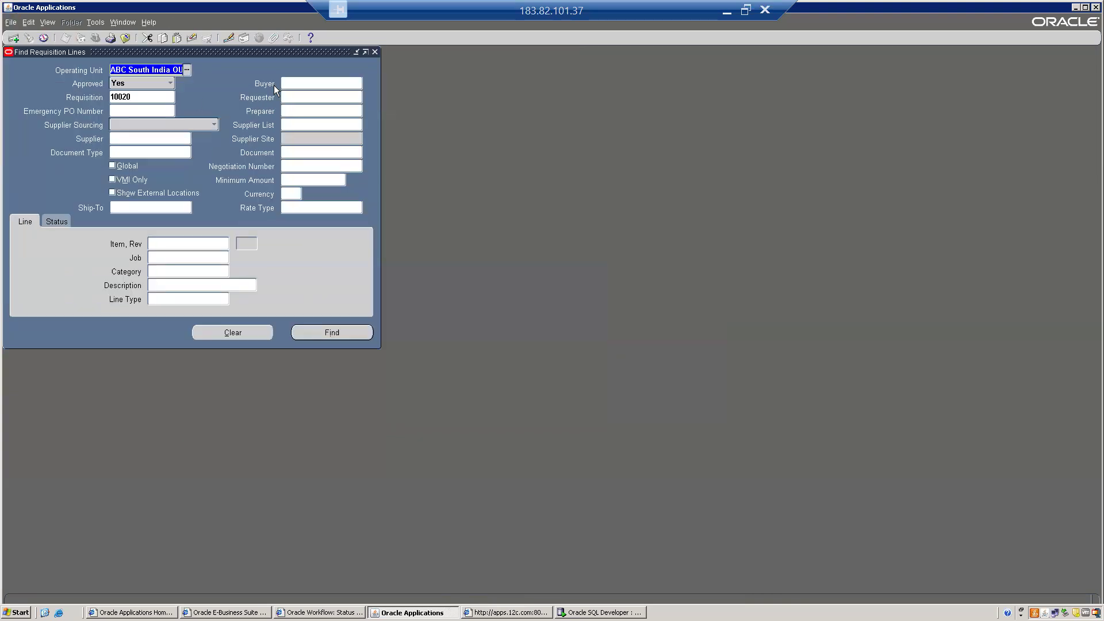
key("alt+f")
- Close Find Requisition Lines and switch to the ABC SI Order Management responsibility
key("c")
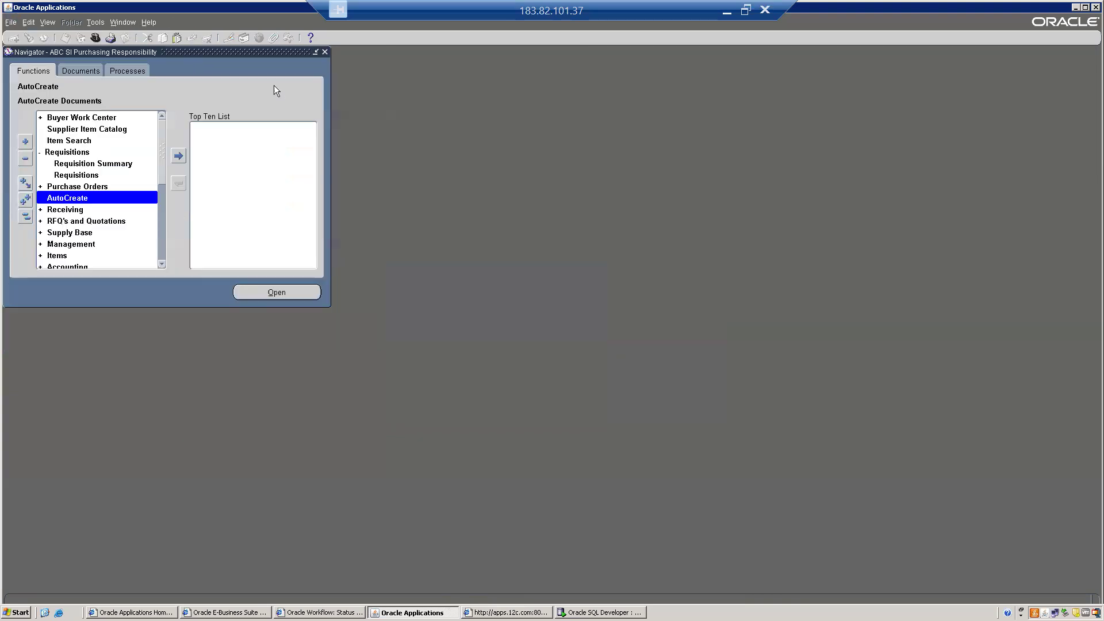
left_click(24, 217)
key("alt+f")
key("w")
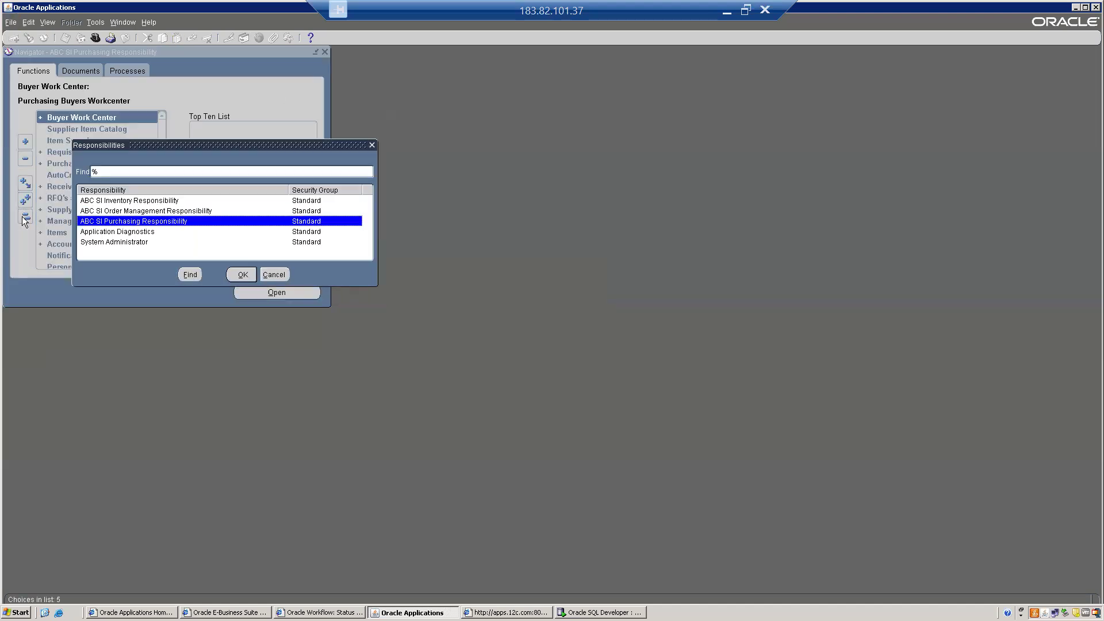
key("Up")
key("Return")
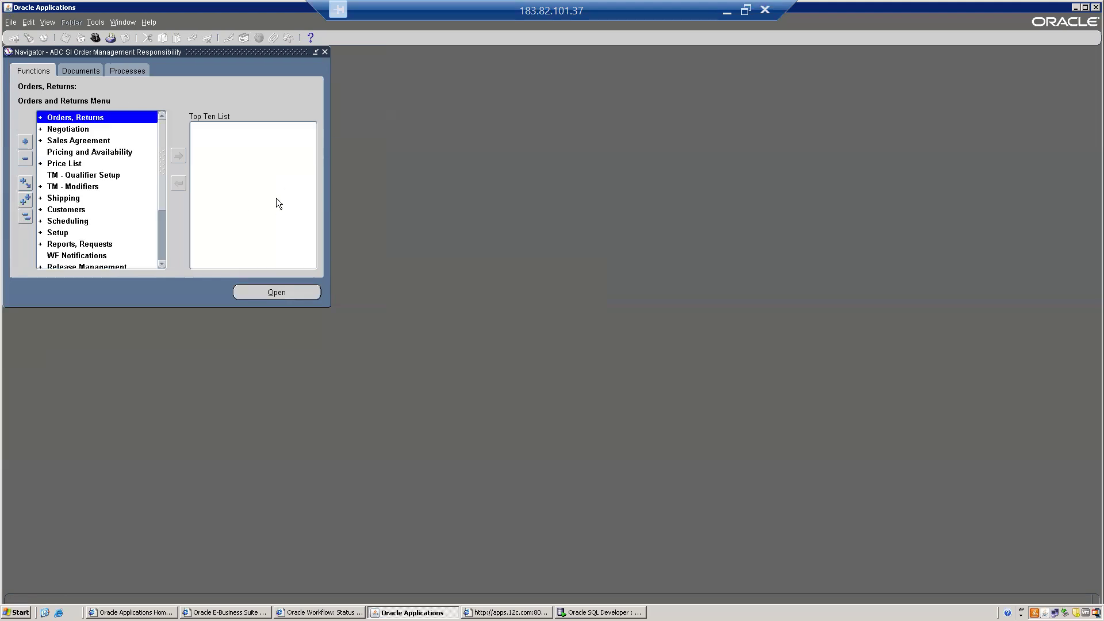
- Find sales order 70012 in the Order Organizer and open its line items
key("Return")
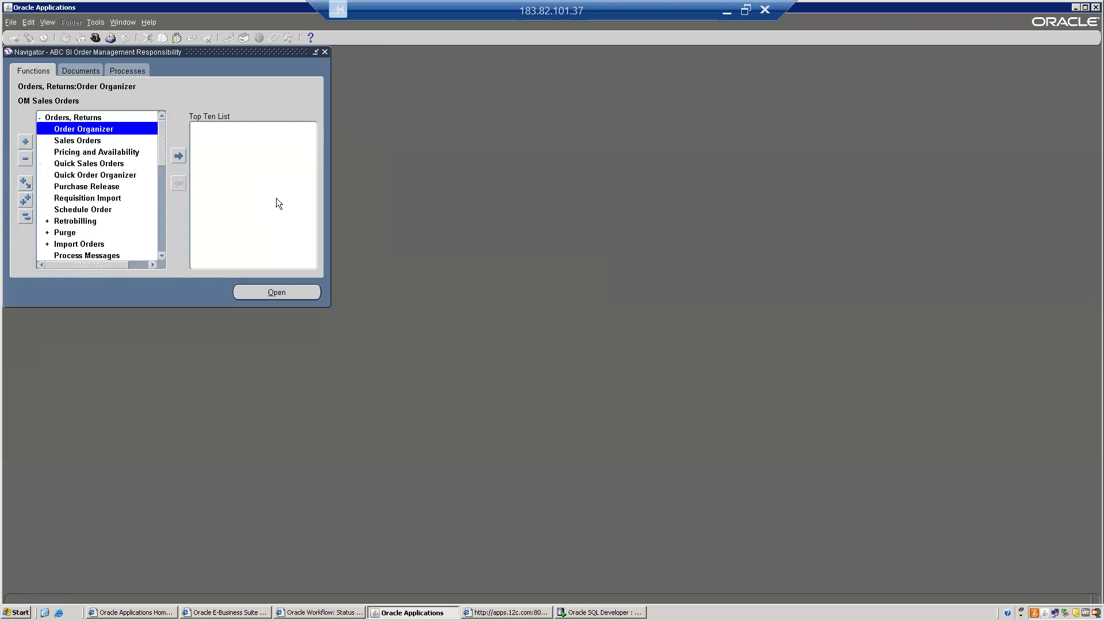
key("Return")
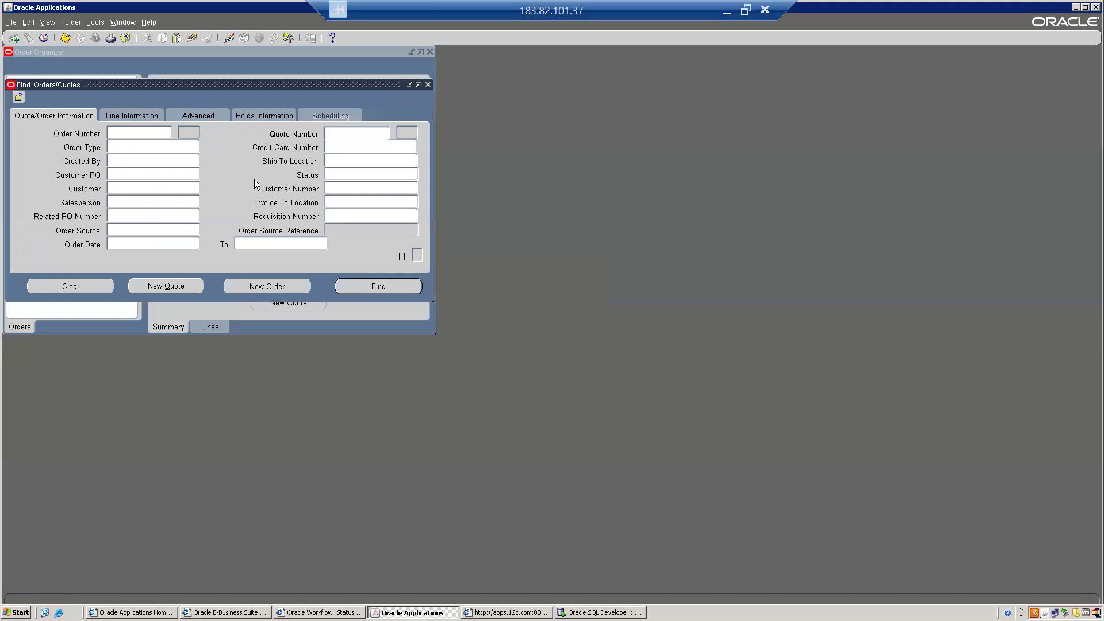
type("70012")
key("Tab")
key("Return")
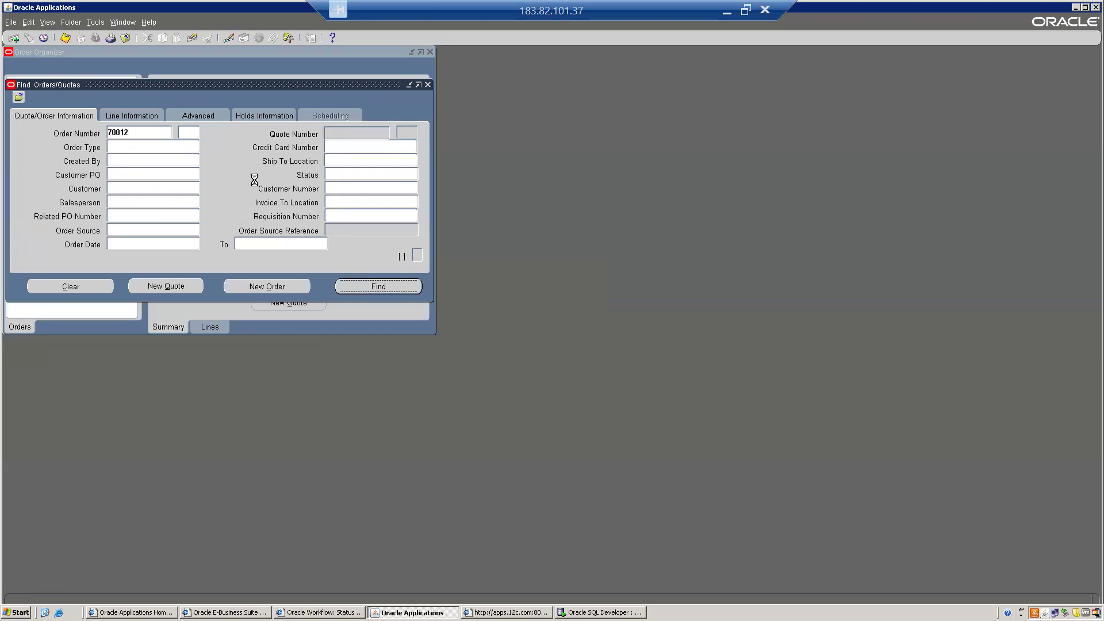
left_click(386, 284)
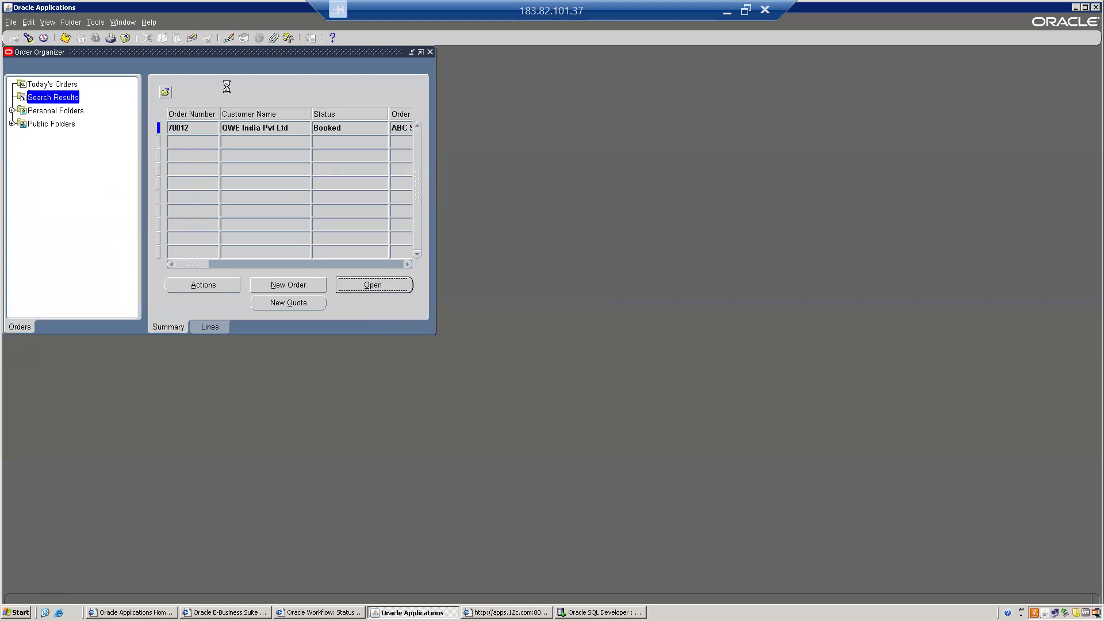
left_click(136, 75)
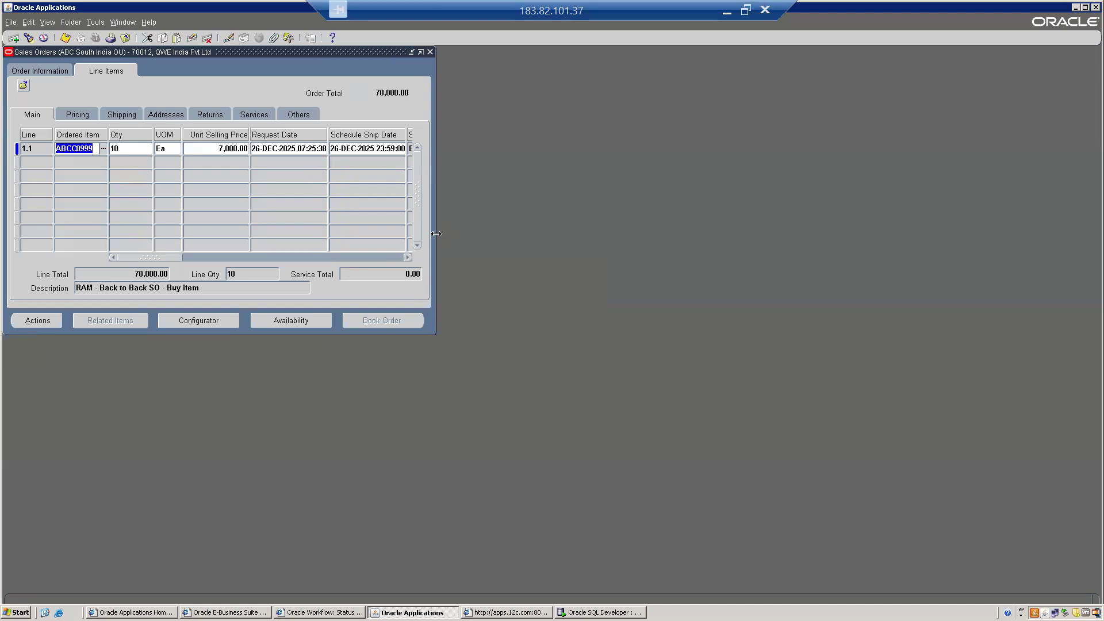
- Widen the sales order window and check that line 1.1's Status reads External Req Open
left_click_drag(436, 233, 722, 247)
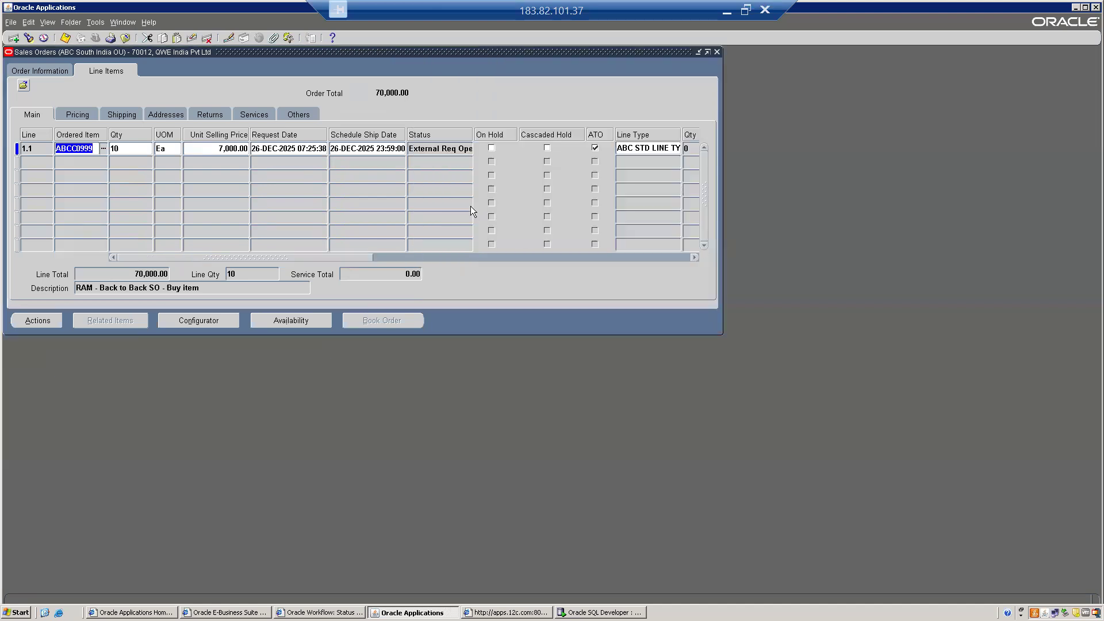
left_click(434, 148)
left_click(434, 148)
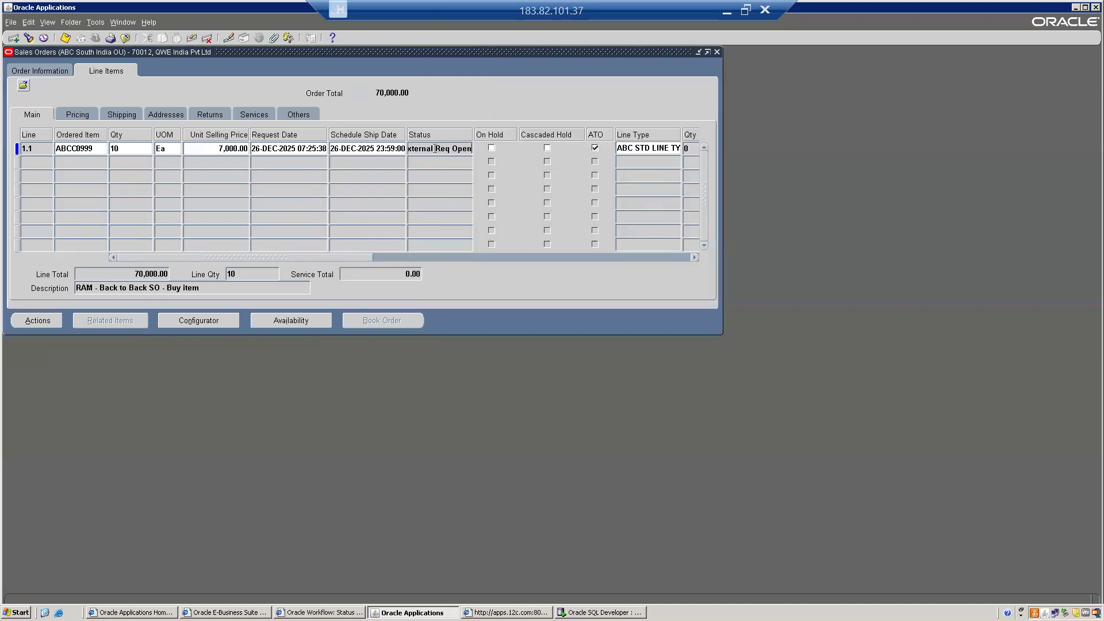
key("shift+Left")
key("shift+Left")
key("shift+Left")
key("shift+Left")
key("shift+Left")
key("shift+Left")
key("shift+Left")
key("shift+Left")
key("shift+Left")
key("shift+Left")
key("shift+Left")
key("shift+Left")
key("shift+Left")
key("shift+Left")
key("shift+Left")
key("shift+Left")
key("shift+Left")
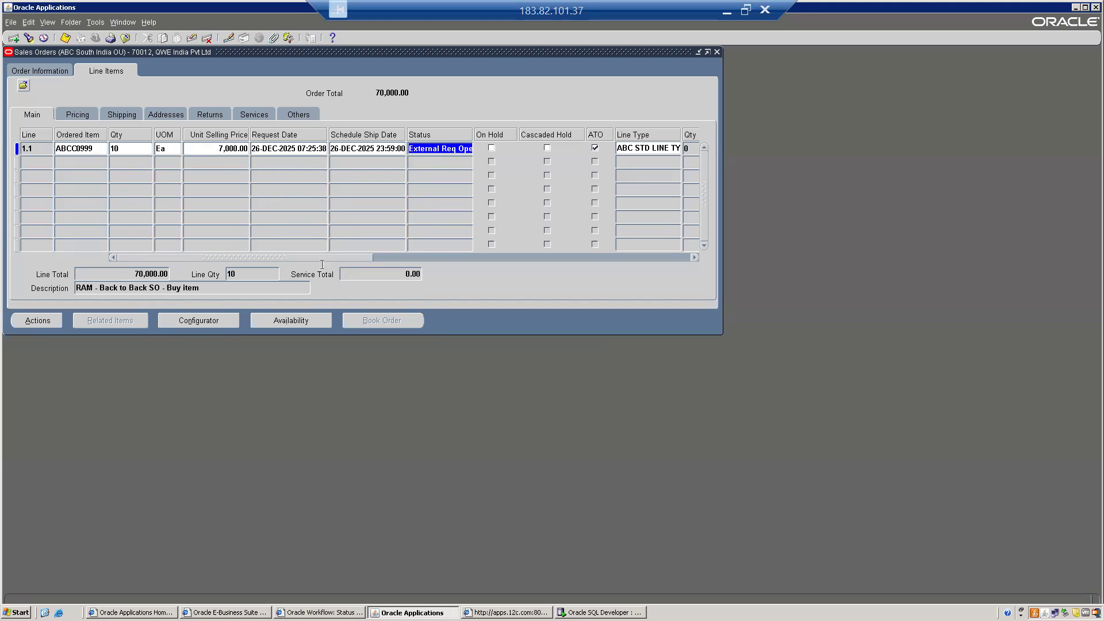
- Review line 1.1's Additional Line Information: Credit Check hold, no drop-ship or internal requisition records
left_click(31, 321)
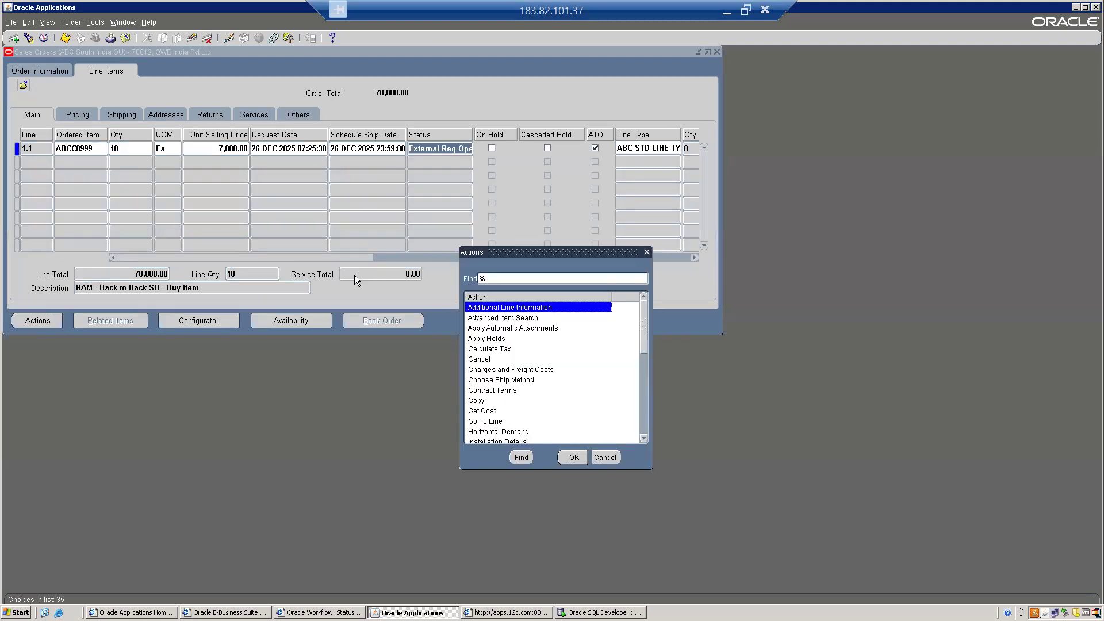
left_click(569, 457)
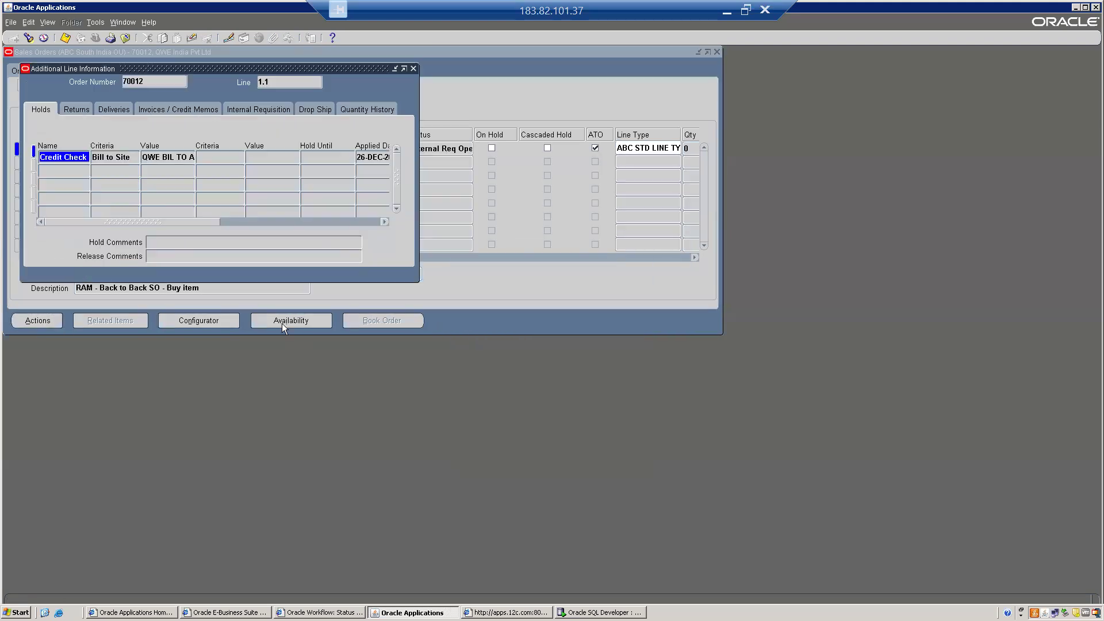
left_click(304, 106)
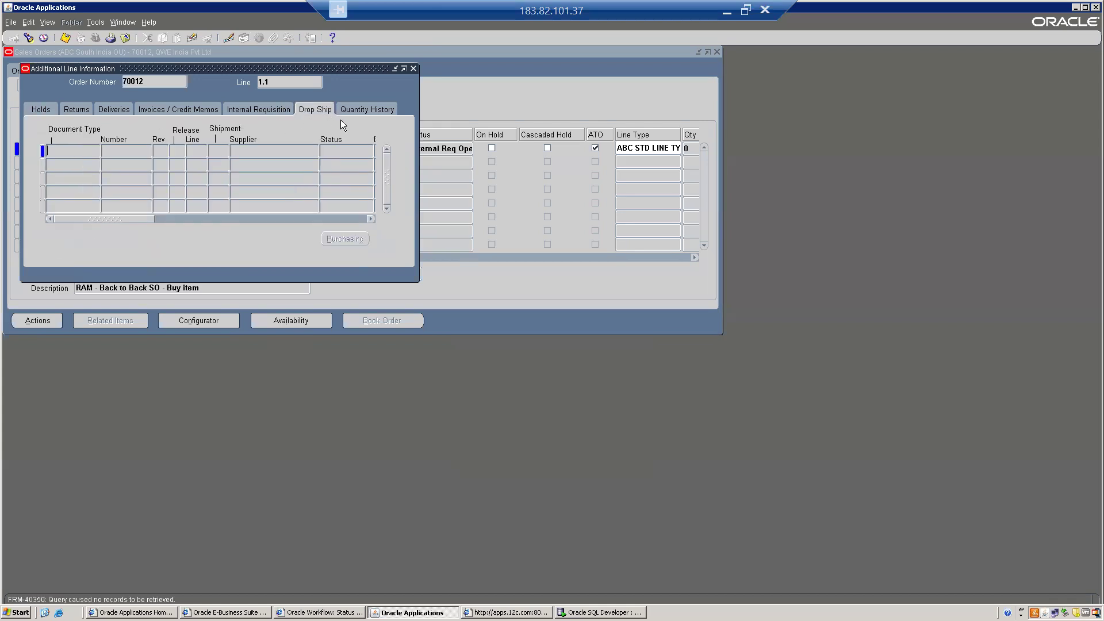
left_click(261, 108)
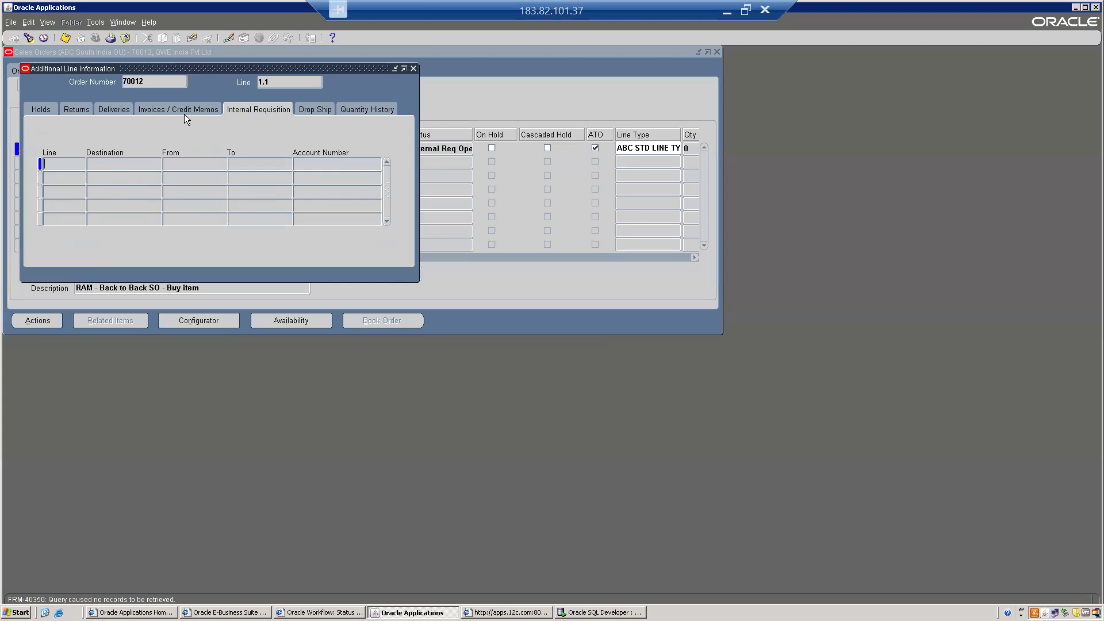
left_click(35, 110)
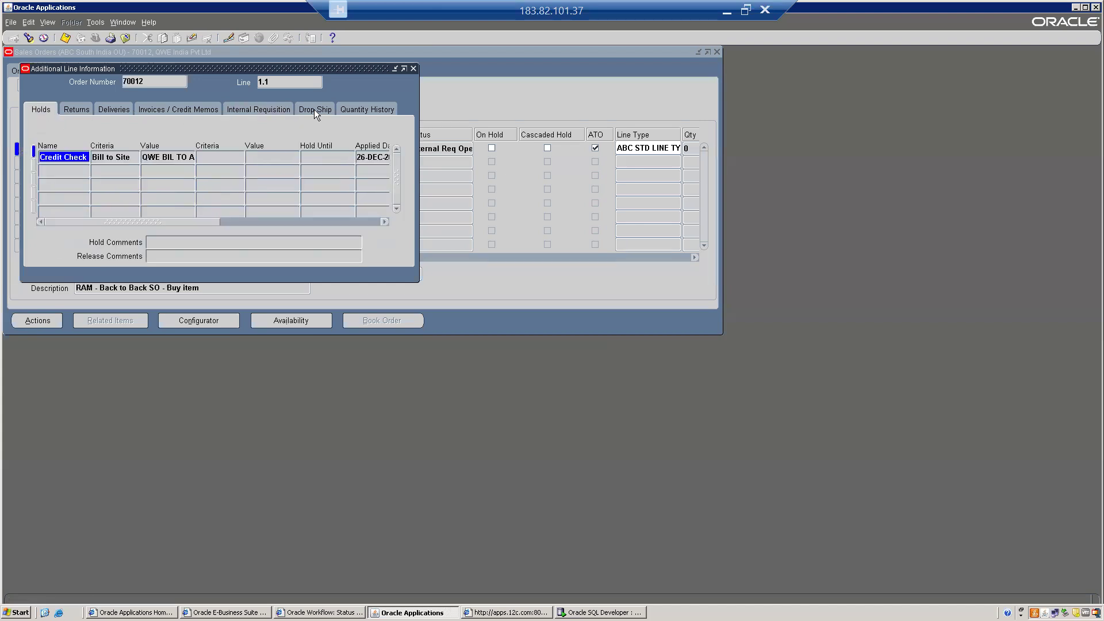
left_click(314, 109)
left_click(413, 69)
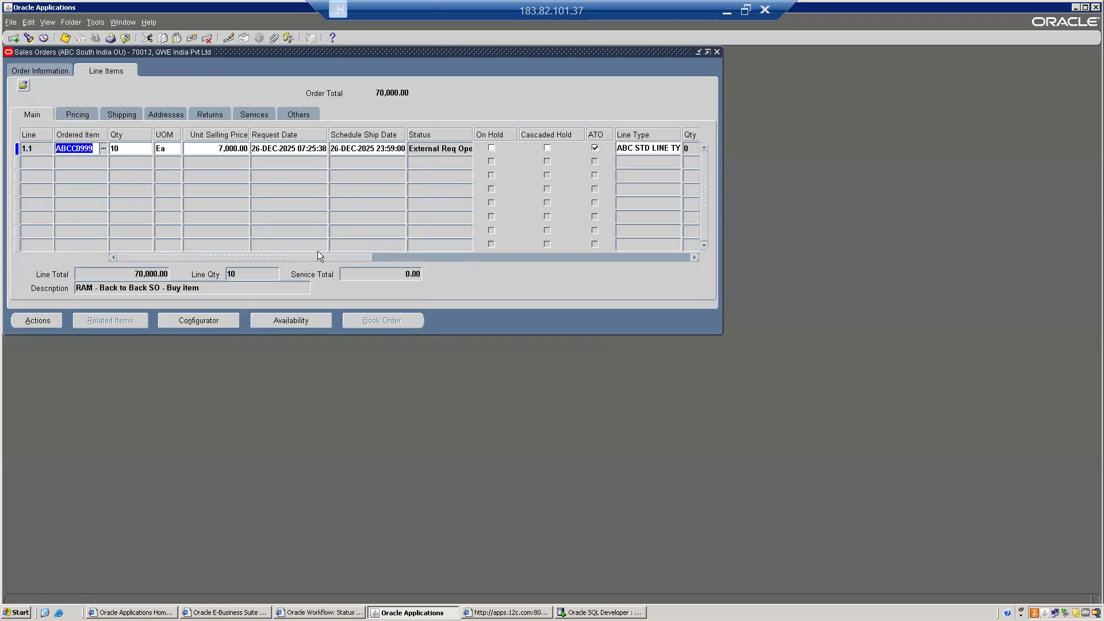
- Review sales order 70012's header, then close the Sales Orders form
left_click(26, 68)
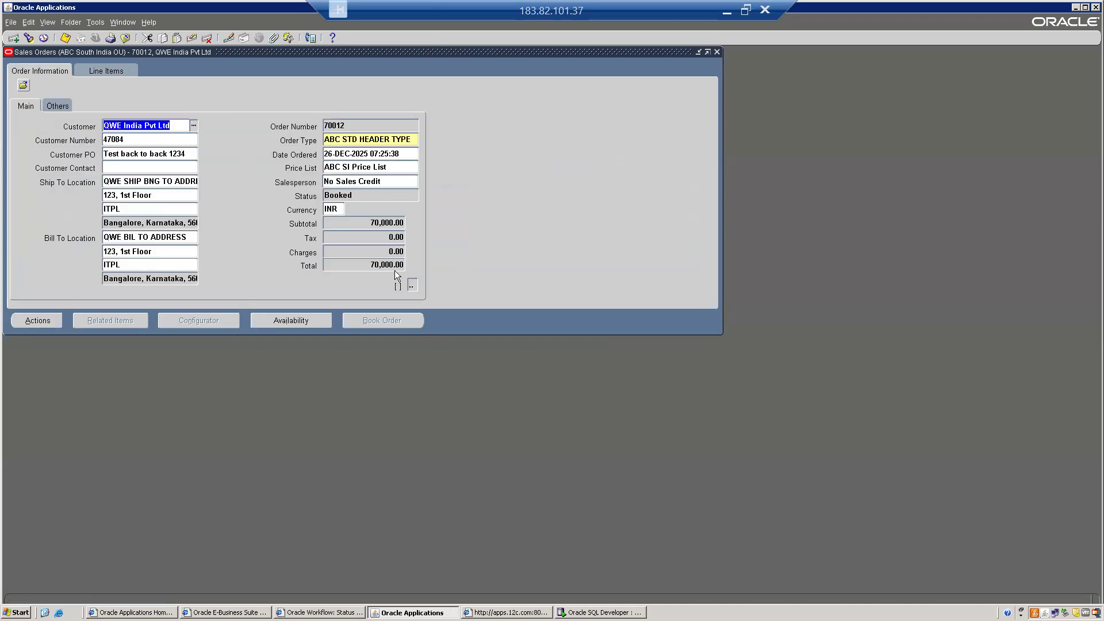
key("alt+f")
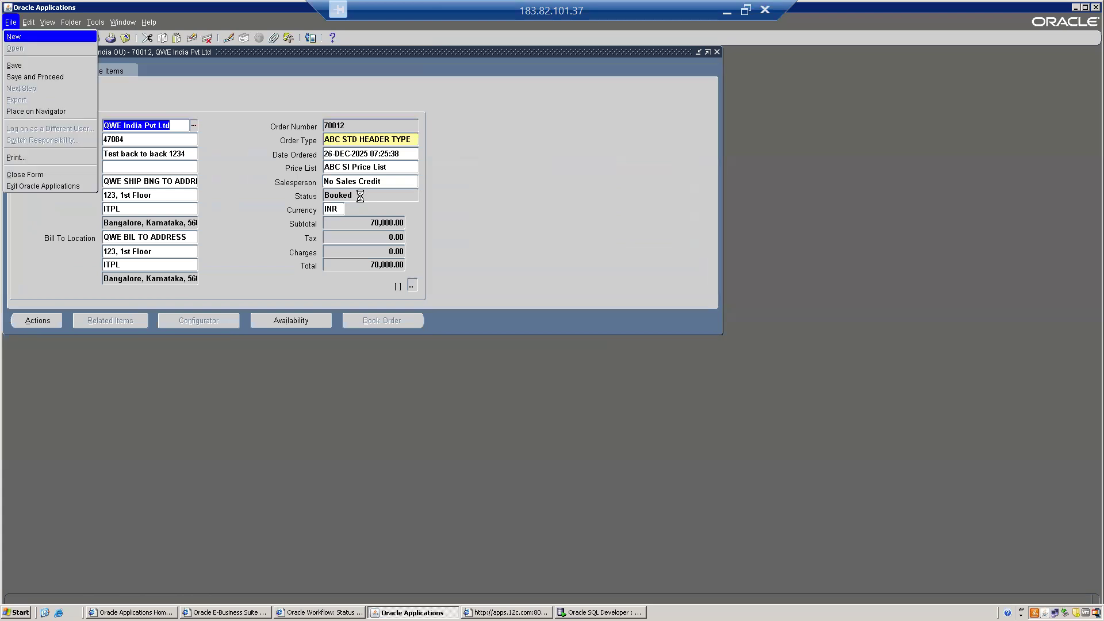
key("c")
left_click(92, 224)
- Switch to the ABC SI Purchasing responsibility and open the Purchase Order Summary search
key("alt+f")
key("r")
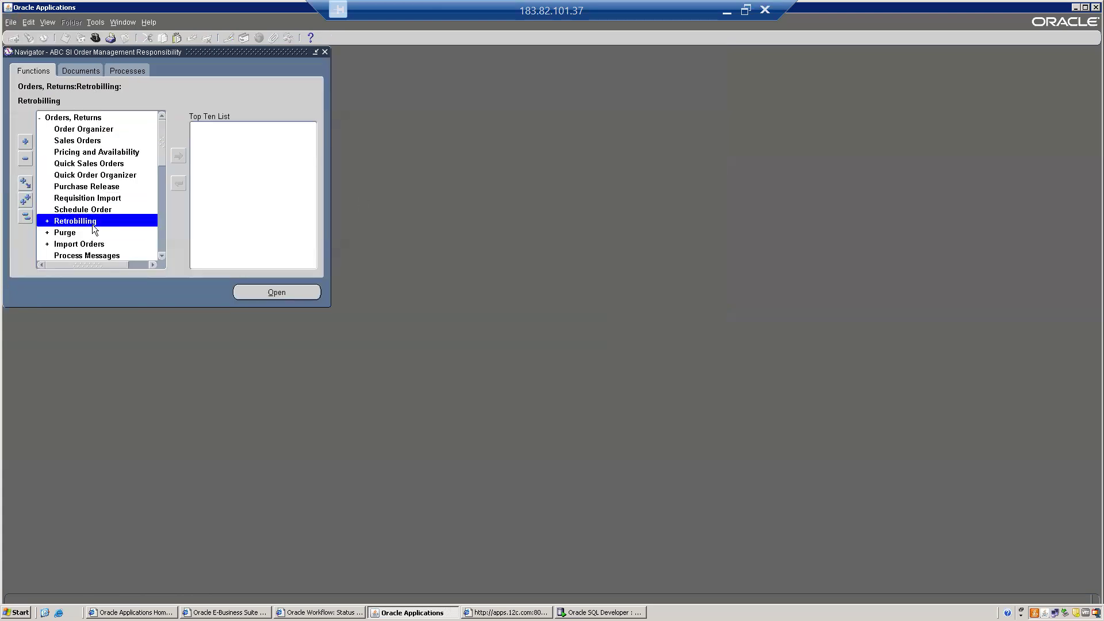
key("Down")
key("Down")
key("Return")
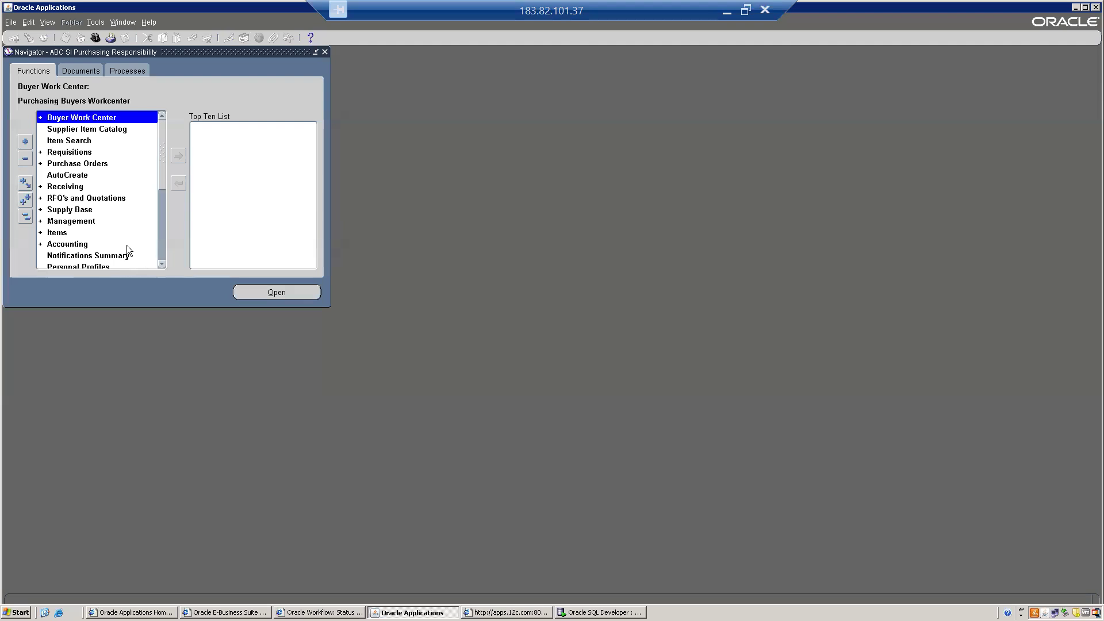
double_click(61, 163)
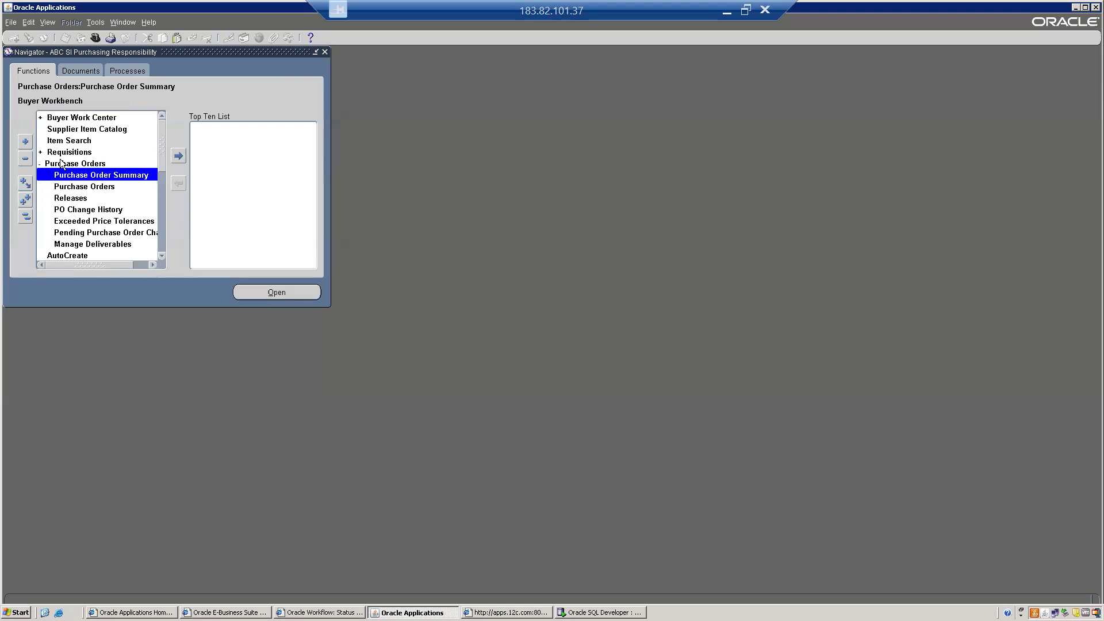
key("Return")
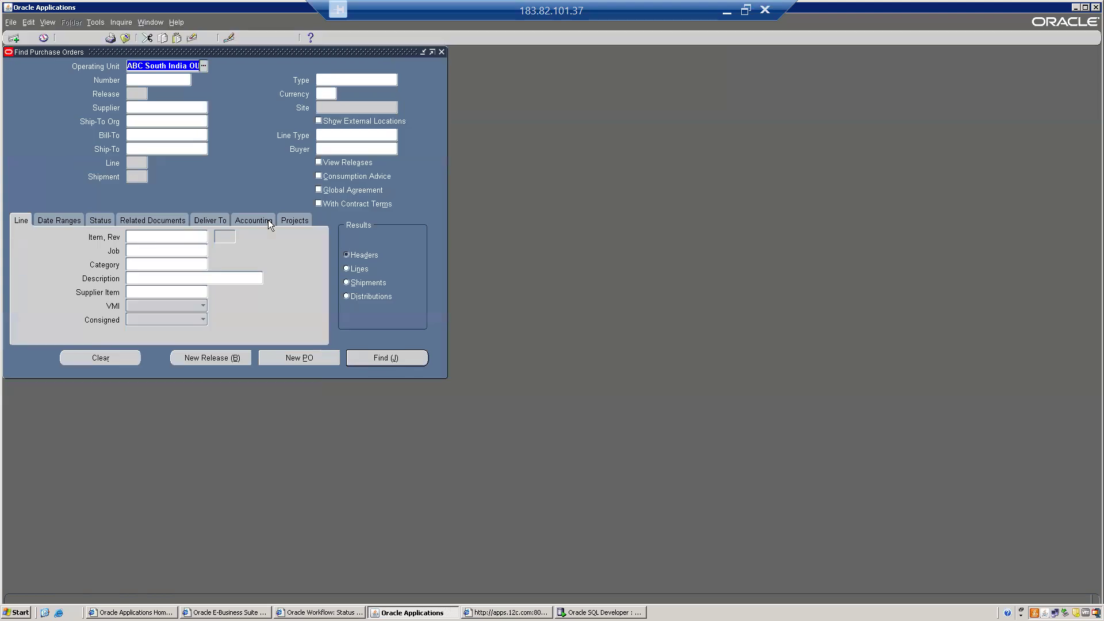
- Search by PO number and open purchase order 40049 from the headers list
type("4000")
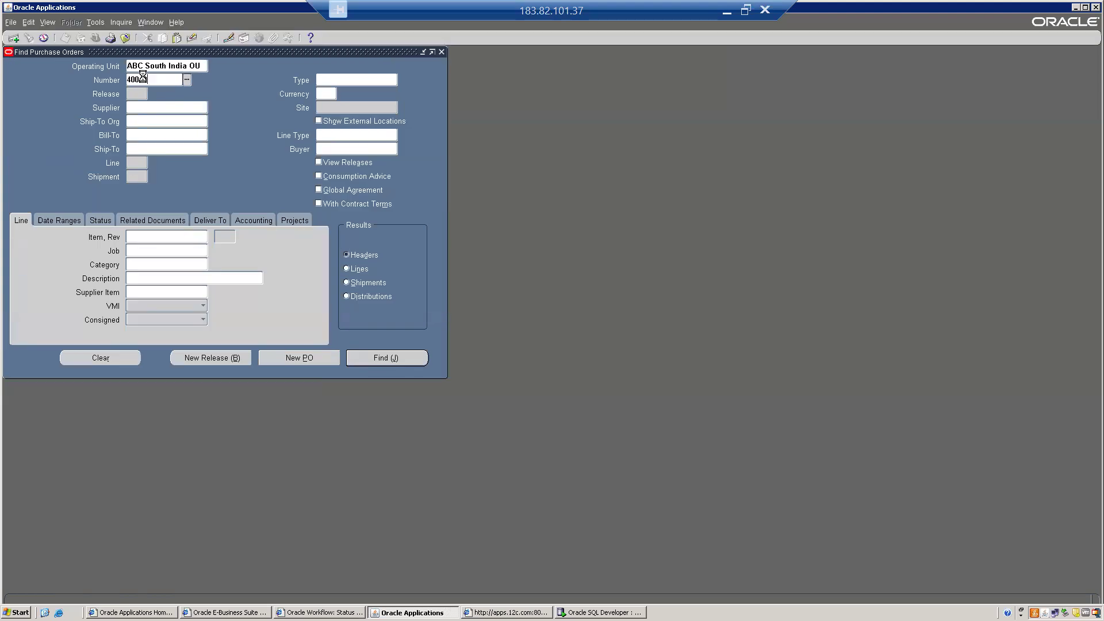
type("9")
left_click(385, 359)
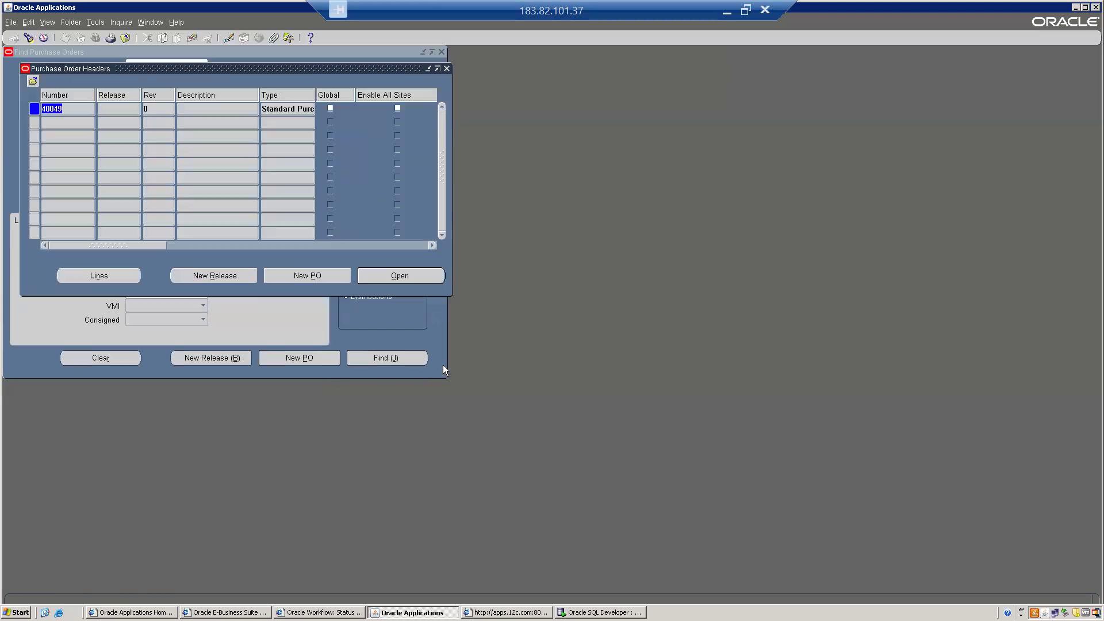
left_click(397, 275)
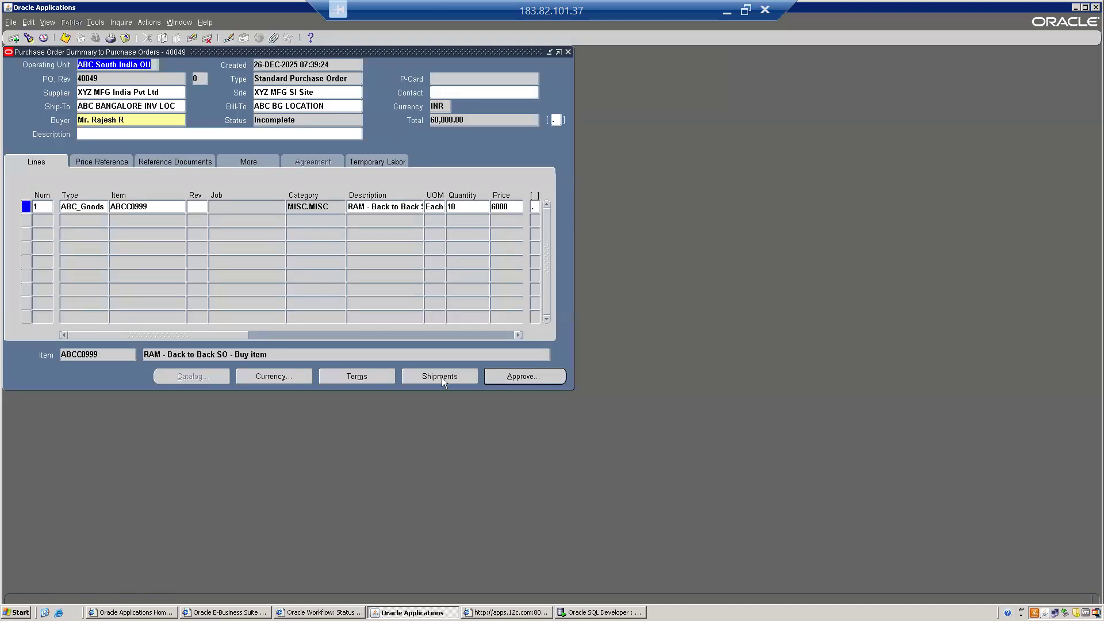
- Open the PO line's shipment and review ship-to, tolerance and received/billed quantities
left_click(417, 377)
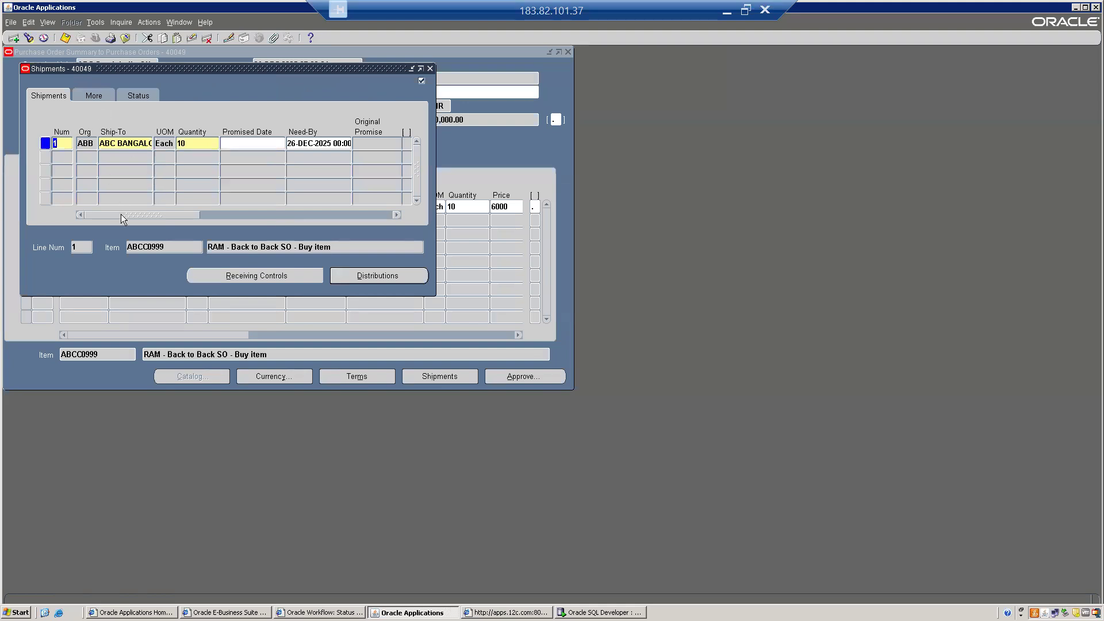
left_click_drag(116, 214, 54, 214)
left_click(106, 143)
left_click(93, 96)
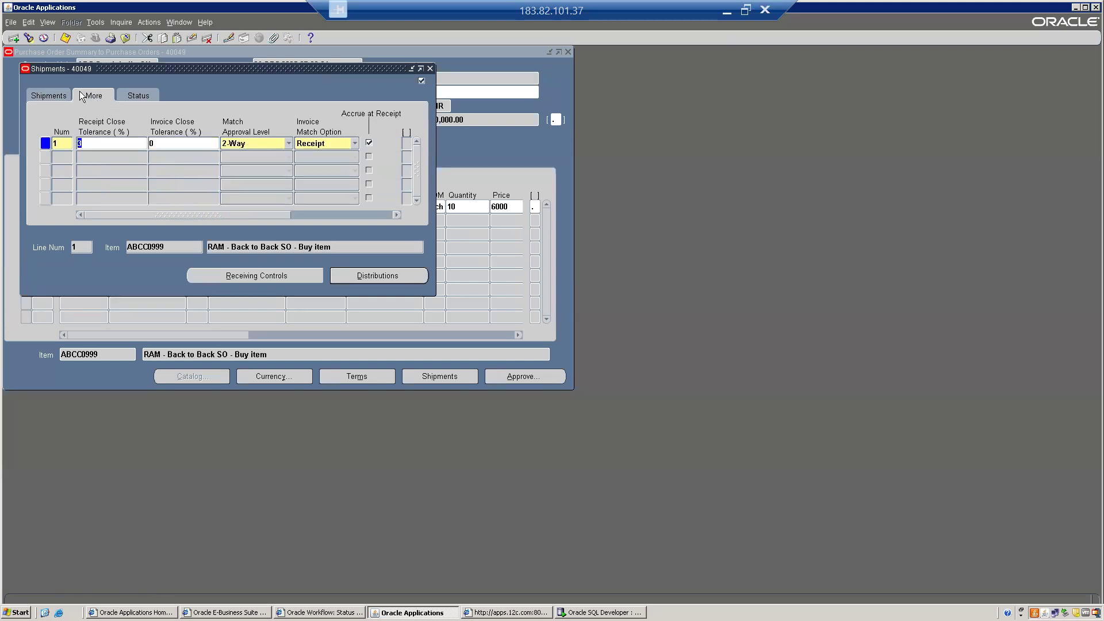
left_click(141, 96)
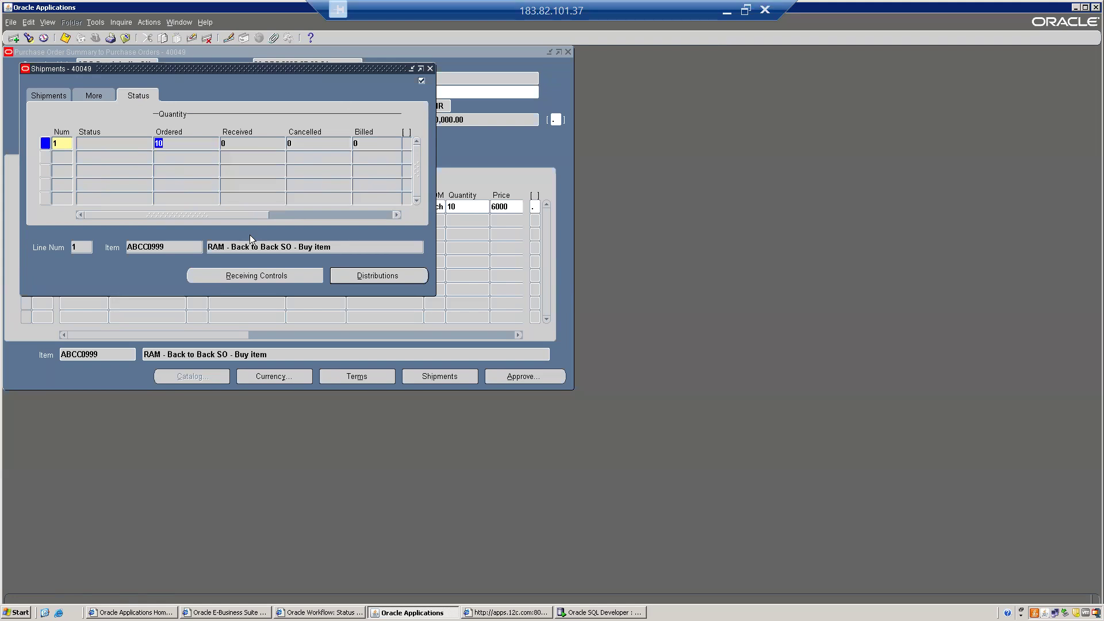
- Confirm in Distributions that the requisition is 10020 line 1, then close the Distributions and Shipments windows
left_click(377, 276)
left_click(102, 112)
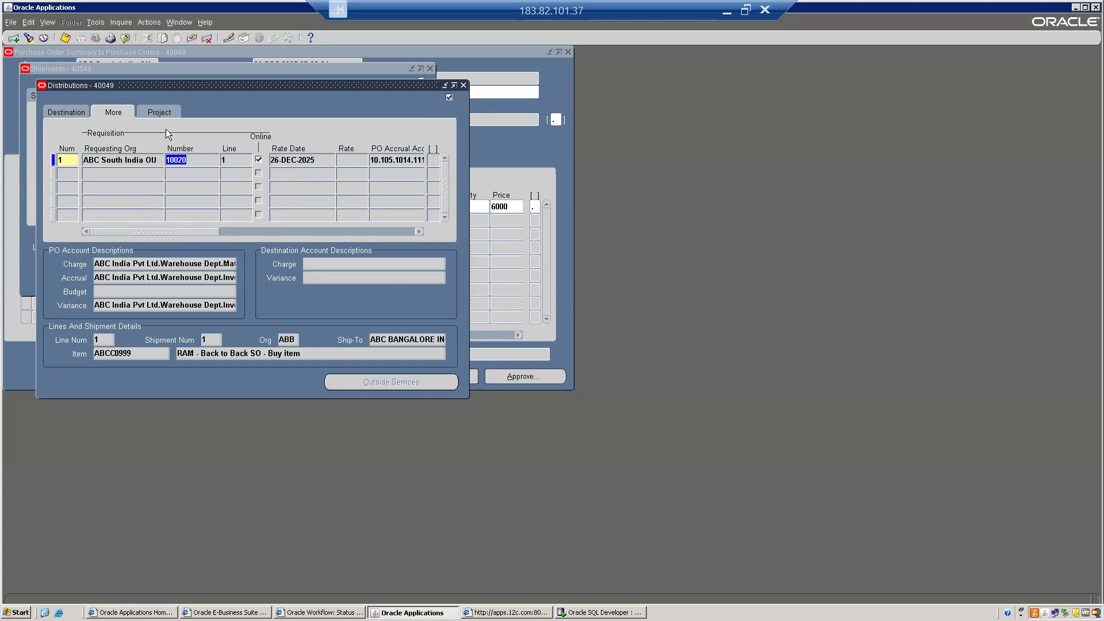
key("shift+Tab")
key("Tab")
left_click_drag(201, 231, 467, 231)
left_click(156, 113)
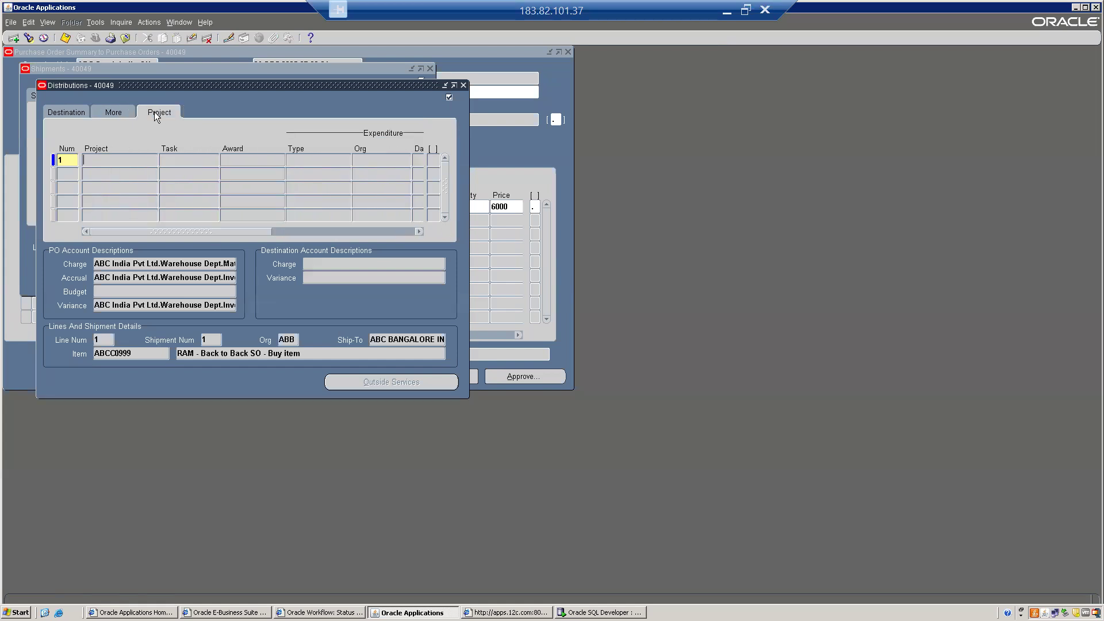
left_click(65, 111)
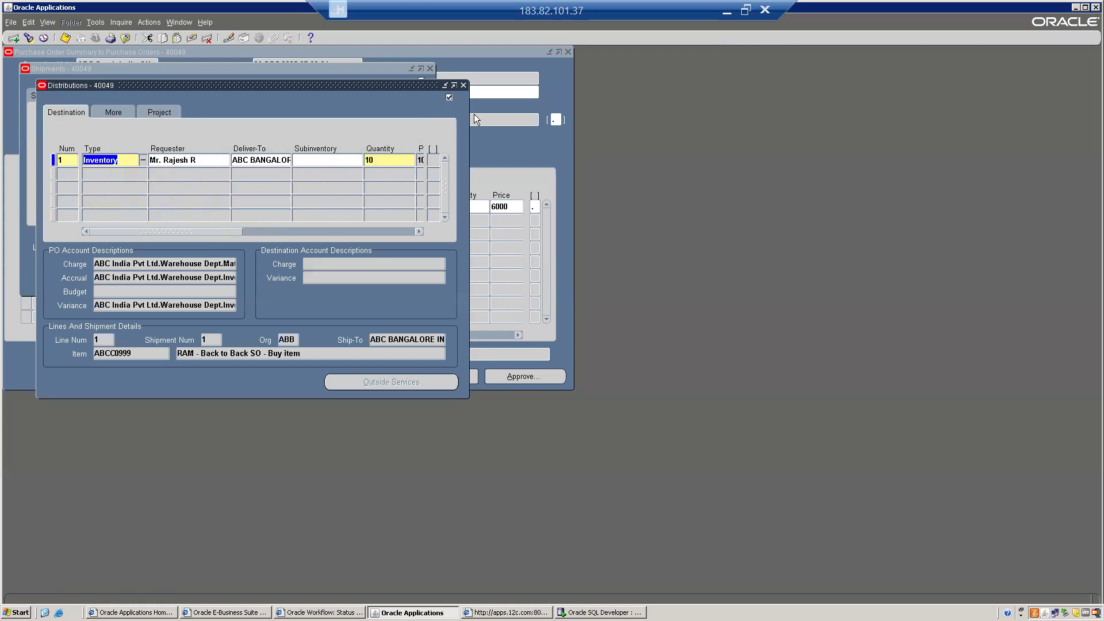
left_click(466, 86)
left_click(430, 68)
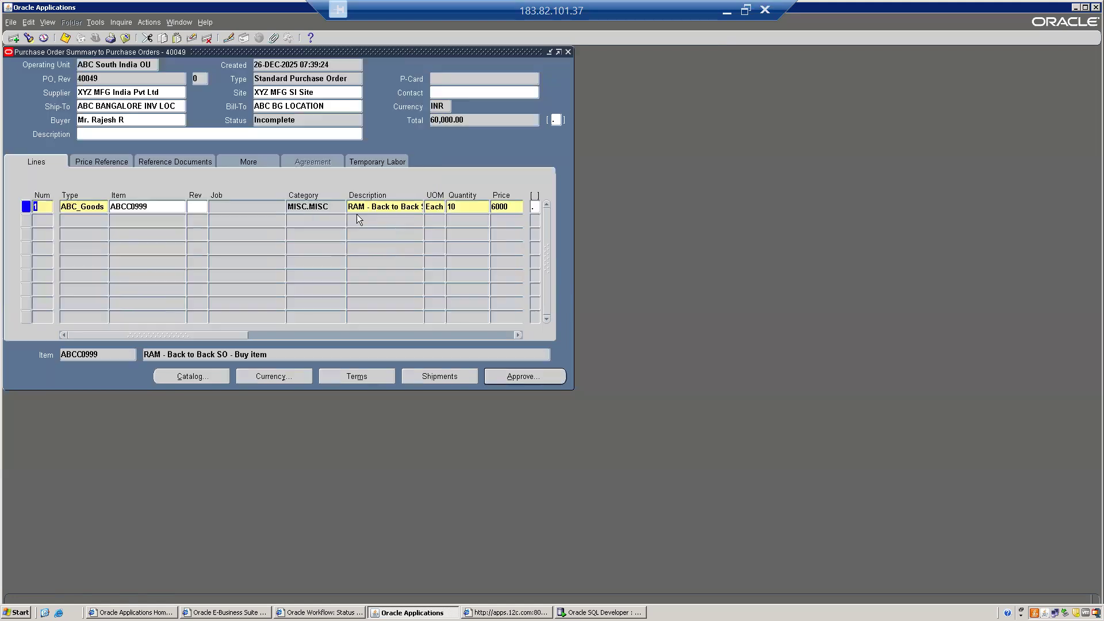
- Browse the PO line's detail tabs and check the line price of 6000
left_click(372, 165)
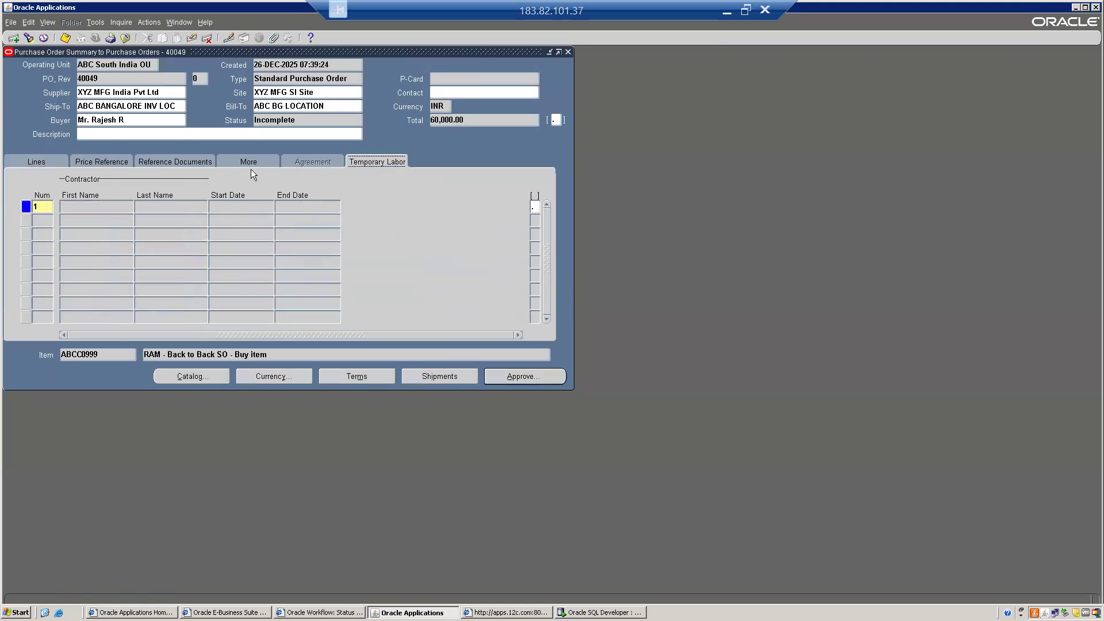
left_click(233, 160)
left_click(176, 161)
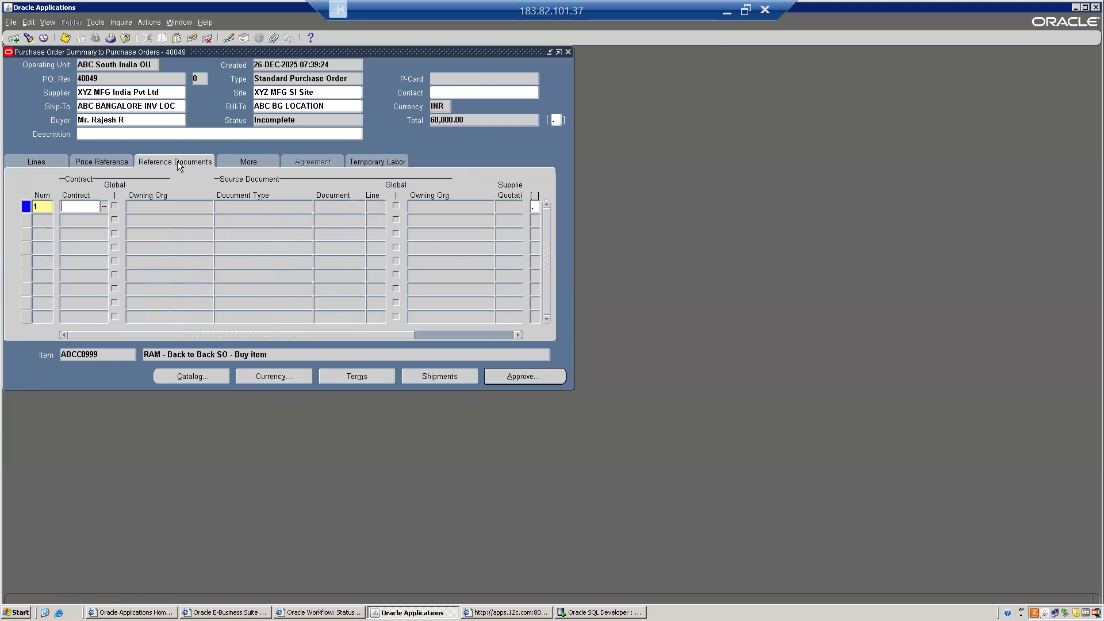
left_click(108, 163)
left_click(28, 162)
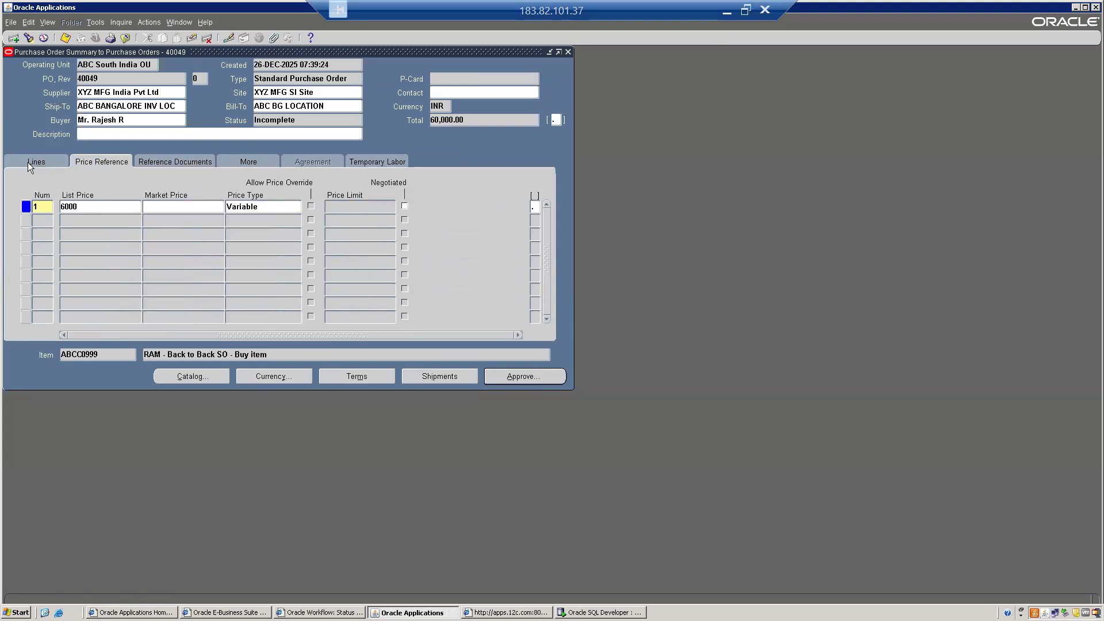
left_click(178, 162)
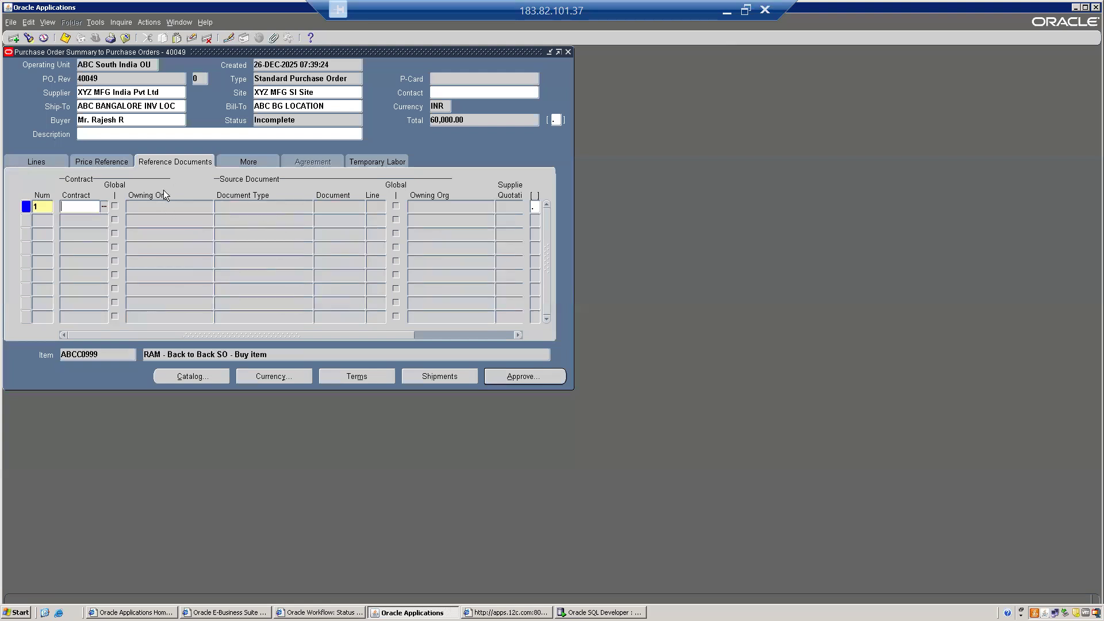
left_click(40, 159)
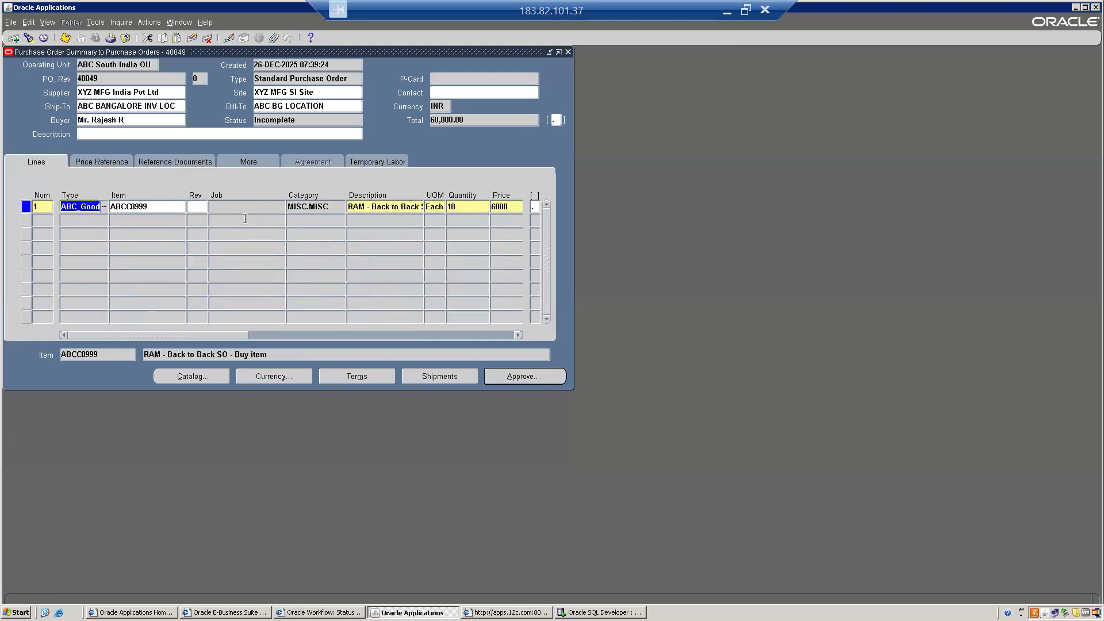
left_click(516, 206)
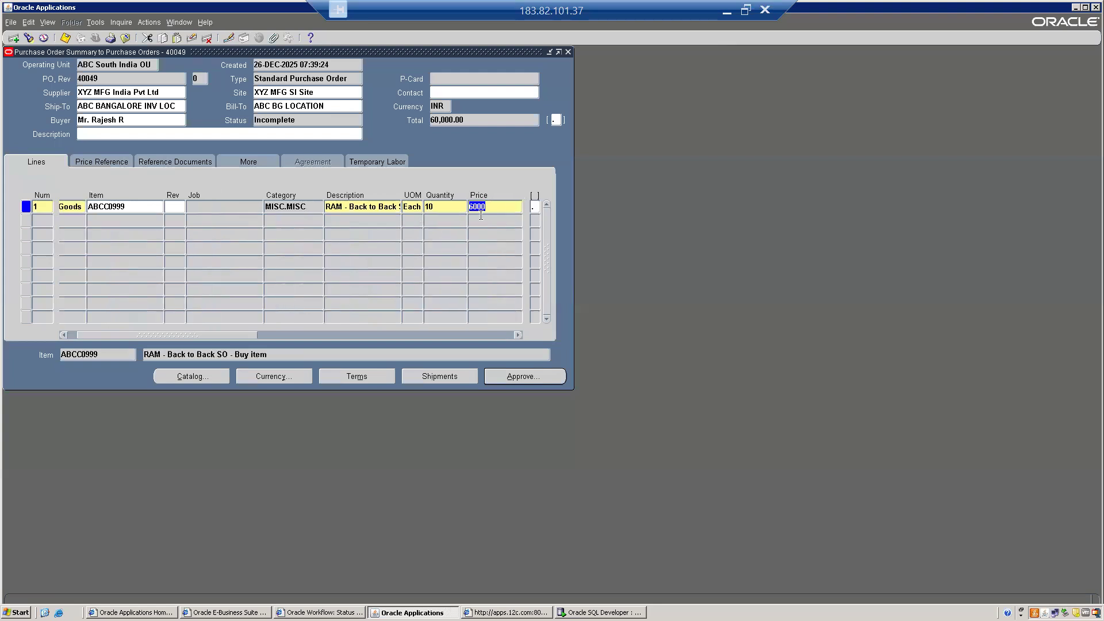
left_click(498, 208)
- Submit PO 40049 for approval, verify its status reads Approved, and close the summary window
left_click(524, 377)
left_click(298, 346)
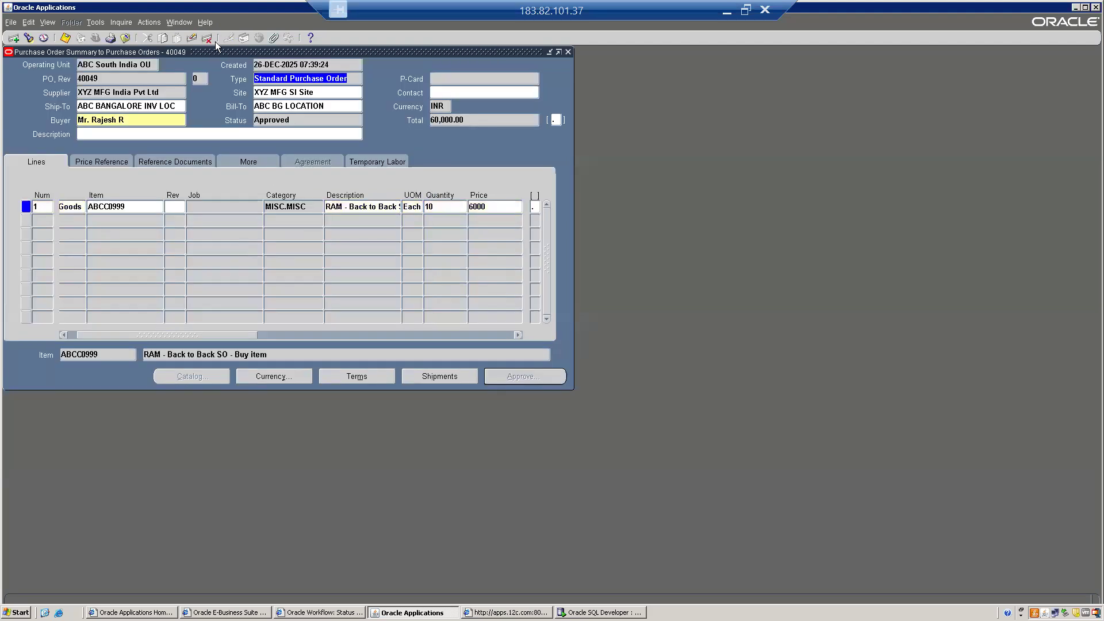
double_click(99, 79)
double_click(105, 206)
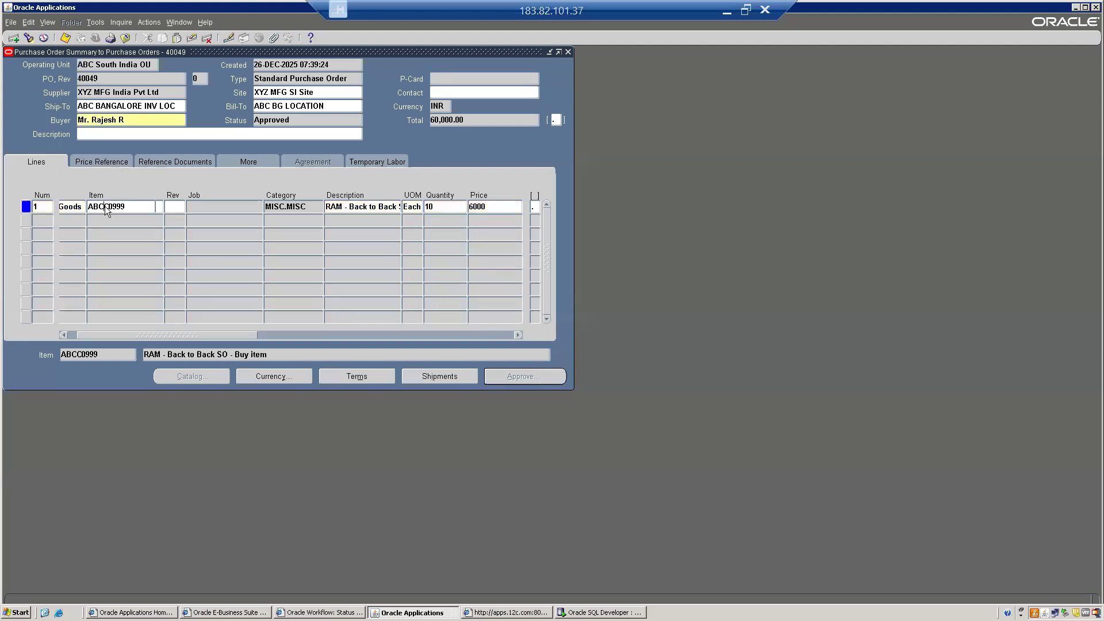
double_click(115, 77)
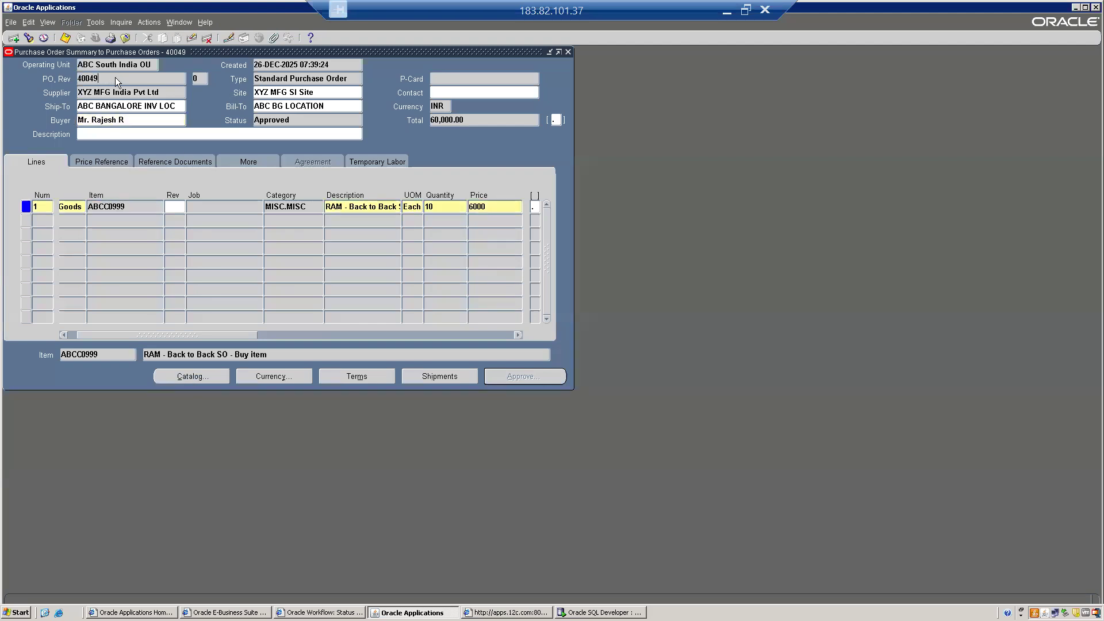
double_click(278, 116)
double_click(117, 78)
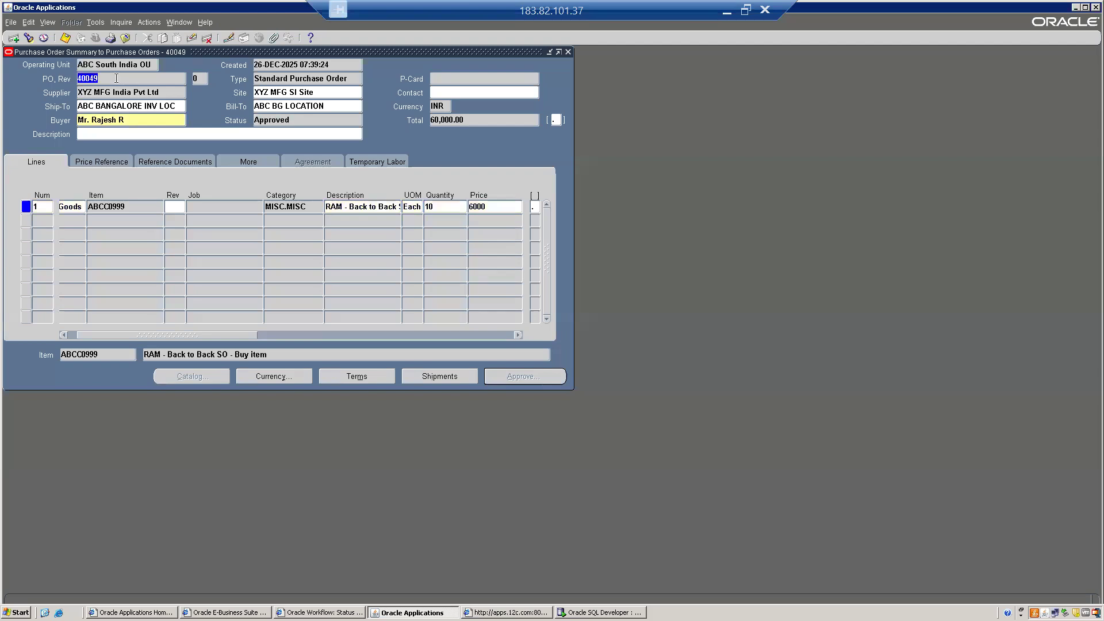
key("F4")
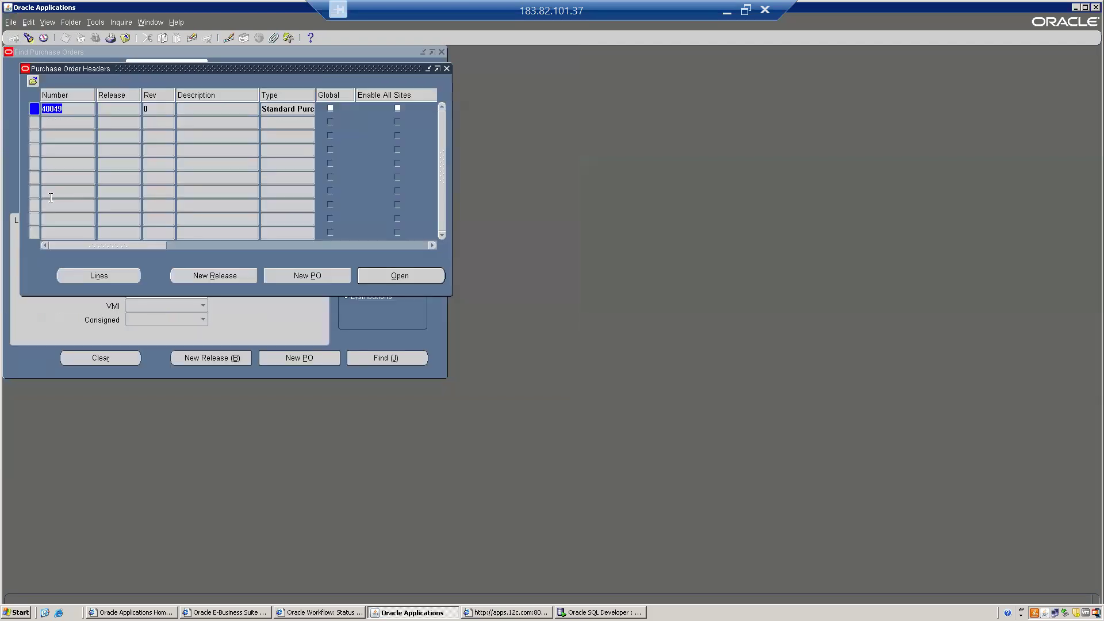
- Close the purchase order windows, switch to ABC SI Order Management, and open the Order Organizer
key("F4")
left_click(24, 218)
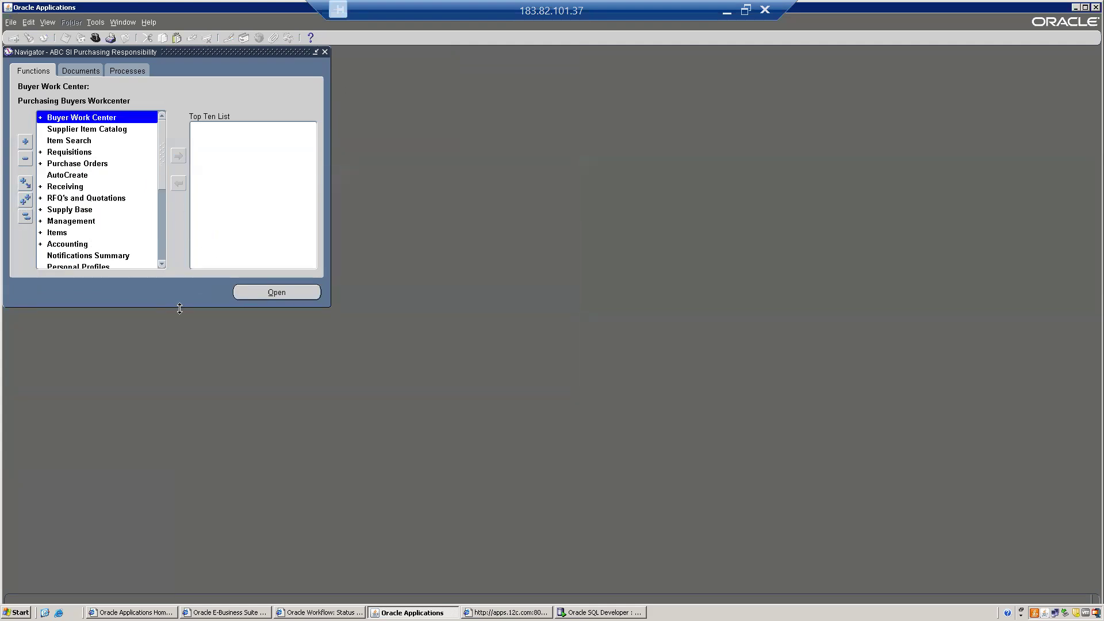
left_click(95, 37)
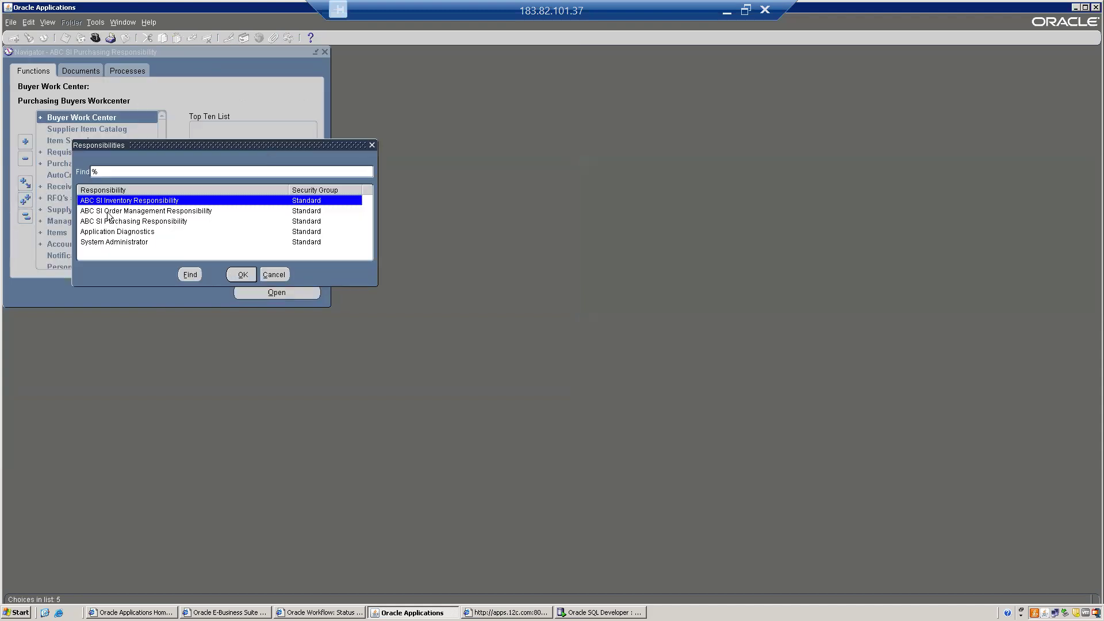
double_click(108, 211)
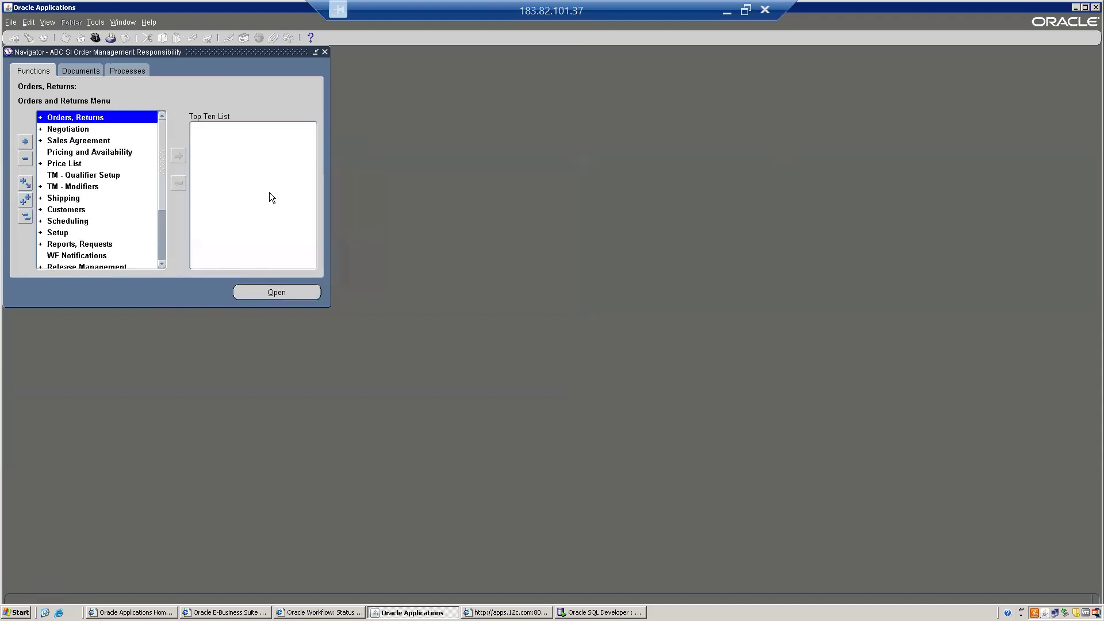
key("Return")
key("Down")
key("Up")
key("Return")
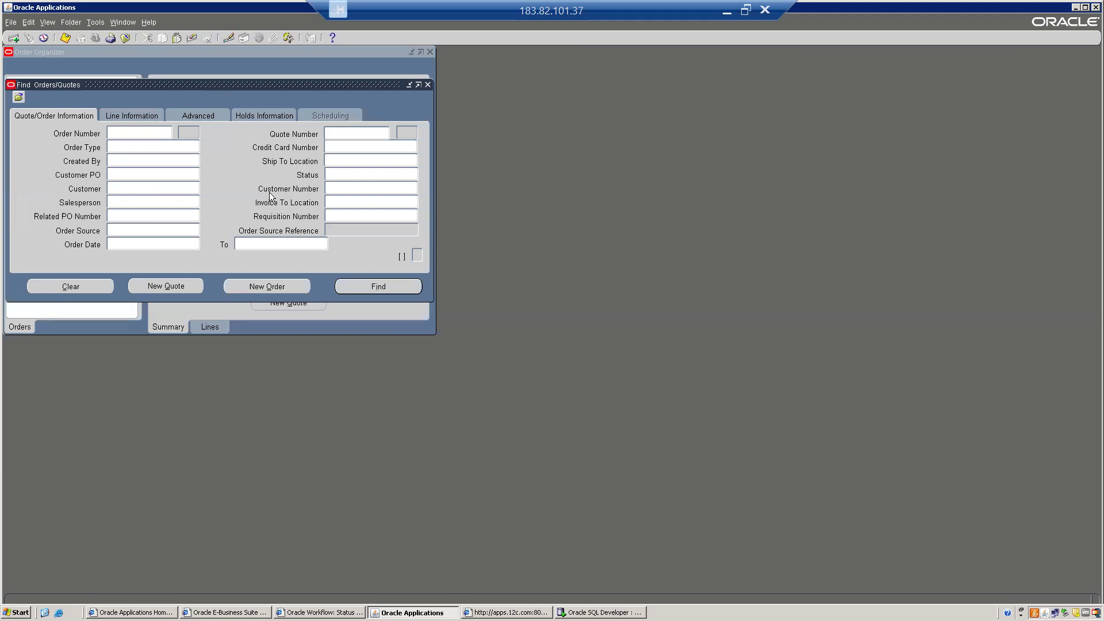
- Find sales order 70012, confirm line 1.1 shows PO Open, and close the form
type("70012")
key("Return")
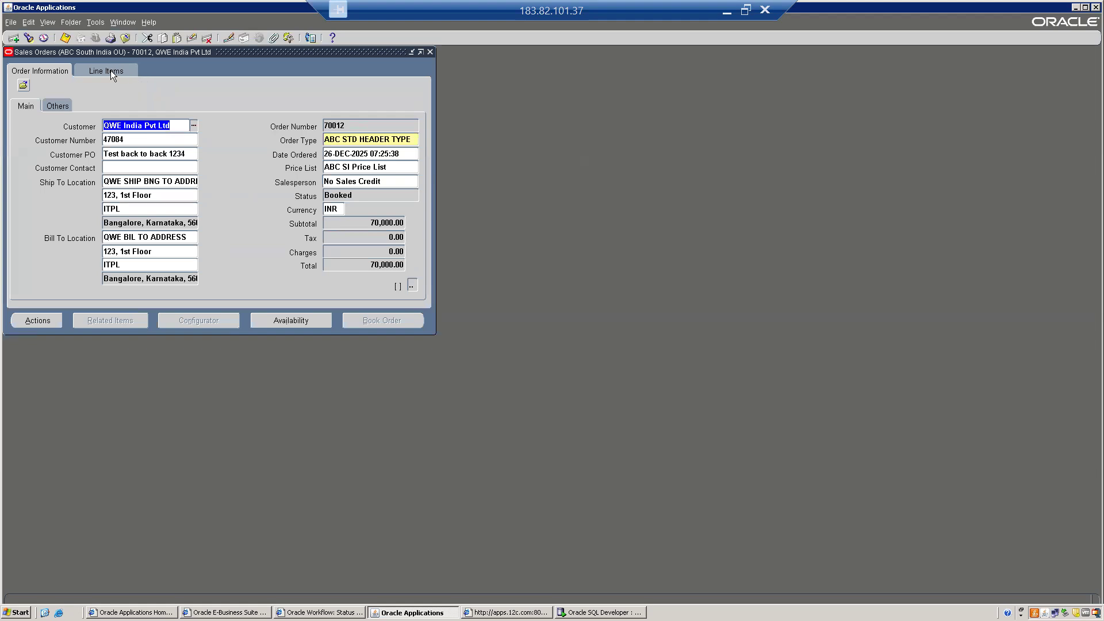
left_click(106, 70)
left_click_drag(435, 206, 672, 227)
left_click(431, 148)
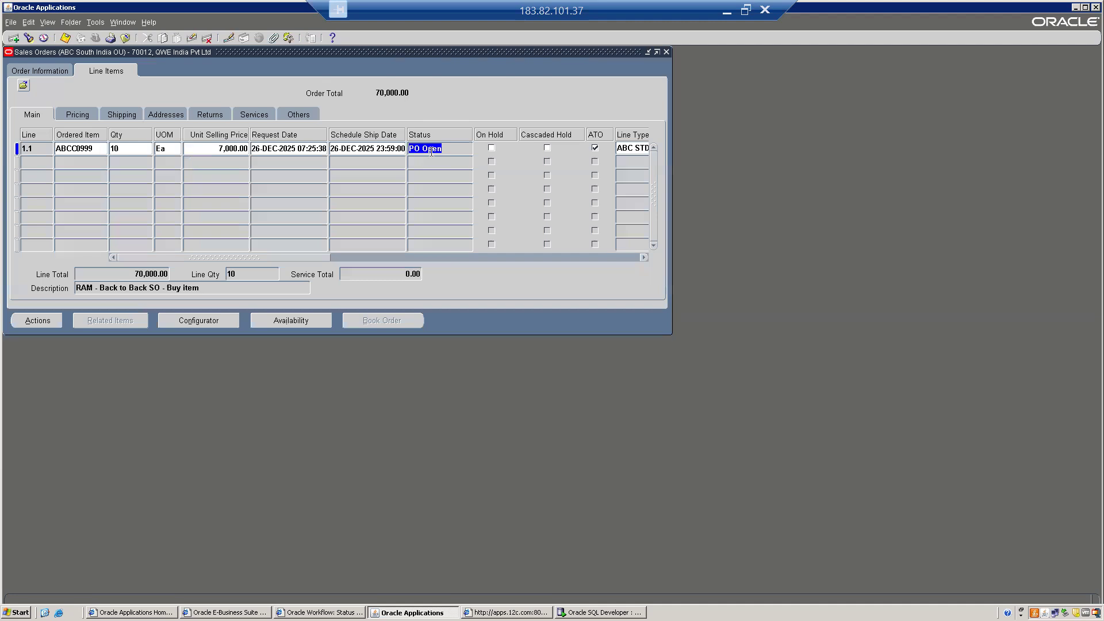
key("alt+f")
- Switch to the Inventory responsibility and open Receipts for the ABB organization
key("c")
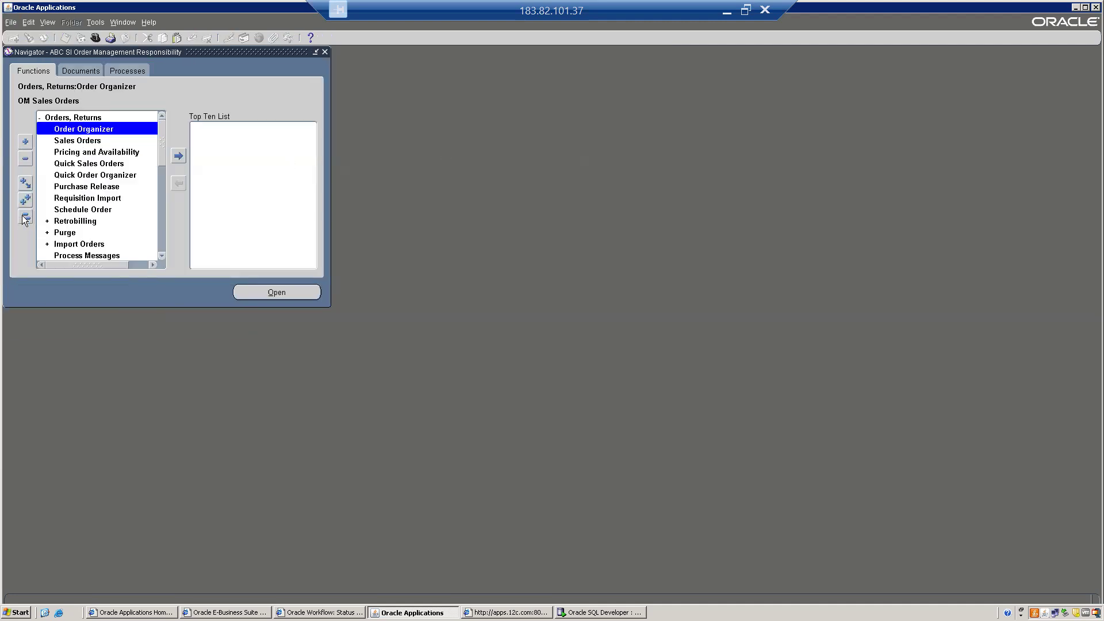
left_click(26, 217)
left_click(94, 37)
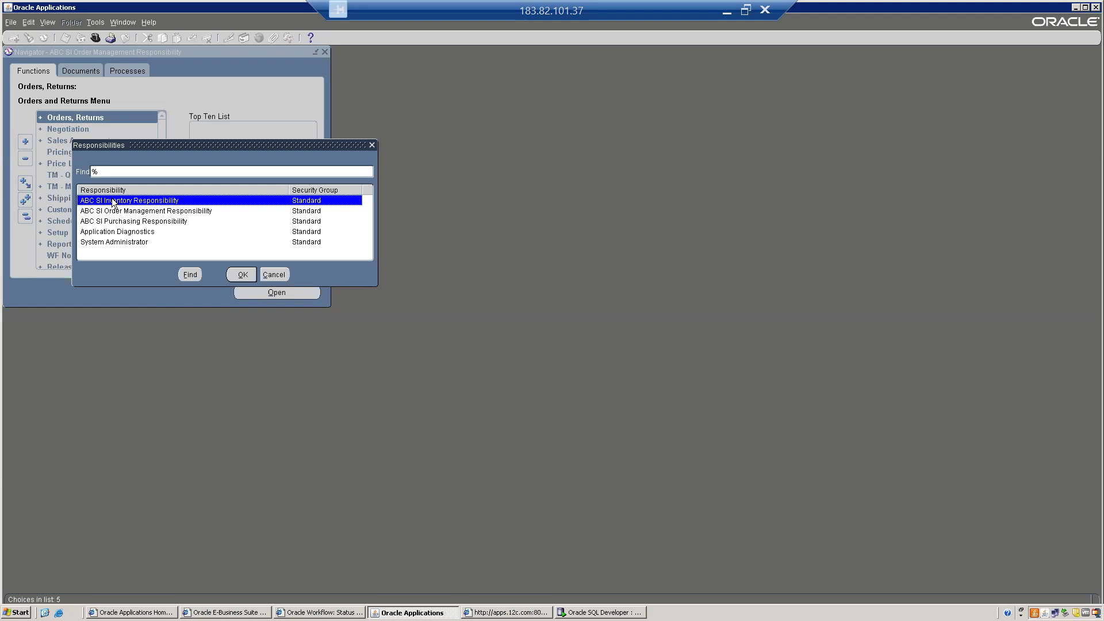
left_click(239, 274)
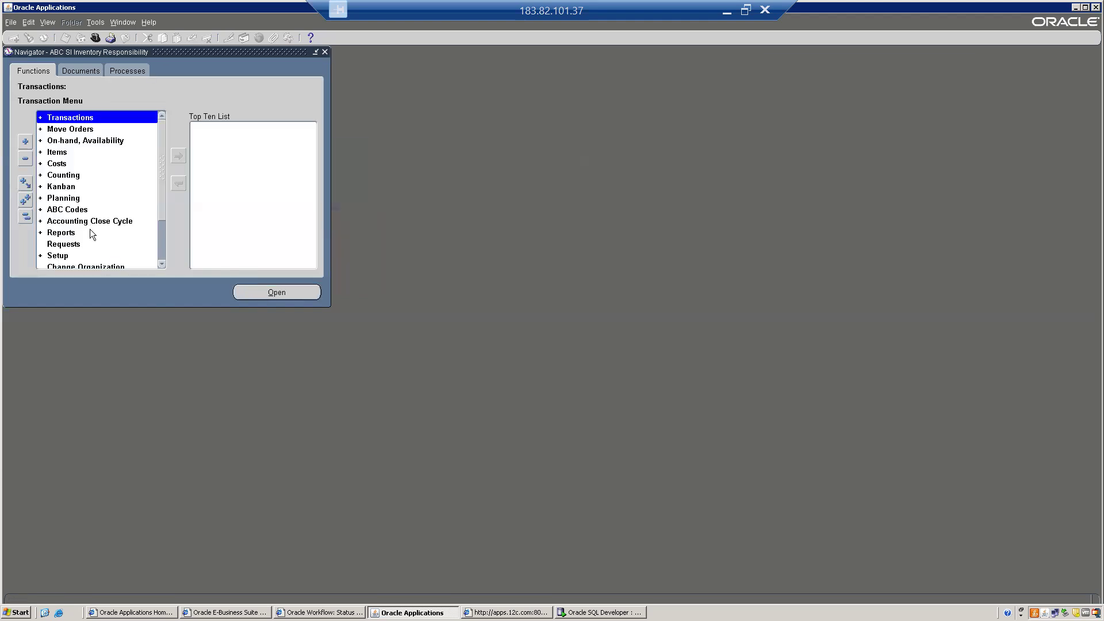
key("Return")
key("Down")
key("Up")
key("Return")
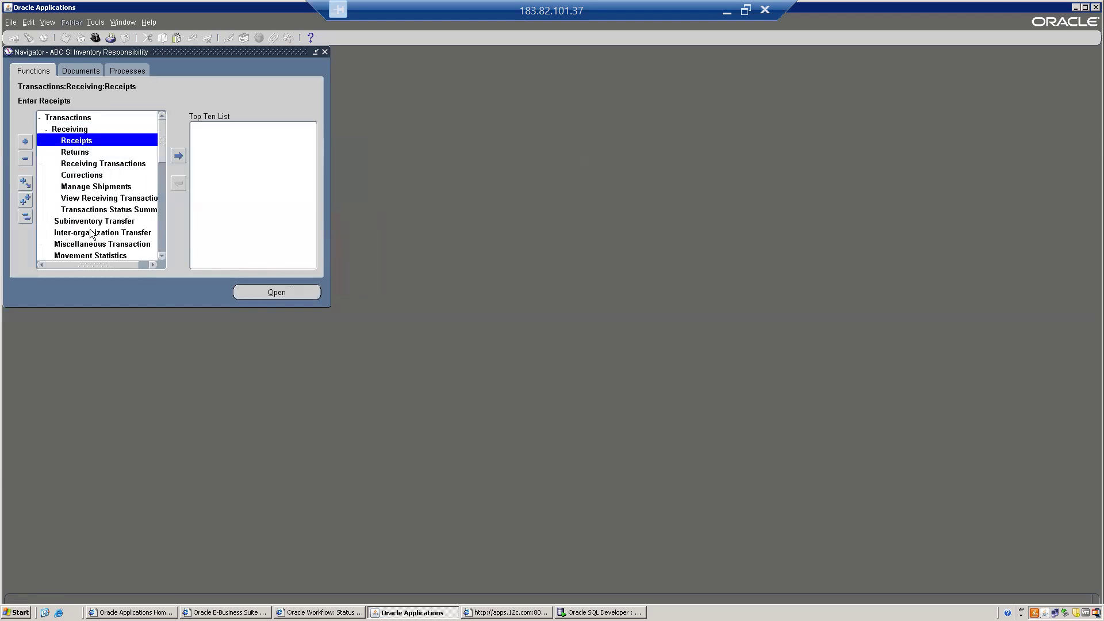
key("Return")
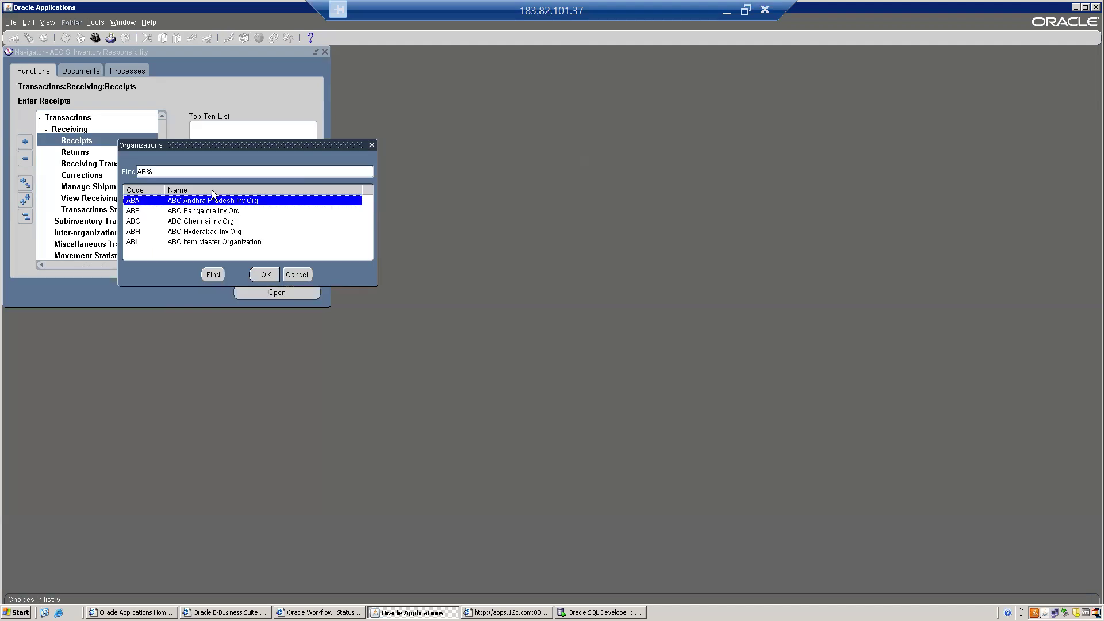
double_click(189, 211)
- Receive the 10-unit ABCC0999 line against purchase order 40049 and save
left_click(131, 150)
type("4000")
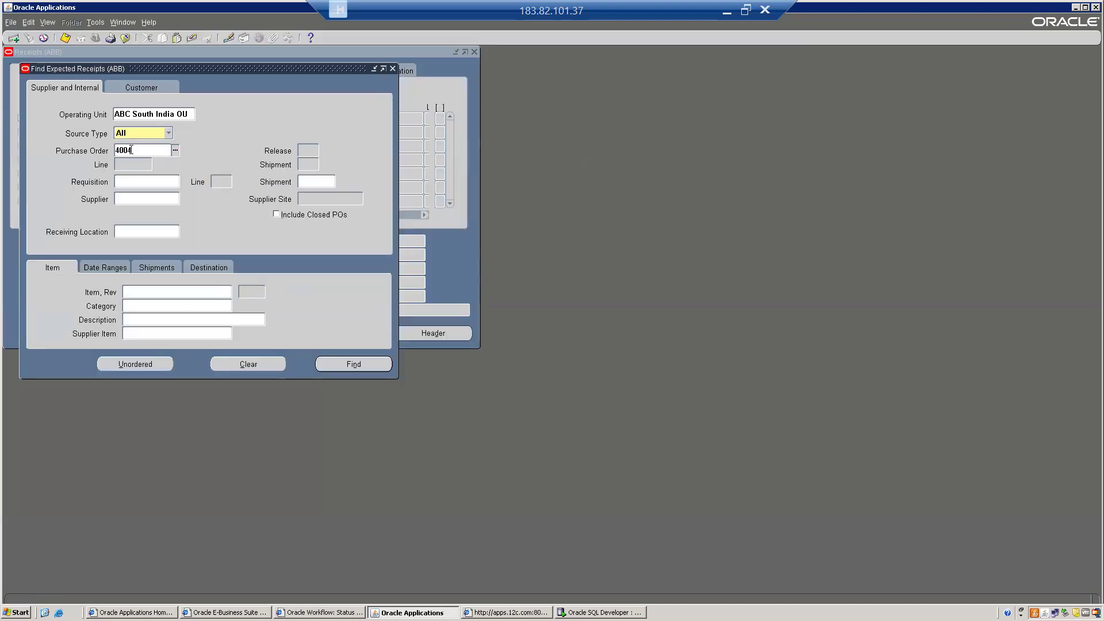
key("Tab")
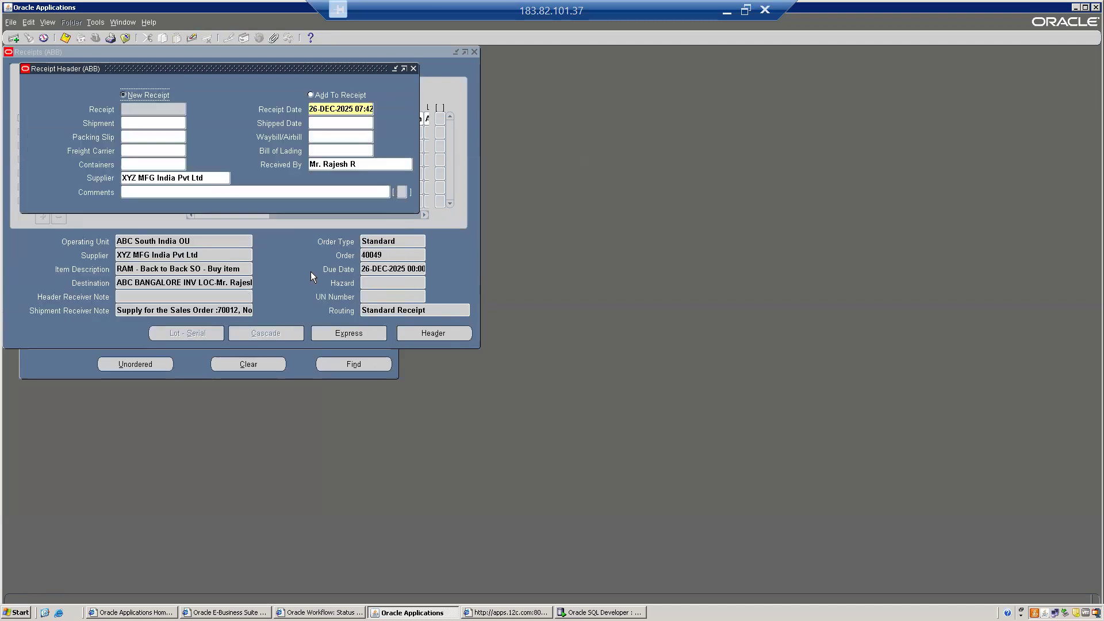
left_click(311, 271)
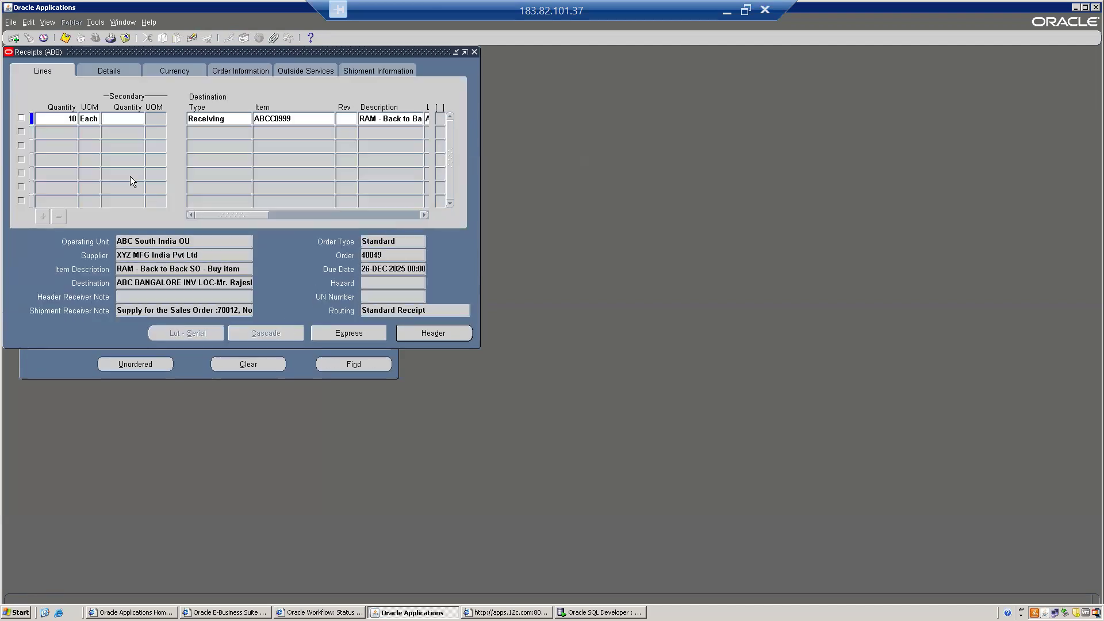
left_click(22, 119)
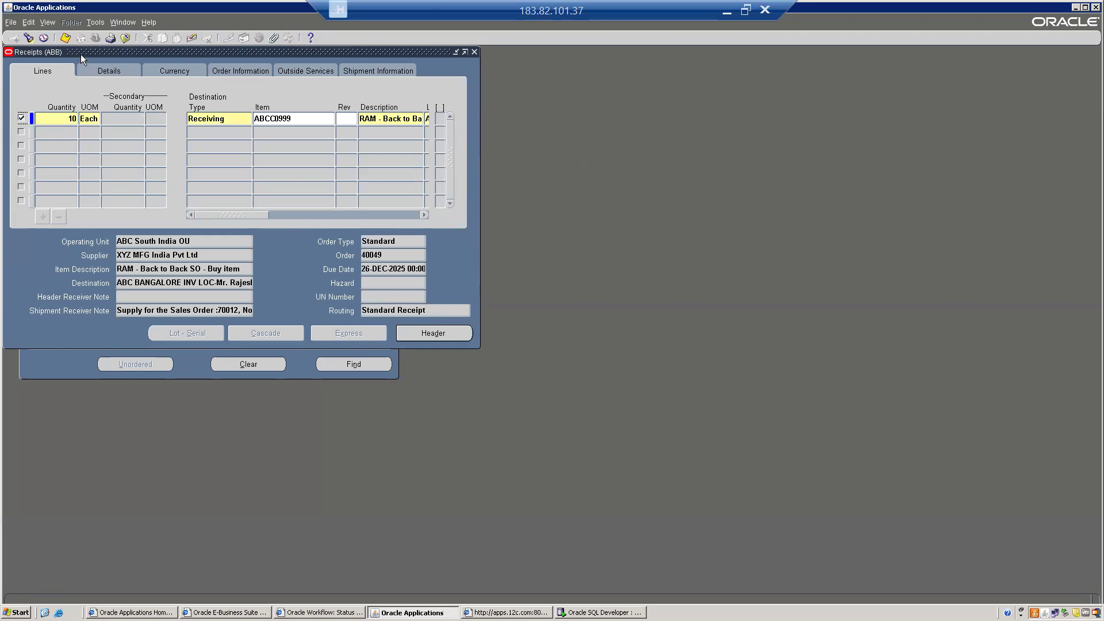
left_click(65, 37)
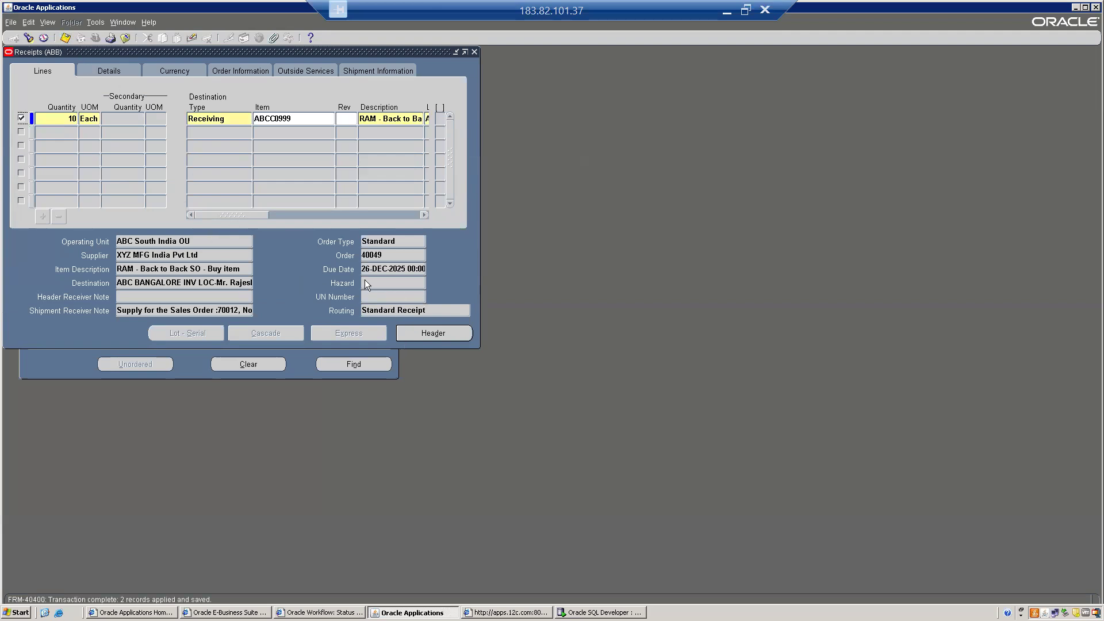
- Note receipt number 5024 in the Receipt Header and close the receipt forms
left_click(428, 334)
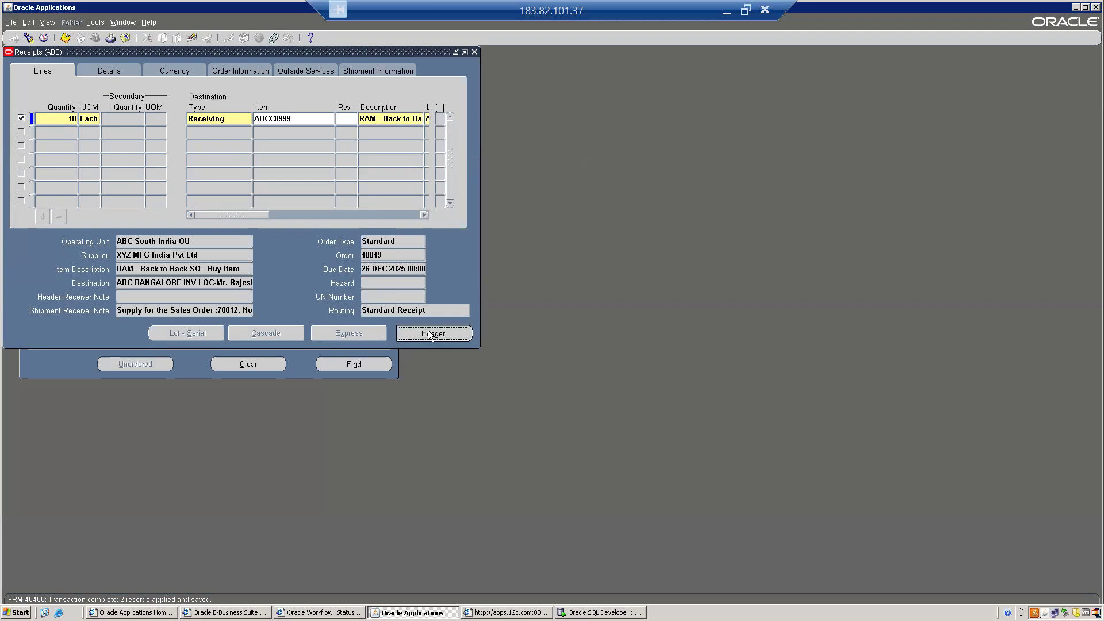
left_click(144, 109)
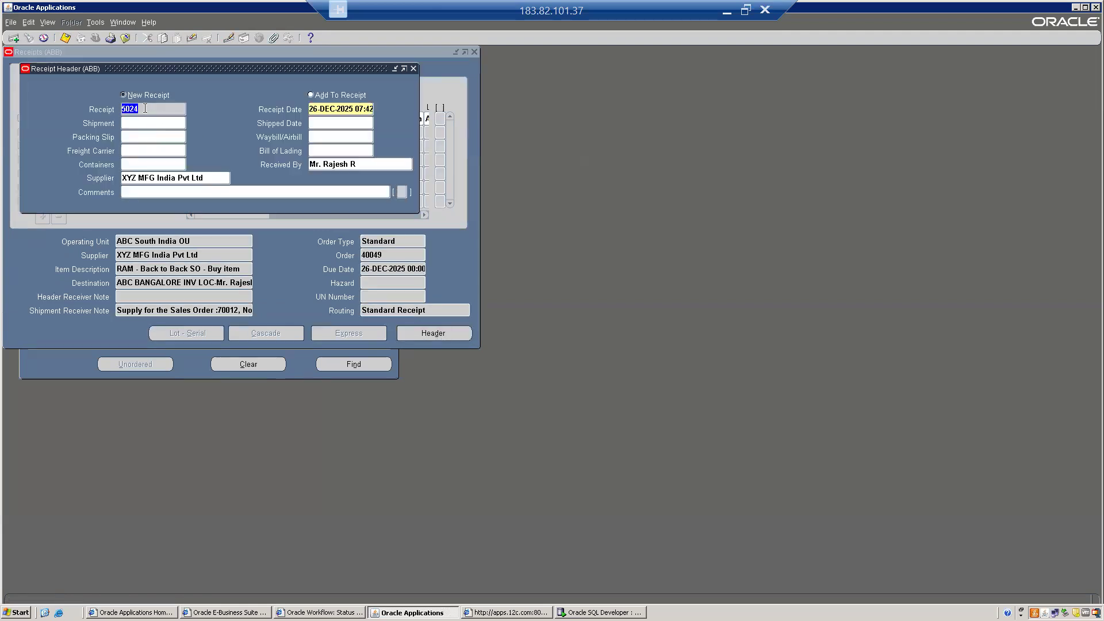
key("F4")
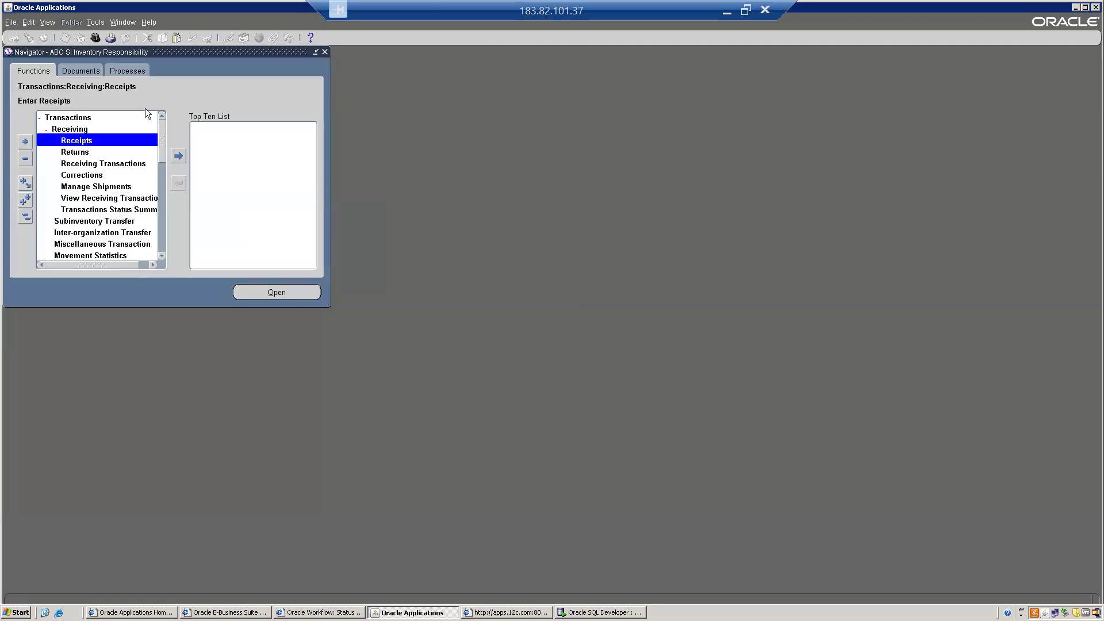
- Open Receiving Transactions and find receipt 5024
key("Down")
key("Down")
key("Return")
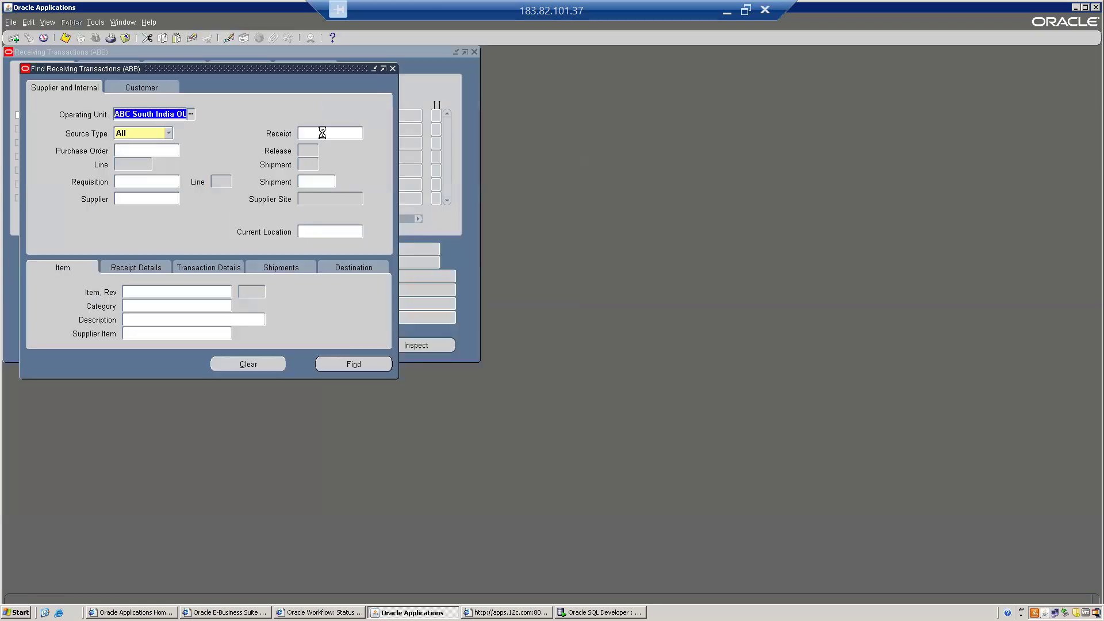
left_click(323, 133)
type("5024")
key("Return")
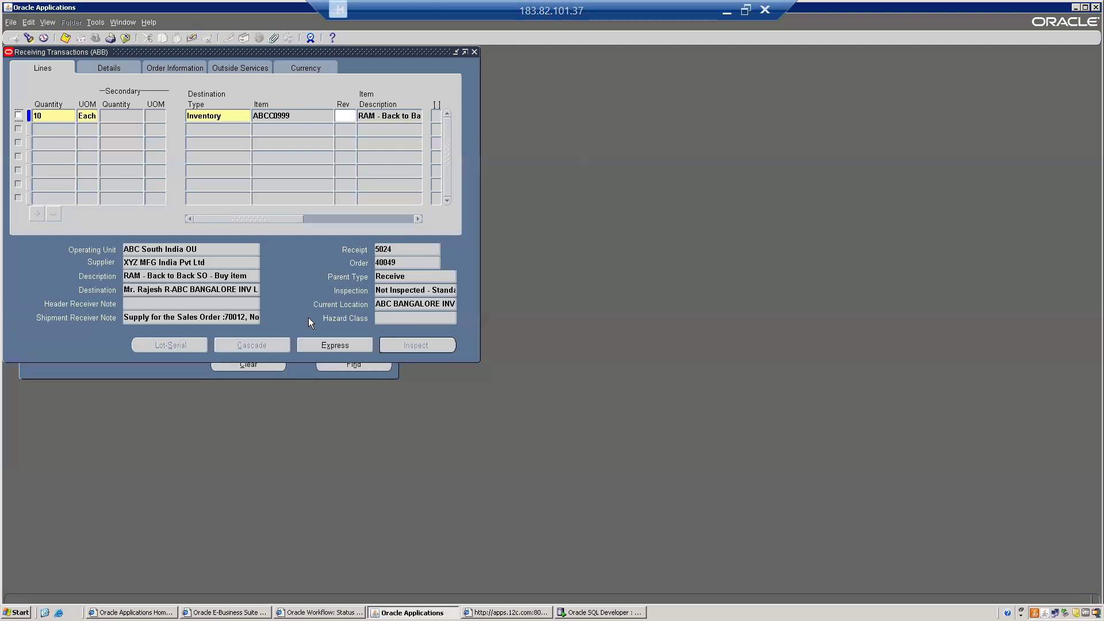
- Deliver the received line into subinventory ABB FG SUB, save, and close the form
left_click(18, 115)
left_click_drag(231, 219, 328, 219)
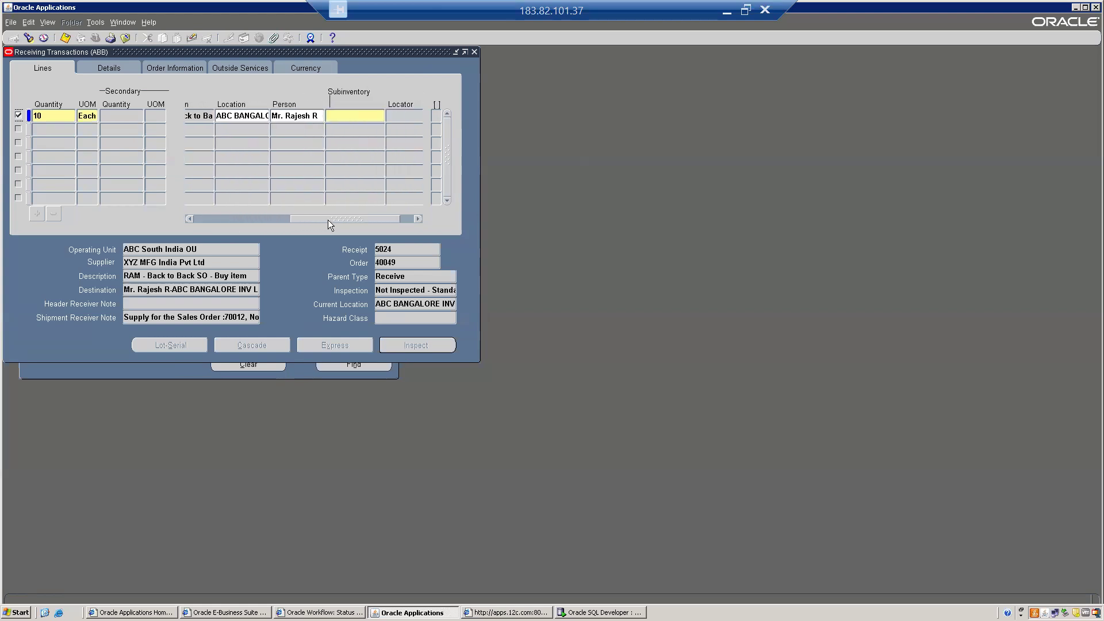
left_click(345, 114)
key("ctrl+l")
key("Down")
key("Return")
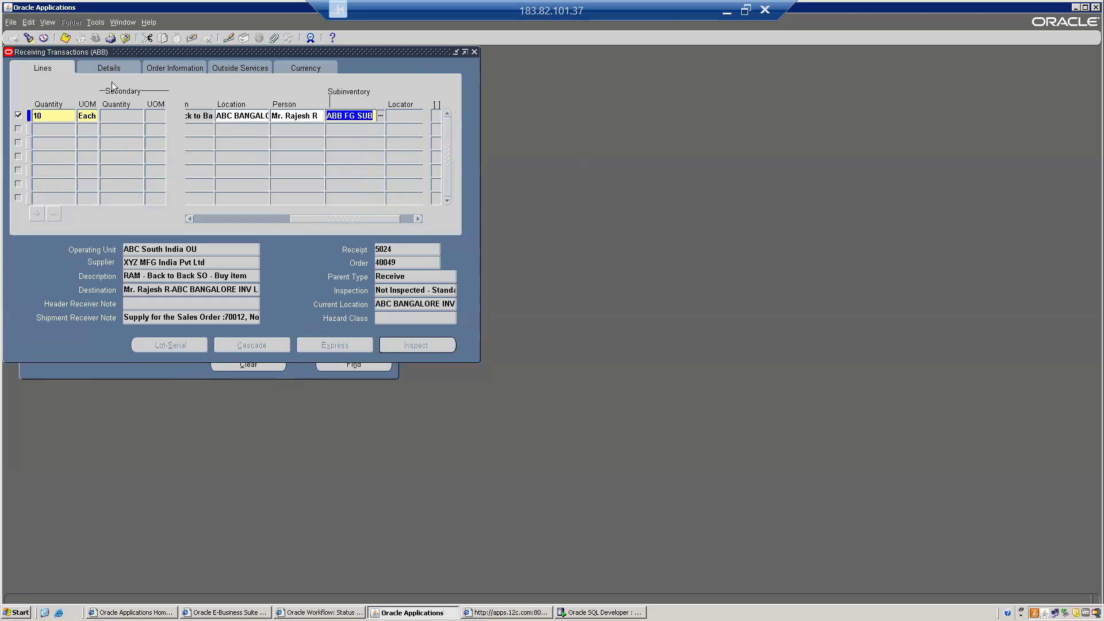
left_click(65, 39)
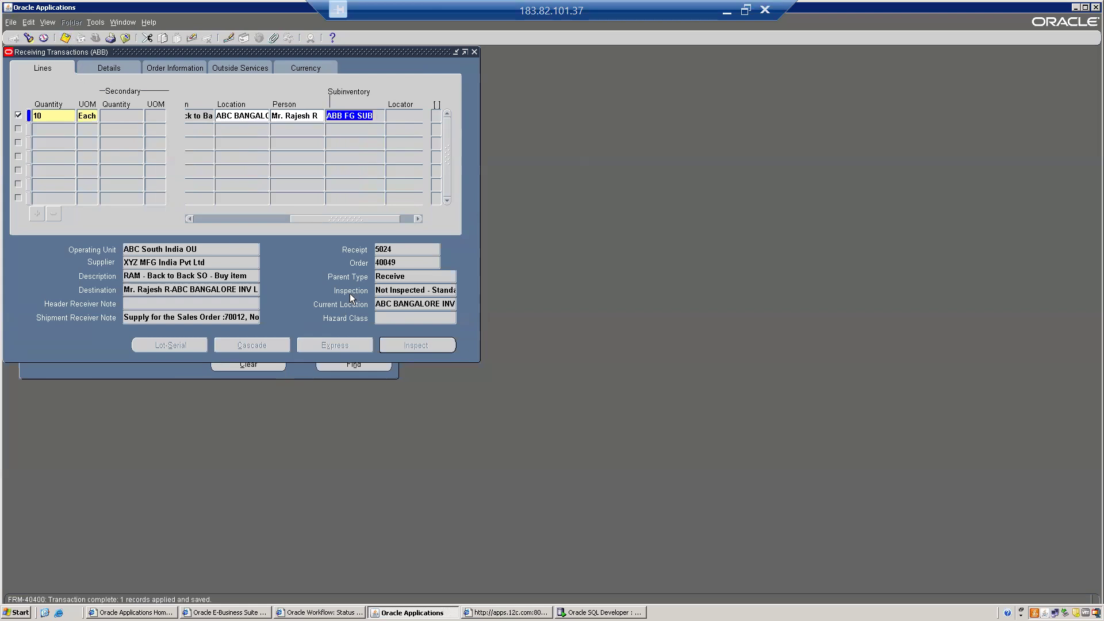
key("alt+f")
key("c")
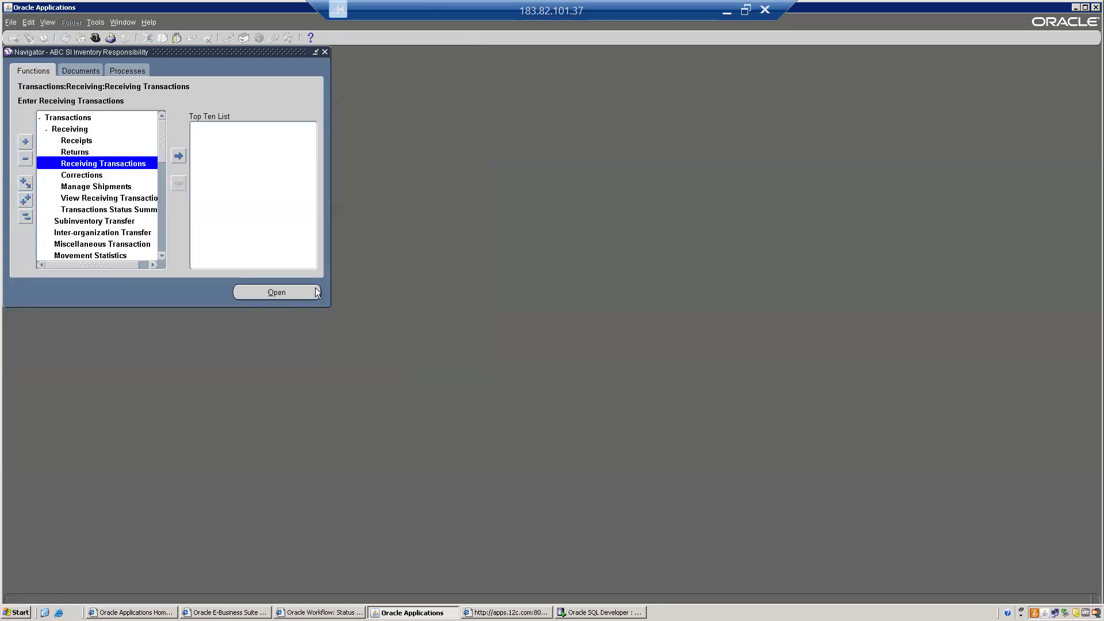
- Open On-hand Quantity with Detailed results and query item ABCC0999
left_click(25, 217)
double_click(84, 145)
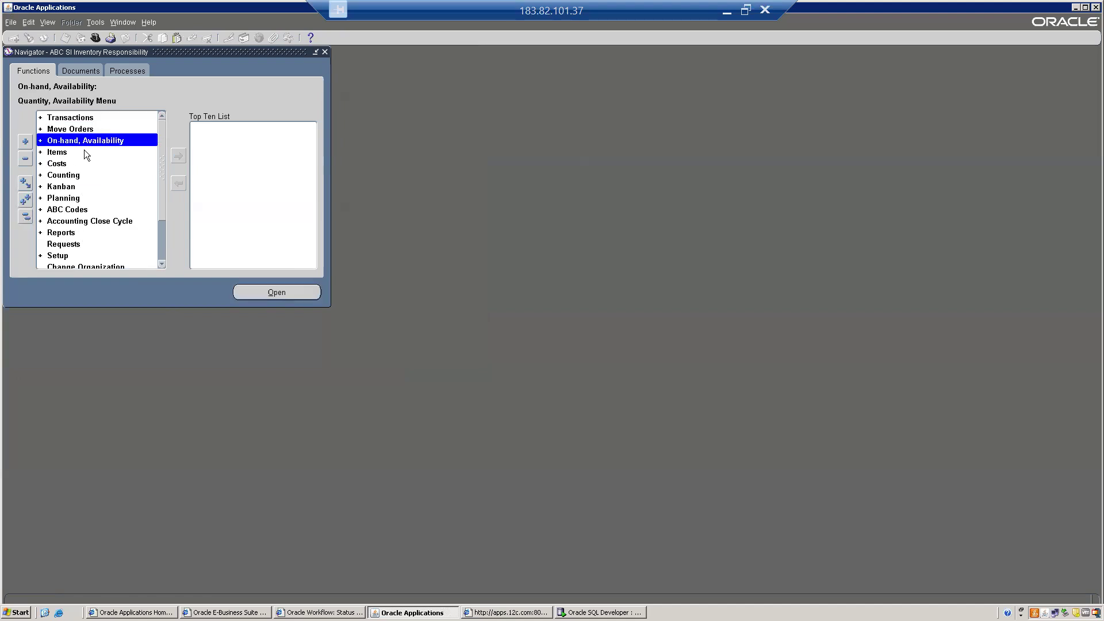
double_click(85, 153)
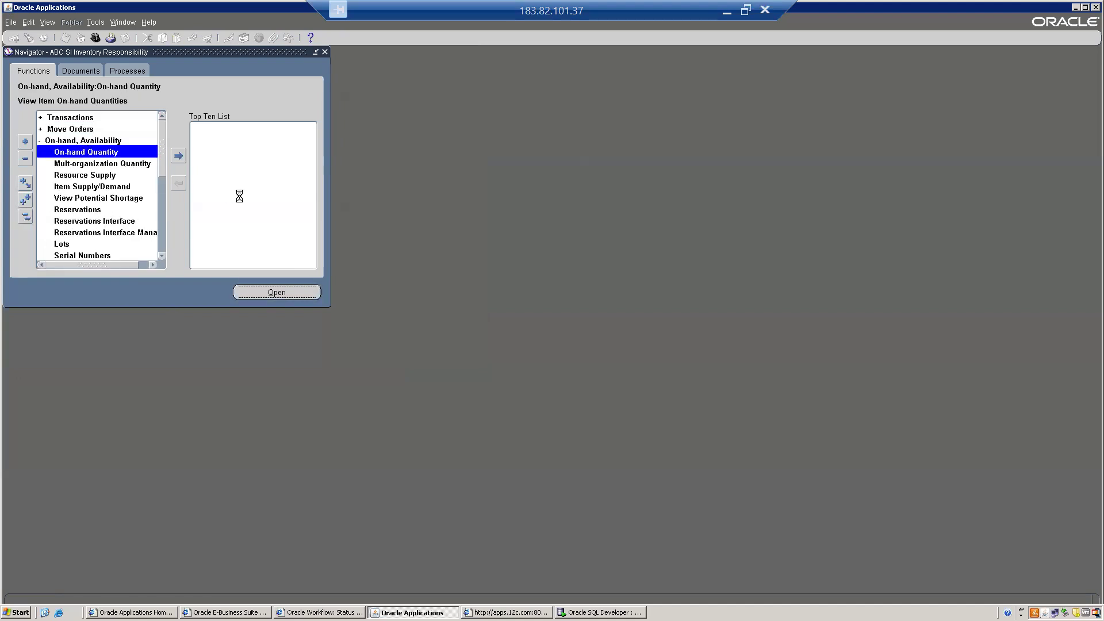
left_click(162, 203)
left_click(147, 259)
type("ABC0999")
key("Tab")
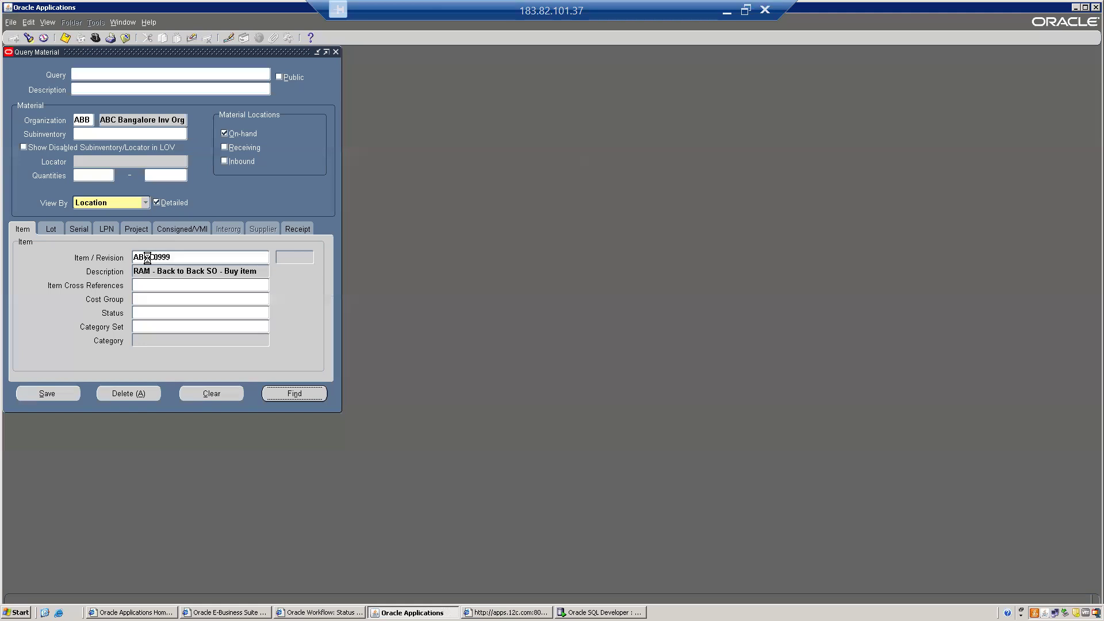
- View availability showing 10 on hand and 0 to reserve or transact, then close both windows
left_click(325, 295)
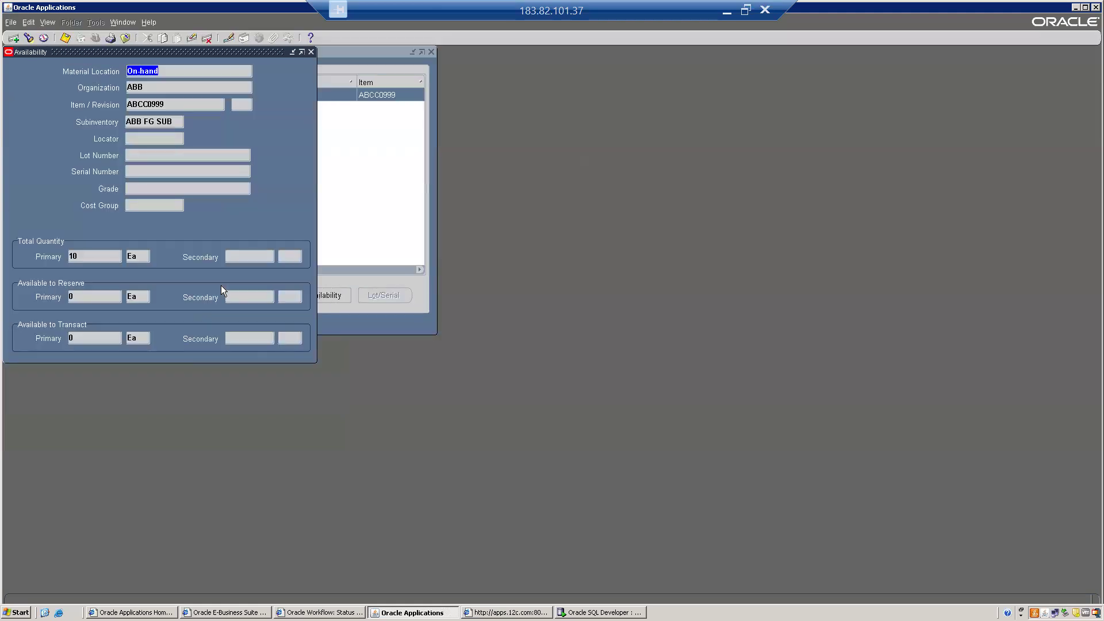
left_click(85, 258)
left_click(76, 297)
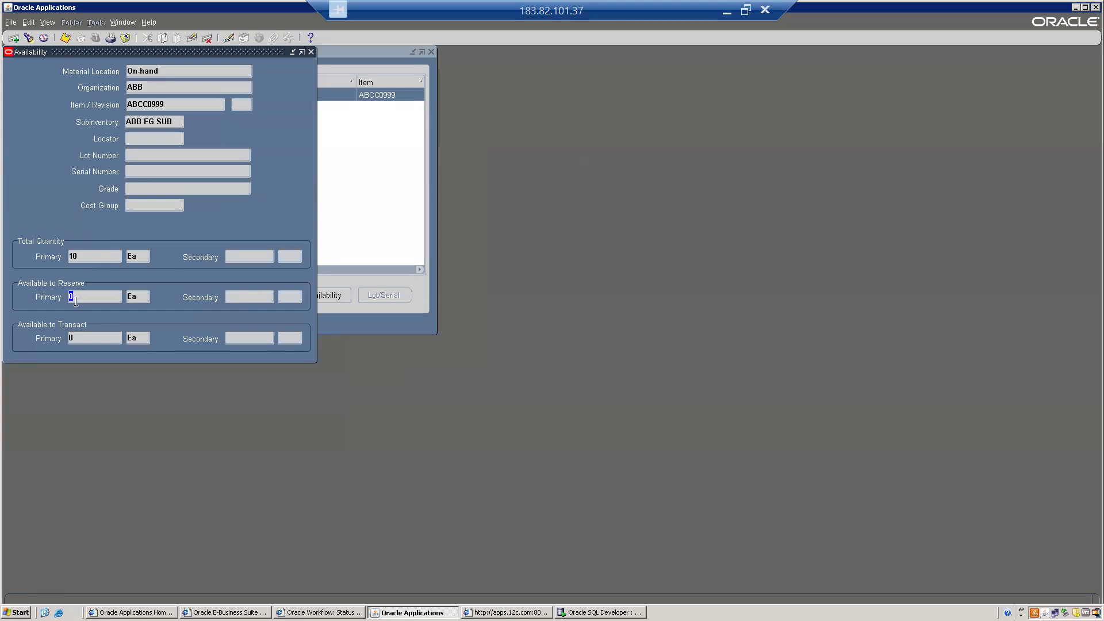
left_click(84, 339)
left_click(311, 51)
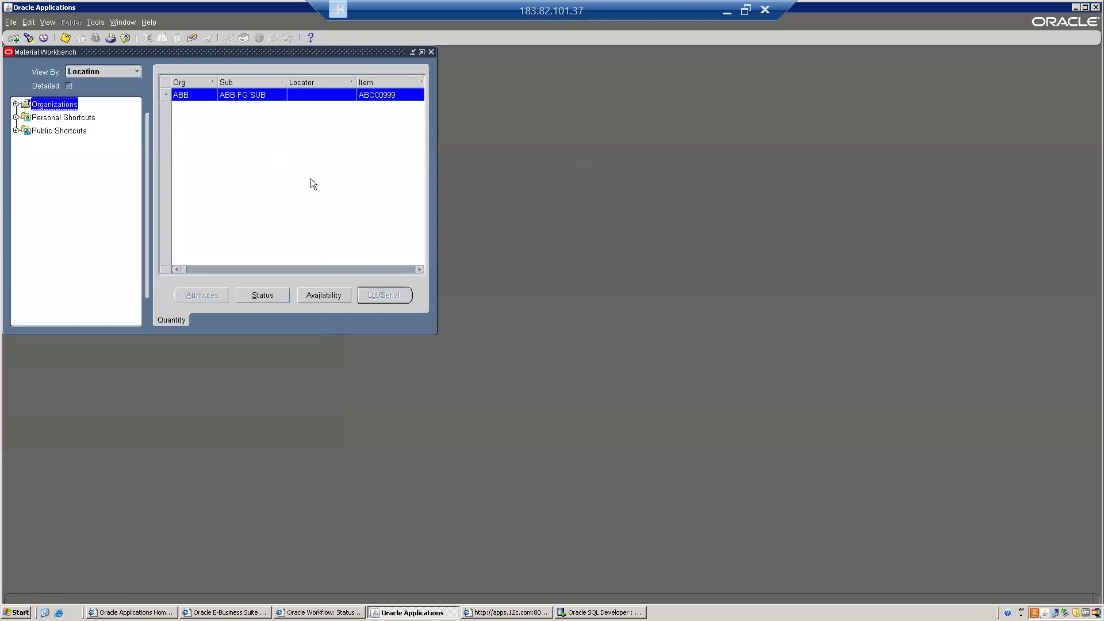
left_click(431, 52)
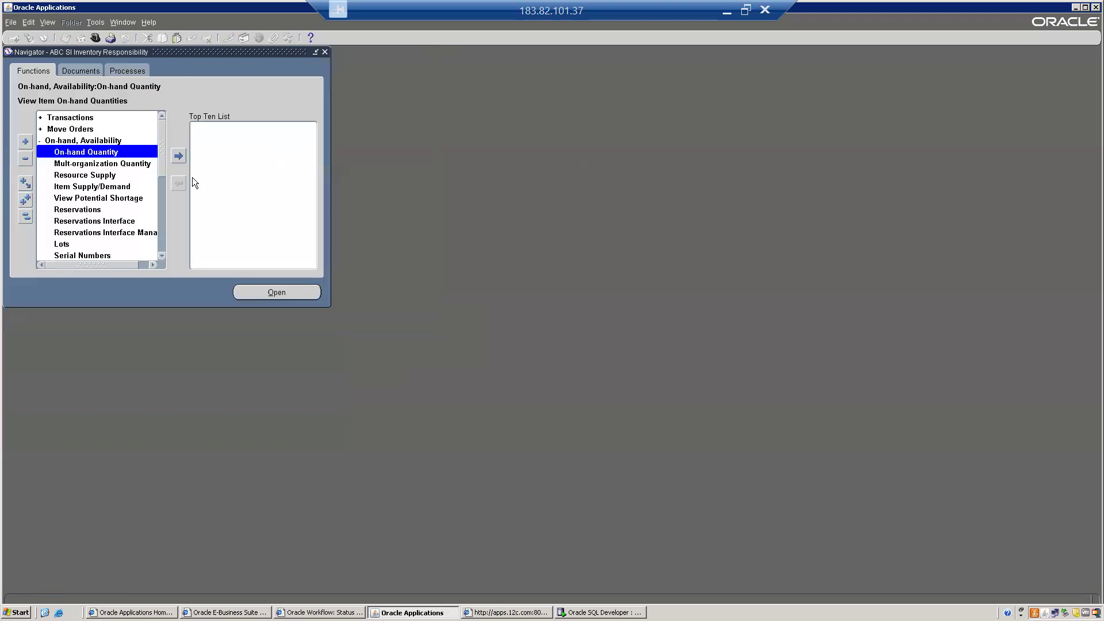
- Open Item Reservations and look up reservations for item ABCC0999 using '%9'
left_click(73, 212)
double_click(72, 211)
left_click(470, 221)
type("%9")
key("Return")
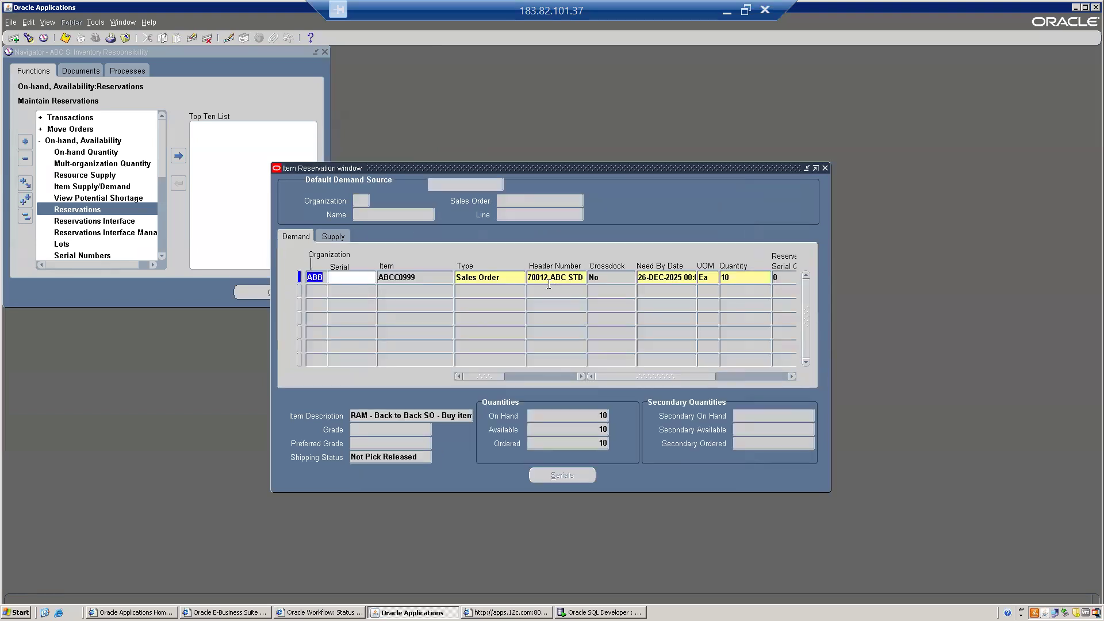
- Confirm the reservation is against sales order 70012, close it, and show the responsibilities list
left_click(547, 278)
left_click(528, 277)
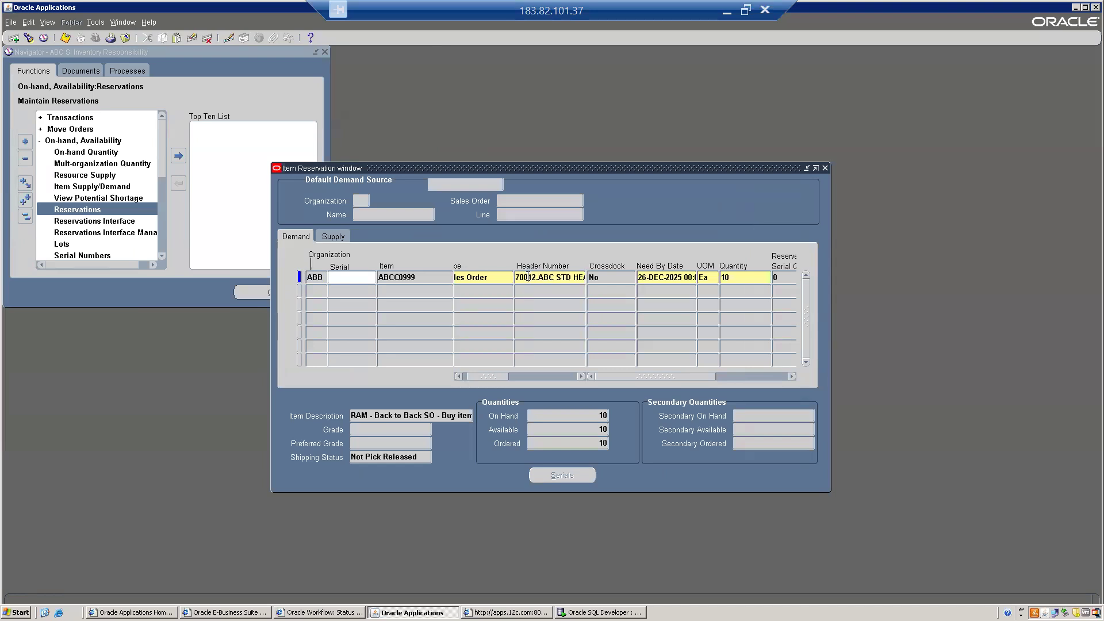
double_click(536, 276)
key("F4")
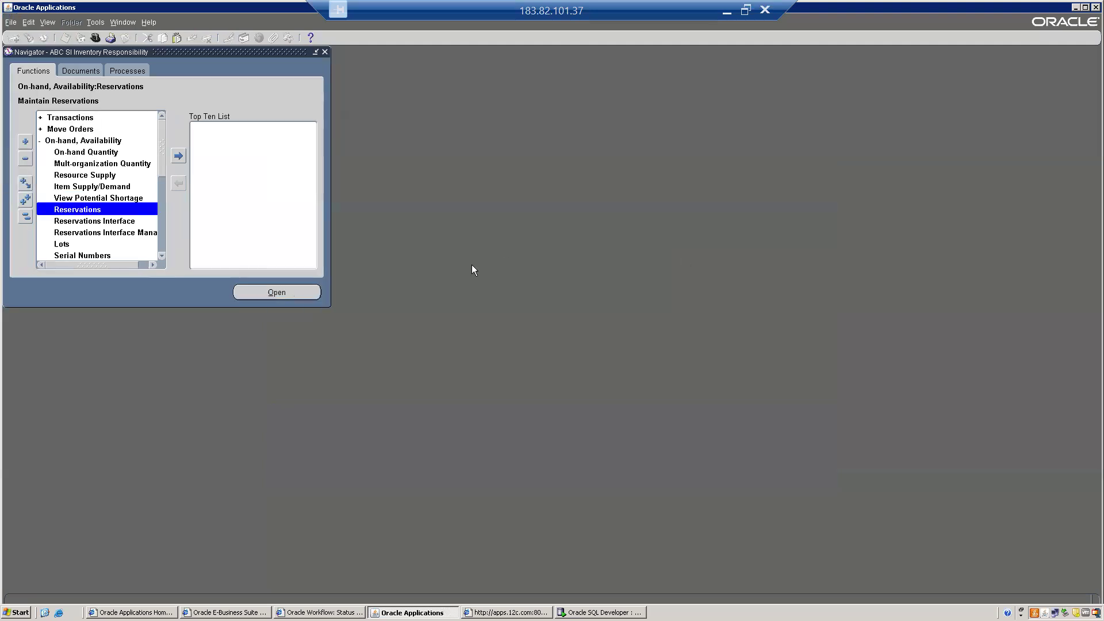
left_click(96, 37)
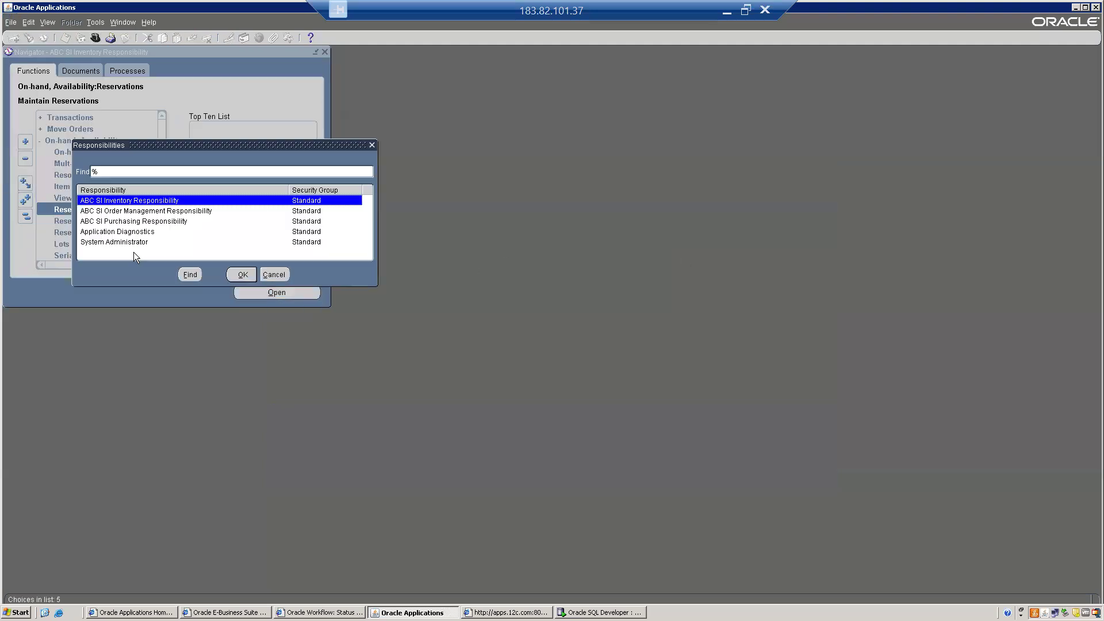
- Under Order Management, open order 70012 and confirm line 1.1 is Awaiting Shipping
double_click(120, 211)
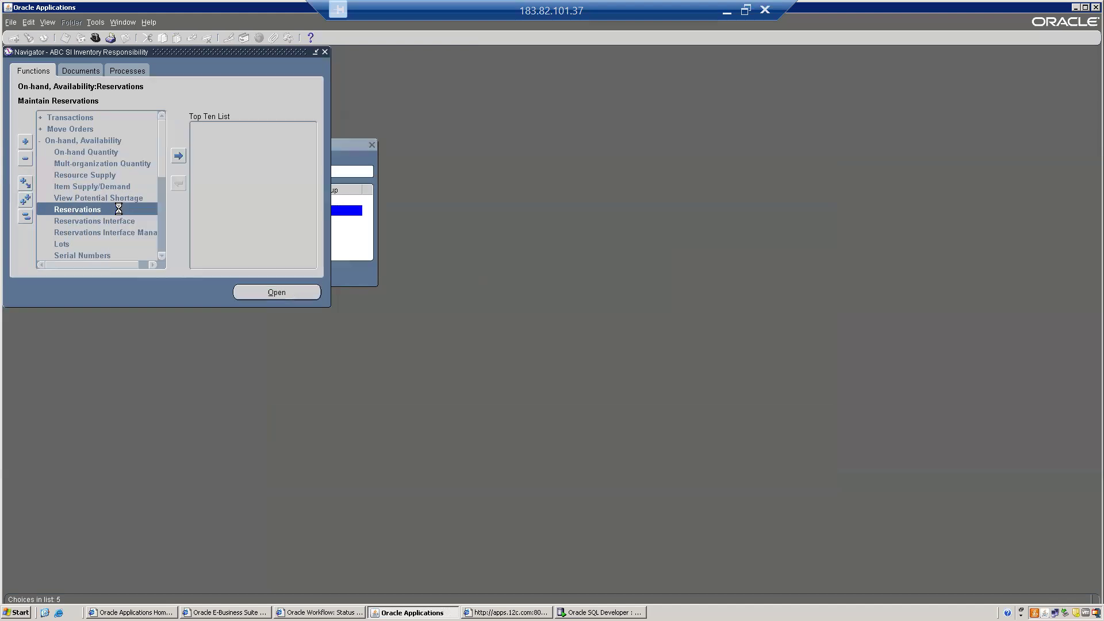
key("Return")
key("Return")
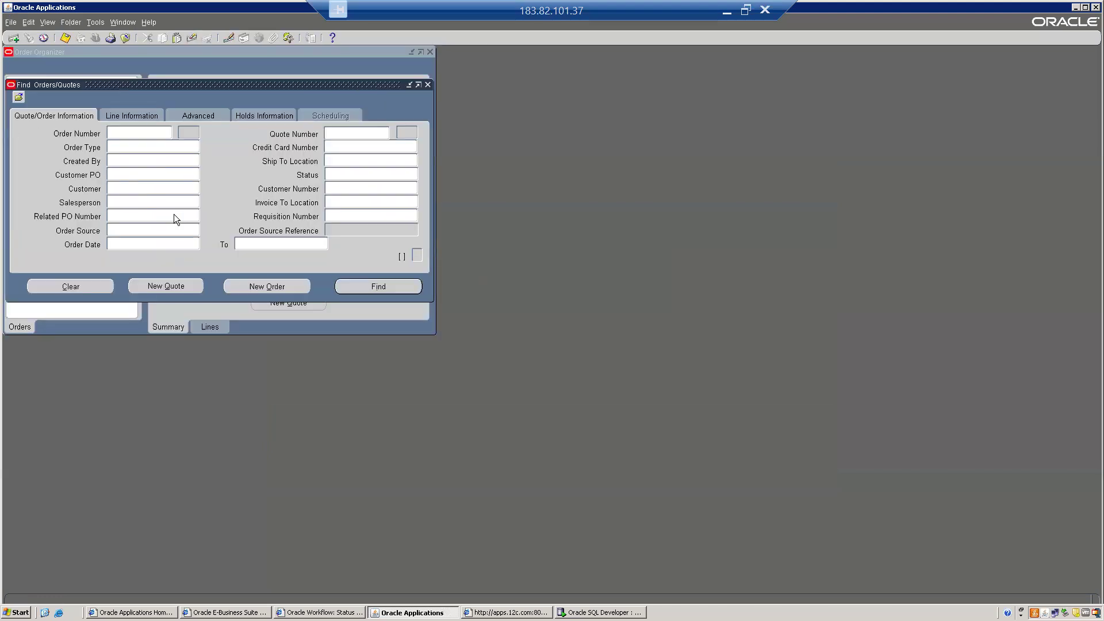
type("70012")
left_click(379, 286)
left_click(381, 285)
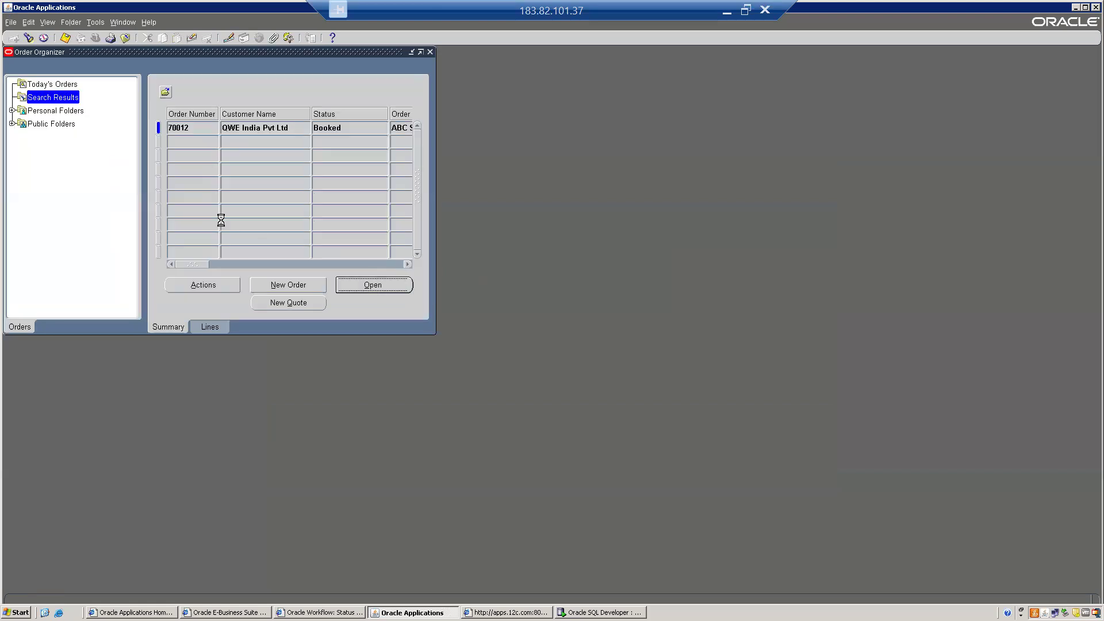
left_click(103, 73)
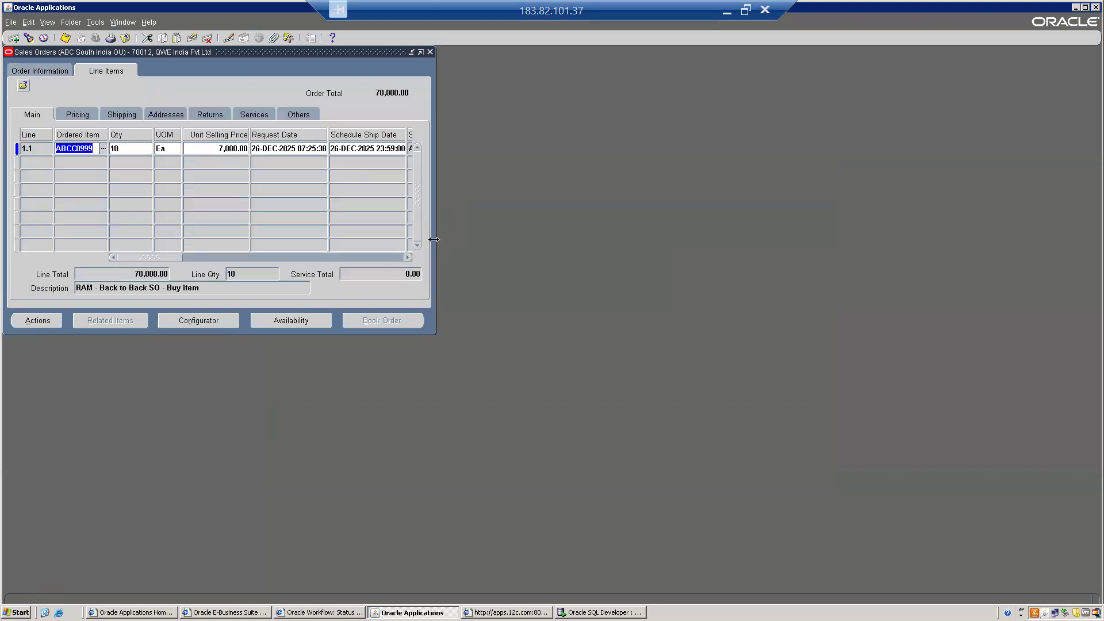
left_click_drag(434, 247, 810, 257)
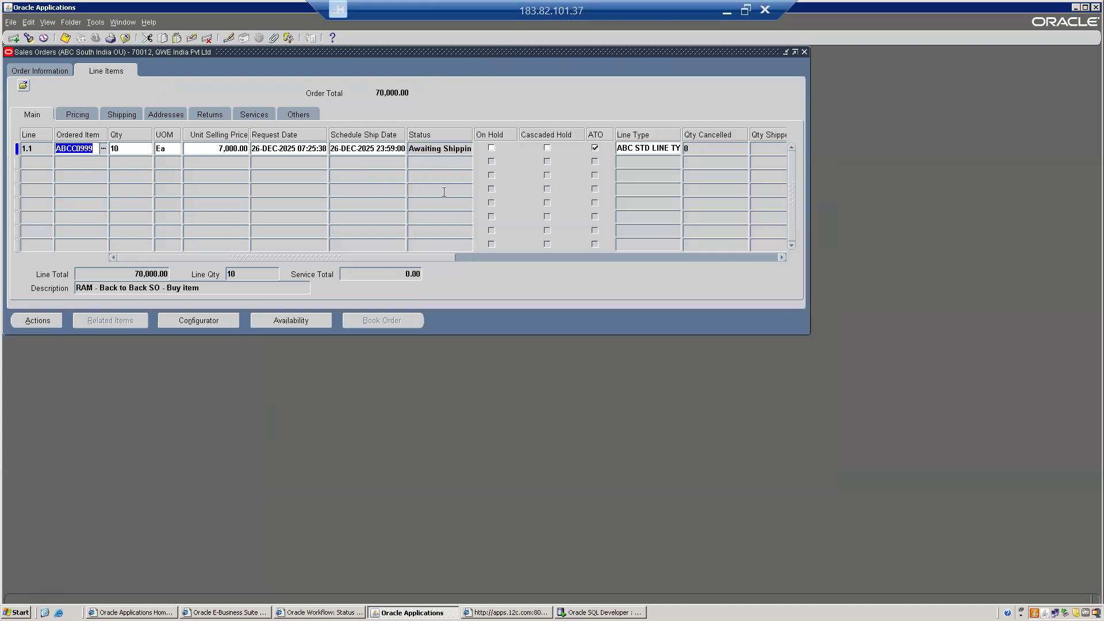
left_click(435, 149)
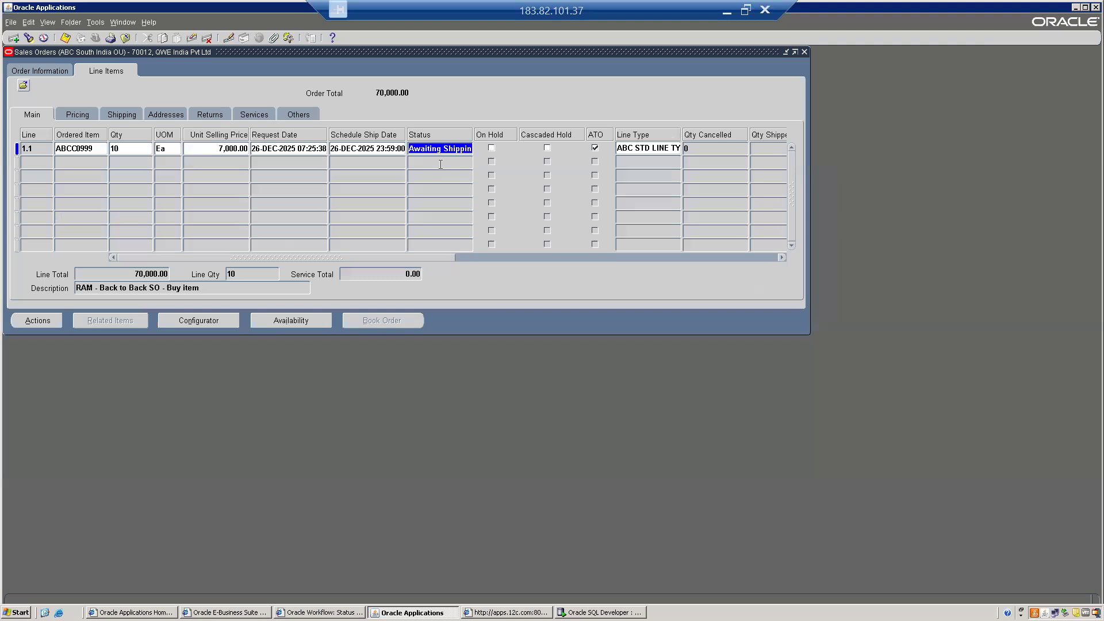
- Copy order number 70012 from the header and close the sales order form
left_click(25, 70)
left_click(366, 125)
double_click(366, 124)
key("alt+f")
key("c")
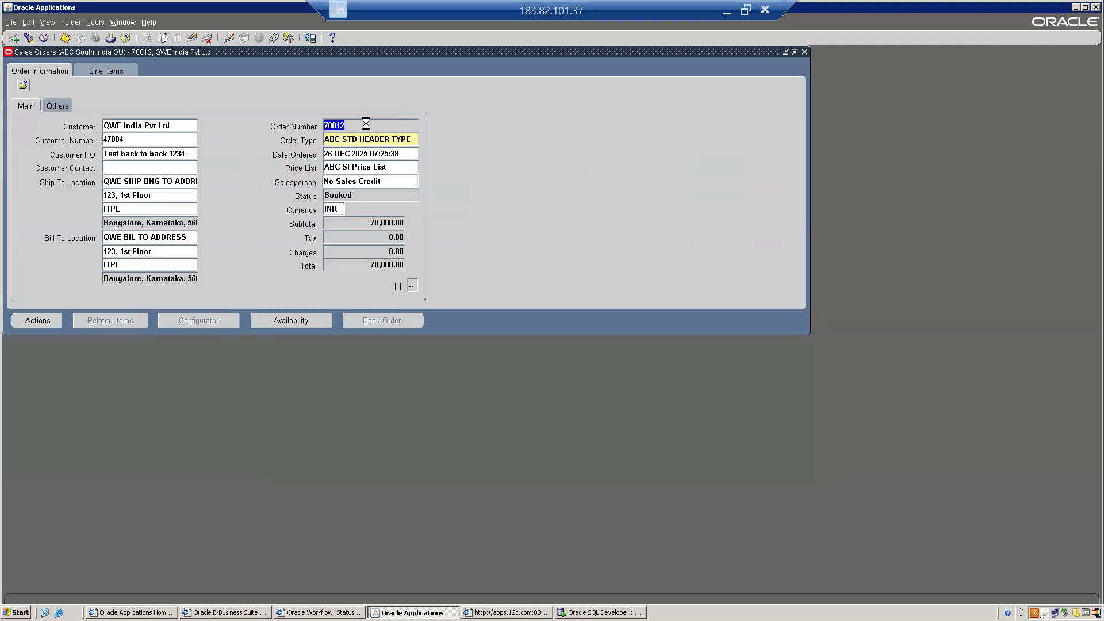
- Open the Shipping > Transactions query form from the Navigator
left_click(21, 215)
key("s")
key("s")
key("Return")
key("Down")
key("Return")
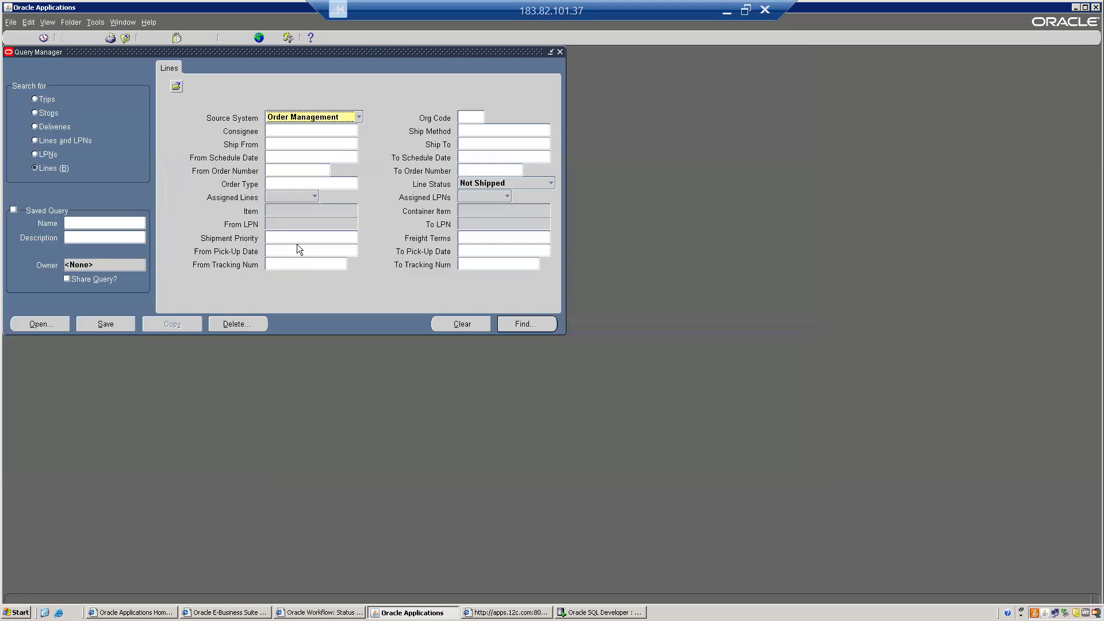
- Query shipping lines for order 70012 in Shipping Transactions
left_click(290, 169)
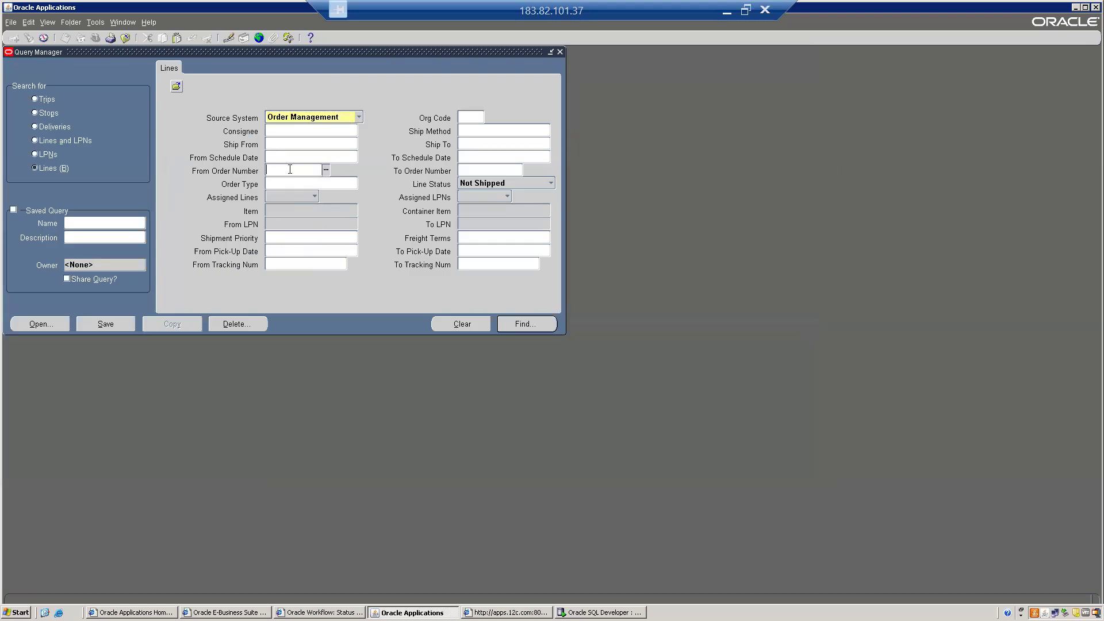
type("70012")
key("Tab")
key("Tab")
key("Return")
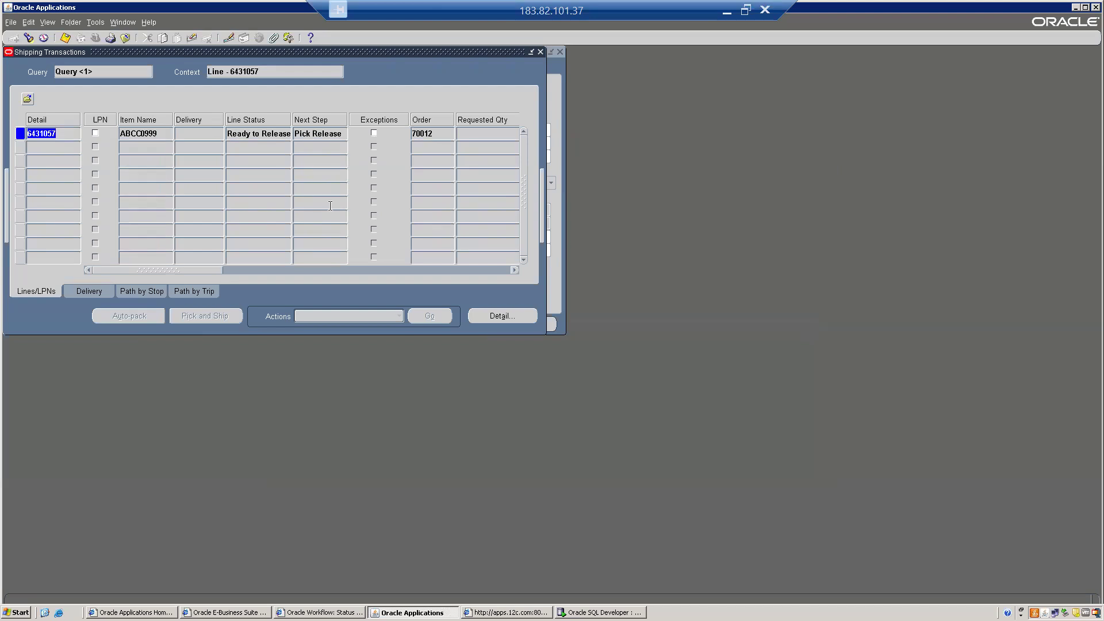
key("alt")
left_click(169, 99)
- Close Shipping Transactions and reopen it from Shipping > Transactions
key("alt+f")
key("c")
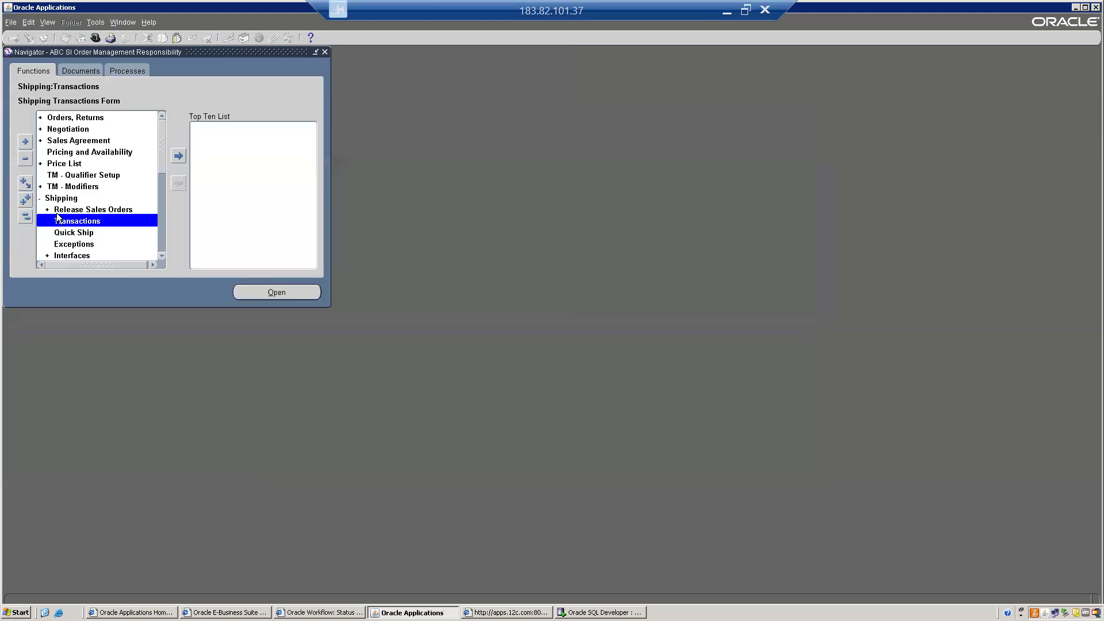
left_click(24, 218)
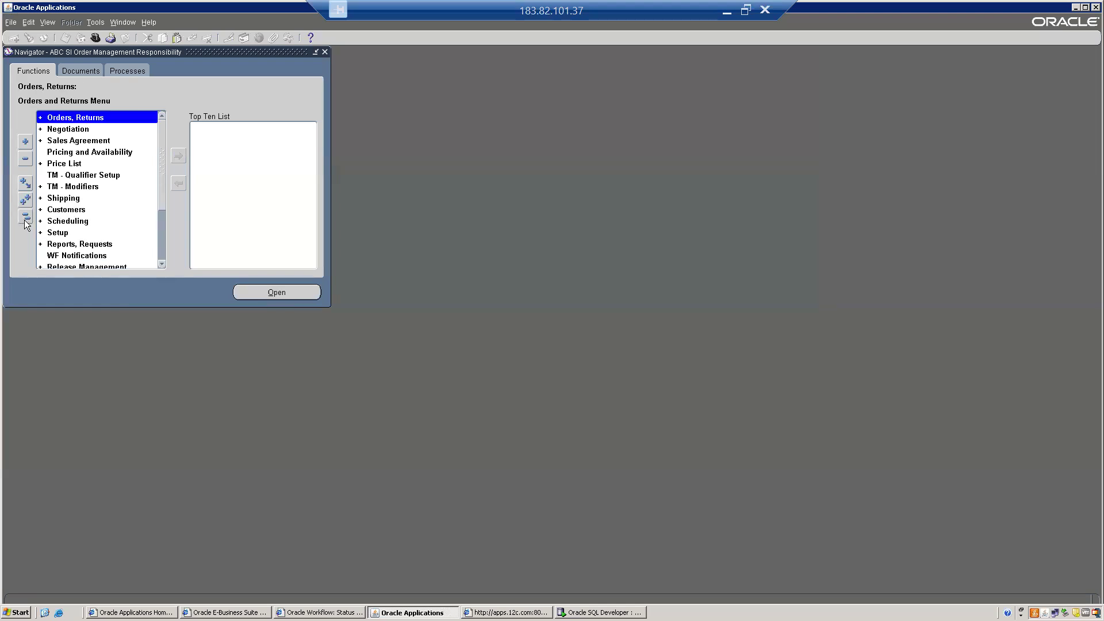
key("s")
key("s")
key("Return")
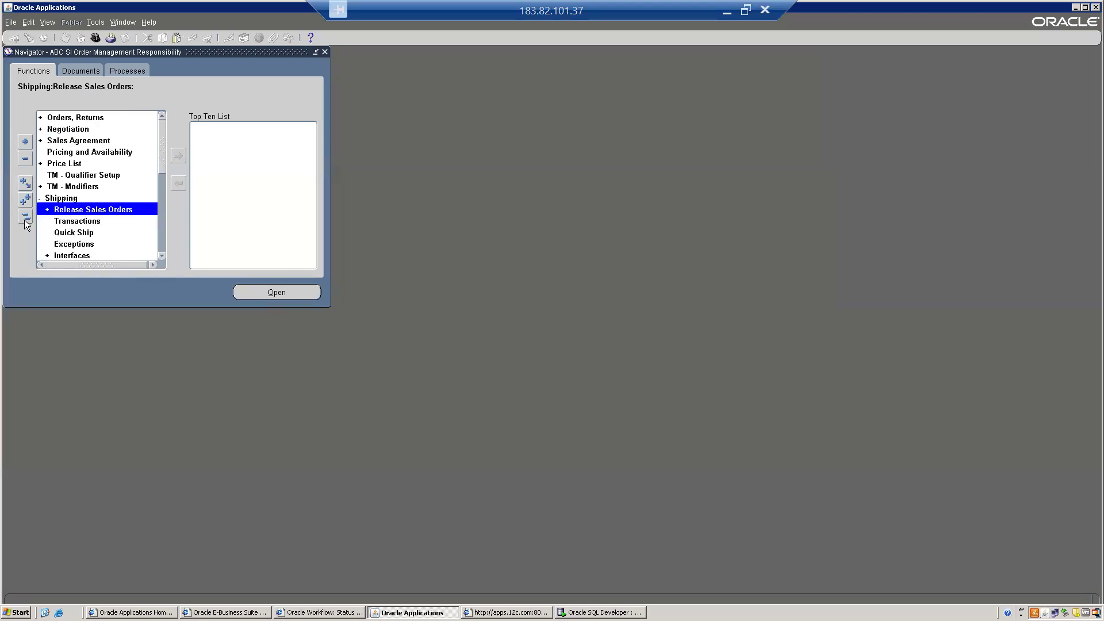
key("Down")
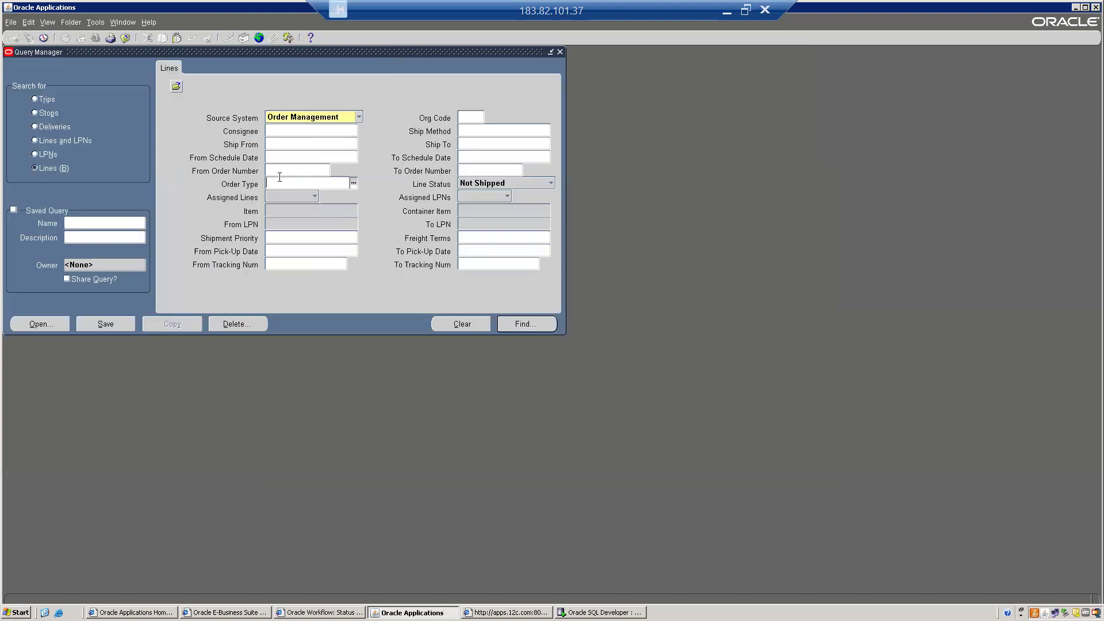
- Search all lines of order 70012, with line 6431057 showing Ready to Release
left_click(278, 167)
type("70012")
key("Tab")
key("ctrl+c")
key("Tab")
key("BackSpace")
key("Return")
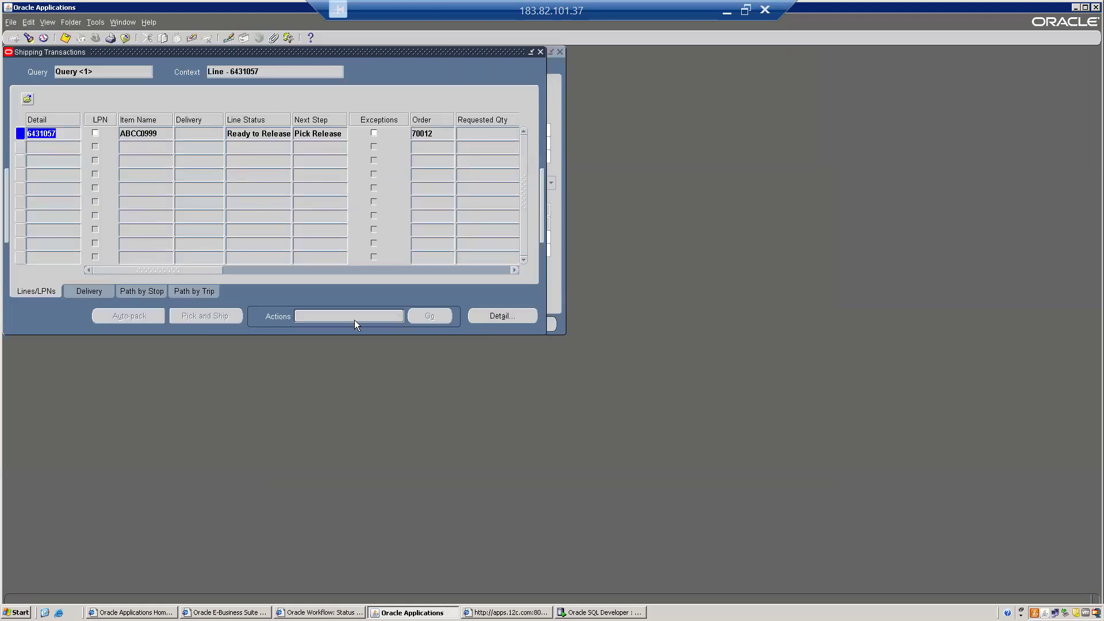
left_click(360, 316)
key("alt+f")
- Close Shipping Transactions and open Setup > Shipping > Grants and Role Definitions > Grants
key("c")
left_click(26, 217)
type("se")
key("Return")
type("tup:t")
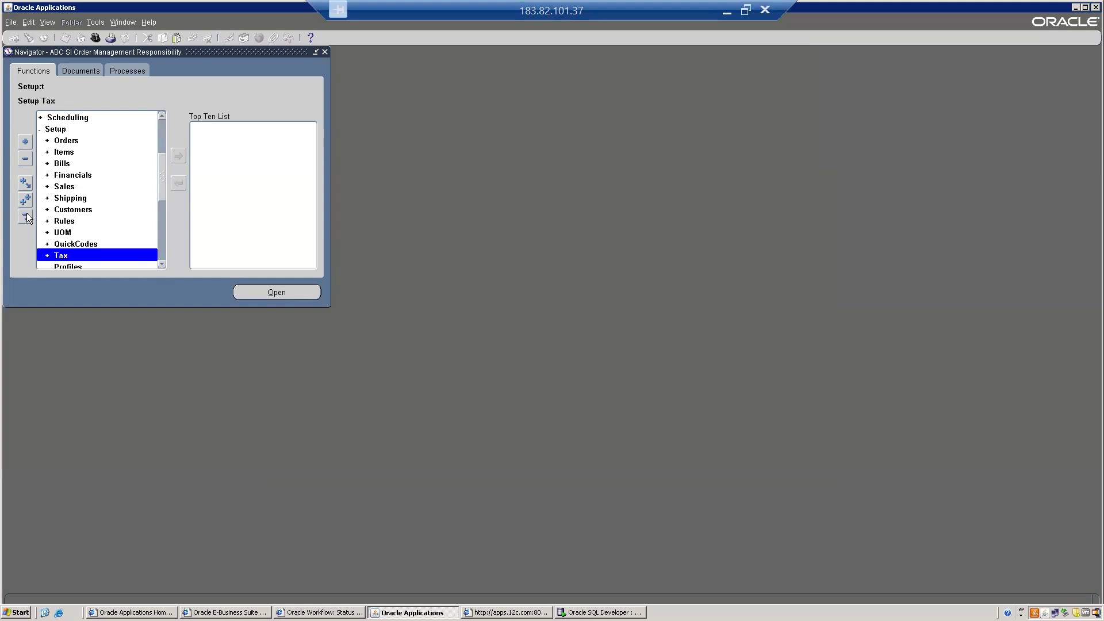
key("Up")
key("Up")
key("Up")
key("Up")
key("Up")
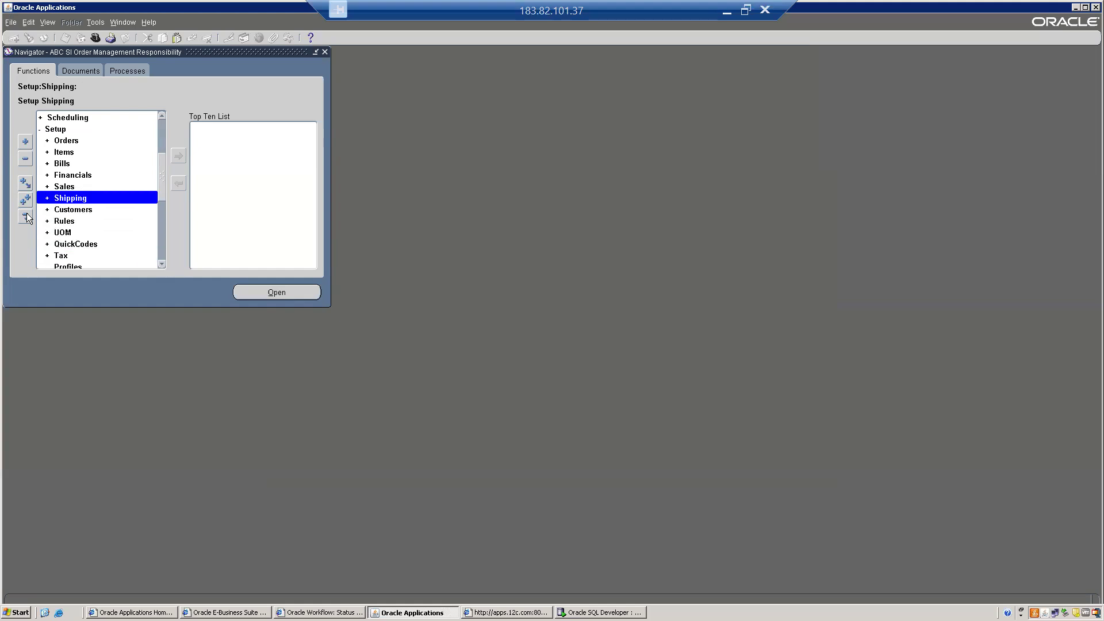
key("Return")
type("gr")
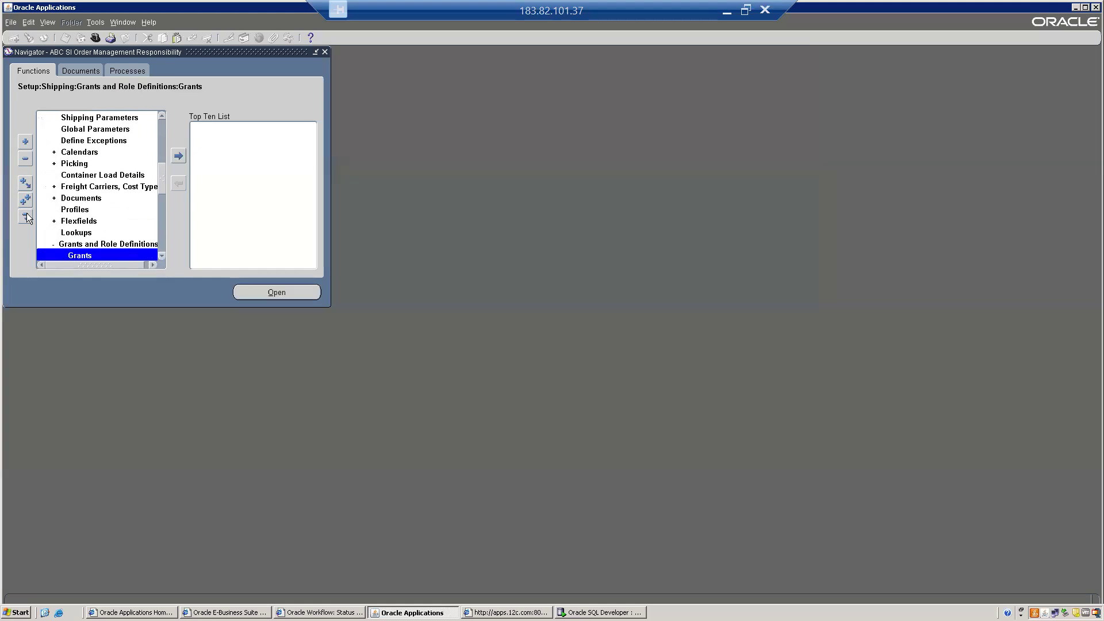
key("Return")
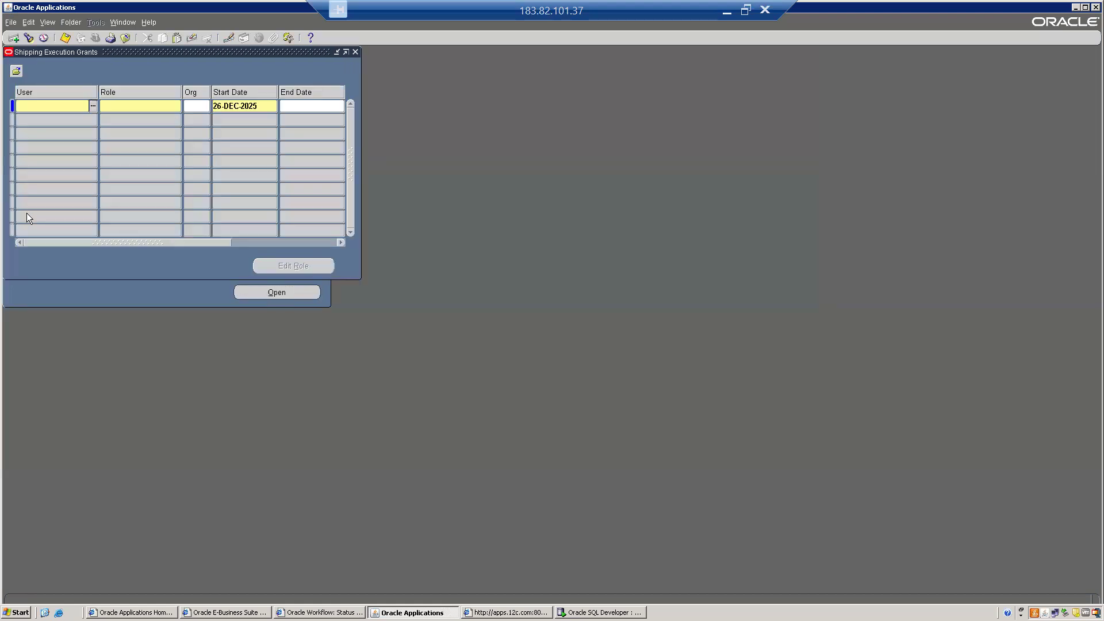
- Grant the shipping user the Upgrade Role from 26-DEC-2025, save, and close the form
type("abc ")
type("r")
key("Tab")
key("Return")
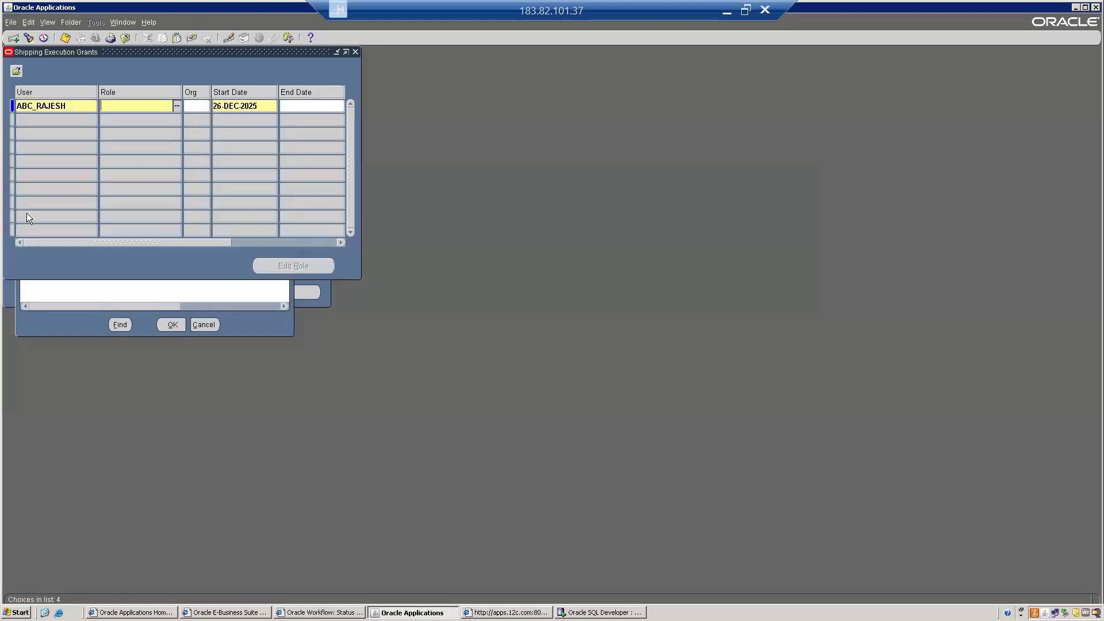
type("u")
key("Tab")
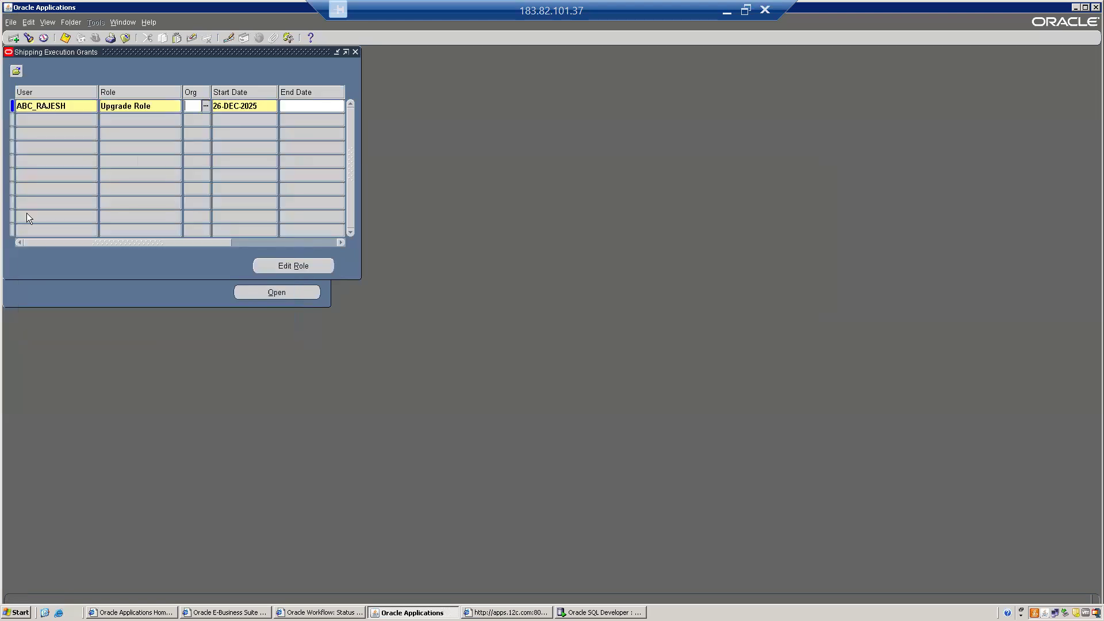
key("ctrl+s")
key("alt+f")
key("c")
key("alt+f")
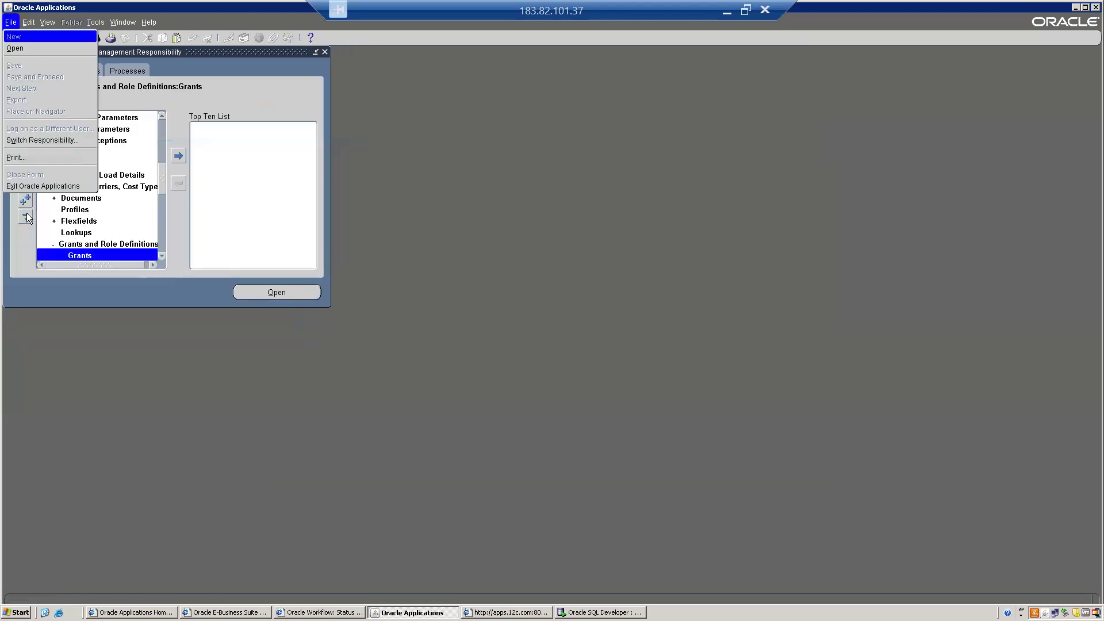
- Cancel Switch Responsibility and open Shipping > Transactions
key("w")
left_click(275, 274)
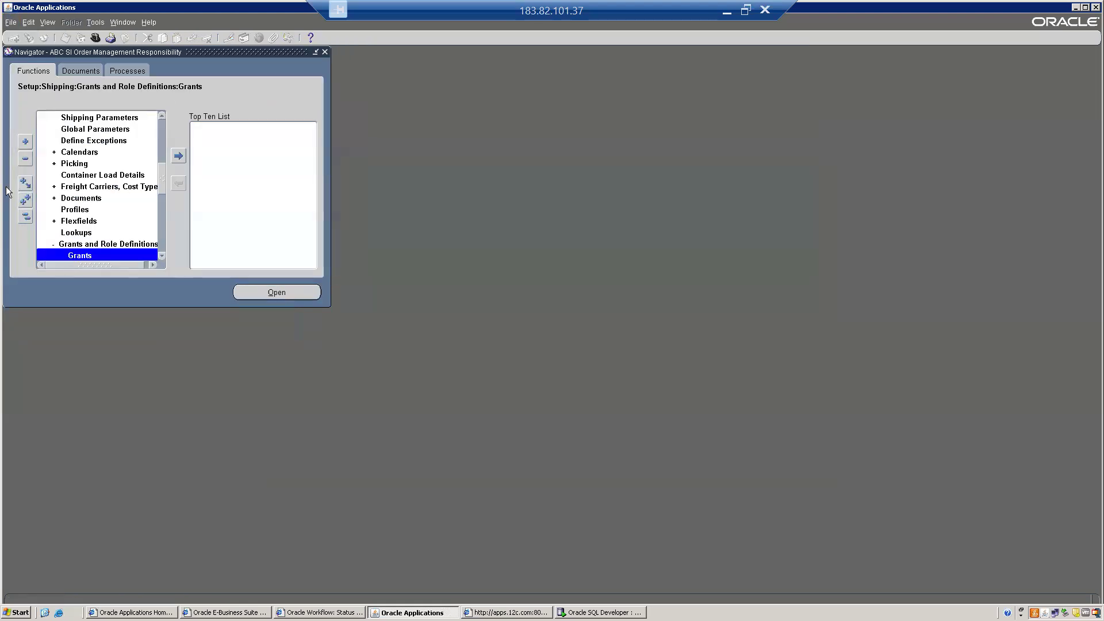
left_click(26, 216)
key("s")
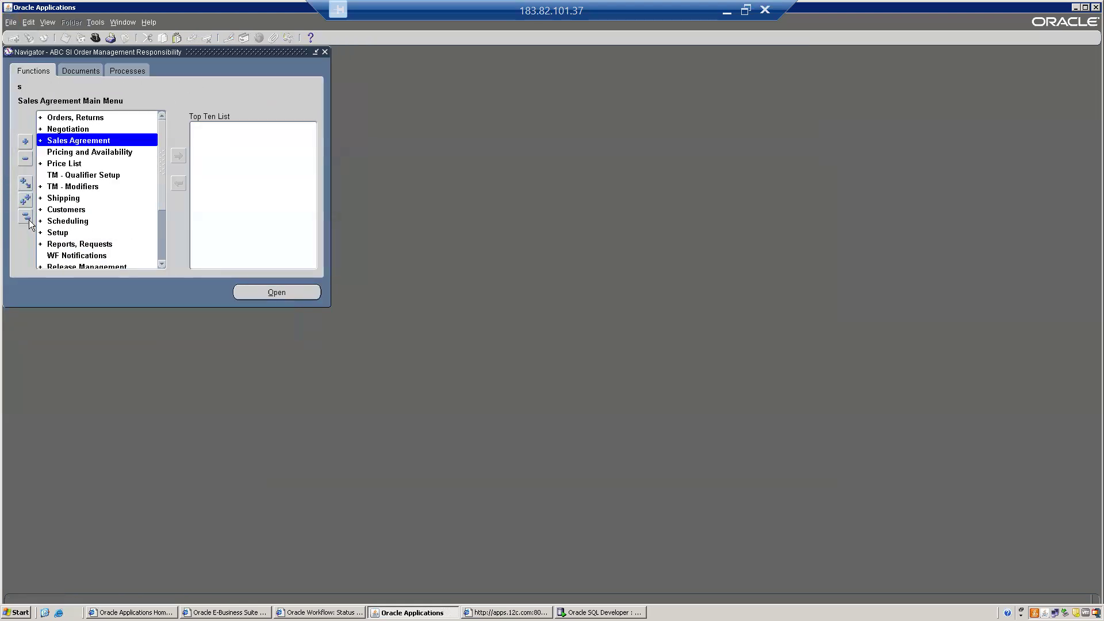
key("s")
key("Return")
key("t")
key("Return")
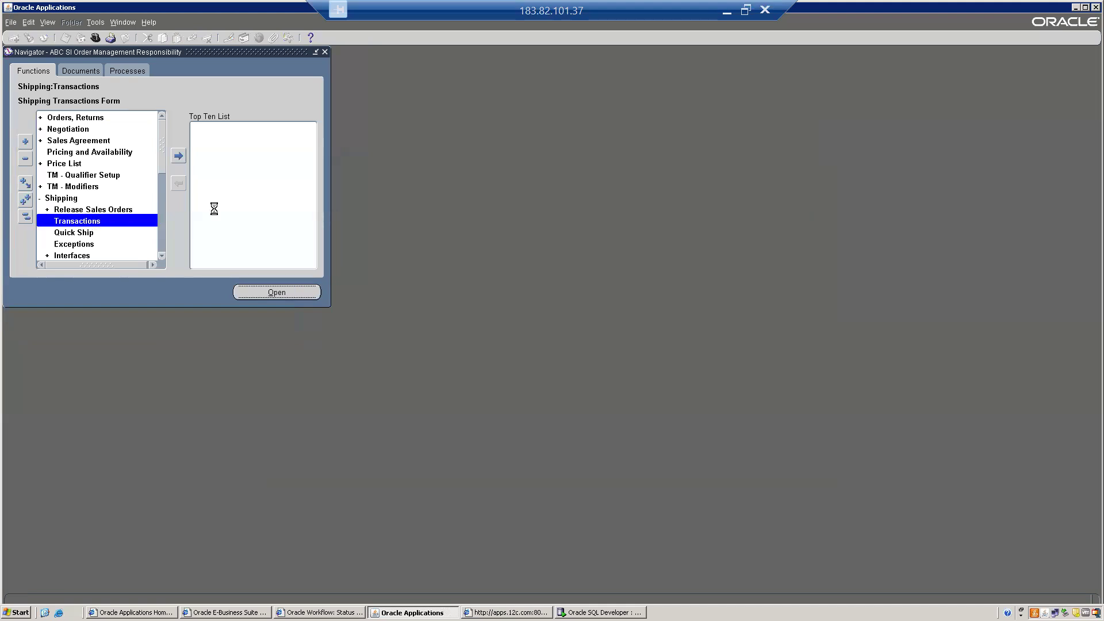
- Query all shipping lines for order 70012 using the copied order number
left_click(272, 171)
key("ctrl+v")
key("Tab")
key("Tab")
key("BackSpace")
key("Return")
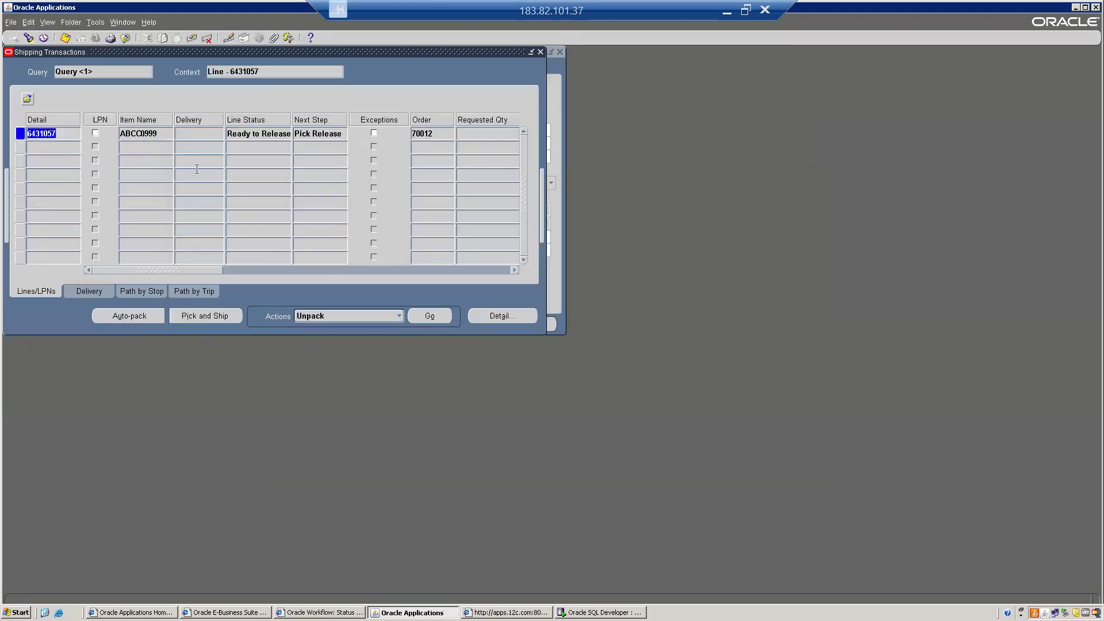
- Run Launch Pick Release on line 6431057
left_click(389, 321)
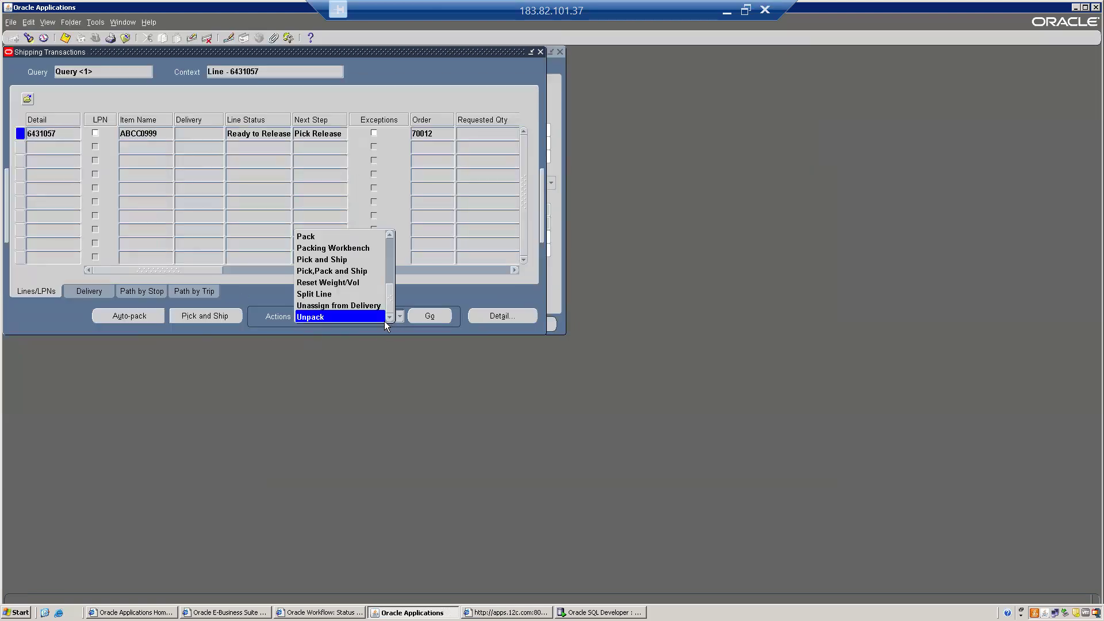
key("l")
key("Return")
left_click(429, 316)
left_click(464, 316)
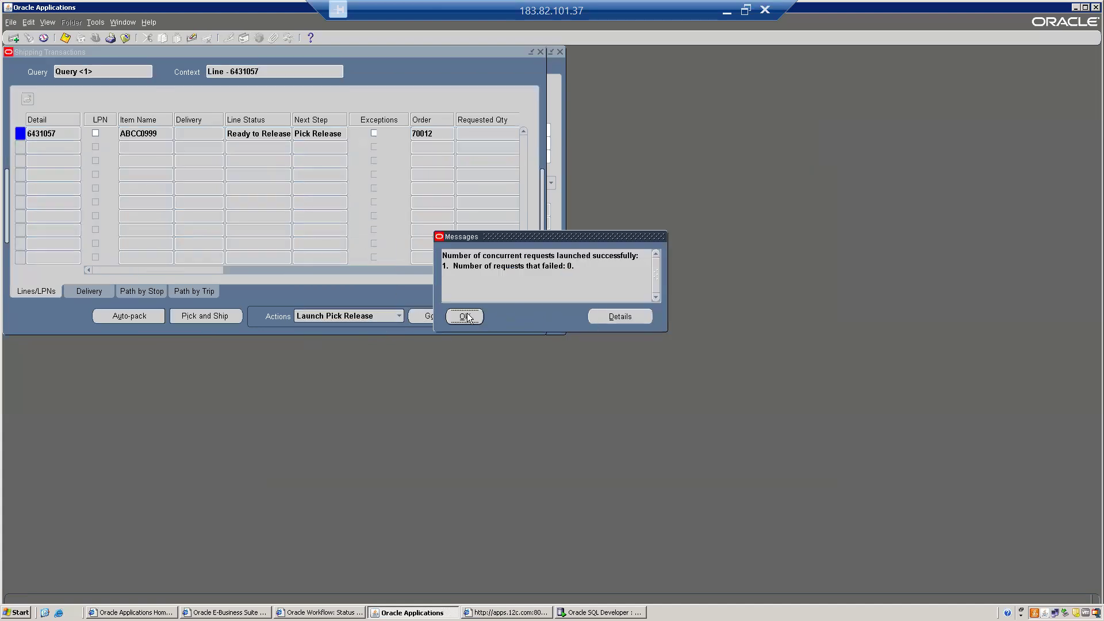
- Repeatedly requery order 70012 to refresh the line's status
left_click(34, 45)
key("alt+i")
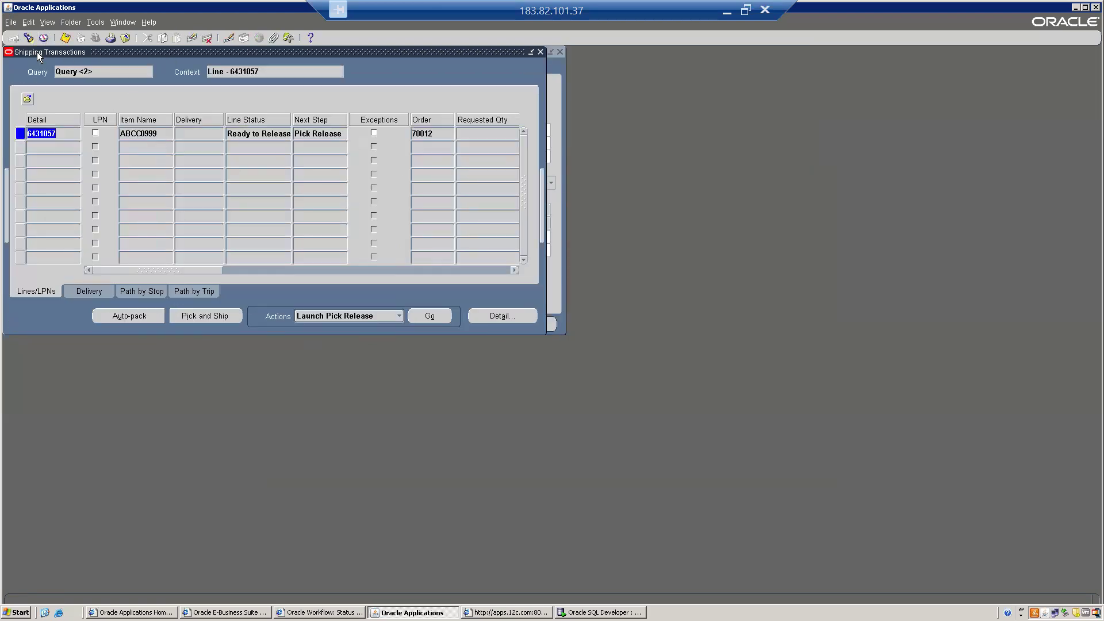
left_click(28, 38)
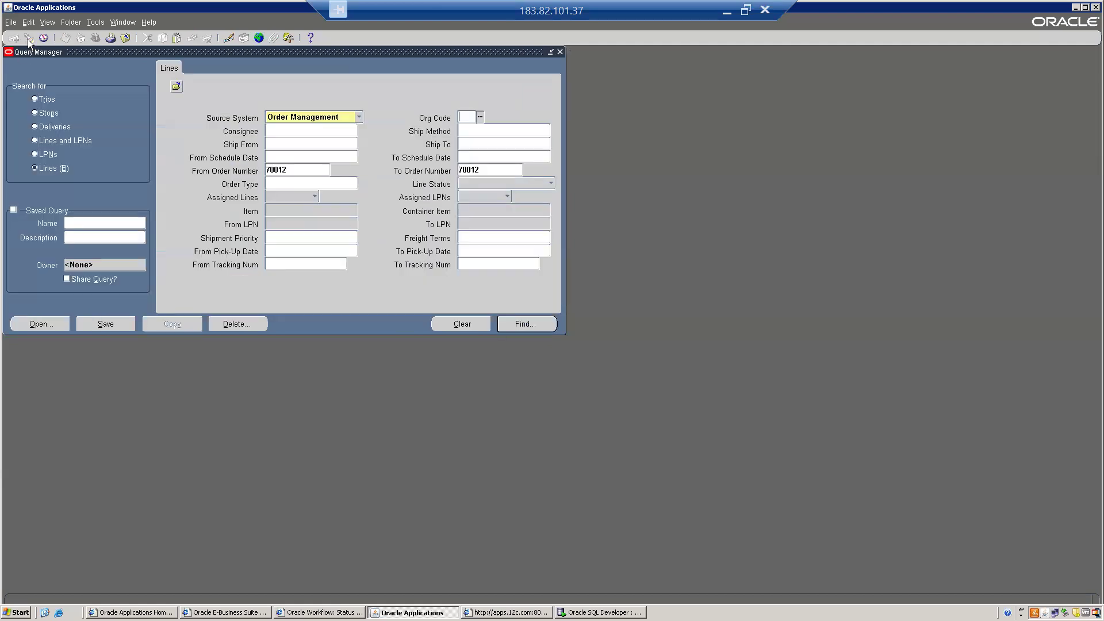
key("alt+i")
left_click(28, 38)
key("alt+i")
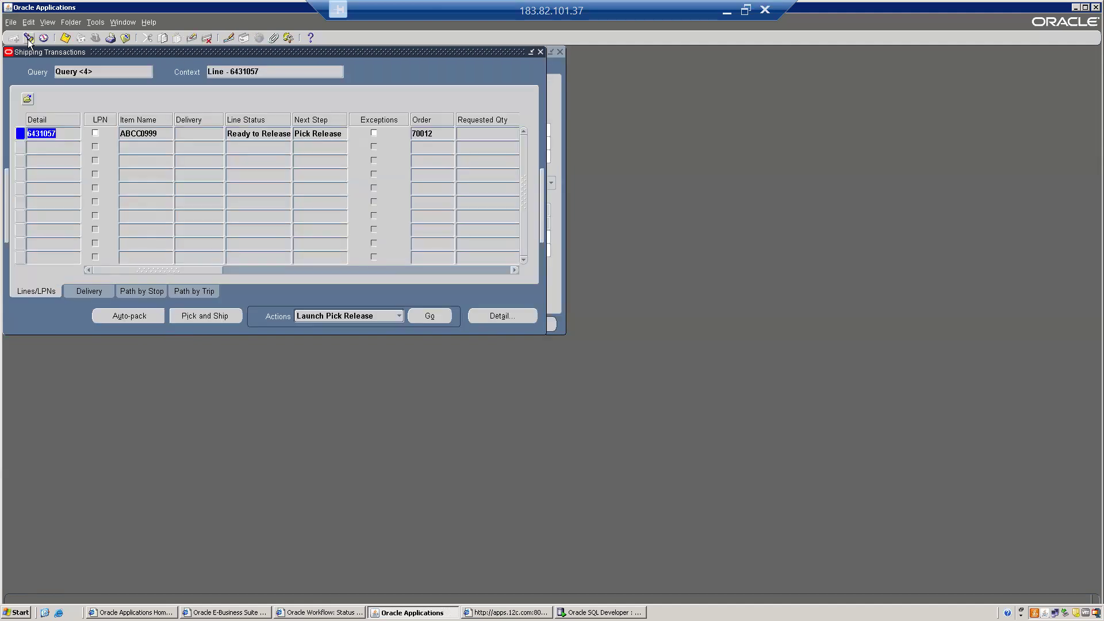
left_click(28, 39)
key("alt+i")
left_click(29, 39)
key("alt+i")
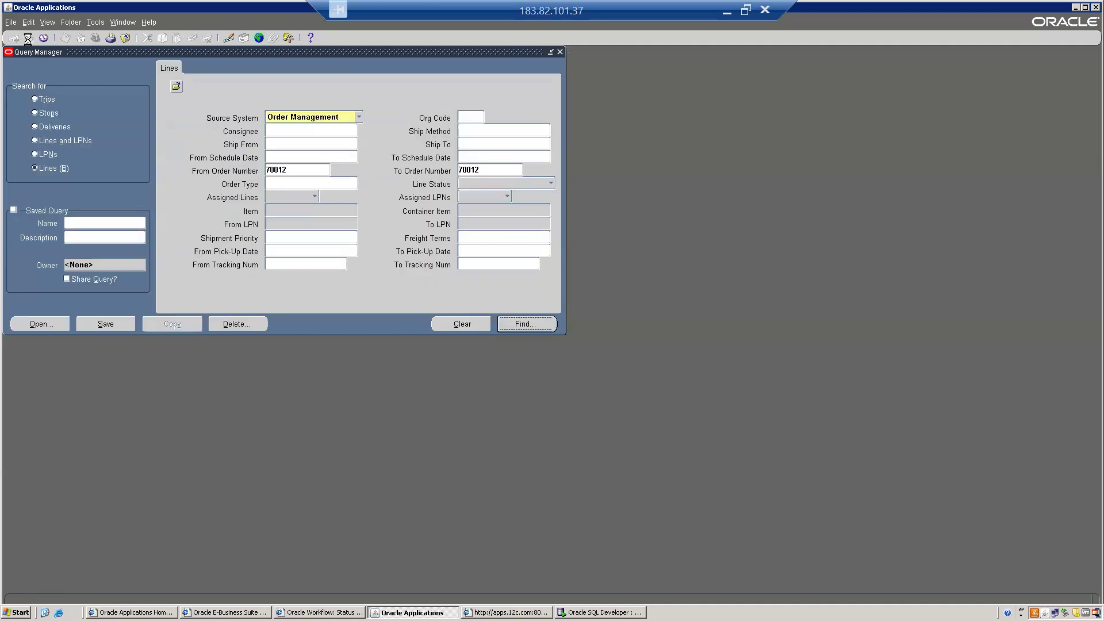
- Check the pick release request, then requery to see line 6431057 Staged/Pick Confirmed on delivery 6422835
left_click(28, 39)
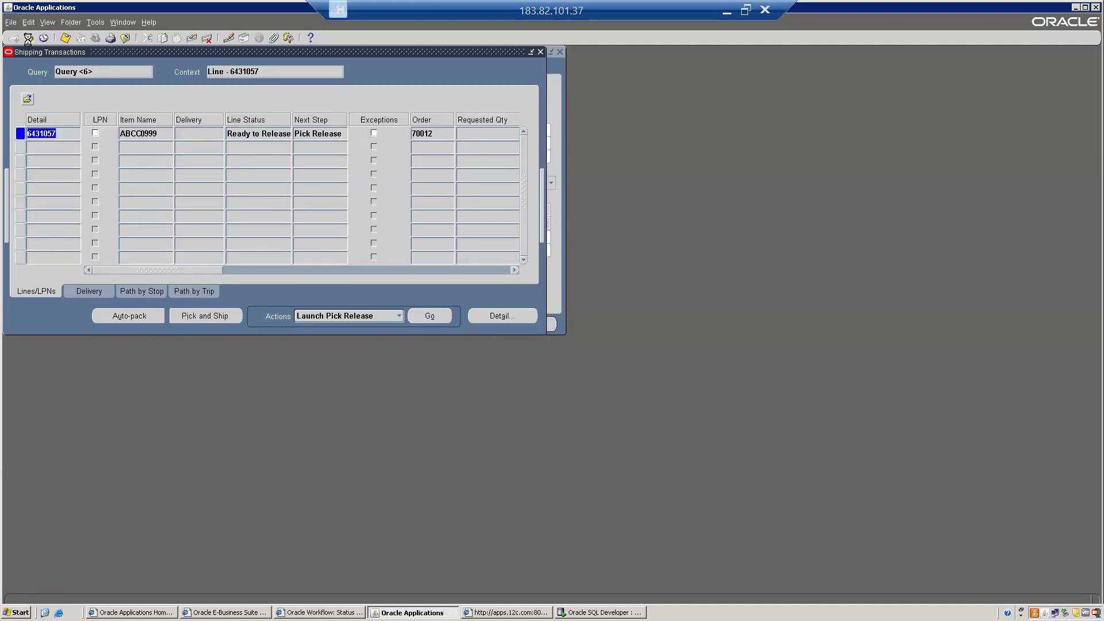
key("alt+i")
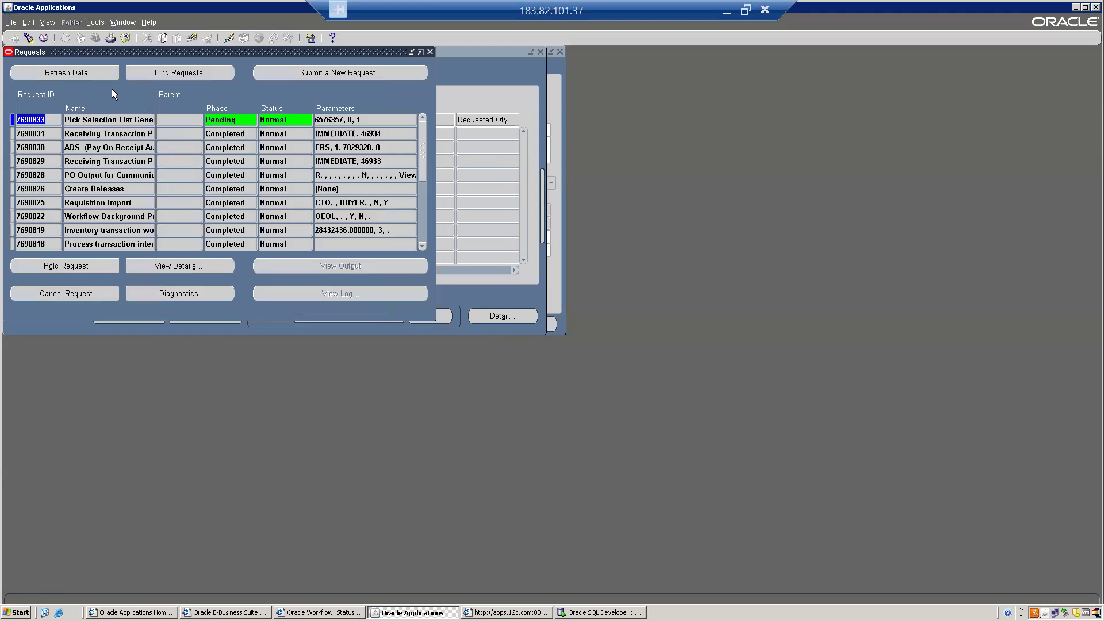
left_click(71, 77)
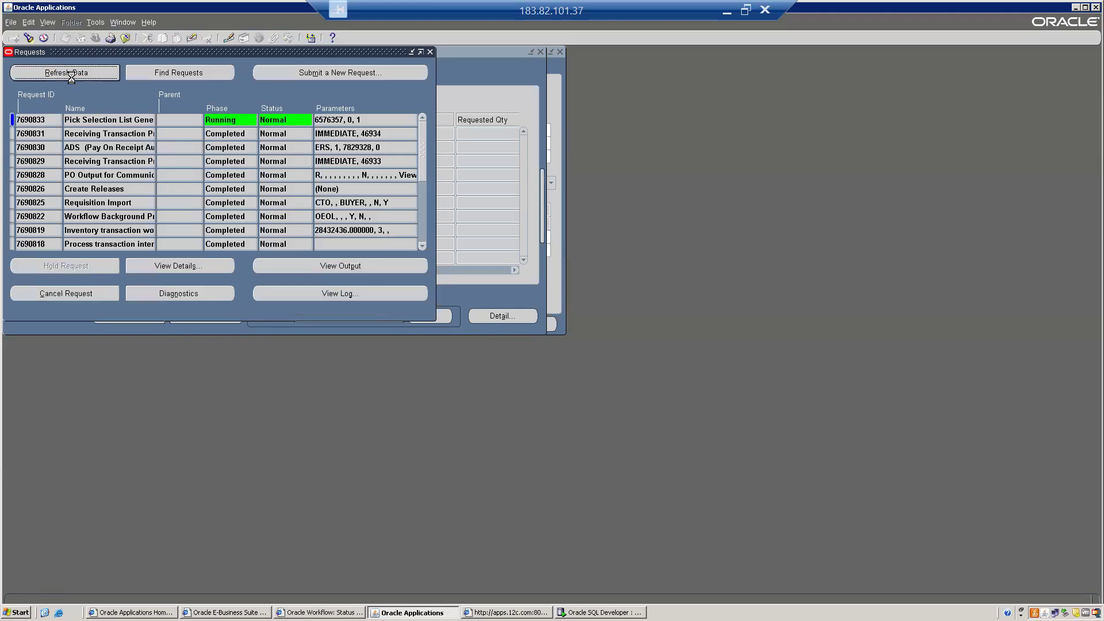
left_click(71, 77)
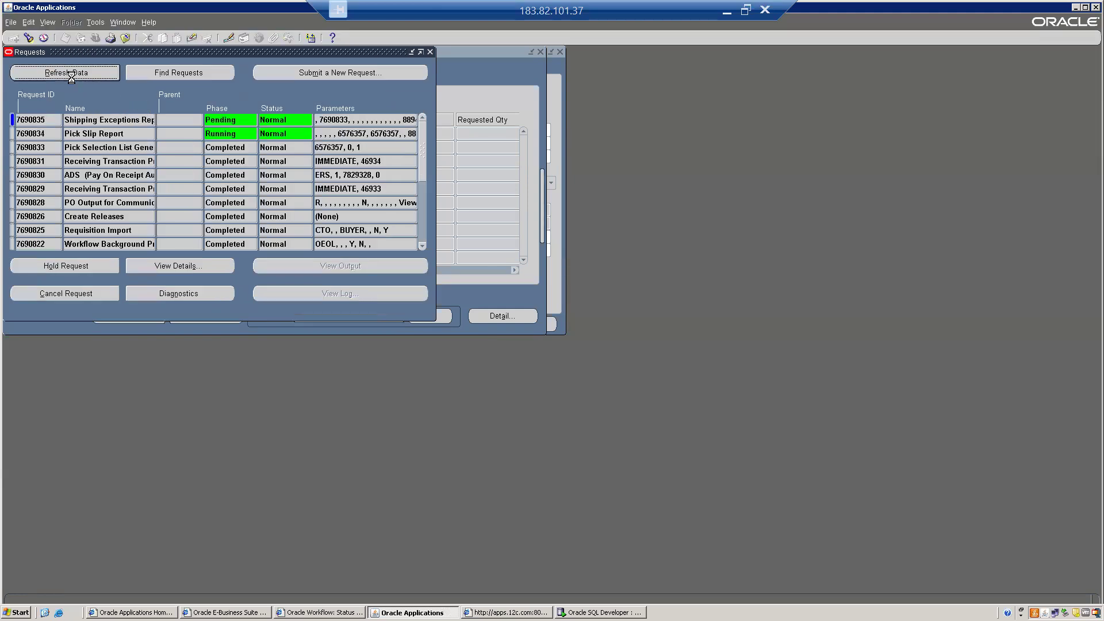
left_click(471, 91)
left_click(27, 38)
key("Return")
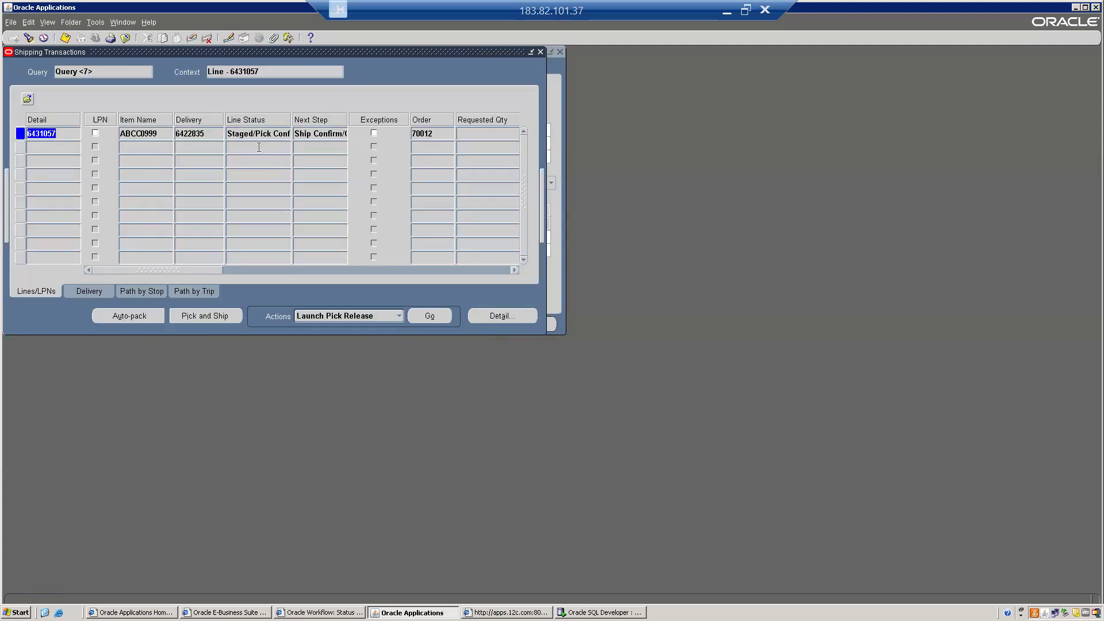
left_click(250, 132)
- Ship-confirm delivery 6422835 with Ship All and Defer Interface unchecked
left_click(202, 133)
left_click(74, 291)
left_click(139, 317)
left_click(597, 412)
left_click(615, 454)
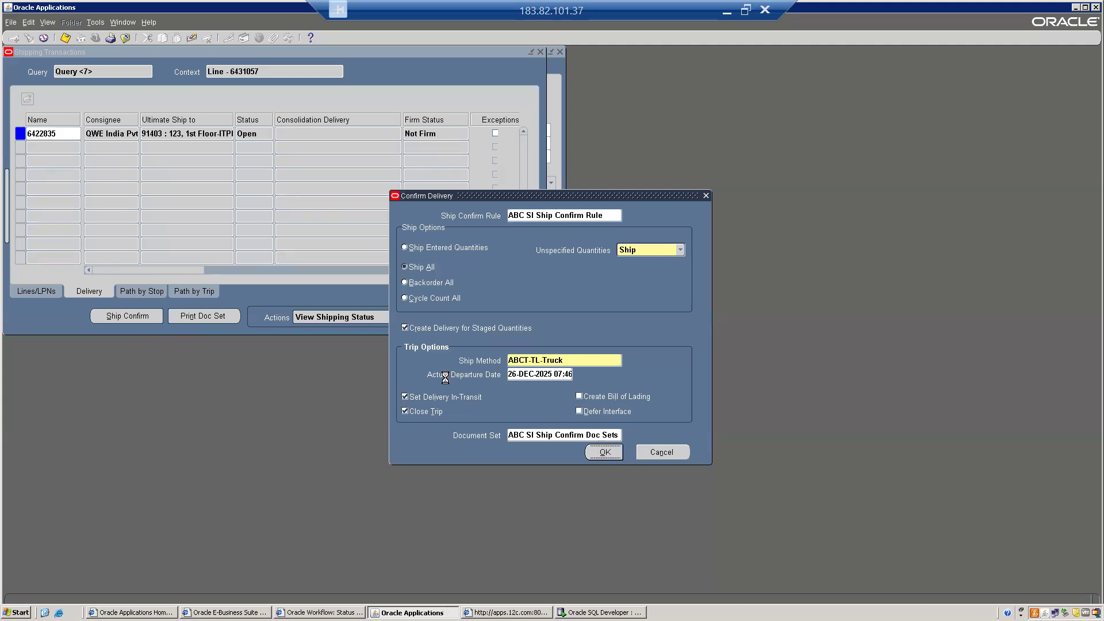
left_click(466, 317)
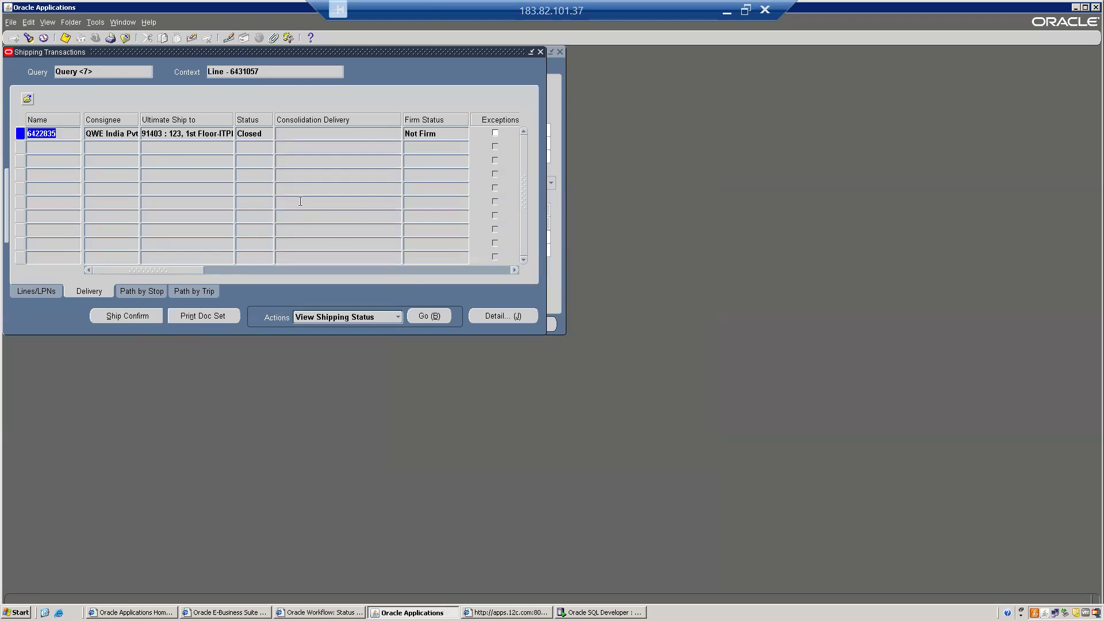
- Check View > Requests, where Interface Trip Stop is still Pending
key("alt+v")
key("r")
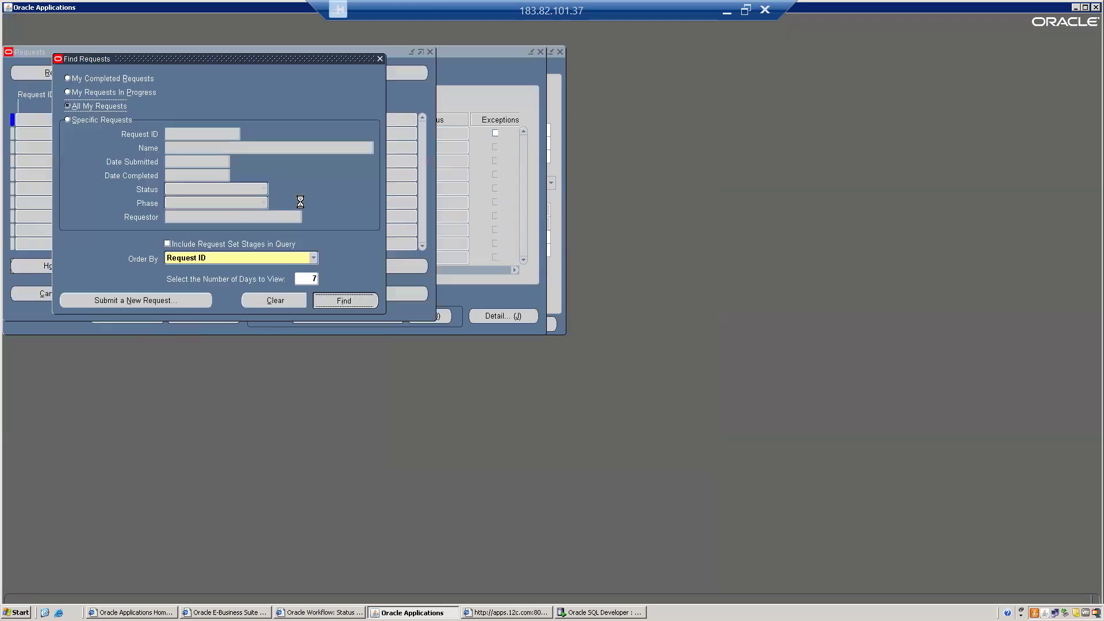
key("Return")
left_click(98, 119)
left_click(67, 73)
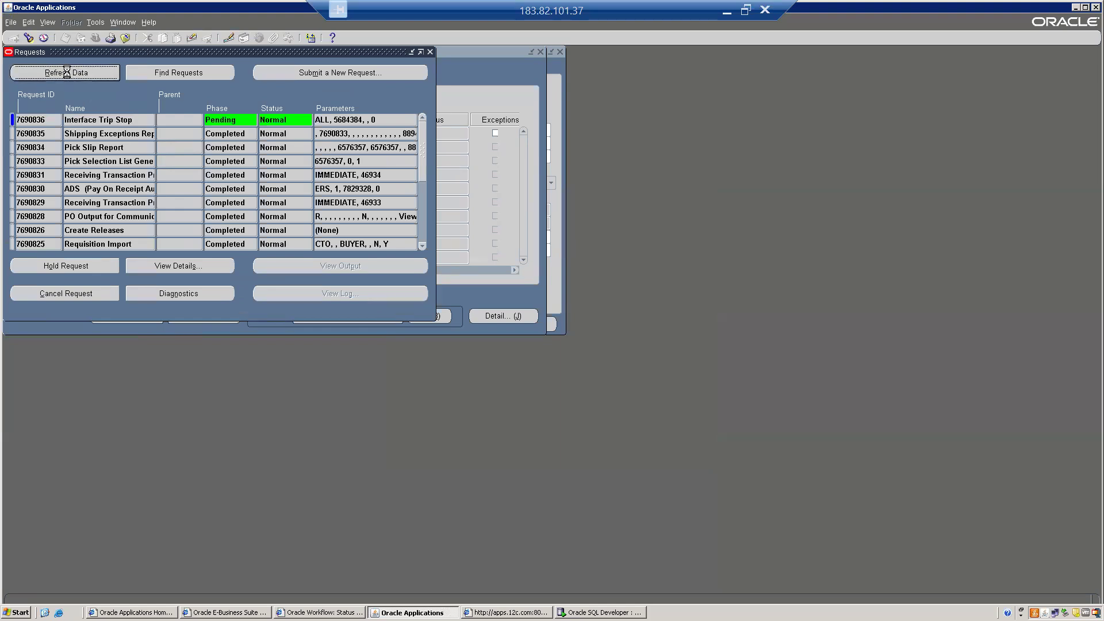
left_click(510, 99)
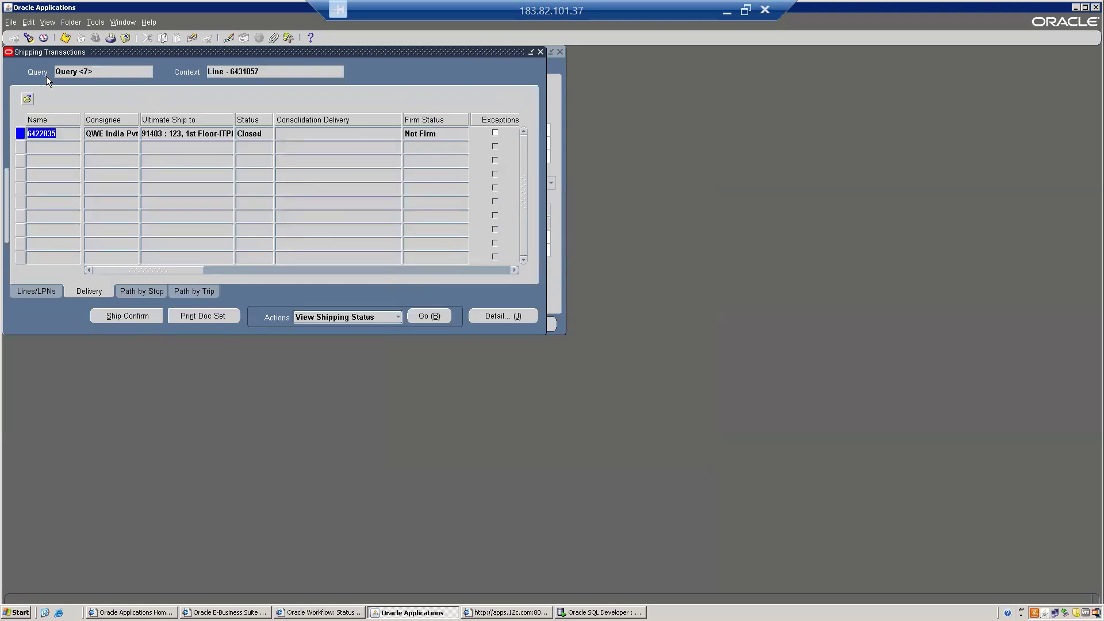
- Requery order 70012 to confirm line 6431057 is Interfaced and the delivery Closed
left_click(28, 38)
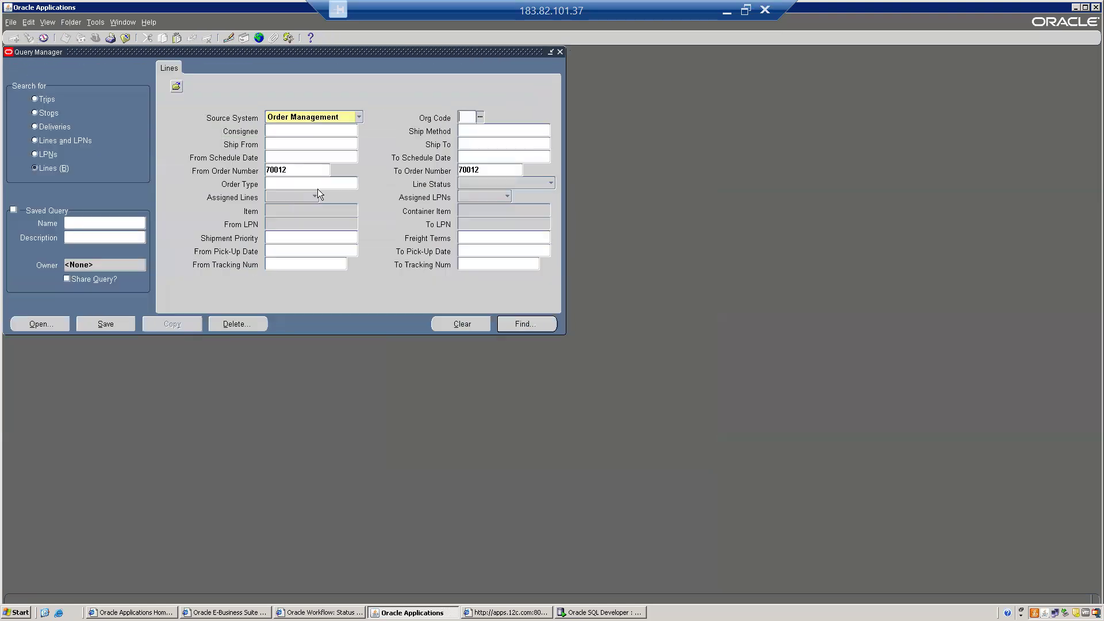
left_click(546, 325)
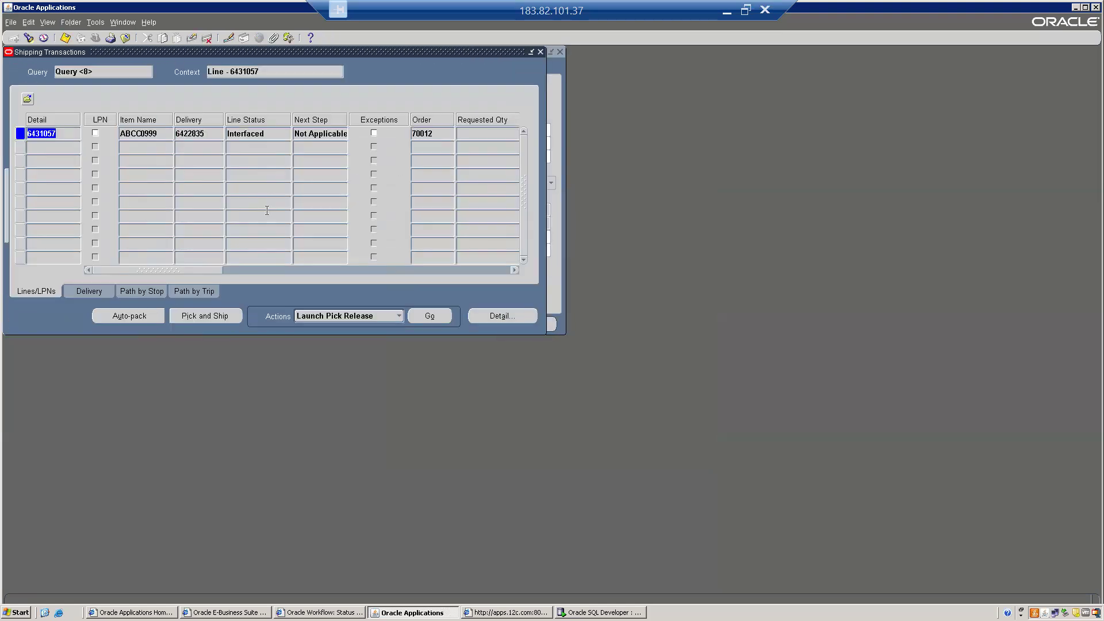
double_click(253, 133)
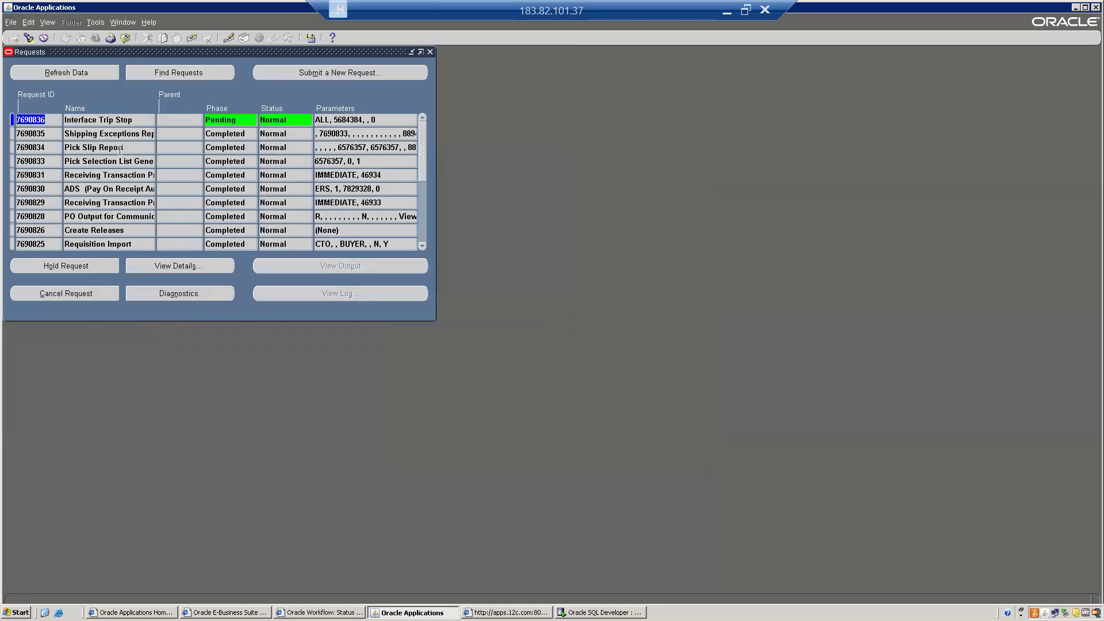
- Close the requests list and open Orders, Returns > Order Organizer
key("F4")
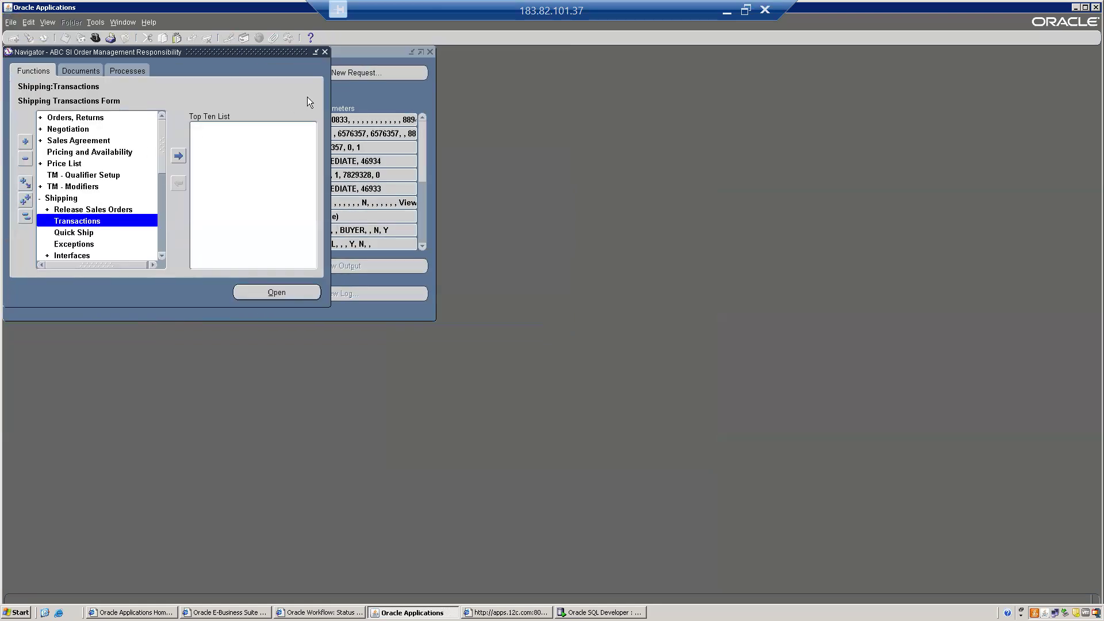
left_click(380, 100)
left_click(430, 53)
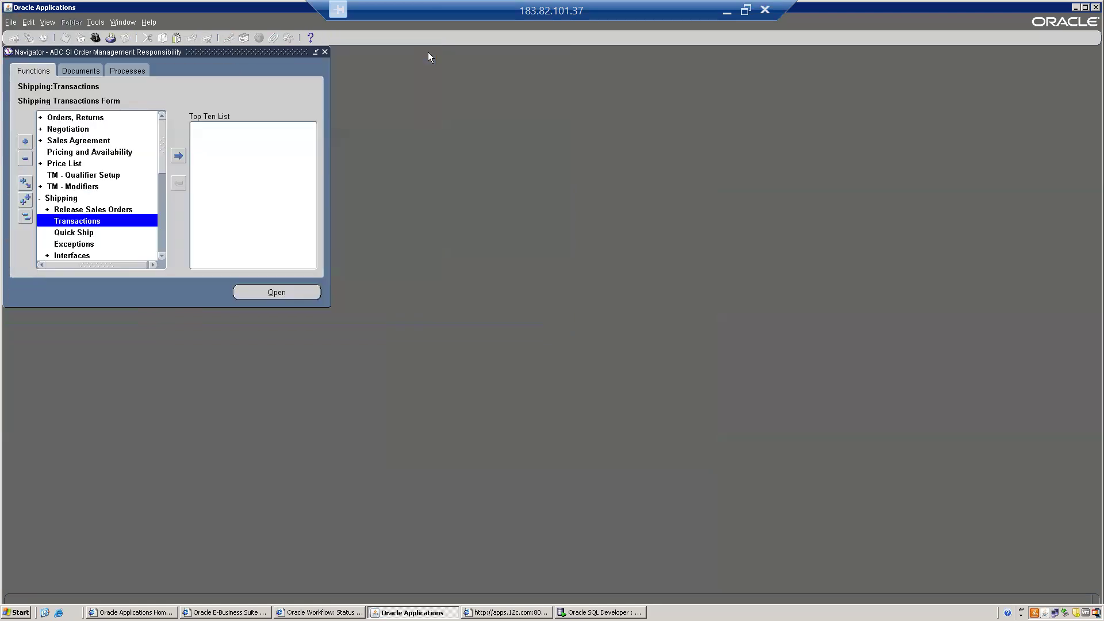
left_click(18, 217)
key("Down")
key("Down")
key("Up")
key("Return")
key("Up")
key("Up")
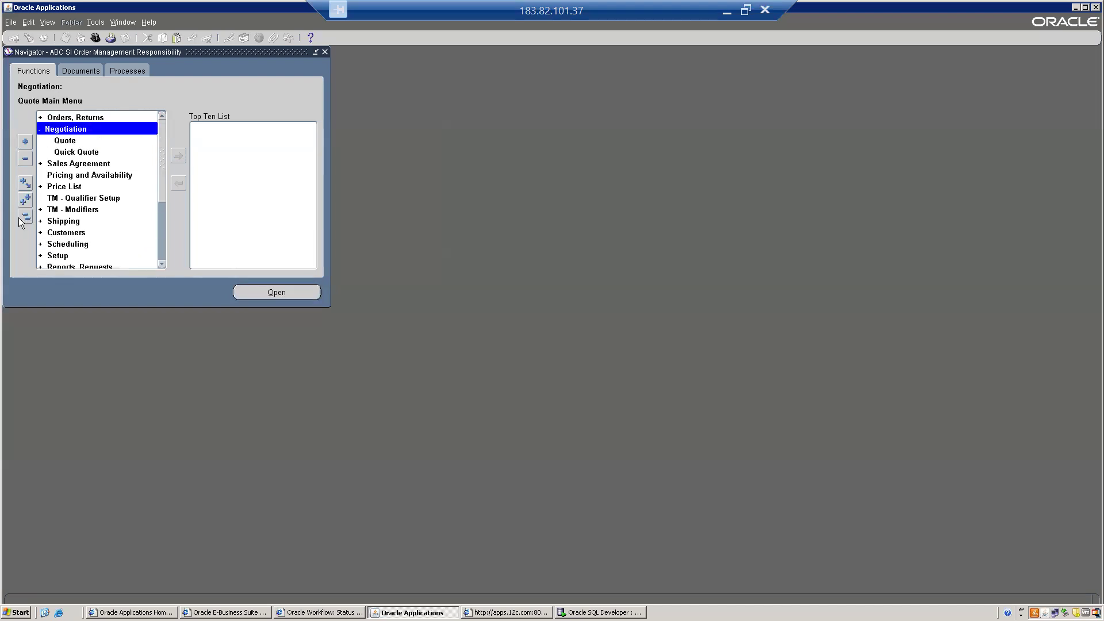
key("Return")
key("Return")
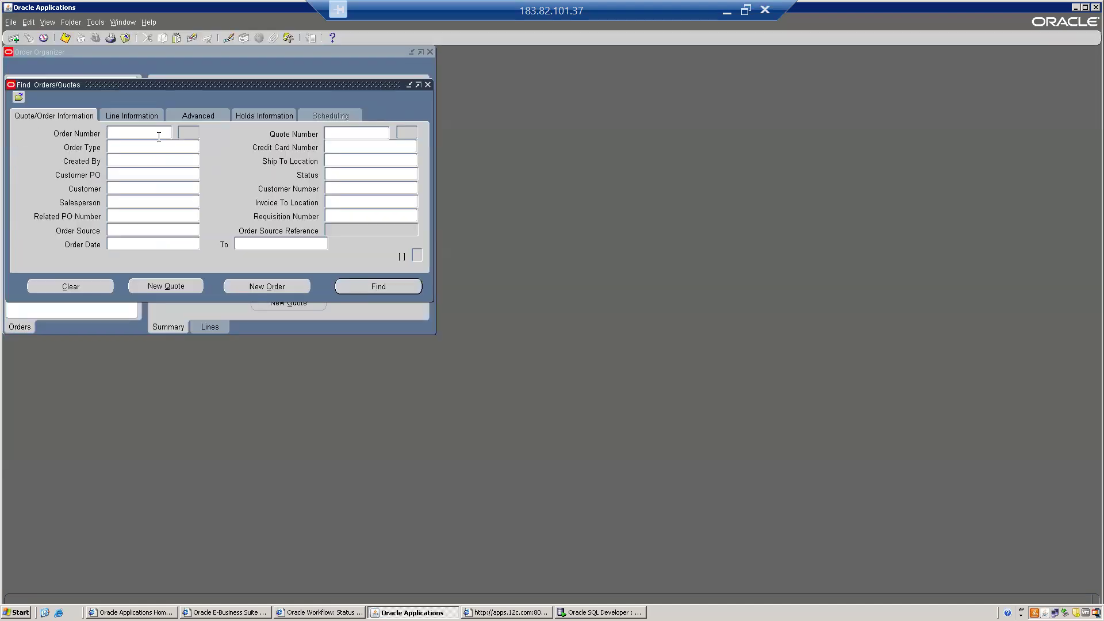
- Find order 70012 and view line 1.1's status, which reads Shipped
type("70012")
key("Return")
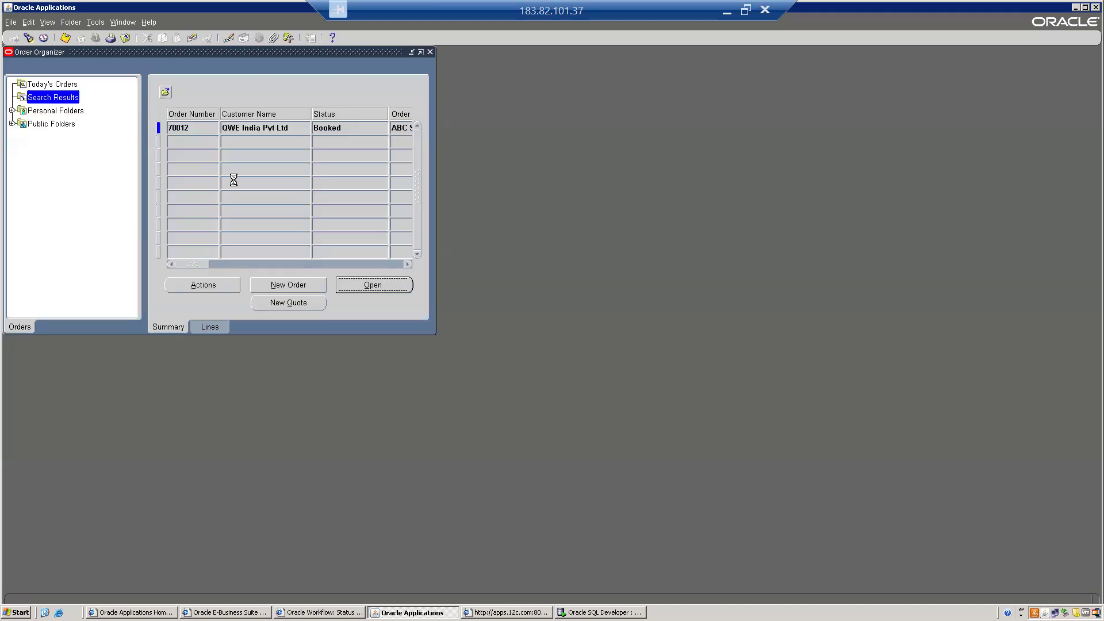
left_click(129, 72)
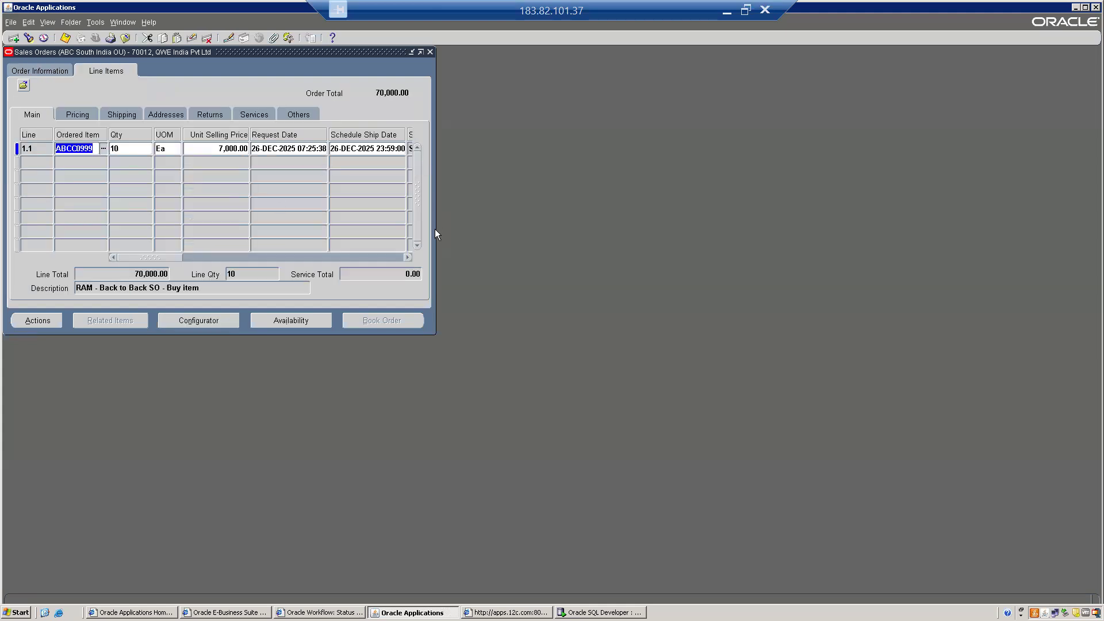
left_click_drag(435, 229, 645, 234)
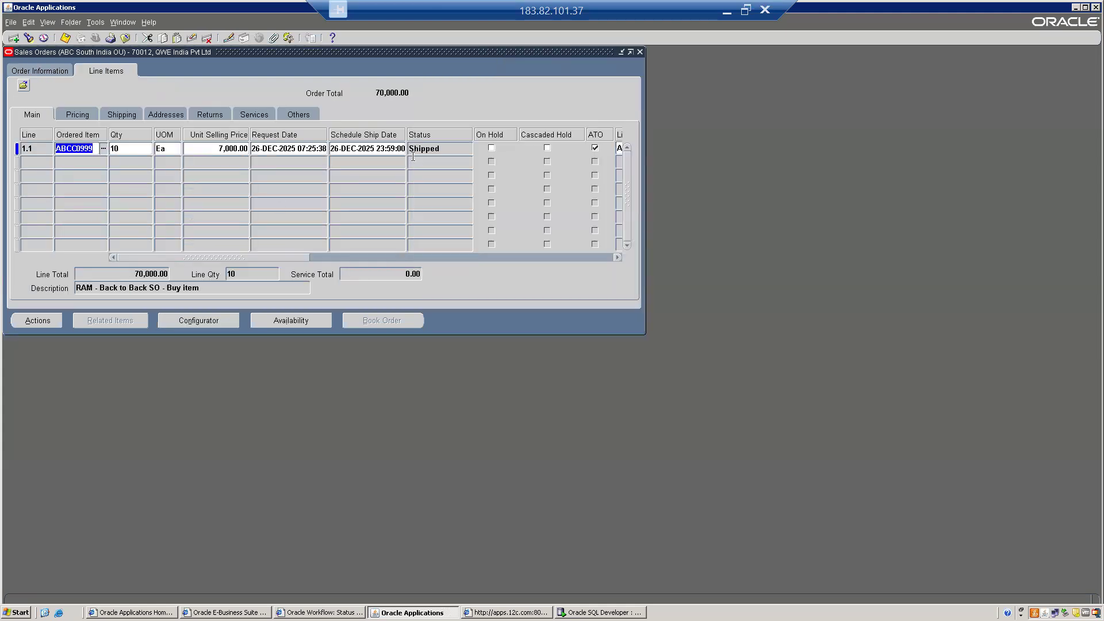
left_click(430, 150)
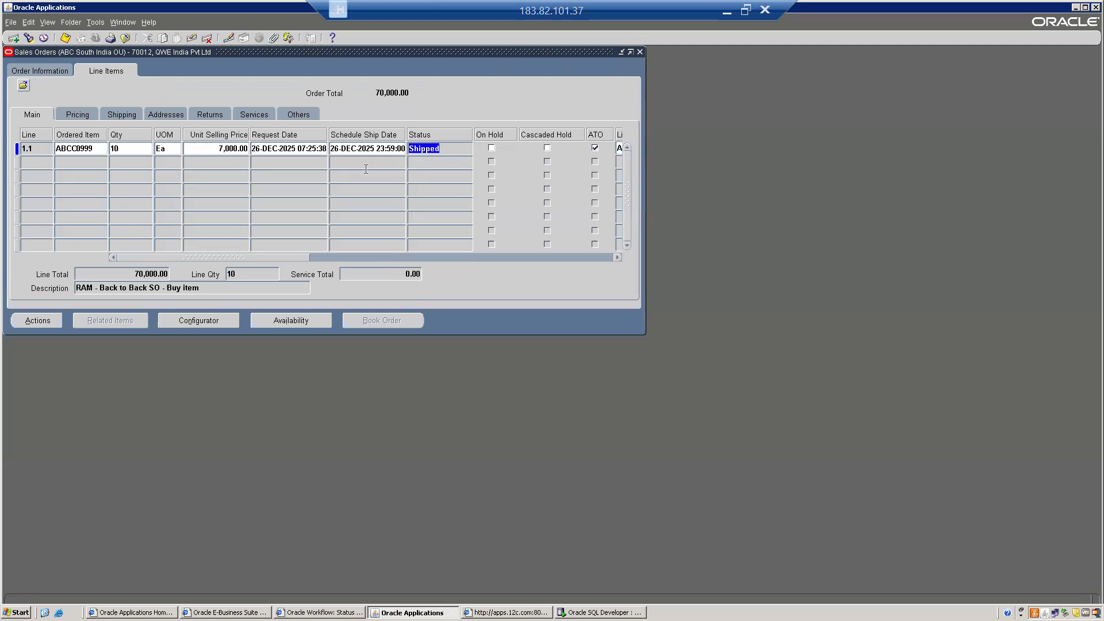
key("alt+v")
- Submit Workflow Background Process with Item Type OM Order Line, Process Deferred Yes, Process Timeout No
key("r")
key("alt+n")
key("alt+o")
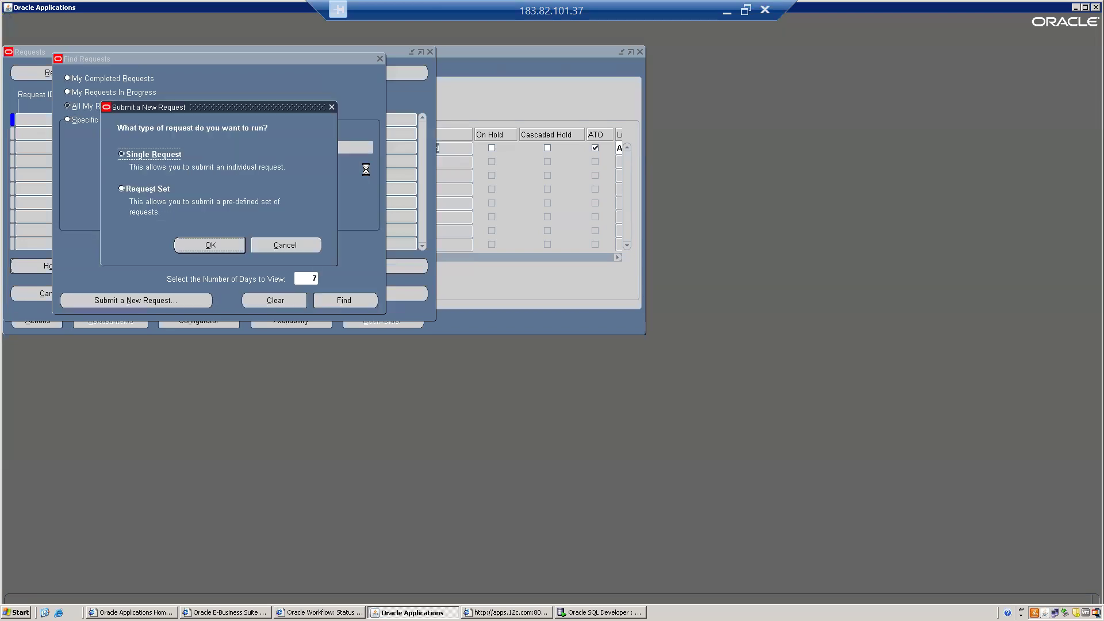
type("work")
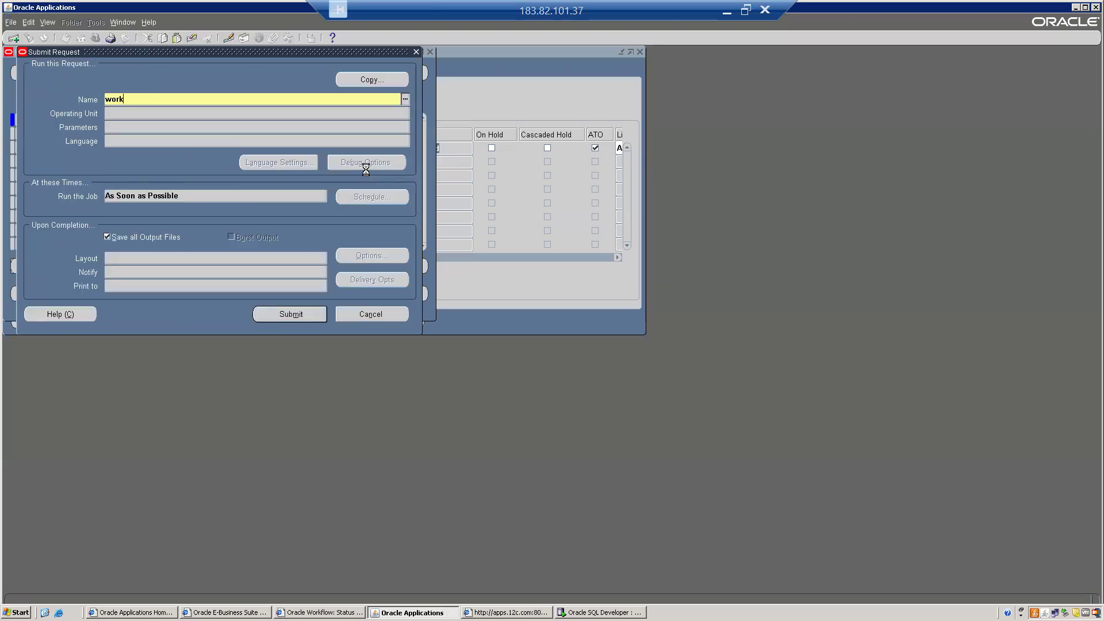
key("Tab")
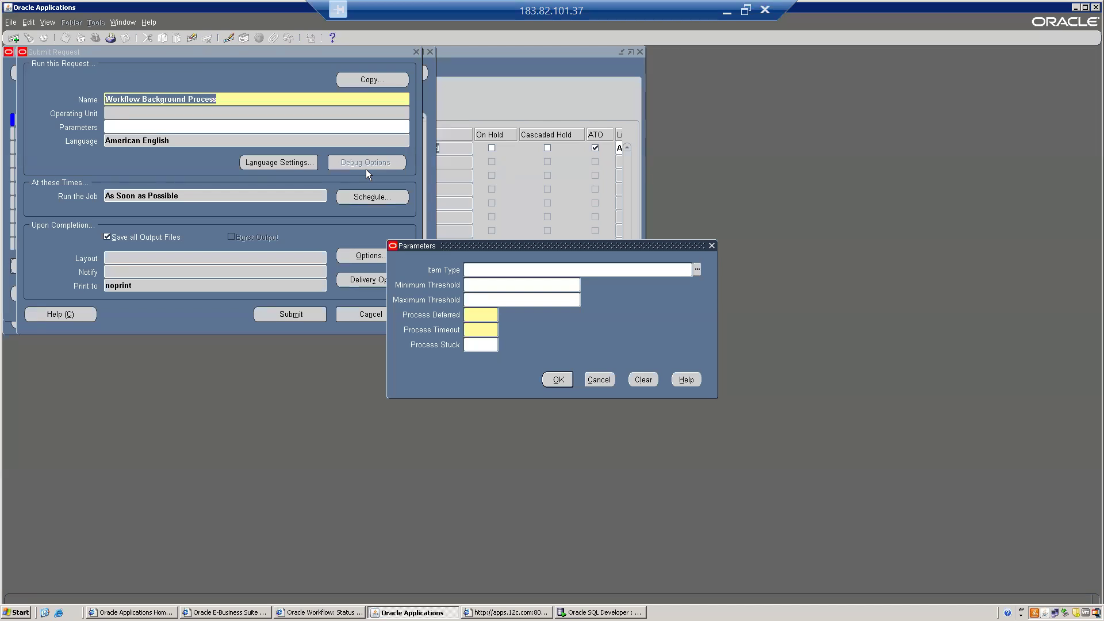
type("om order line")
key("Tab")
key("Tab")
key("Tab")
type("Yes")
key("Tab")
type("No")
key("Tab")
key("Return")
left_click(288, 316)
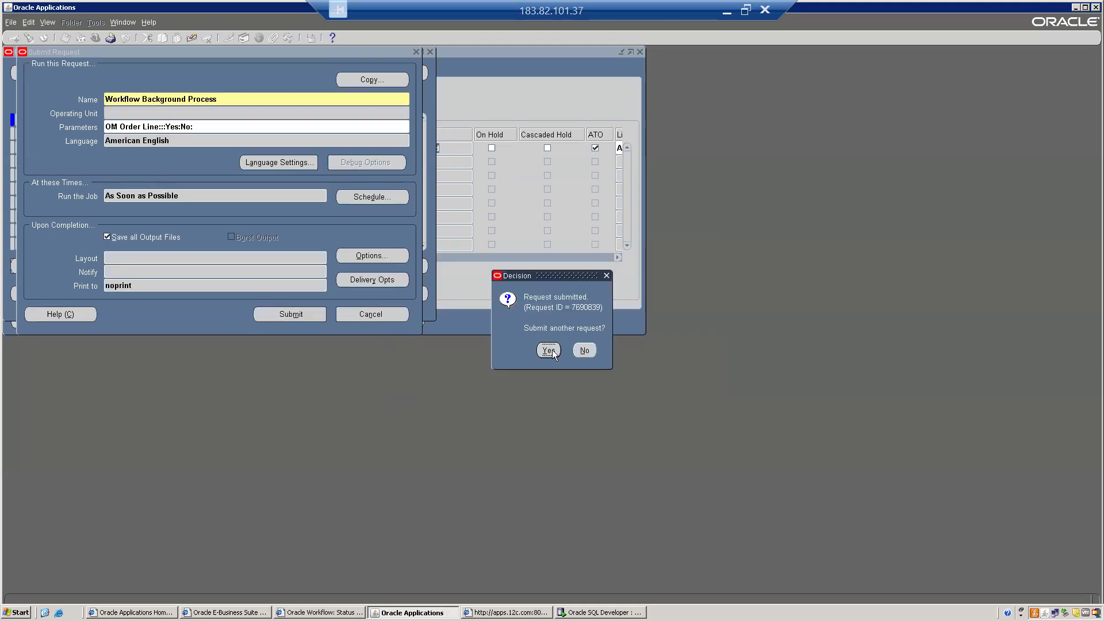
left_click(584, 350)
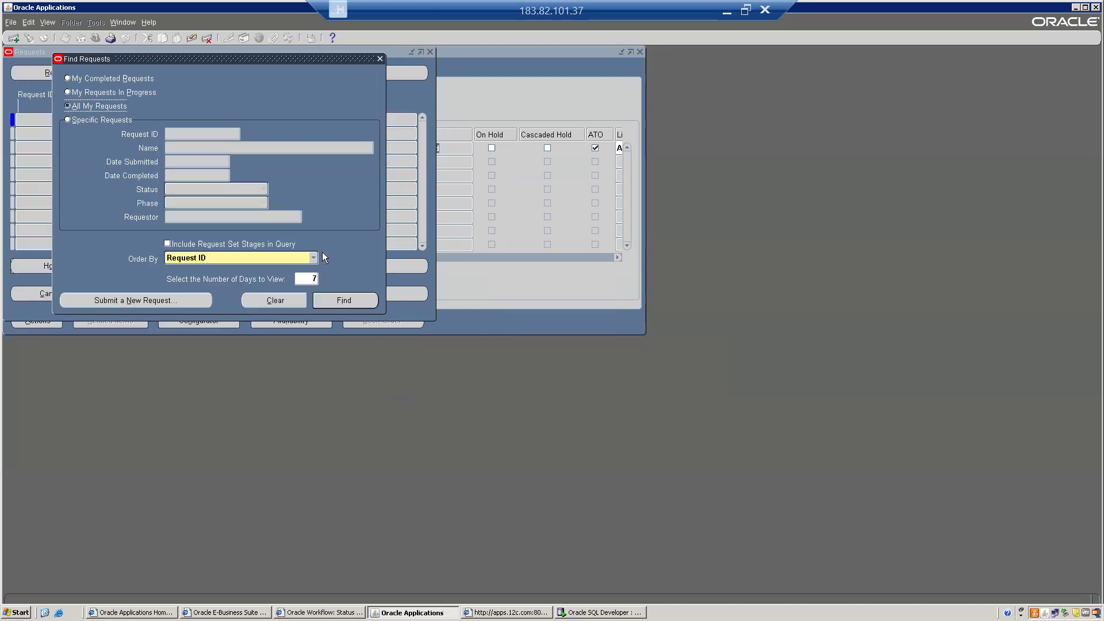
- Refresh the submitted requests list to follow the background process status
left_click(339, 295)
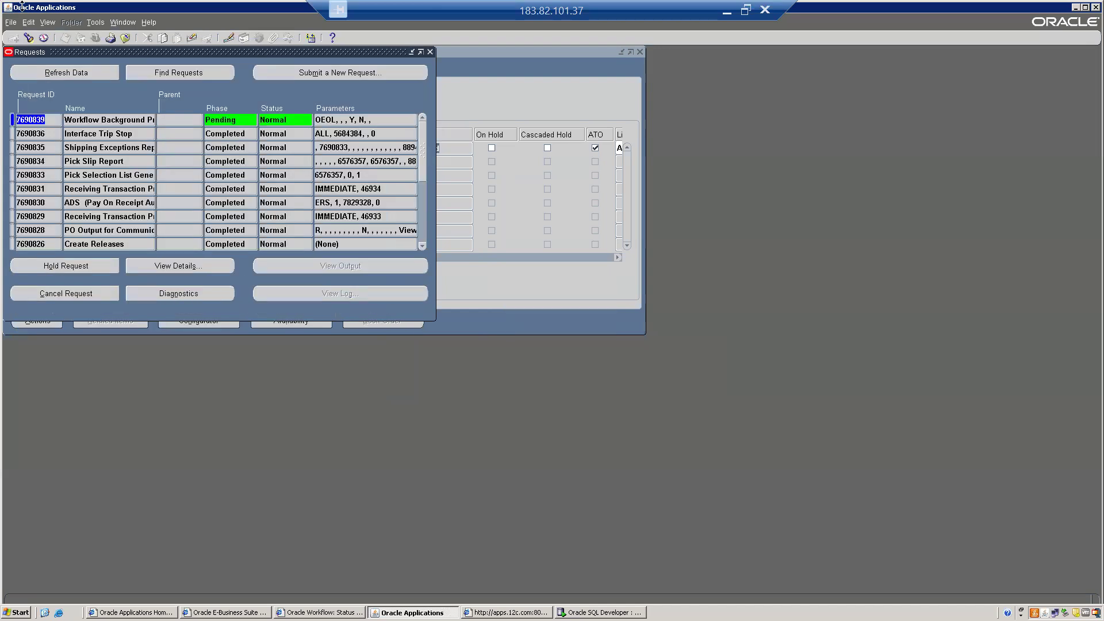
left_click(61, 73)
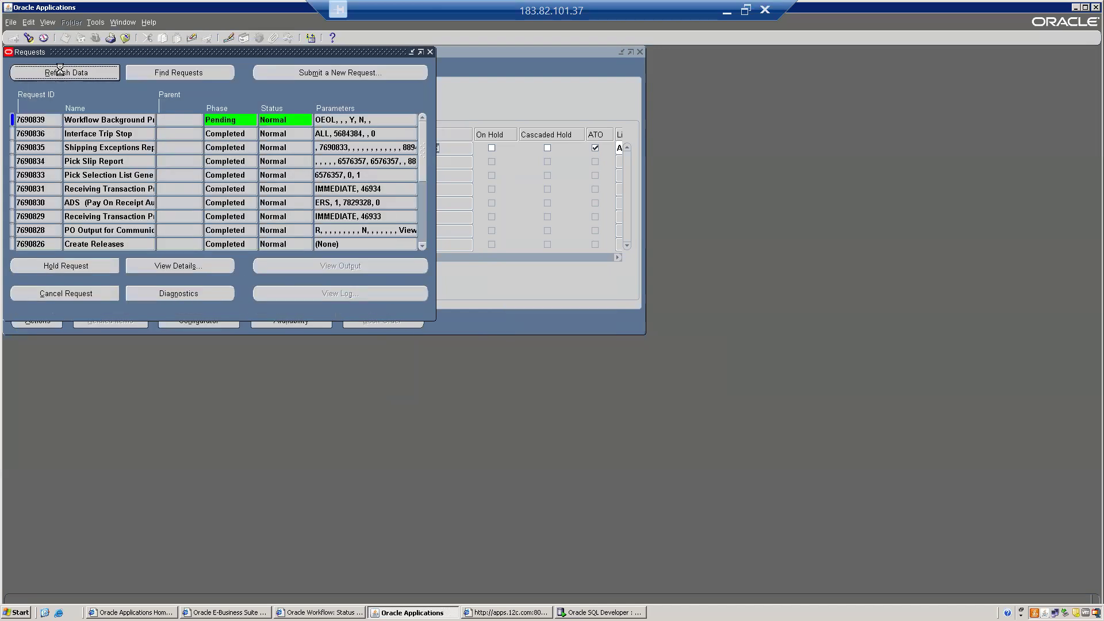
left_click(62, 73)
left_click(62, 73)
- Requery sales order 70012 and confirm its line 1.1 now shows Closed
left_click(536, 91)
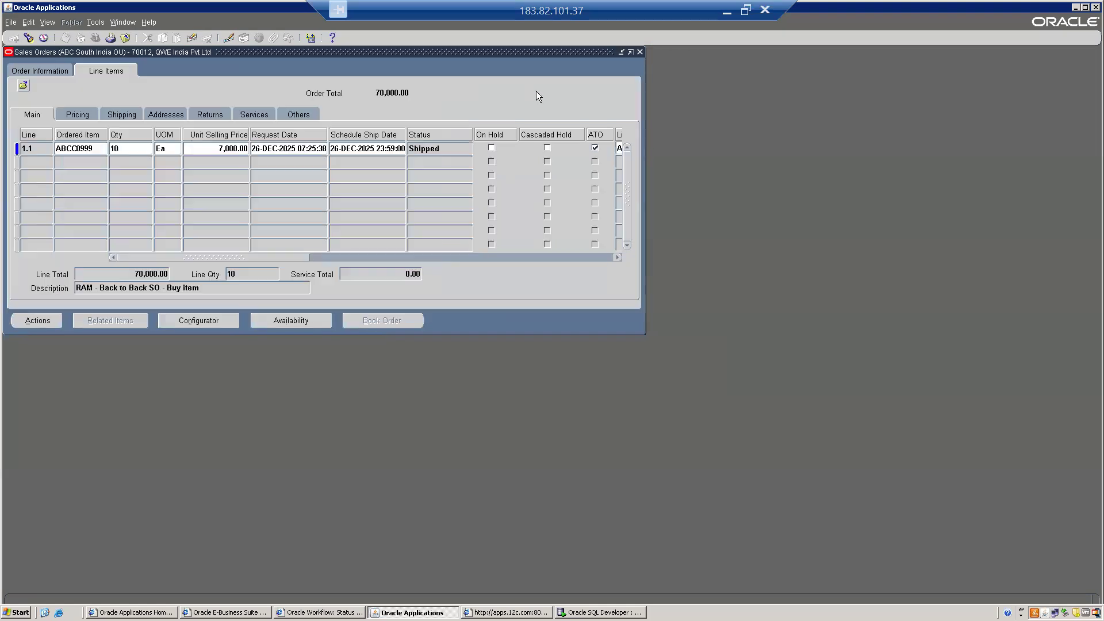
left_click(34, 70)
left_click(345, 126)
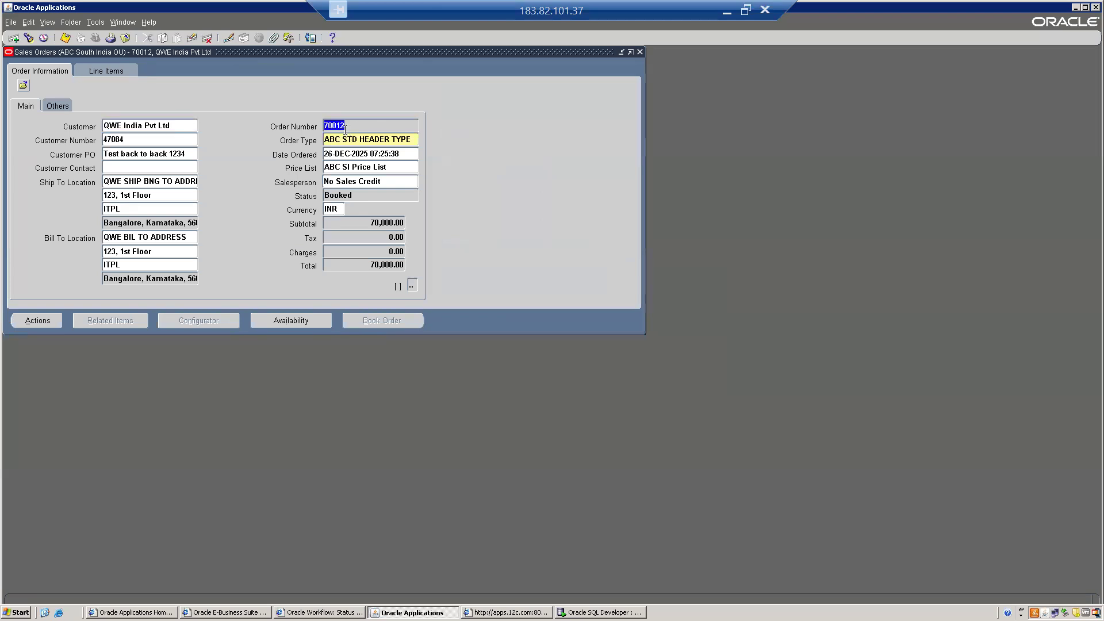
key("F11")
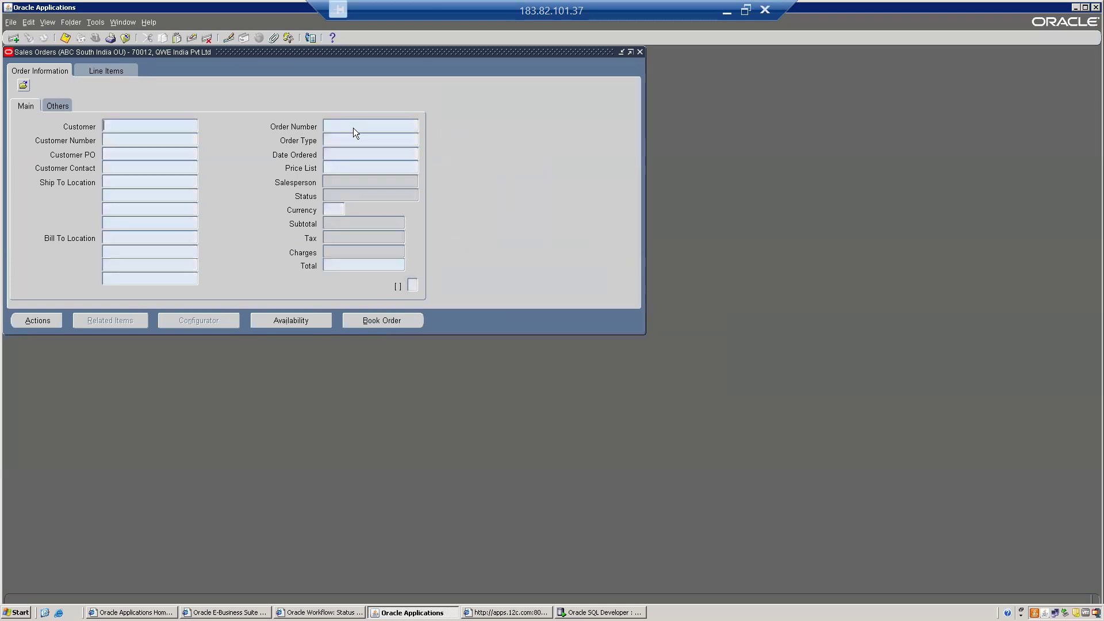
type("70012")
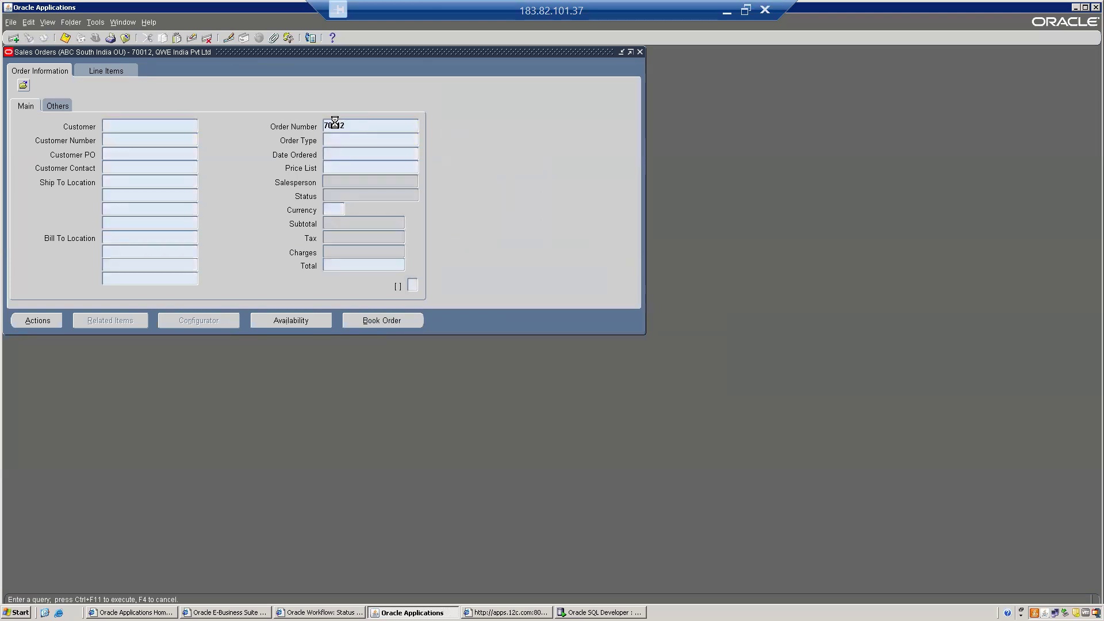
key("ctrl+F11")
left_click(104, 69)
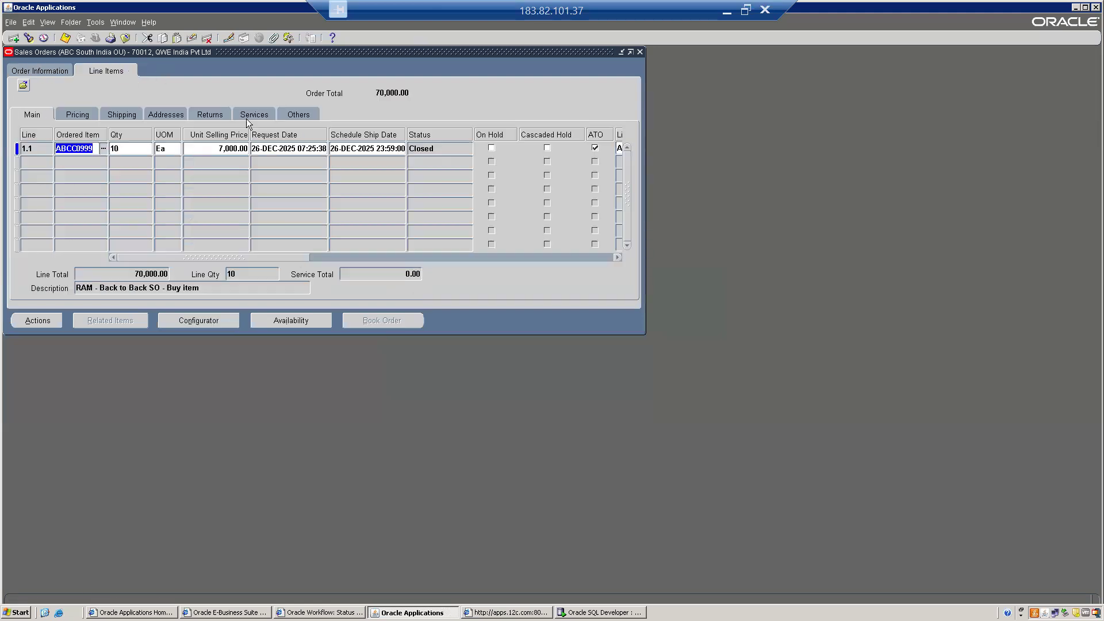
left_click(445, 148)
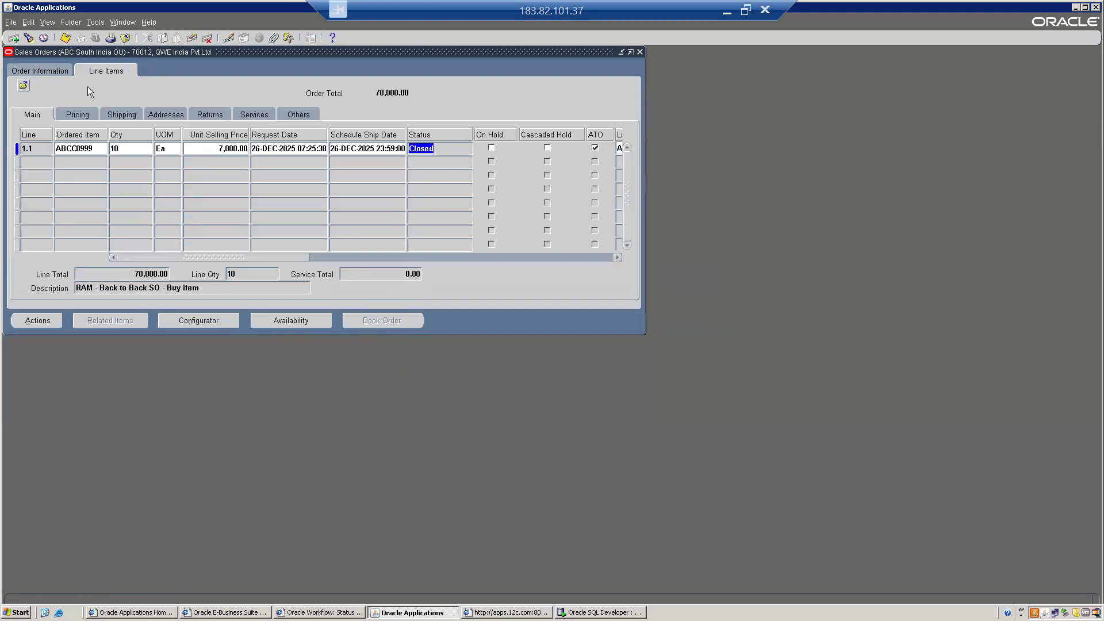
left_click(49, 70)
left_click(376, 121)
key("ctrl+c")
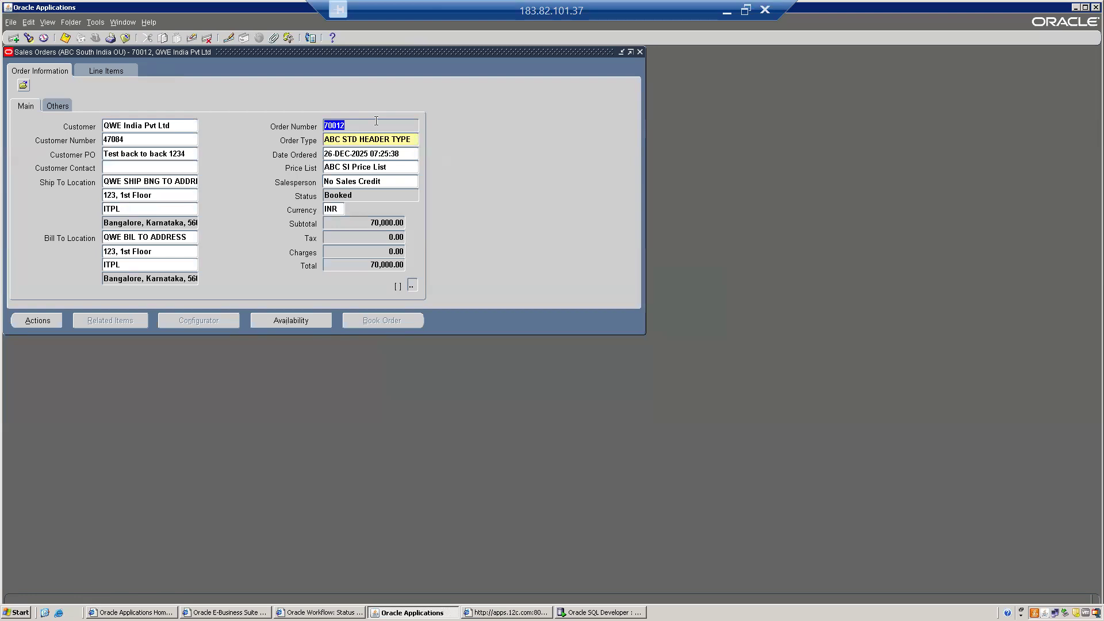
left_click(601, 612)
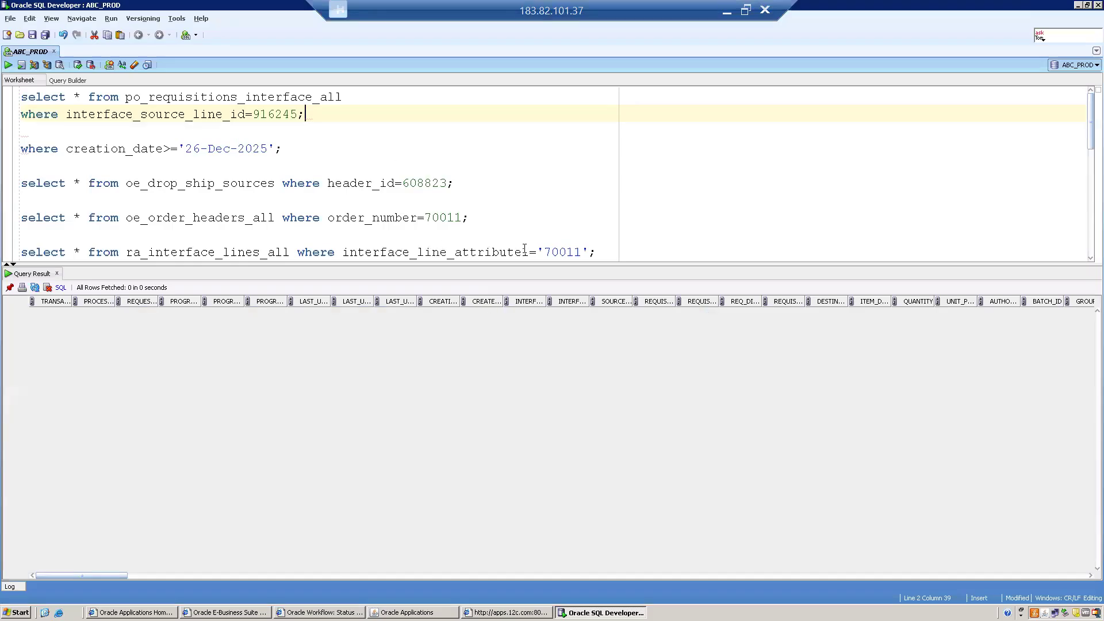
- Rerun the ra_interface_lines_all query for order 70012 and inspect the 70000 INR result line
double_click(568, 251)
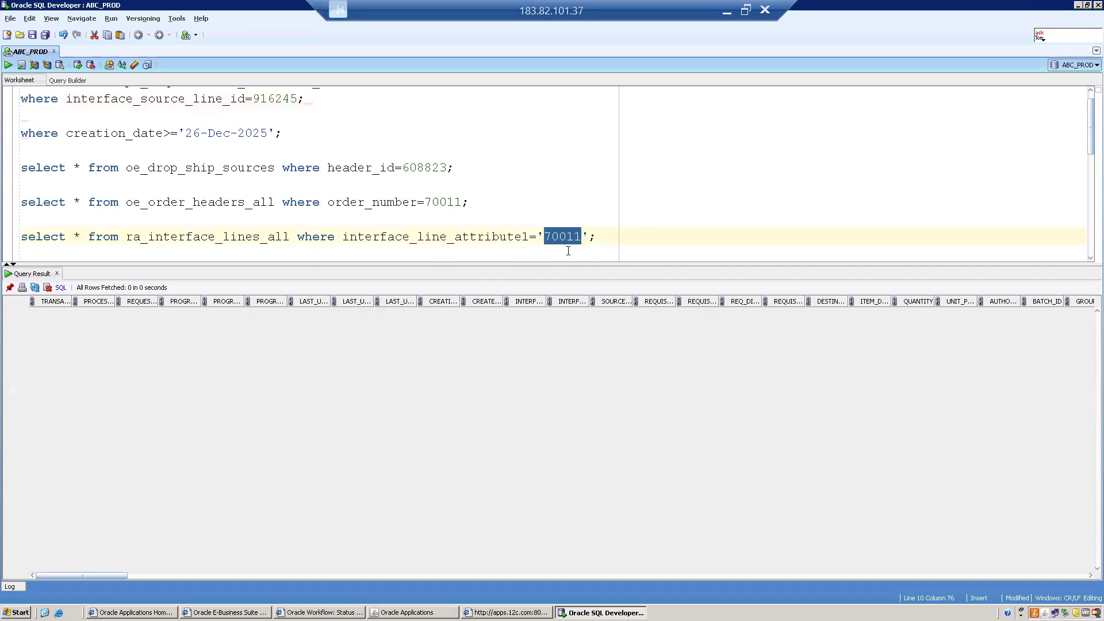
key("ctrl+v")
key("ctrl+Return")
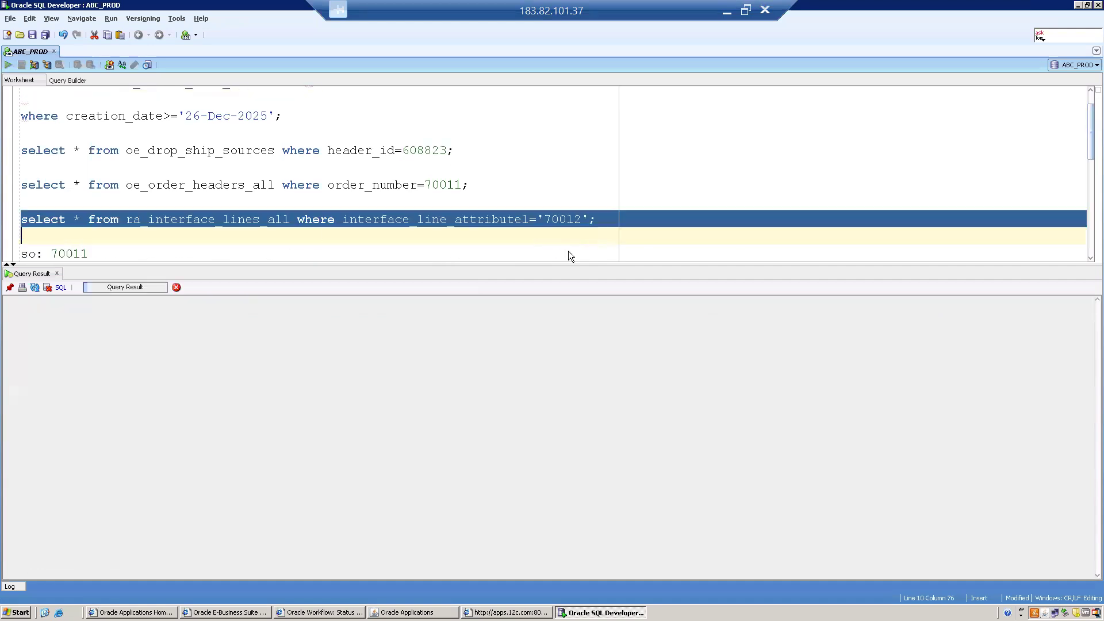
left_click(122, 310)
key("Right")
key("Right")
key("Right")
key("Right")
key("Right")
key("Right")
key("Right")
key("Right")
key("Right")
key("Right")
key("Right")
key("Right")
key("Right")
key("Right")
key("Right")
key("Right")
key("Right")
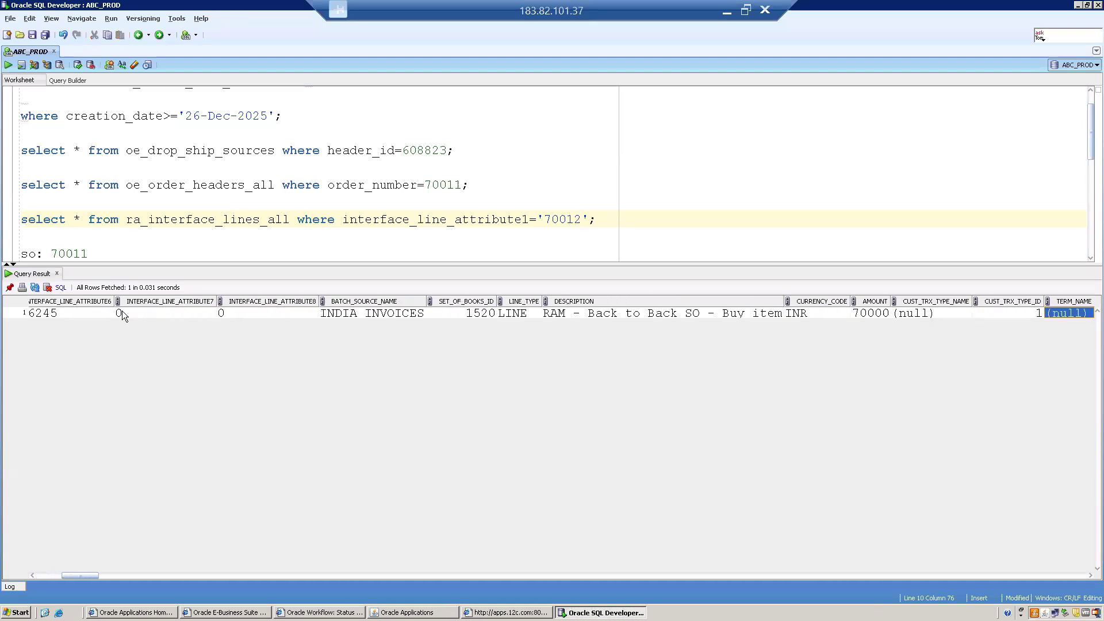
key("alt+Tab")
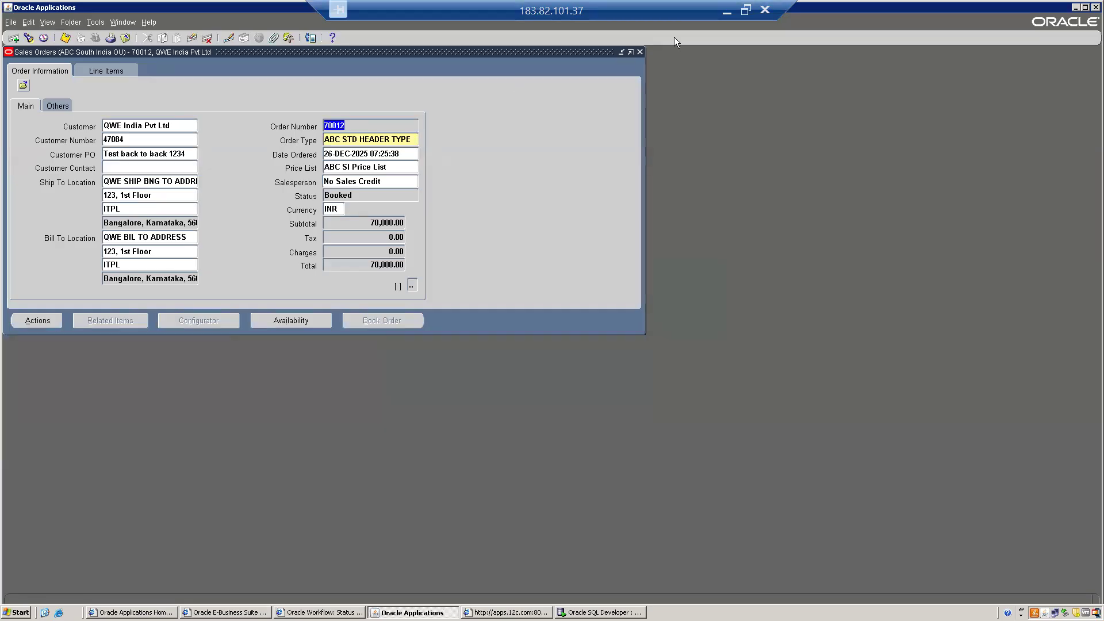
- Bring up the Oracle SCM Topics tracker sheet in Chrome
left_click(742, 12)
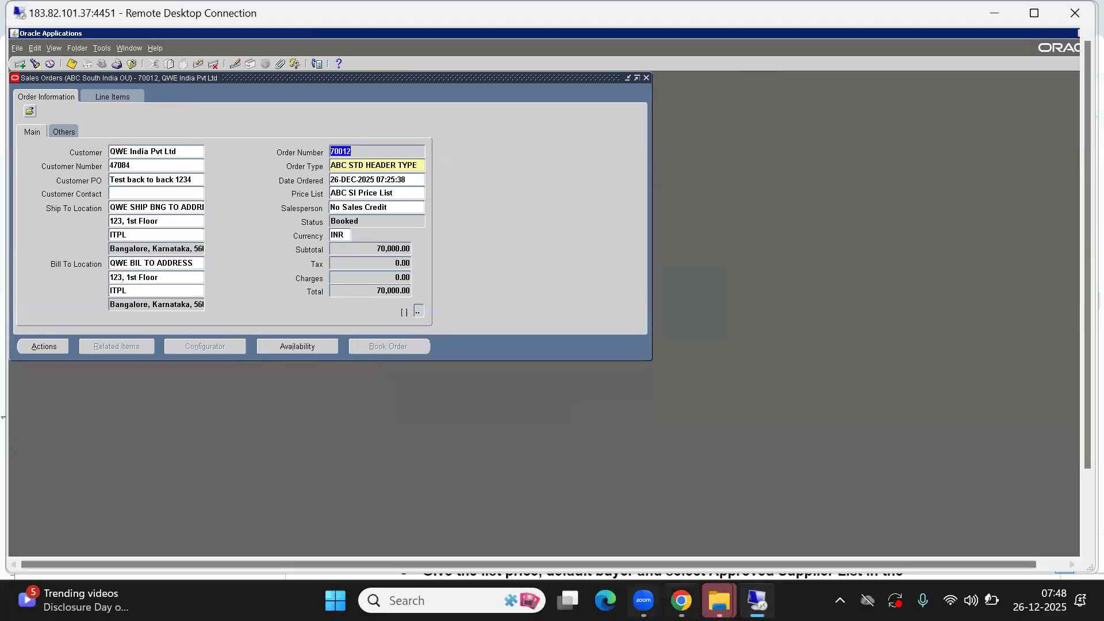
mouse_move(681, 601)
left_click(667, 524)
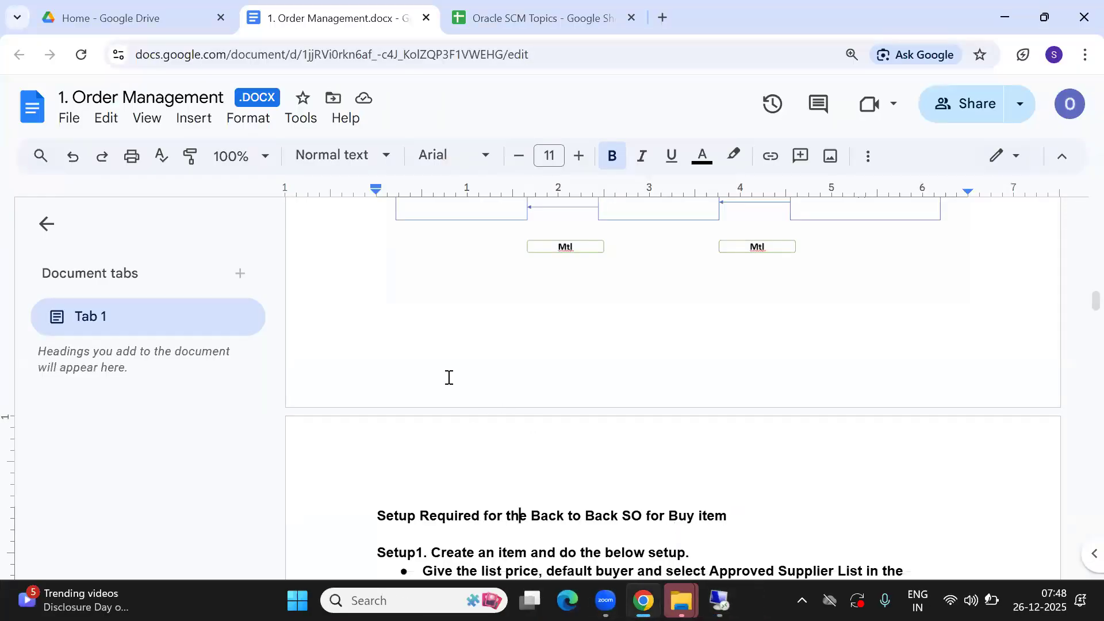
left_click(505, 17)
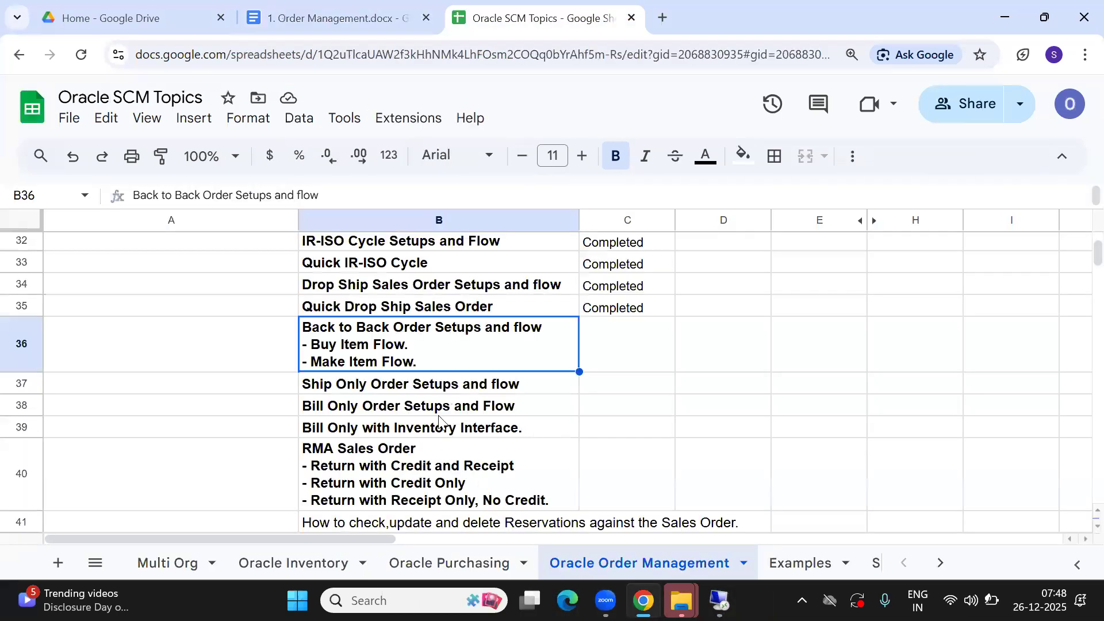
- Set status cell C36 to Completed and select the Make Item Flow line in B36
key("Right")
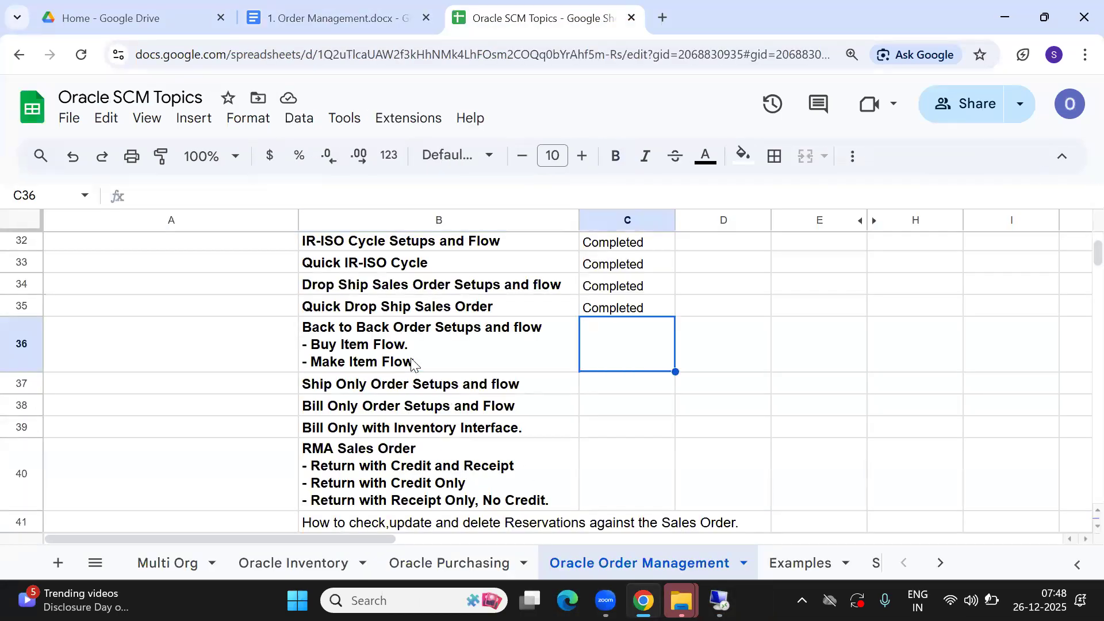
type("Co")
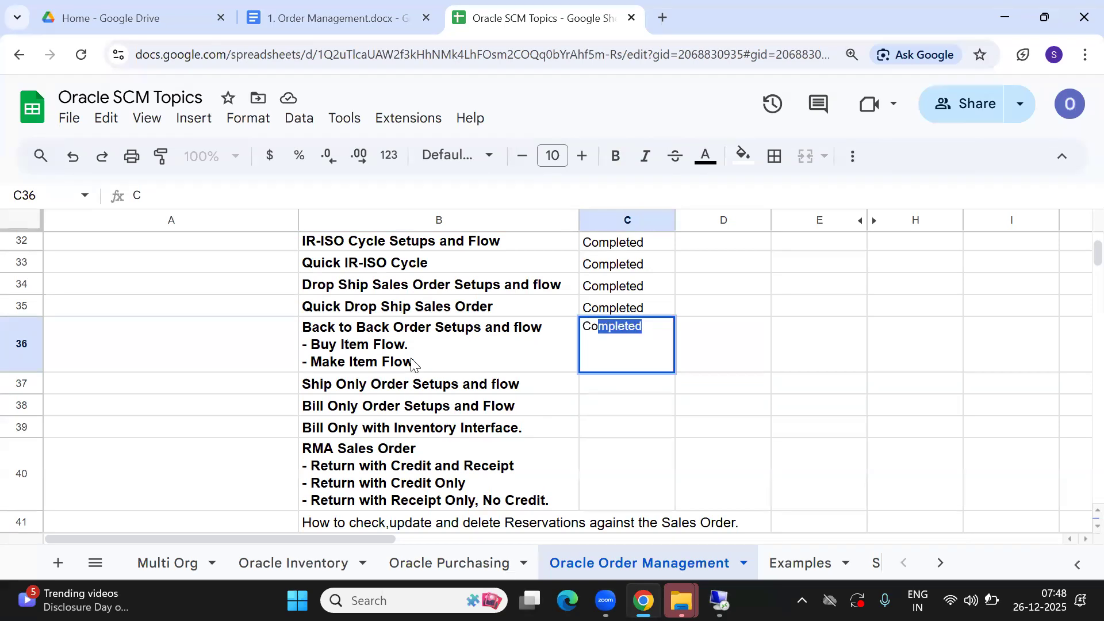
key("Tab")
key("Left")
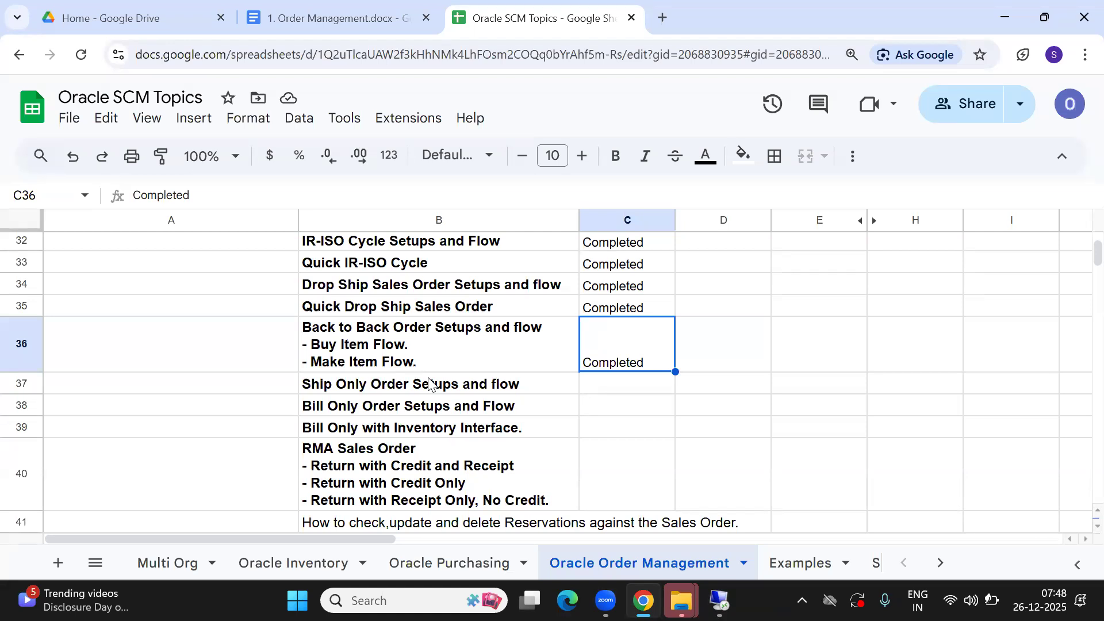
double_click(426, 362)
left_click_drag(425, 362, 278, 366)
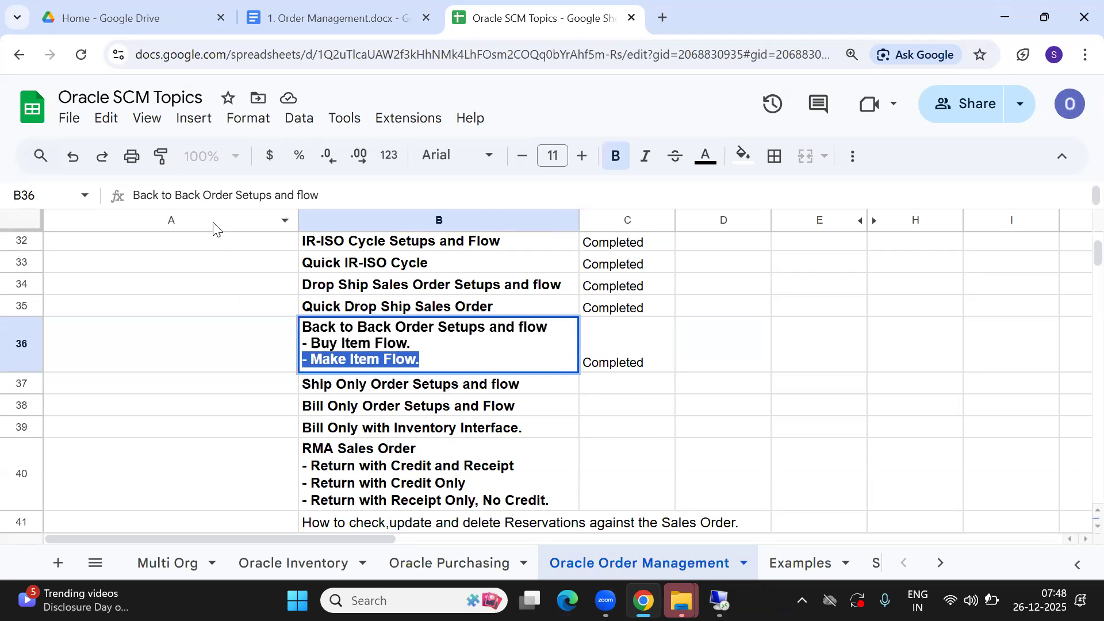
- Try a yellow fill on the Back to Back Order cell B36, then revert it to white
left_click(753, 169)
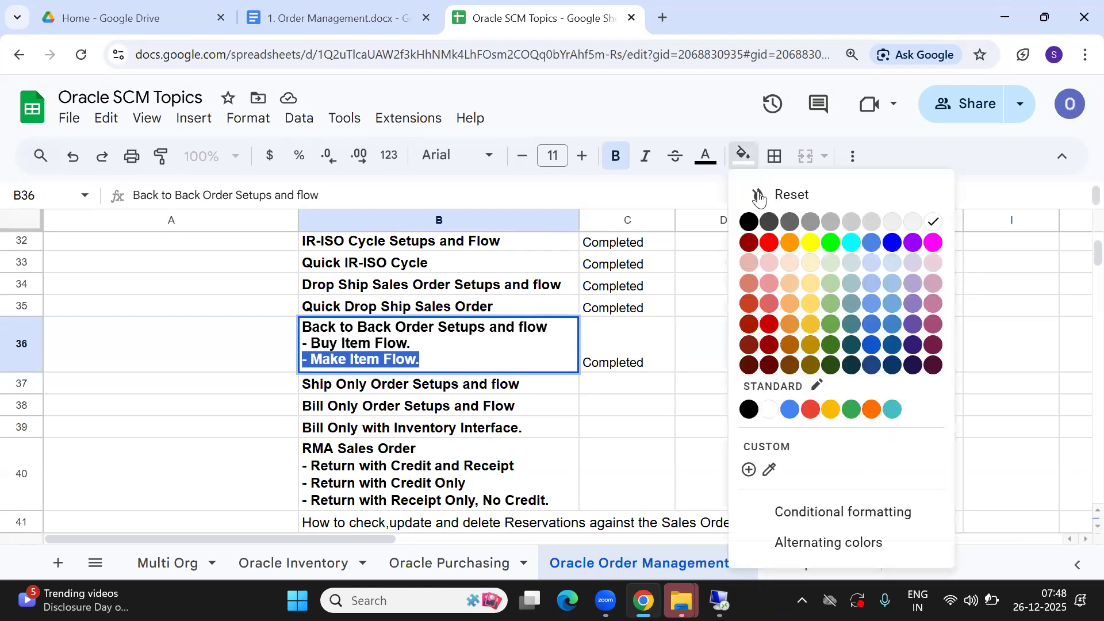
left_click(810, 243)
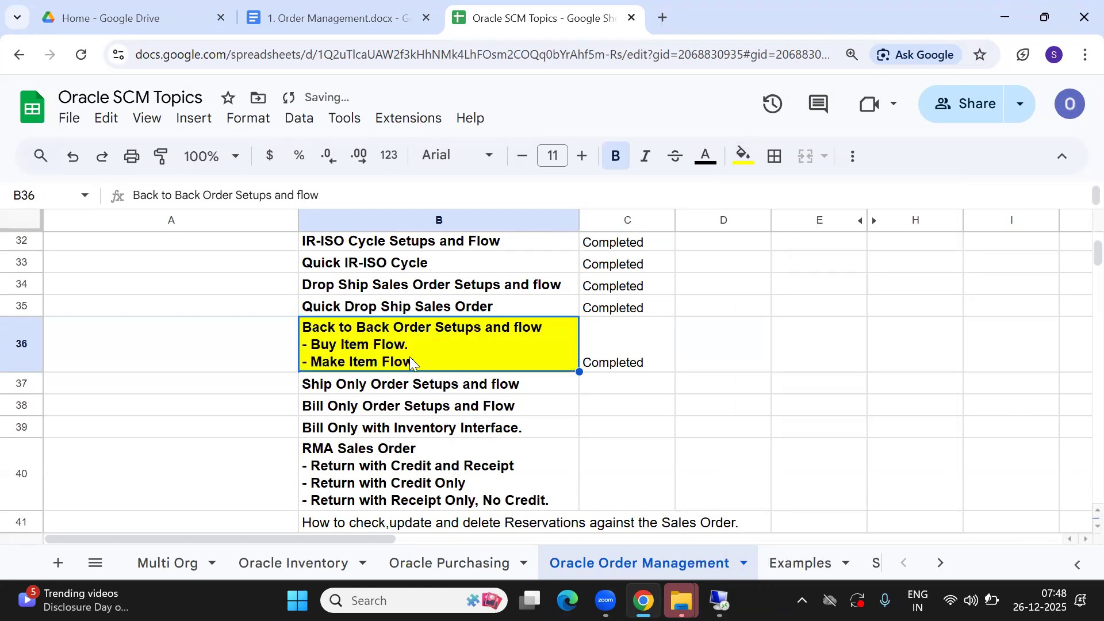
double_click(427, 357)
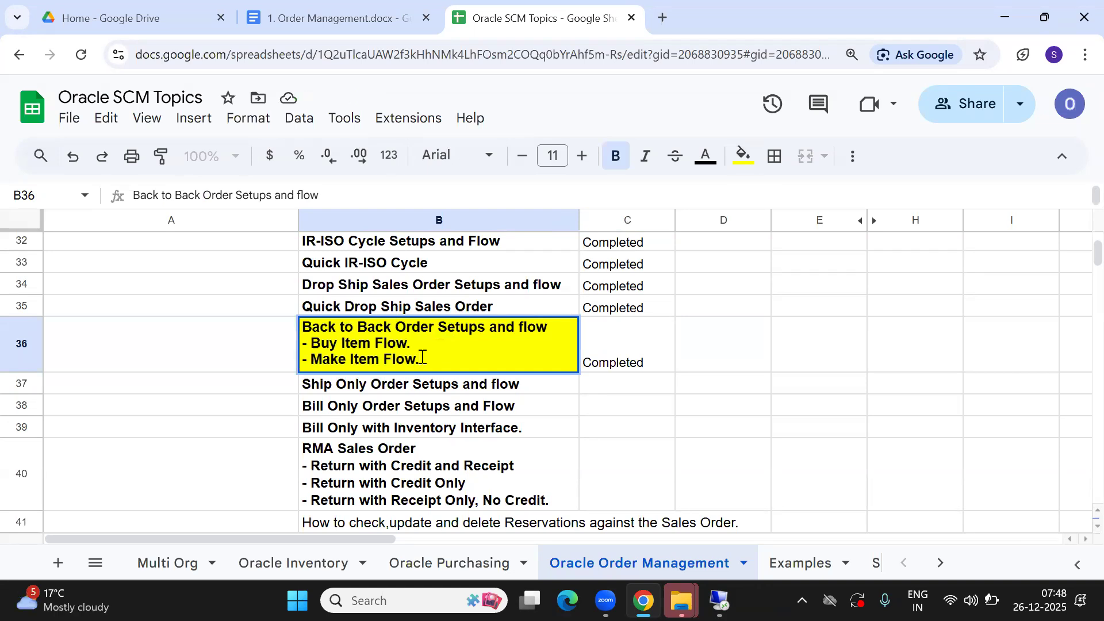
key("Return")
left_click(426, 361)
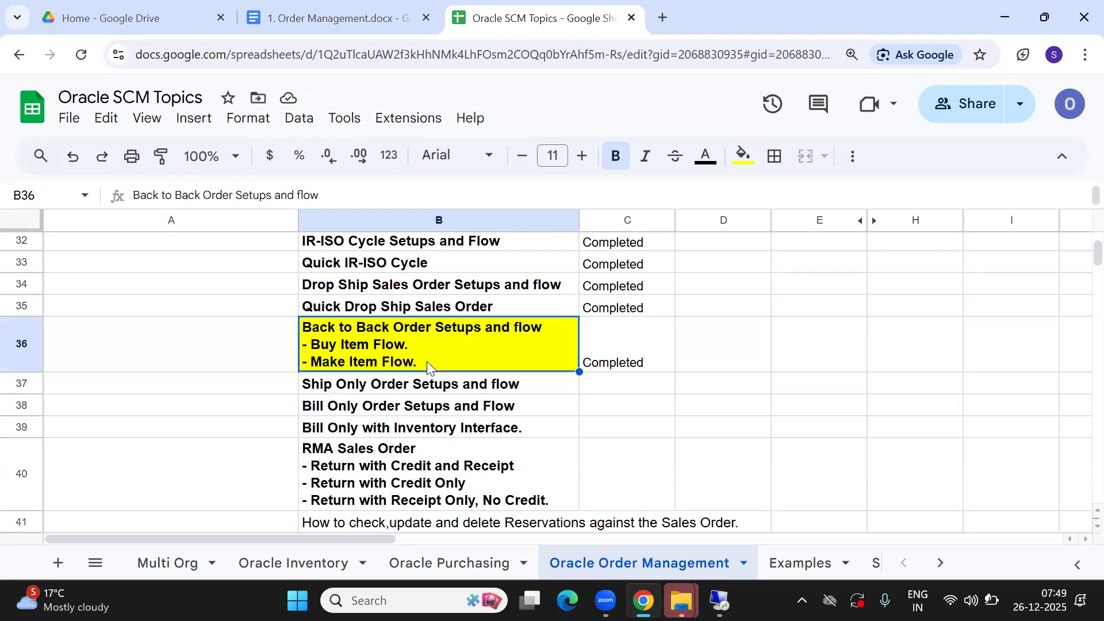
left_click(743, 155)
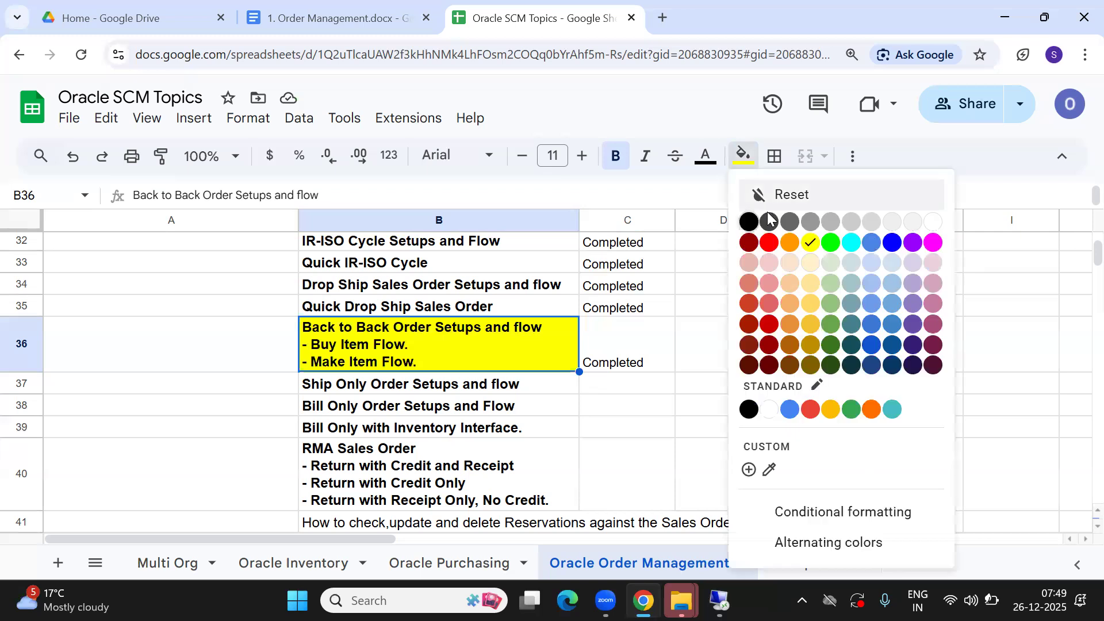
left_click(935, 222)
left_click(439, 409)
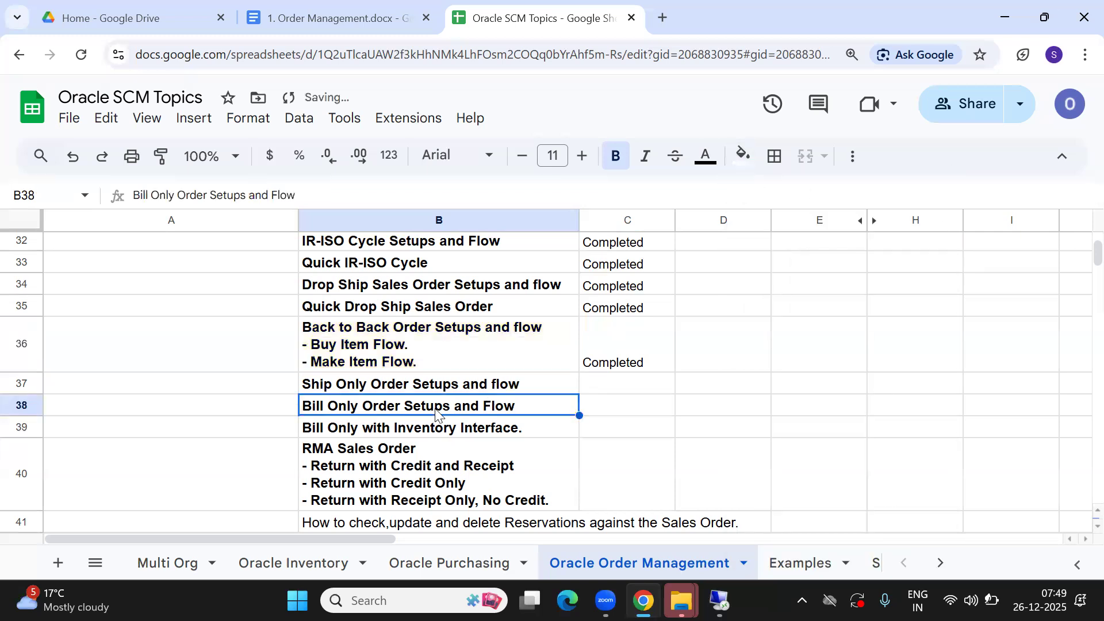
left_click(414, 365)
- Colour the 'Make Item Flow.' text in B36 red
double_click(313, 361)
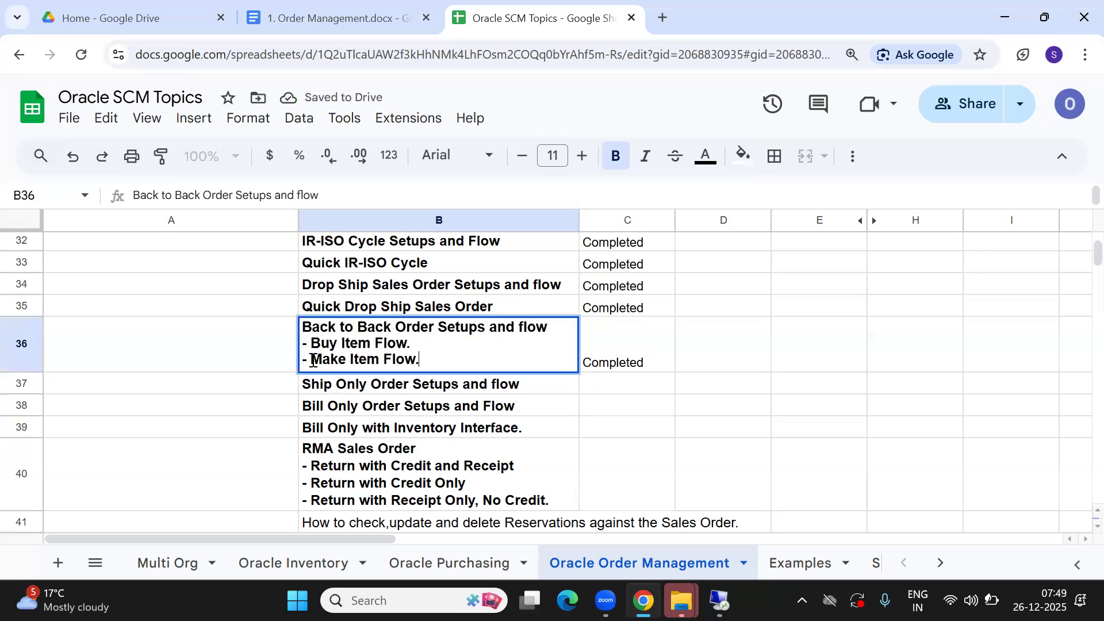
left_click(310, 359)
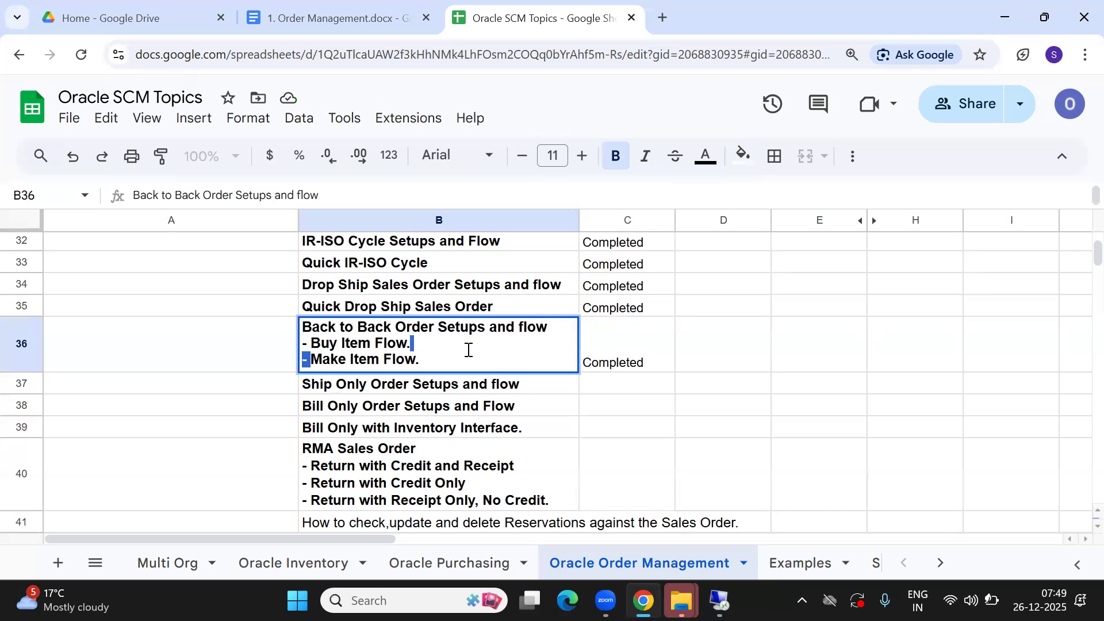
left_click(454, 356, "shift")
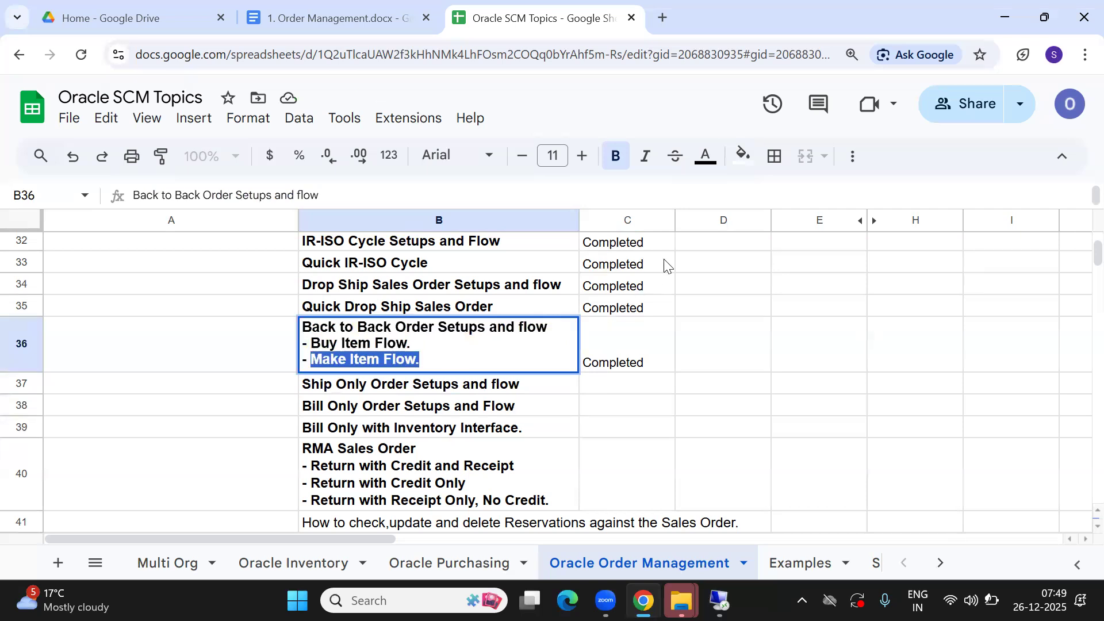
left_click(706, 163)
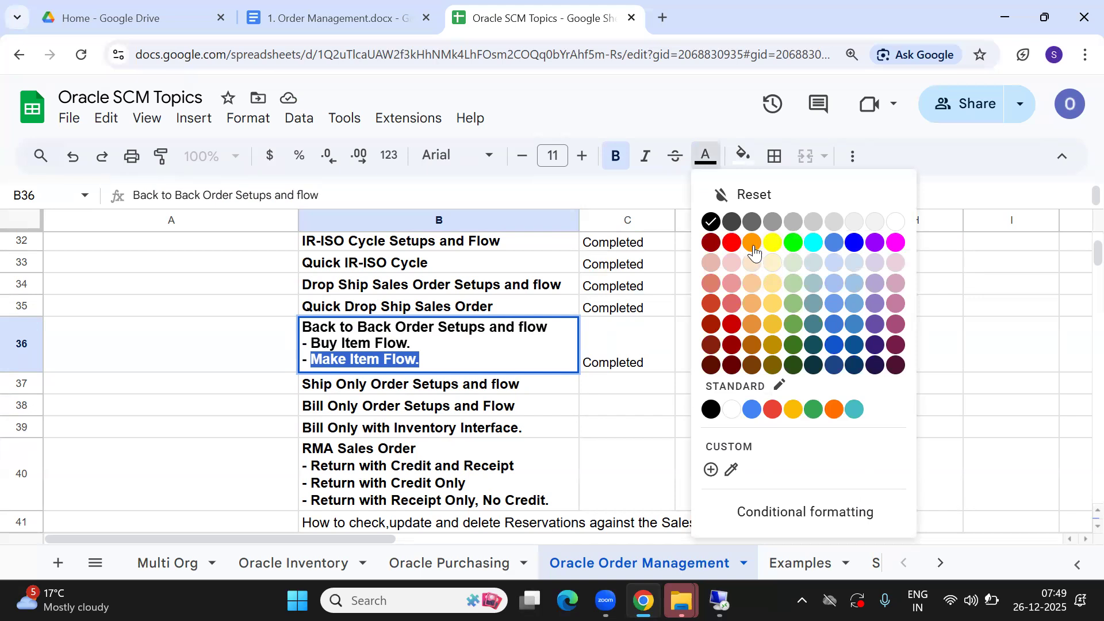
left_click(732, 244)
left_click(481, 382)
left_click(442, 360)
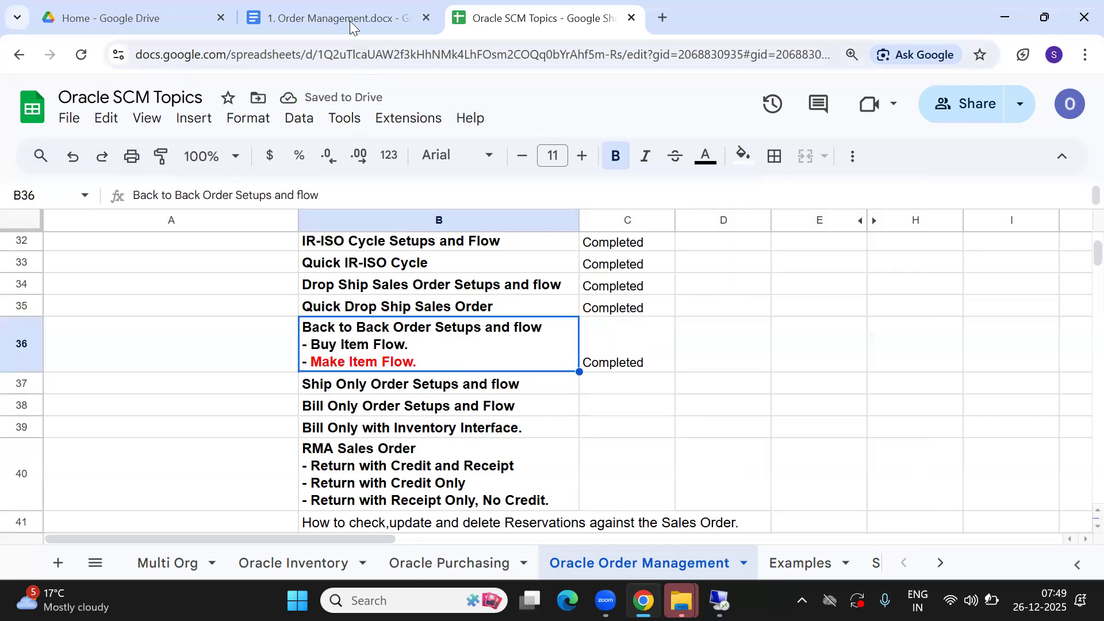
left_click(719, 600)
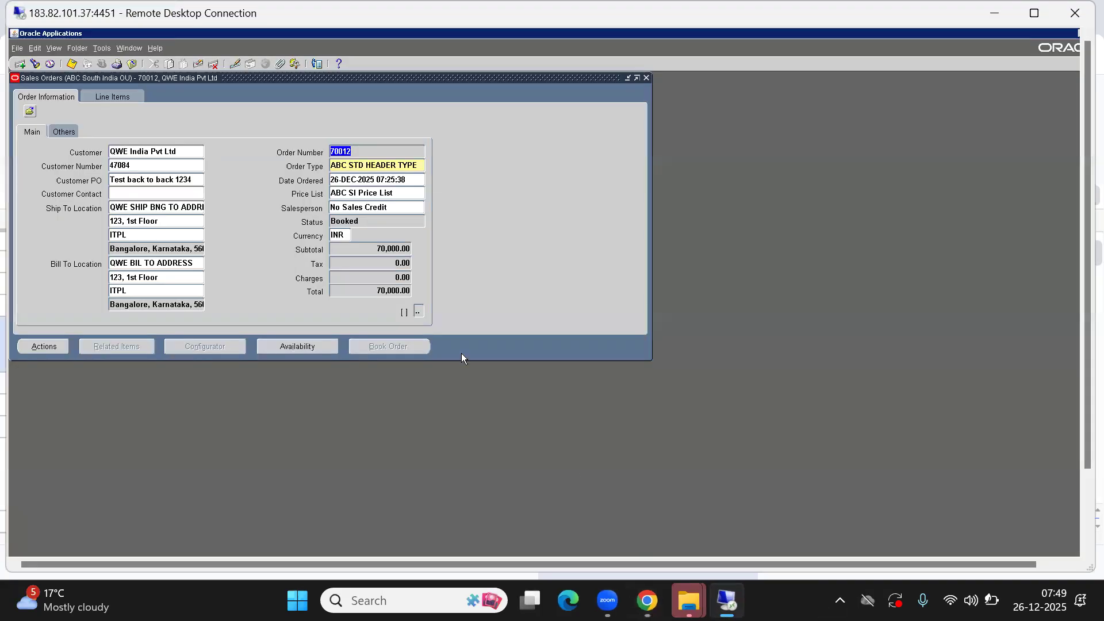
- Check order 70012's line 1.1 for item ABCC0999 shows status Closed, then return to the tracker
left_click(103, 98)
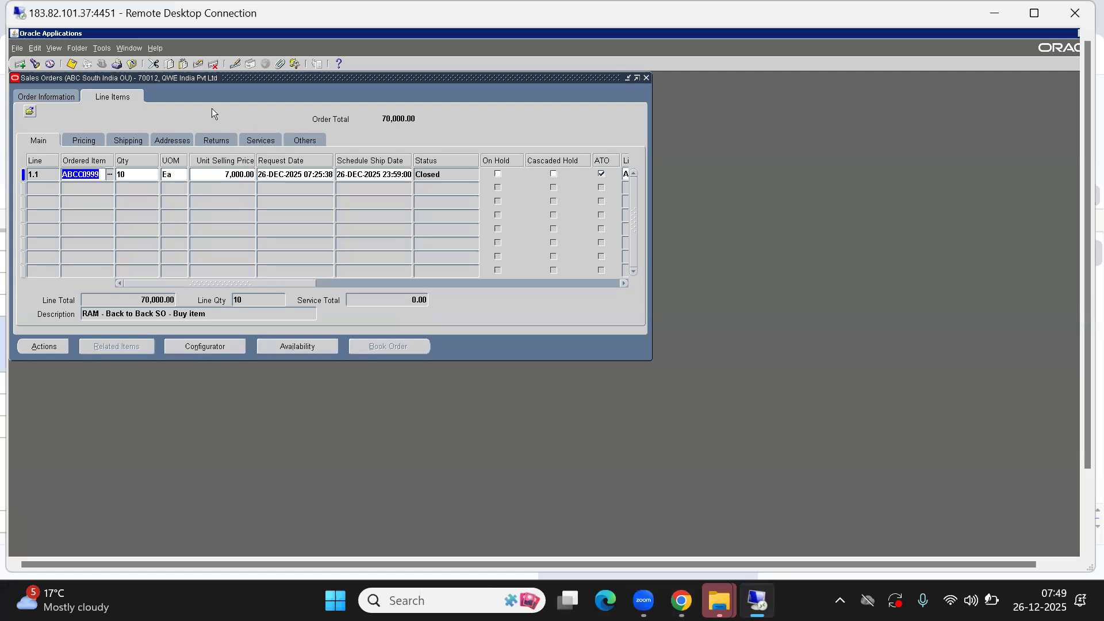
left_click_drag(214, 284, 272, 283)
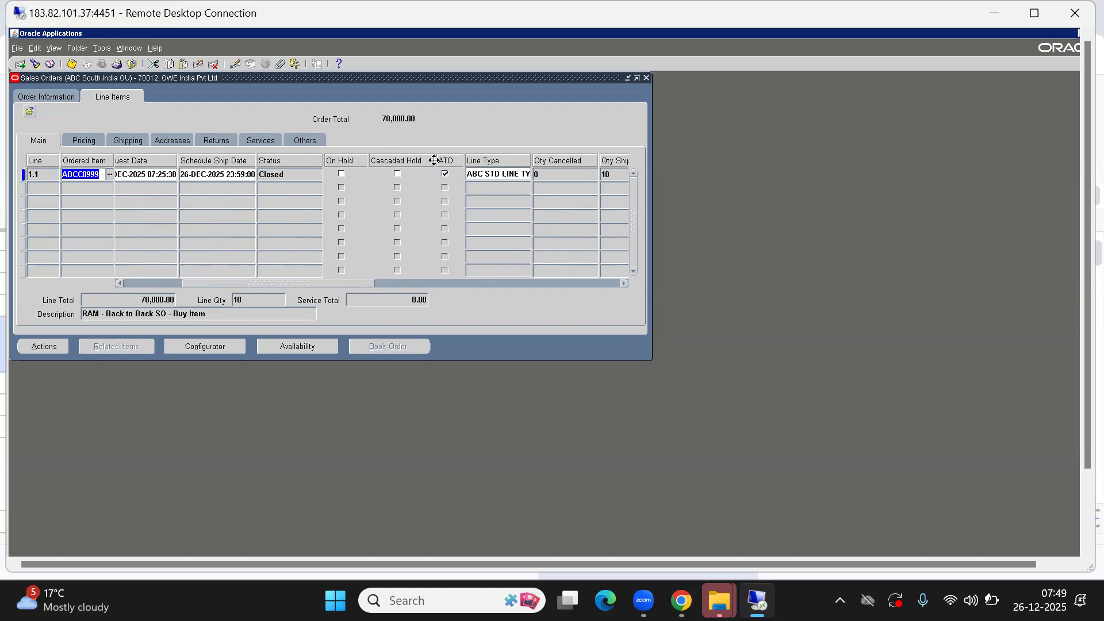
left_click(287, 174)
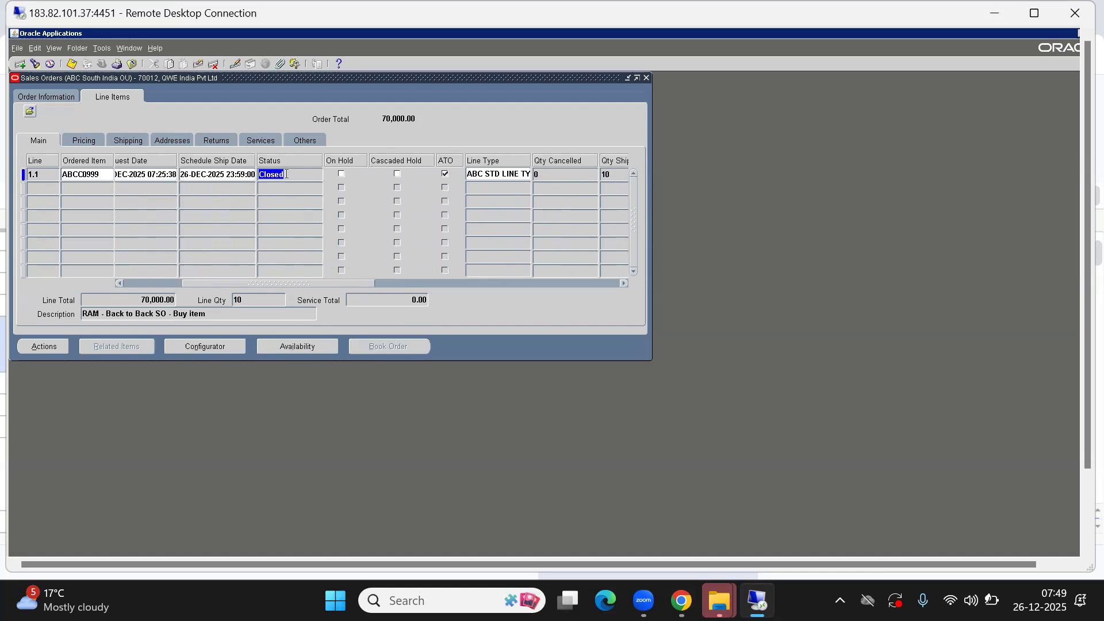
left_click(97, 174)
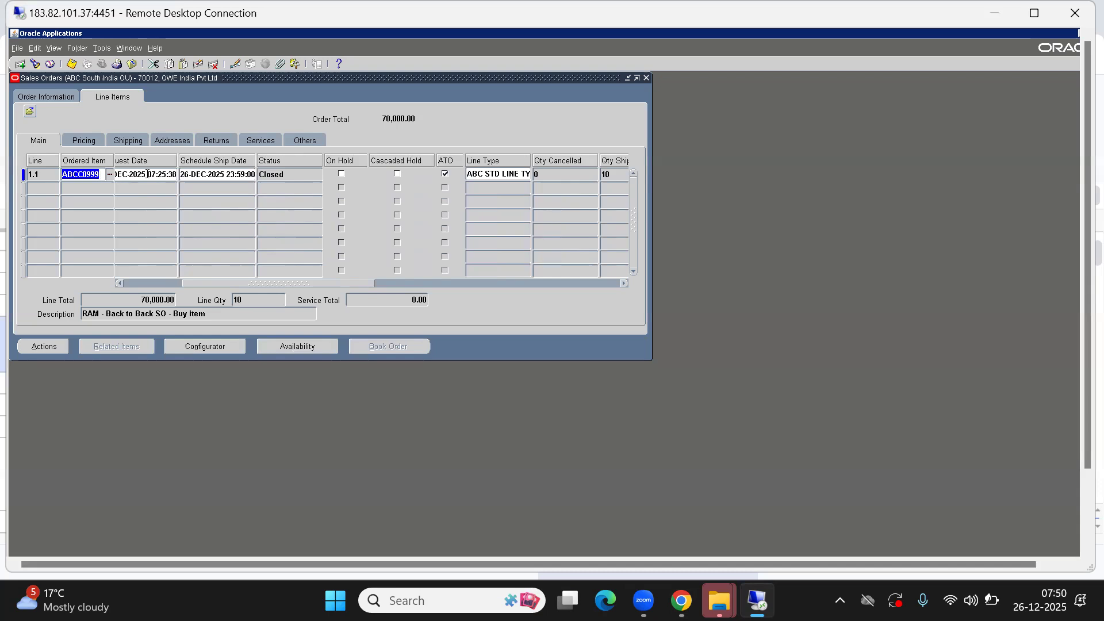
left_click(291, 174)
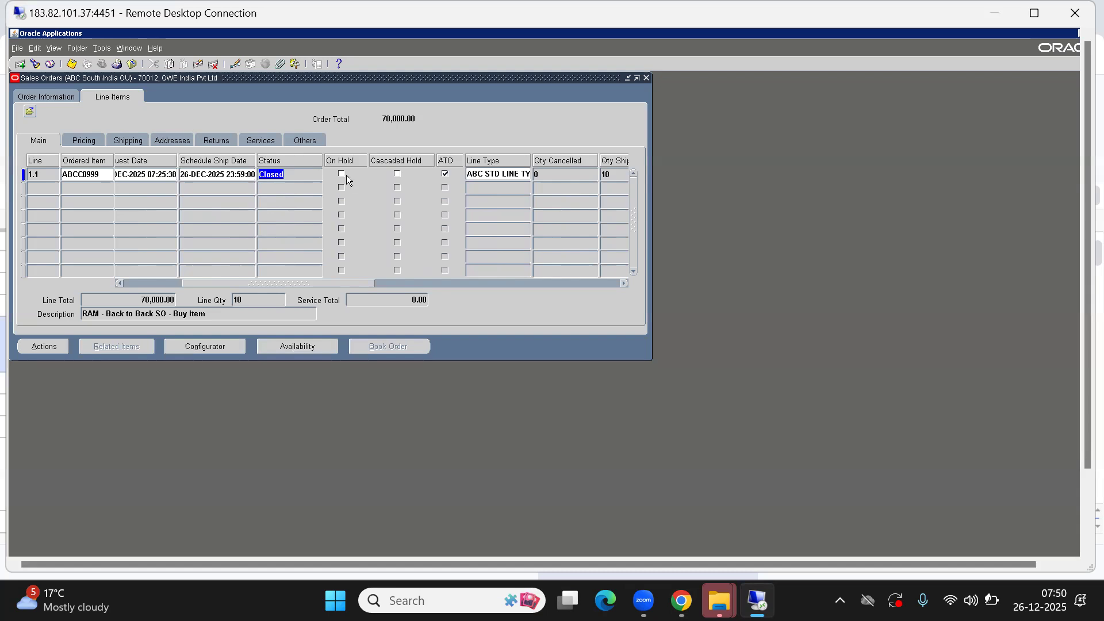
left_click(445, 173)
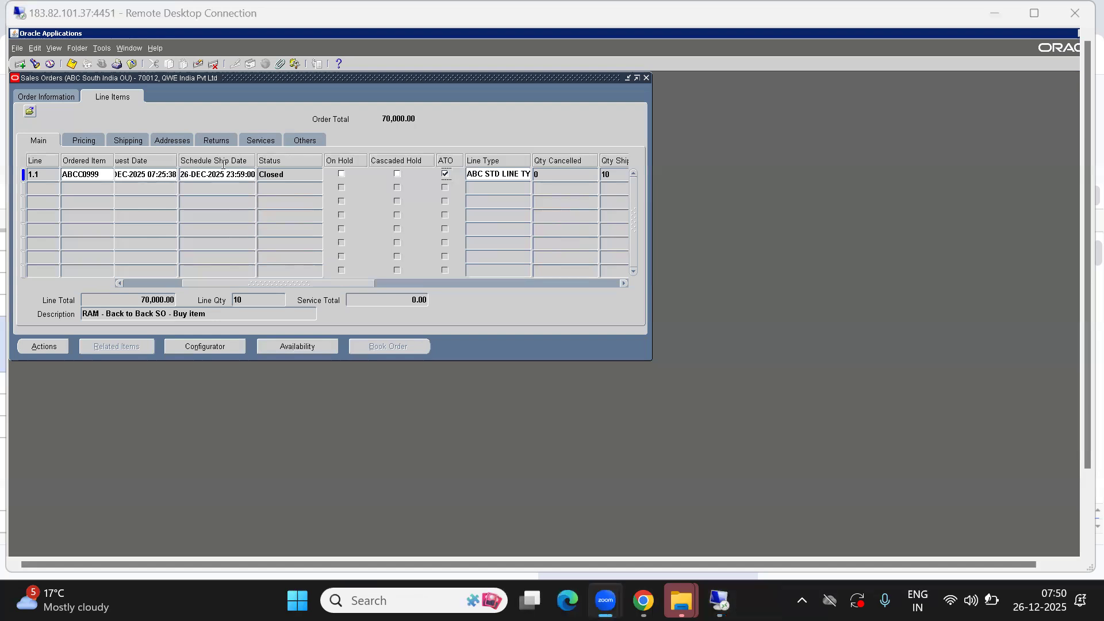
left_click(261, 116)
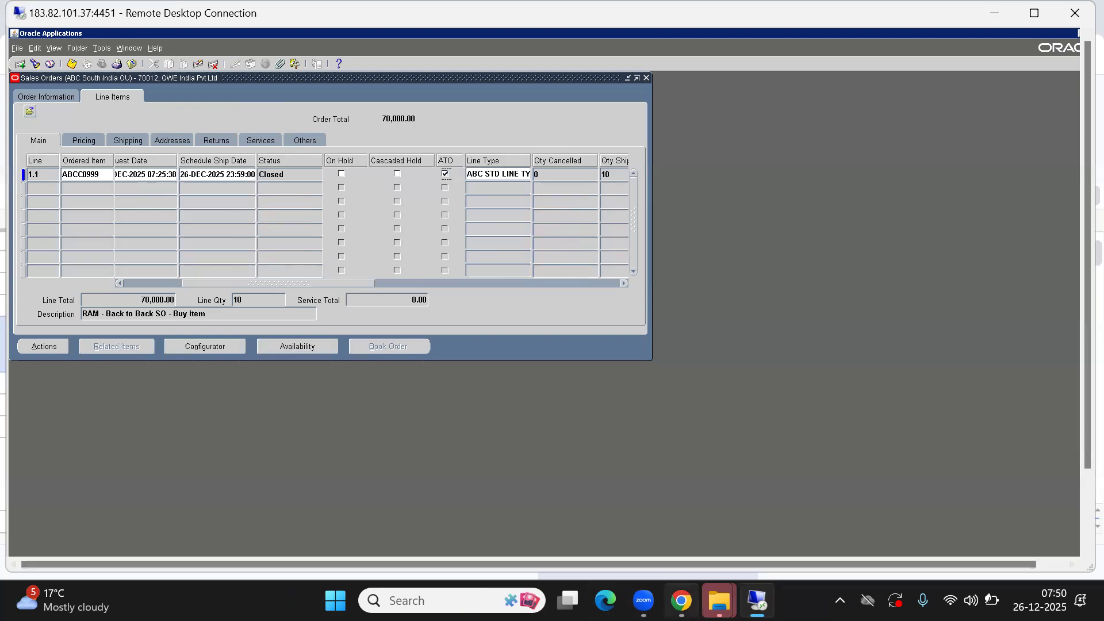
left_click(681, 601)
left_click(375, 385)
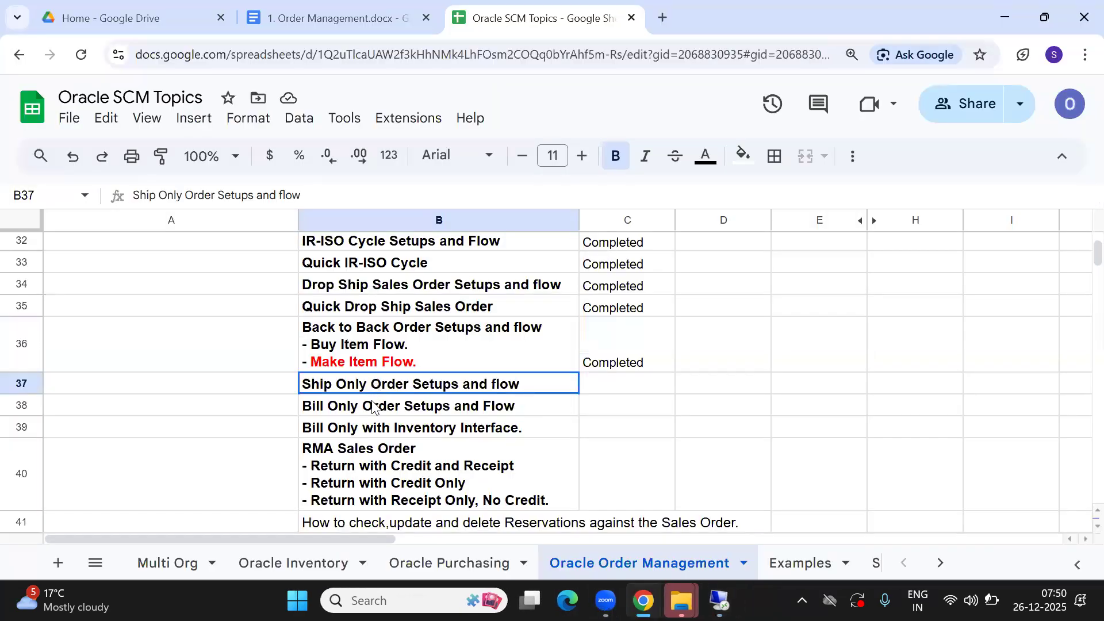
left_click(375, 406, "shift")
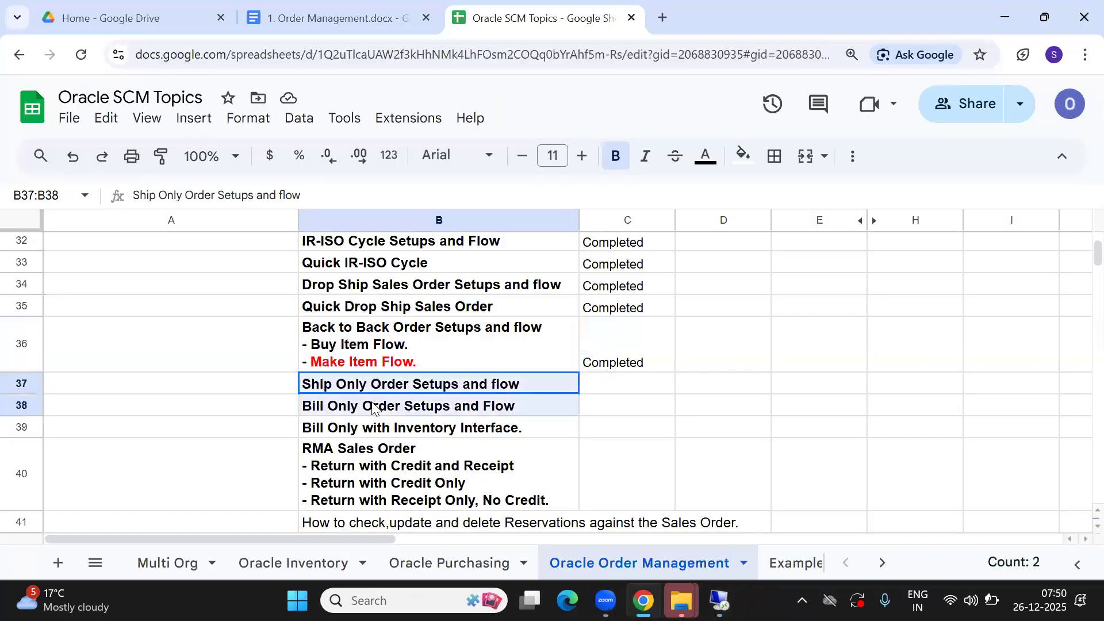
left_click(438, 408)
key("Right")
key("Up")
key("Left")
key("Right")
key("Left")
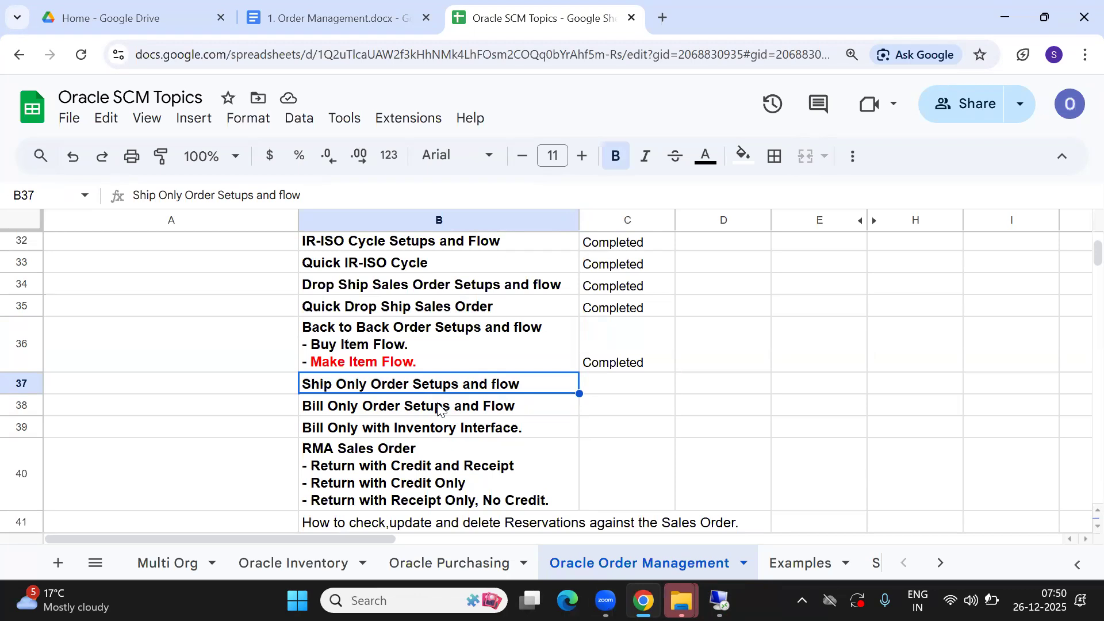
key("Down")
key("Up")
key("Right")
key("Left")
key("Right")
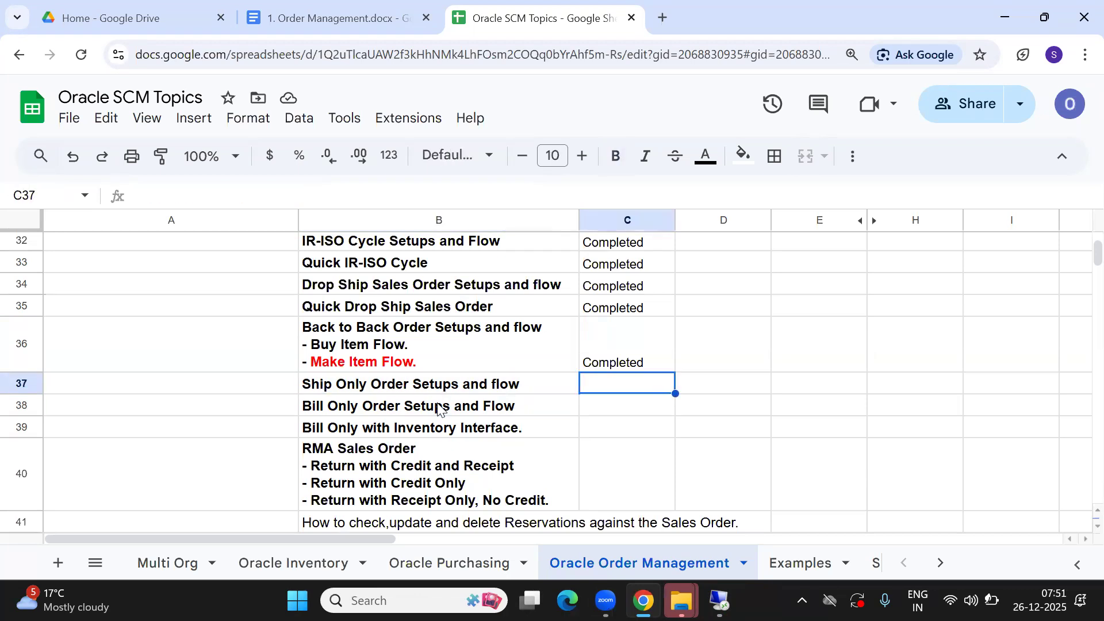
key("Left")
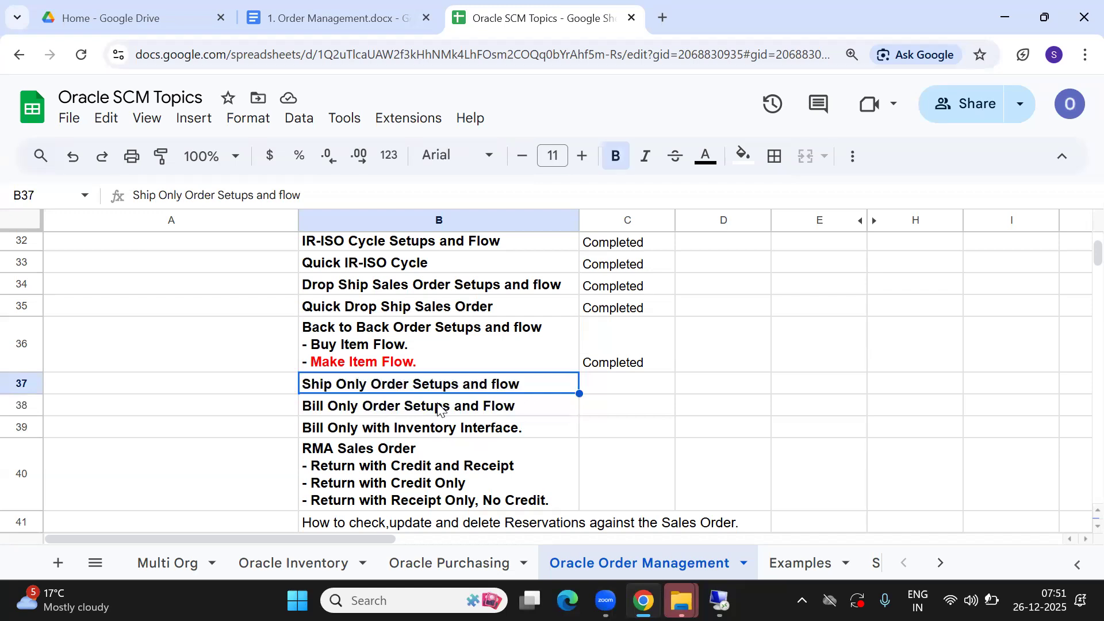